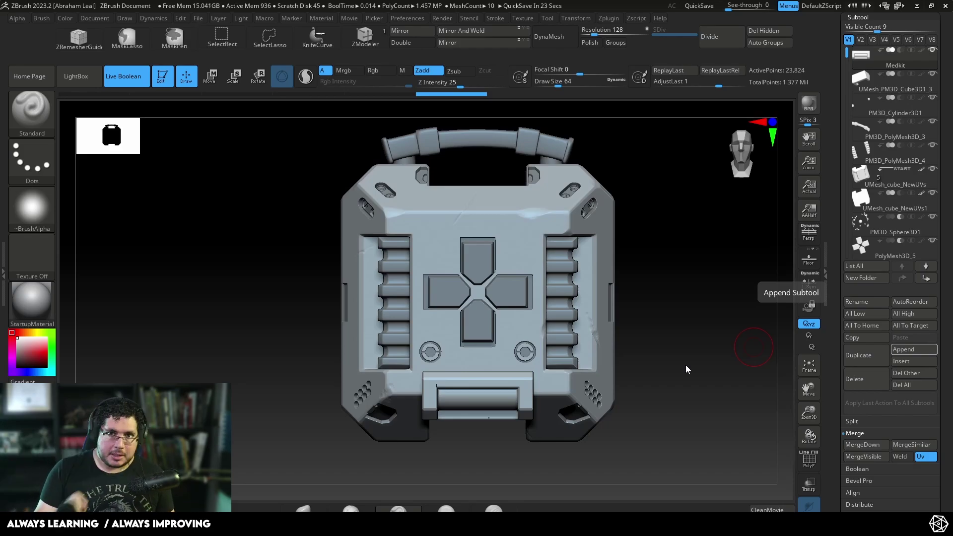
Load the Cube.ZPR project from LightBox and view the cube straight on from the front
left_click_drag(634, 305, 702, 343)
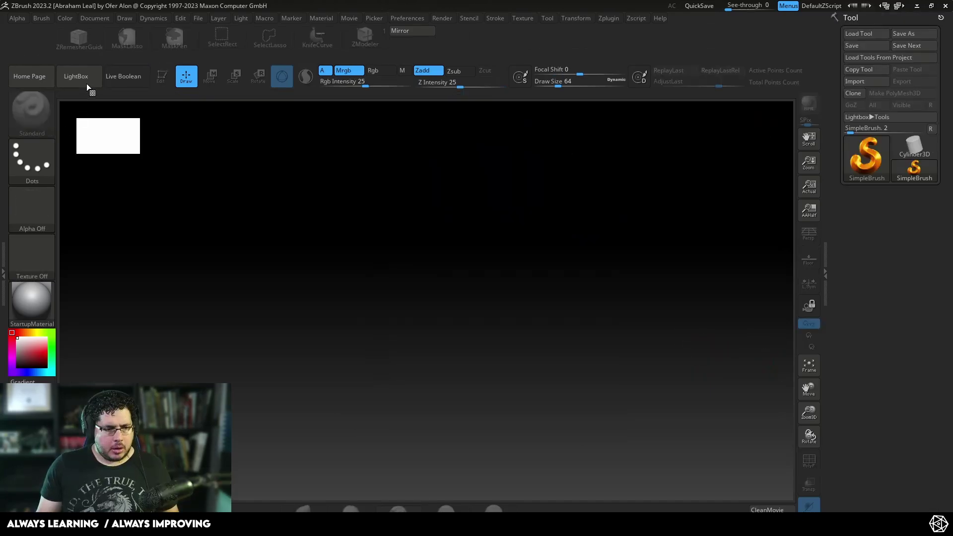
left_click(86, 83)
double_click(364, 198)
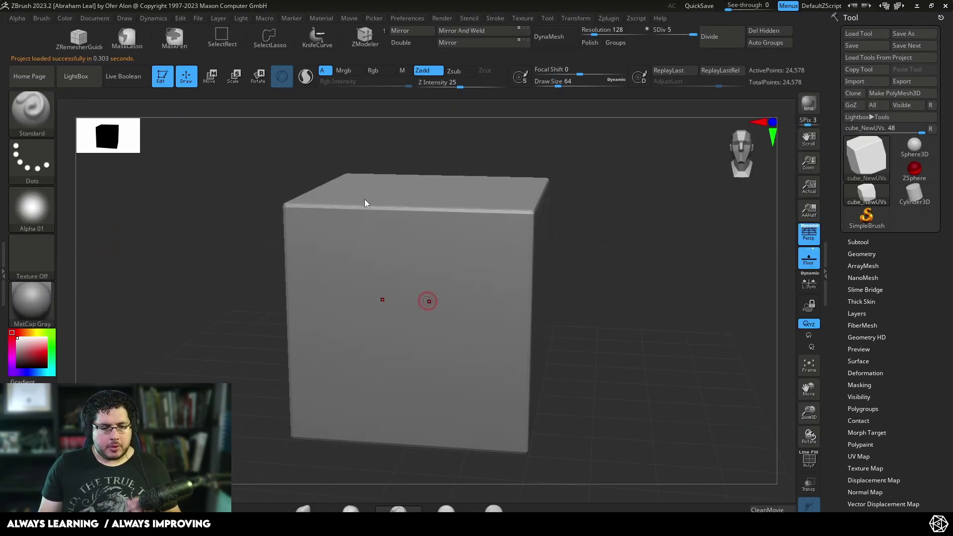
left_click_drag(624, 288, 618, 257, "shift")
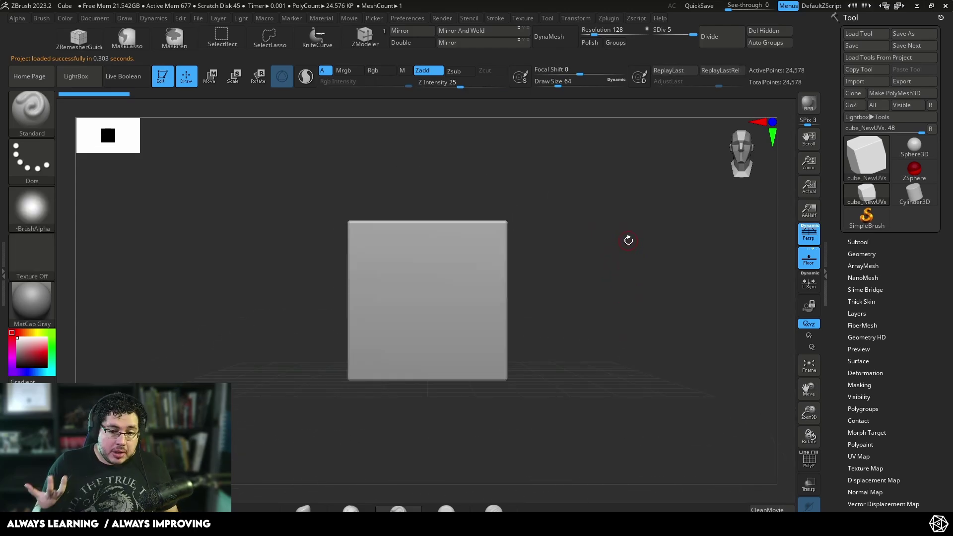
left_click_drag(617, 230, 623, 256)
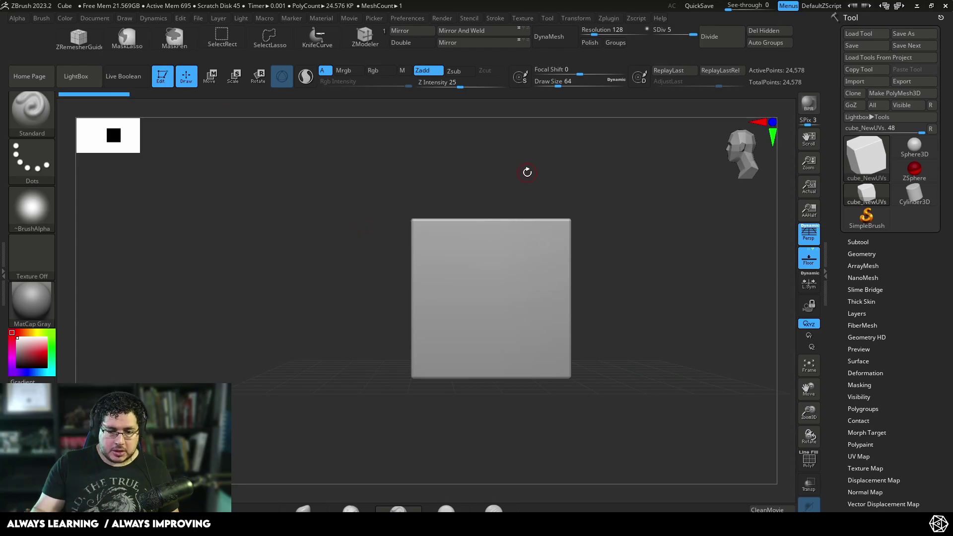
left_click_drag(640, 254, 629, 281, "alt")
Switch to the Rotate gizmo and turn off the perspective view of the cube
key("r")
left_click_drag(704, 334, 665, 336)
left_click_drag(611, 254, 707, 228, "alt")
left_click(75, 75)
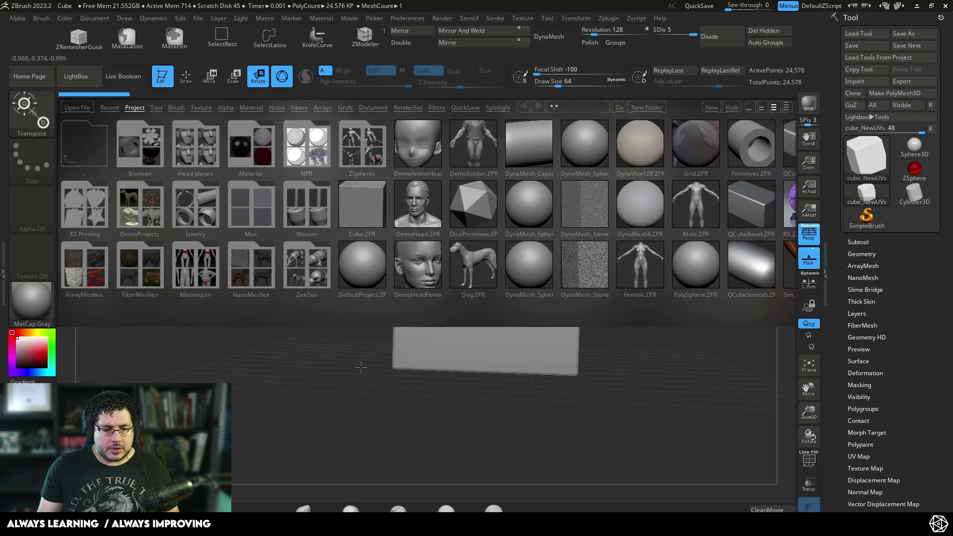
left_click(76, 76)
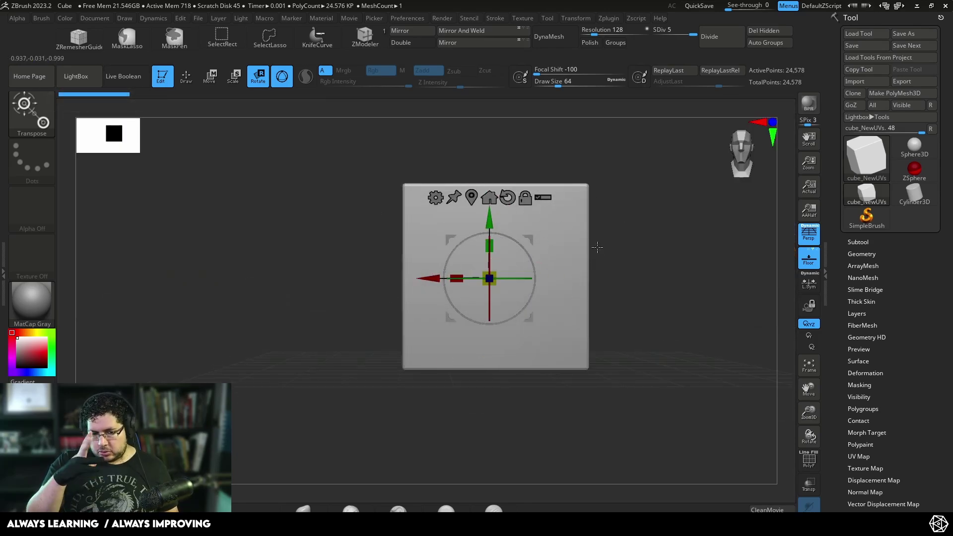
left_click(809, 232)
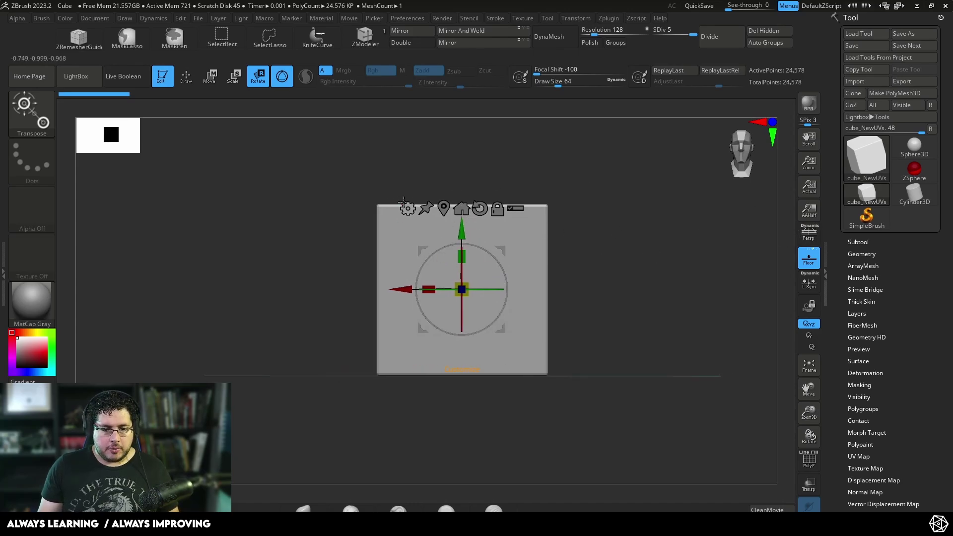
Delete the cube's lower subdivision levels so the Taper deformer can be applied
left_click(406, 205)
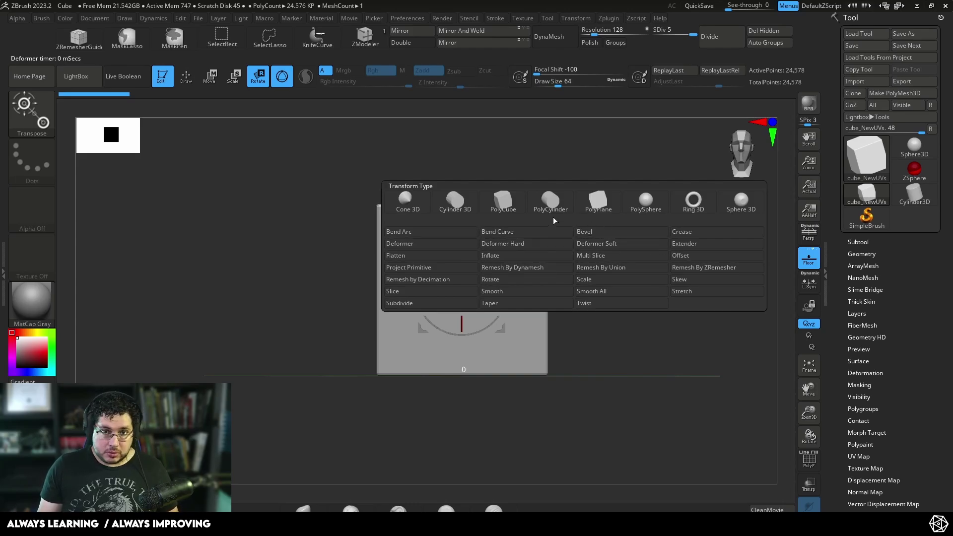
left_click(501, 307)
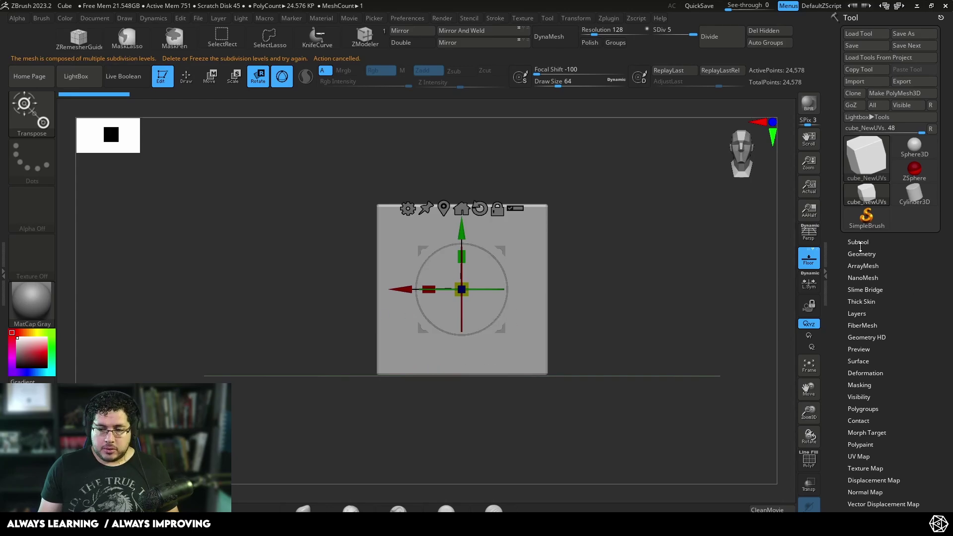
left_click(900, 253)
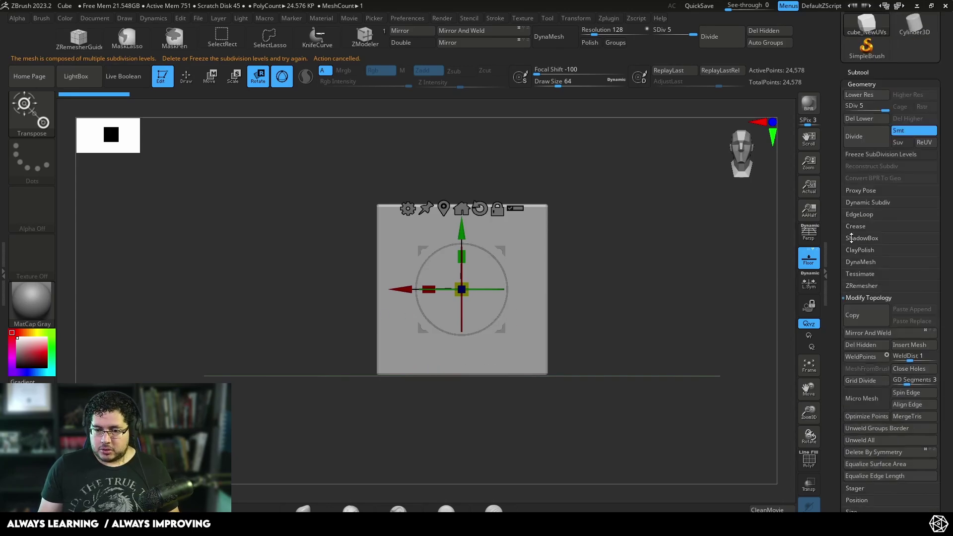
left_click(870, 118)
left_click(874, 86)
Start the Taper deformer on the cube while viewing it from above
left_click_drag(617, 187, 598, 291, "shift")
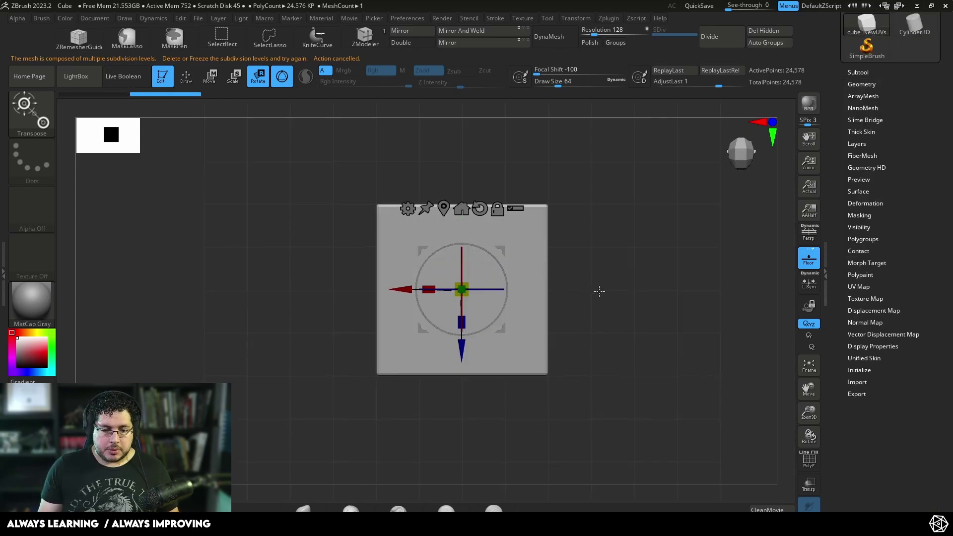
left_click(405, 211)
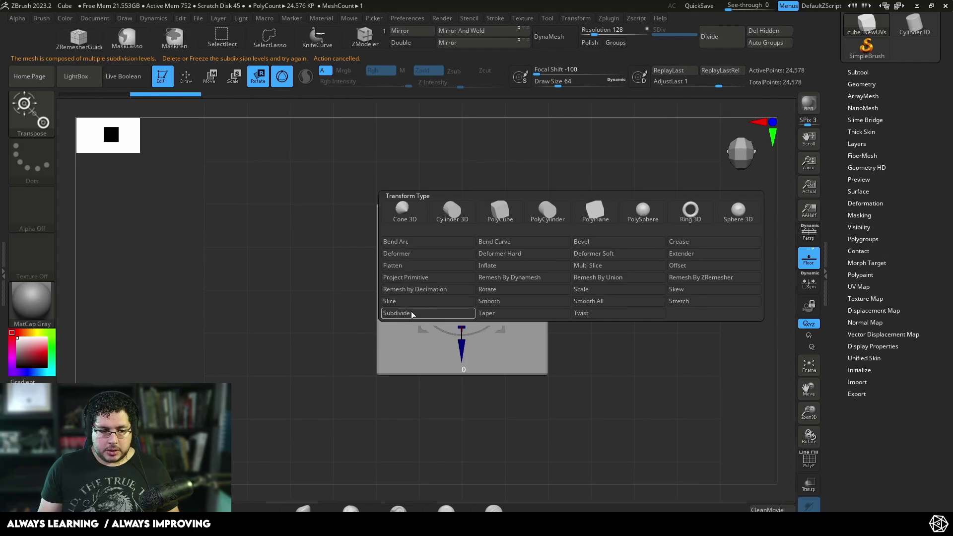
left_click(510, 313)
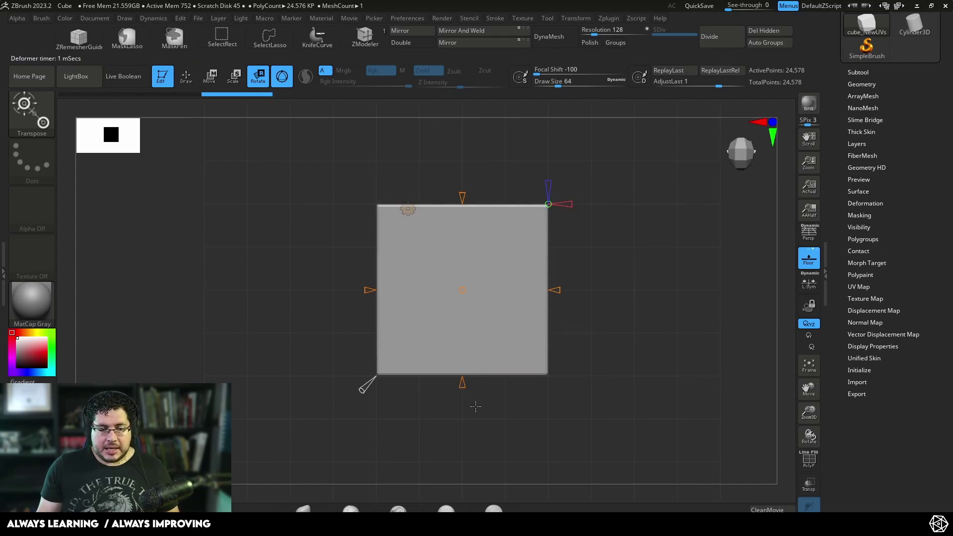
left_click_drag(369, 289, 464, 285)
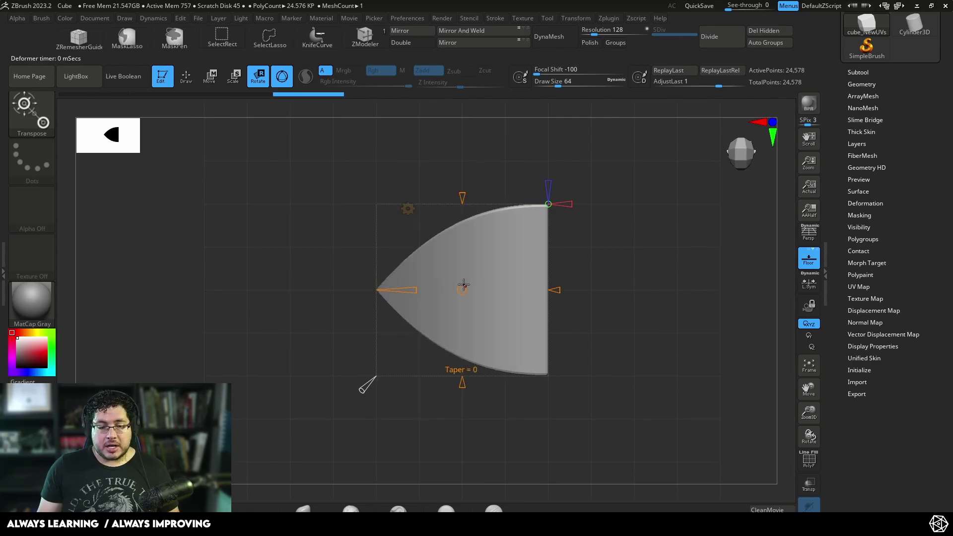
key("ctrl+z")
left_click_drag(564, 291, 594, 286)
key("ctrl+z")
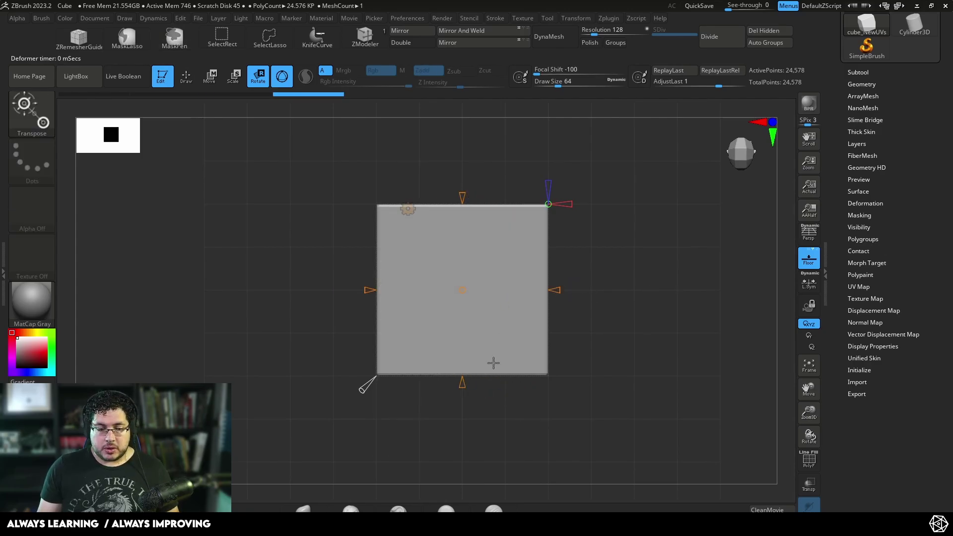
left_click_drag(459, 380, 470, 445)
key("ctrl+z")
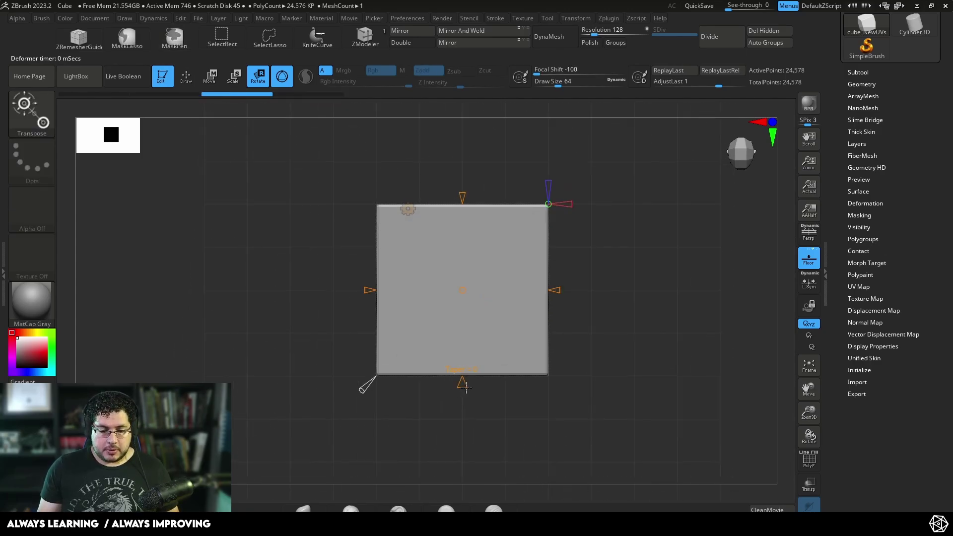
Taper the cube toward its front face, straighten the tapered sides, and accept the deformation
left_click_drag(465, 386, 469, 351)
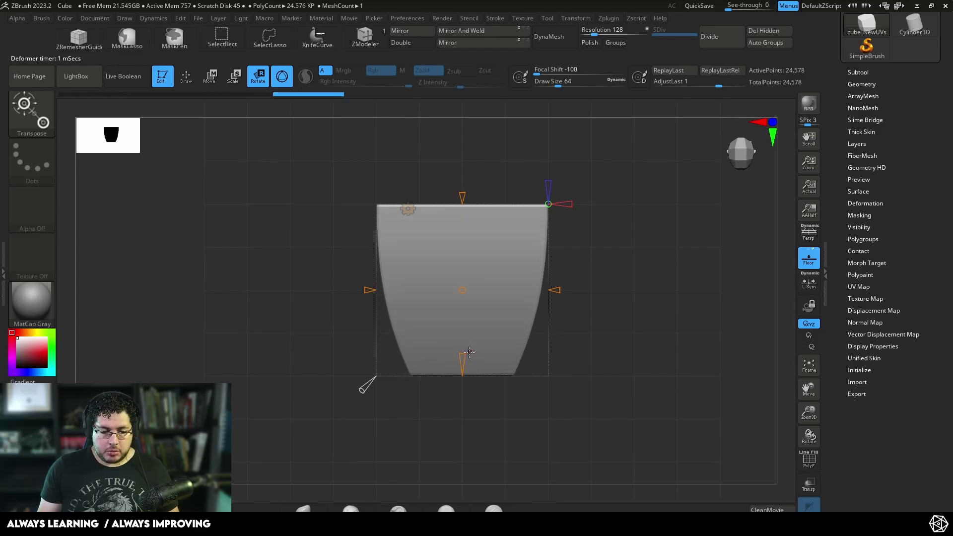
left_click_drag(363, 390, 346, 333)
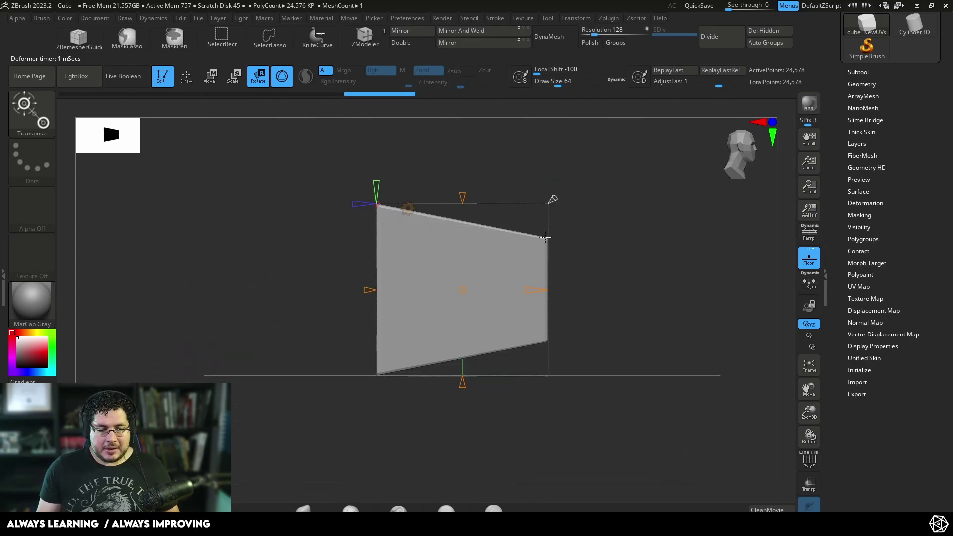
left_click(407, 208)
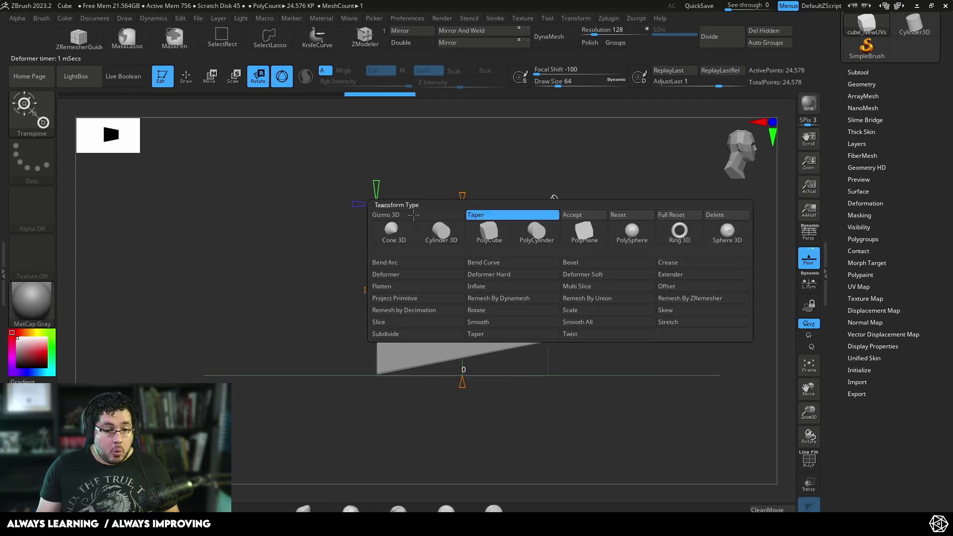
left_click(593, 215)
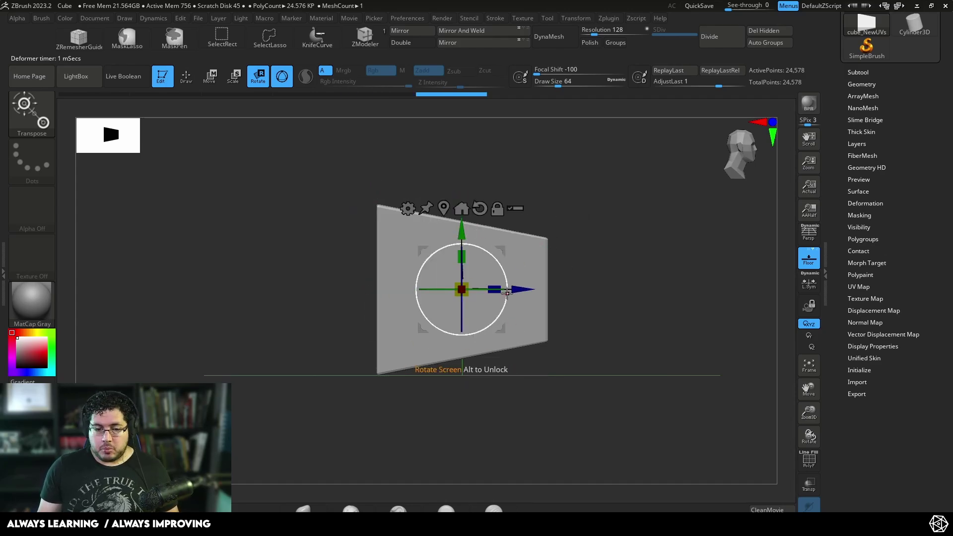
Return to Draw mode and check the tapered block's polyframe from the front
left_click_drag(506, 293, 426, 285)
left_click_drag(590, 279, 527, 280)
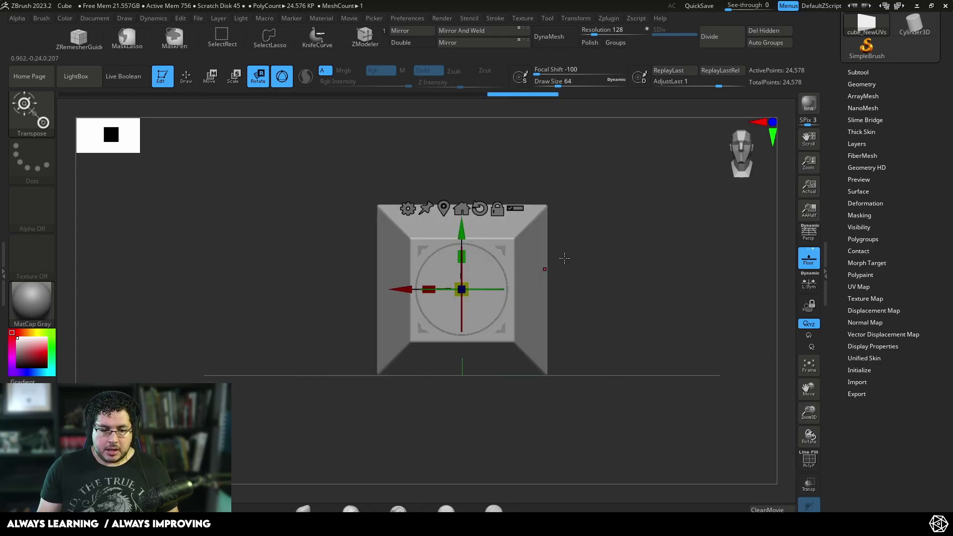
key("q")
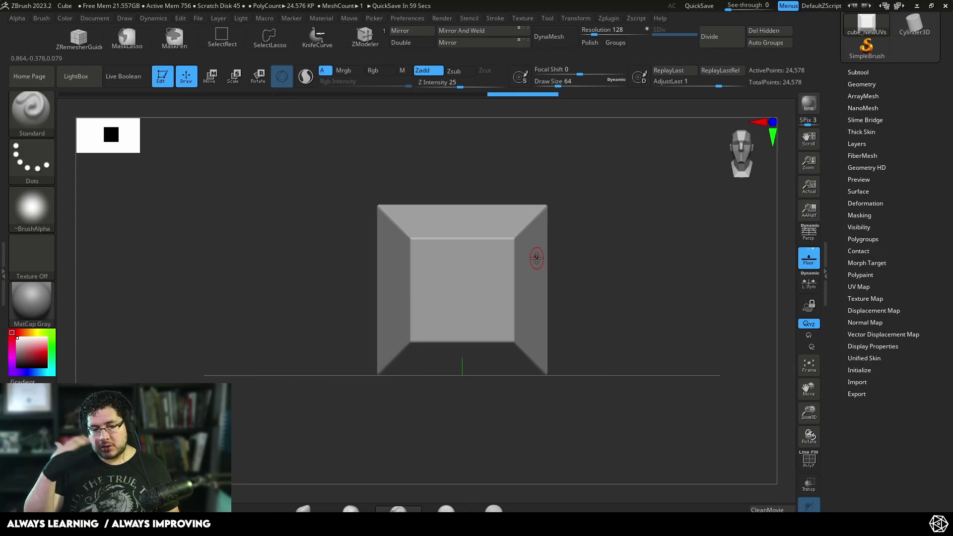
left_click(808, 459)
left_click_drag(672, 321, 695, 352)
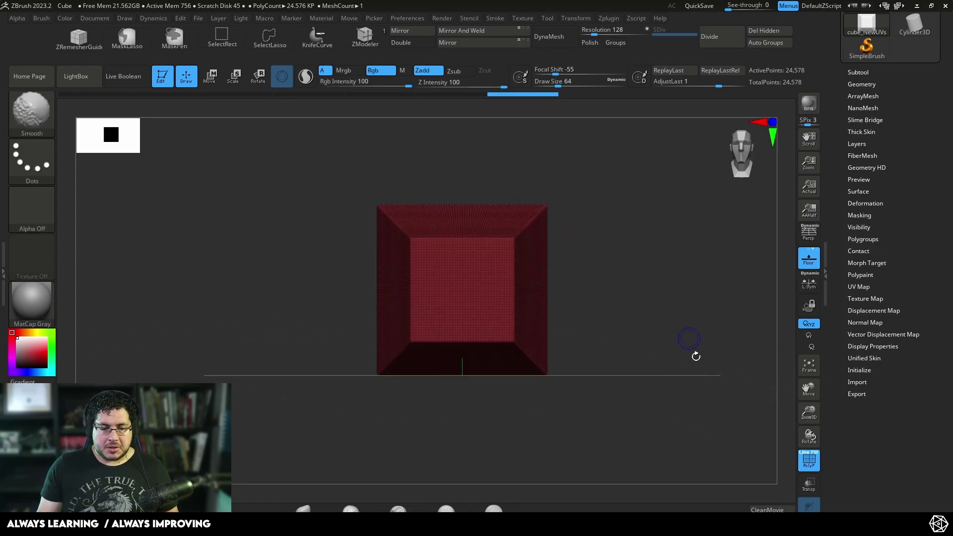
left_click(808, 459)
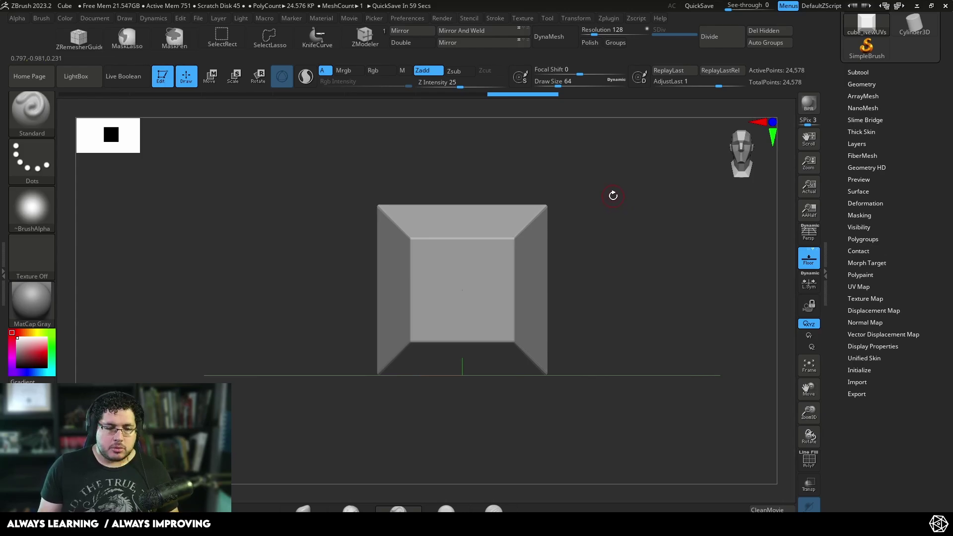
mouse_move(602, 226)
left_mouse_down("alt")
mouse_move(589, 191)
mouse_move(603, 239)
left_mouse_up("alt")
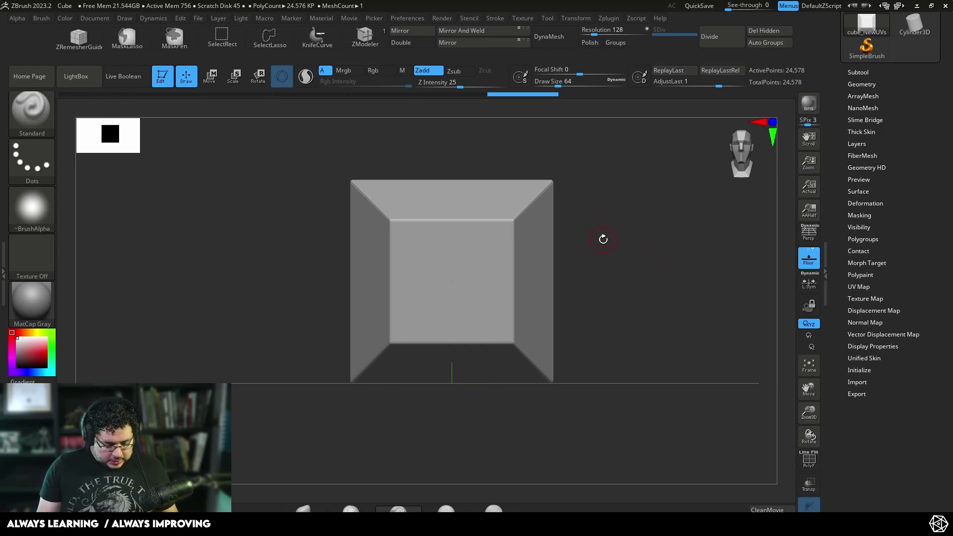
Choose the KnifeCurve brush in place of SelectRect for cutting the mesh
key("ctrl+shift")
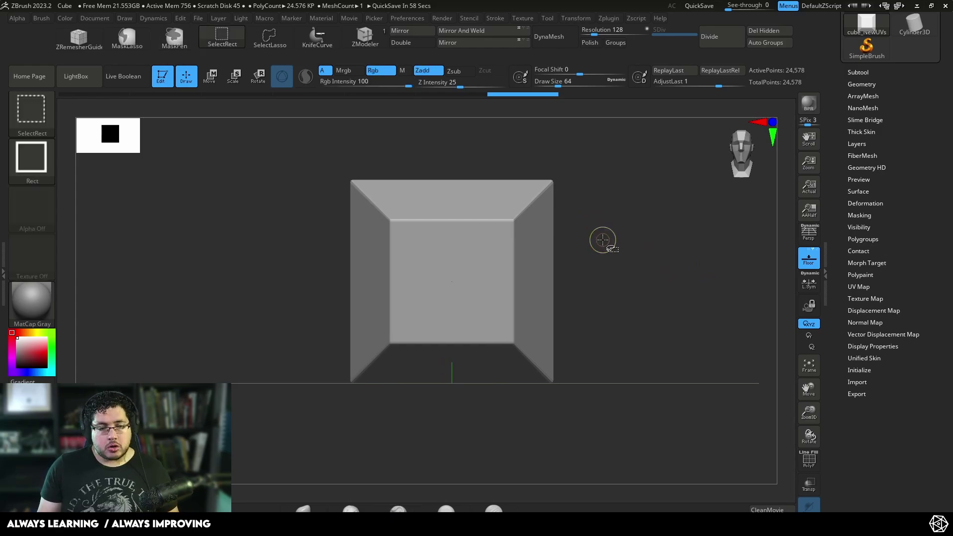
left_click(26, 109)
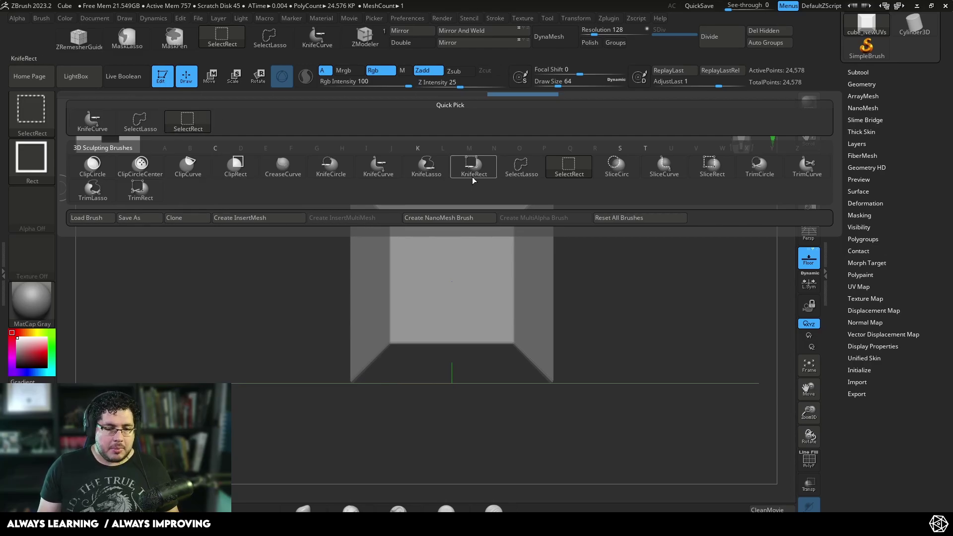
left_click(372, 172)
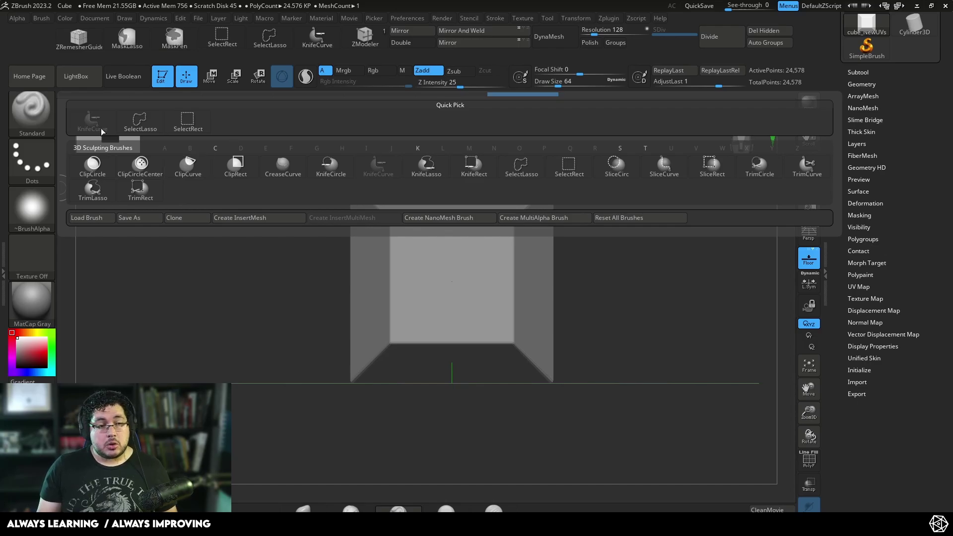
left_click(73, 77)
left_click(71, 78)
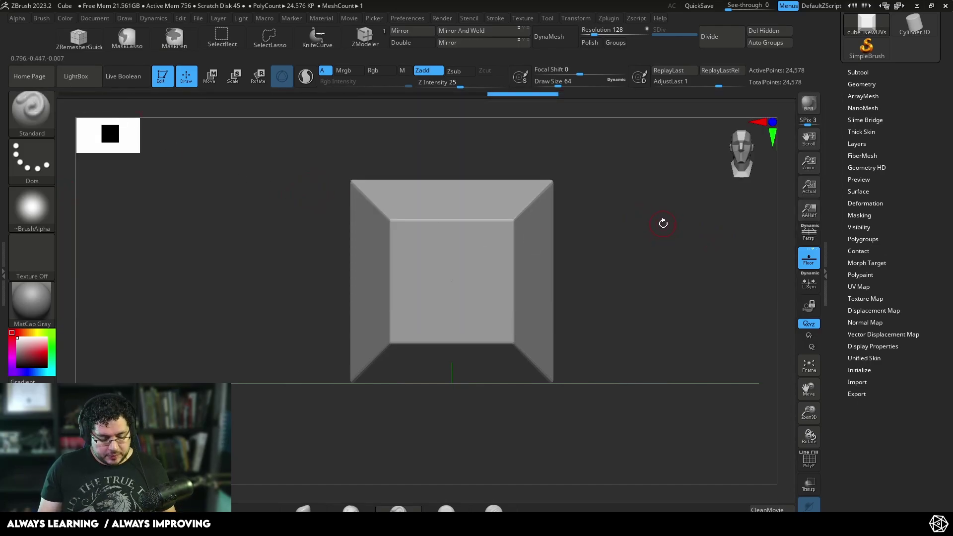
left_click_drag(444, 141, 583, 277, "ctrl+shift")
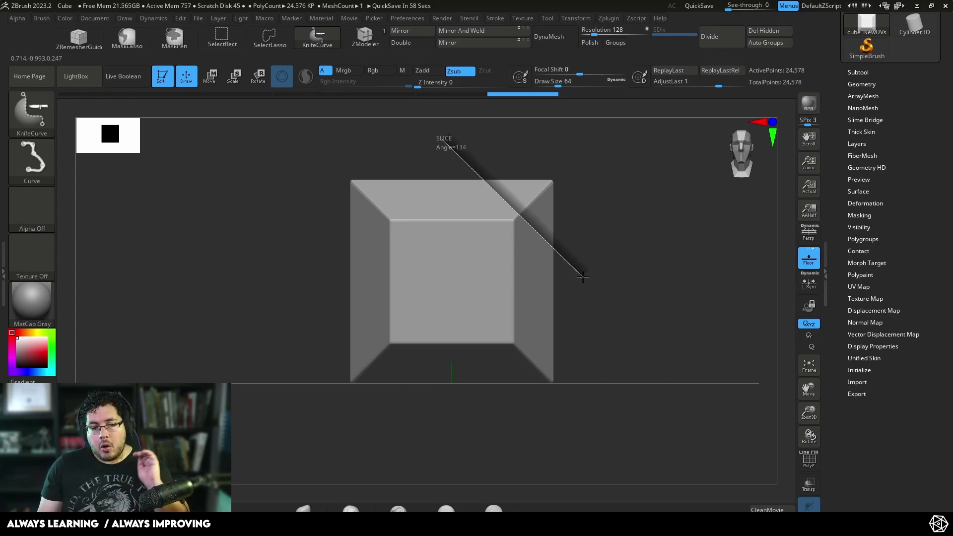
left_click_drag(582, 277, 679, 287, "ctrl+shift")
key("space")
key("ctrl+z")
left_click_drag(495, 143, 677, 253, "ctrl+shift")
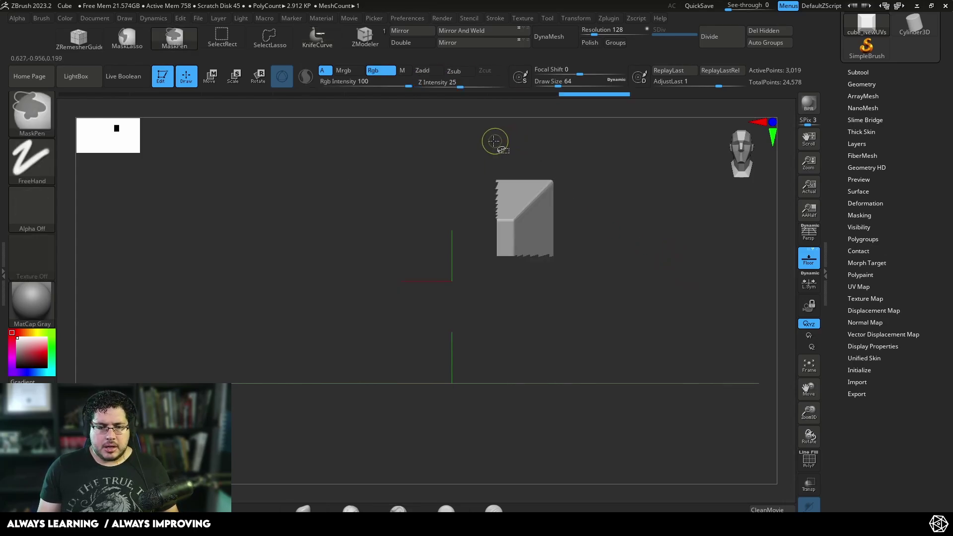
key("ctrl+z")
left_click_drag(496, 144, 613, 275, "ctrl+shift")
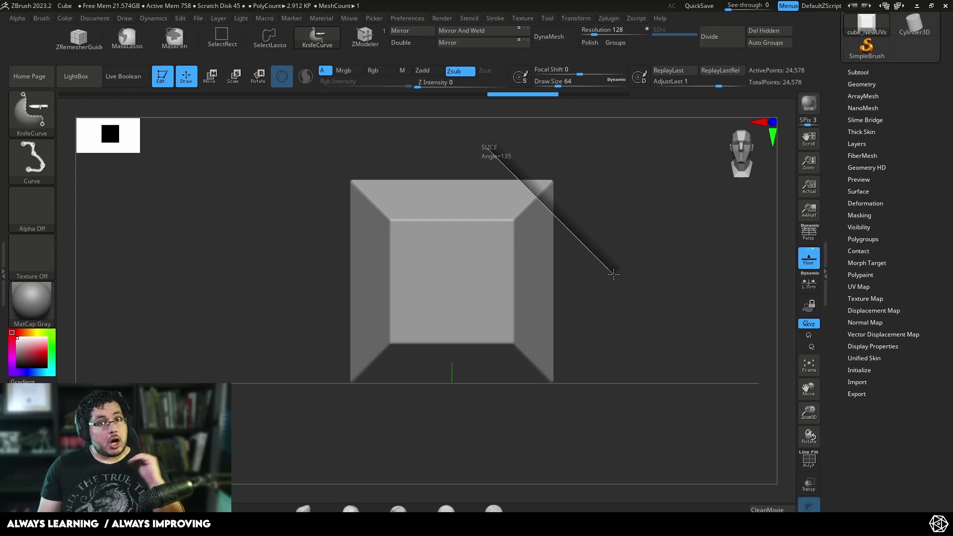
mouse_move(613, 274)
left_mouse_down("ctrl+shift")
mouse_move(574, 315)
mouse_move(621, 304)
left_mouse_up("ctrl+shift")
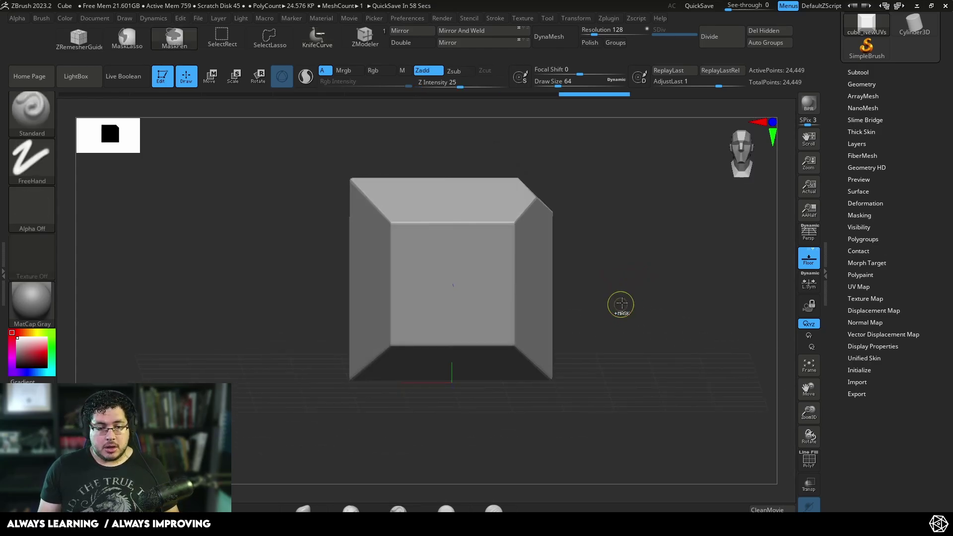
key("ctrl+z")
Slice off the block's upper-right corner diagonally with KnifeCurve, trimming it a little deeper in repeated cuts
left_click_drag(474, 142, 586, 294, "ctrl+shift")
mouse_move(485, 148)
left_mouse_down("ctrl+shift")
mouse_move(581, 293)
mouse_move(626, 290)
mouse_move(631, 279)
mouse_move(600, 272)
mouse_move(617, 270)
mouse_move(612, 283)
left_mouse_up("ctrl+shift")
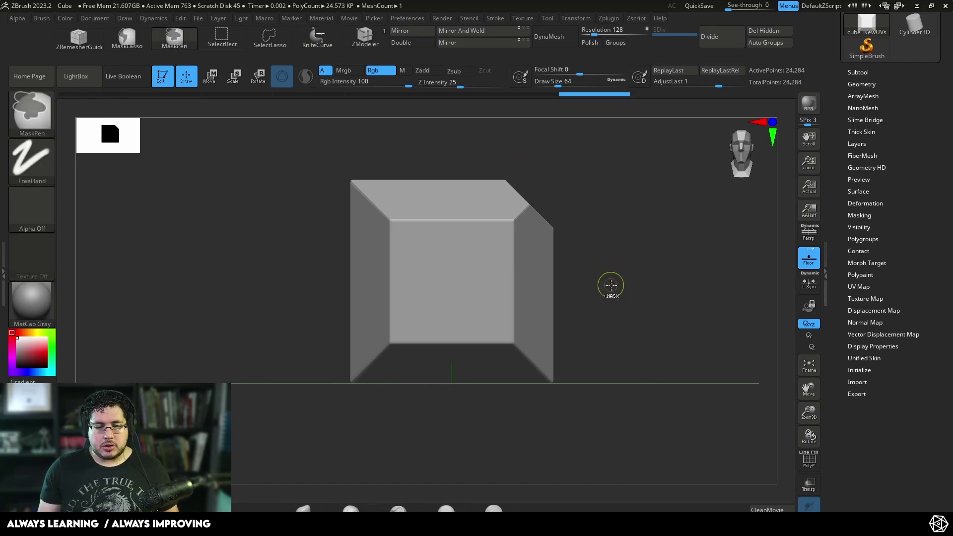
mouse_move(481, 160)
left_mouse_down("ctrl")
mouse_move(598, 298)
mouse_move(599, 276)
mouse_move(635, 312)
left_mouse_up("ctrl")
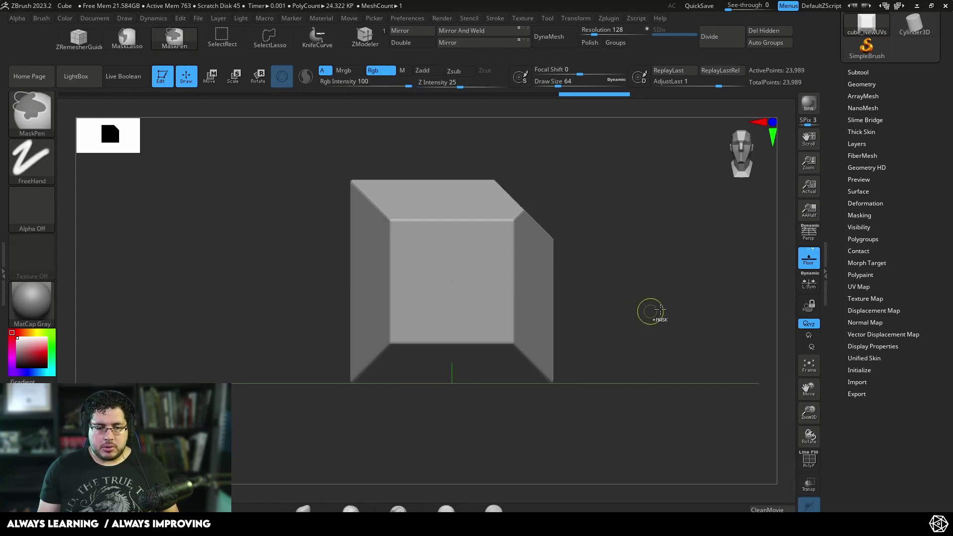
Recut the block's upper-right corner with a shallower diagonal KnifeCurve slice and mirror it to the other upper corner with Mirror And Weld
key("ctrl+z")
left_click_drag(481, 145, 634, 313, "ctrl+shift")
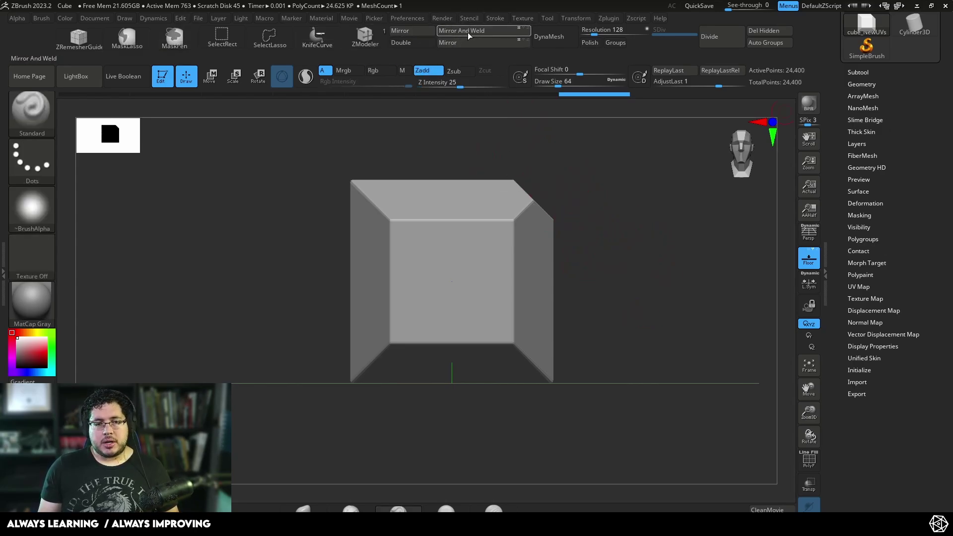
left_click(505, 46)
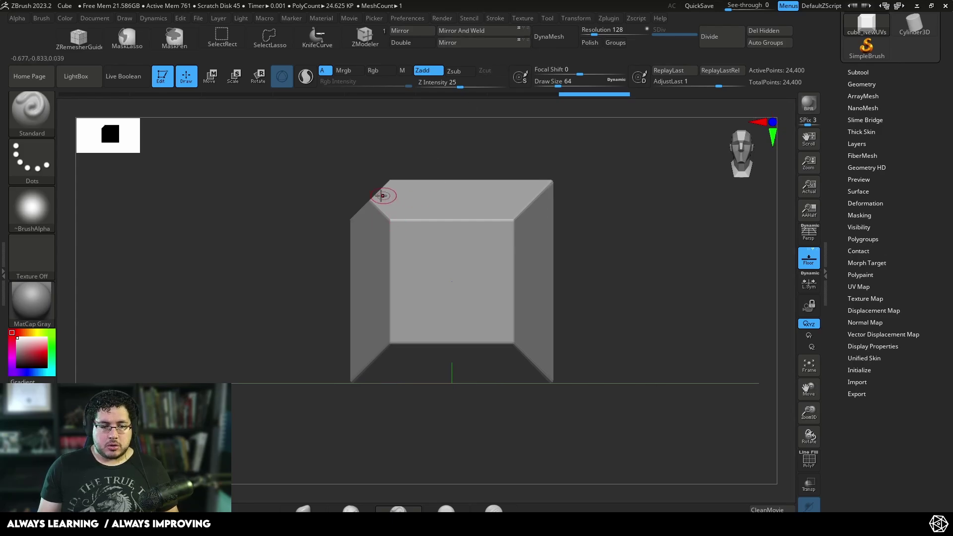
left_click(474, 31)
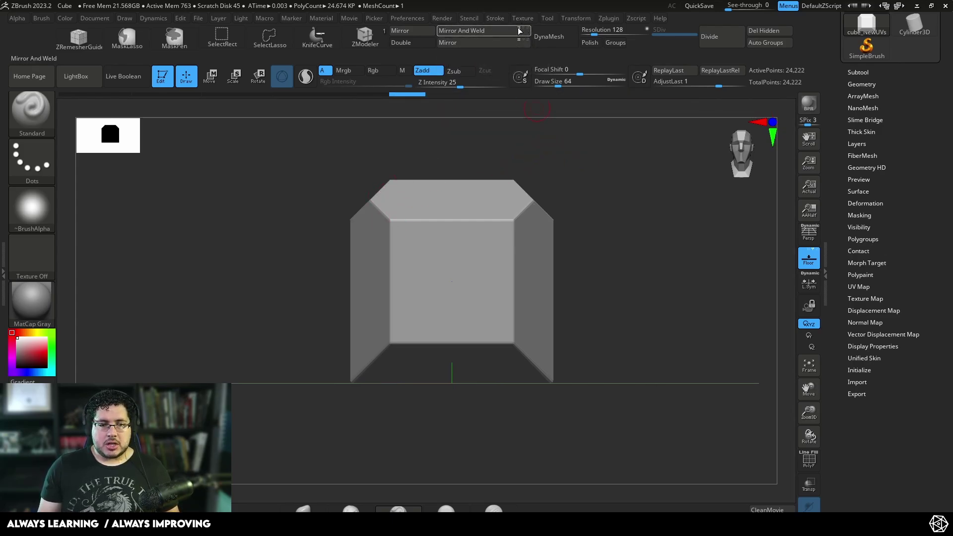
Repeat the cut corners along the block's bottom with a vertical Mirror And Weld, proceeding despite the floor elevation setting
left_click(494, 31)
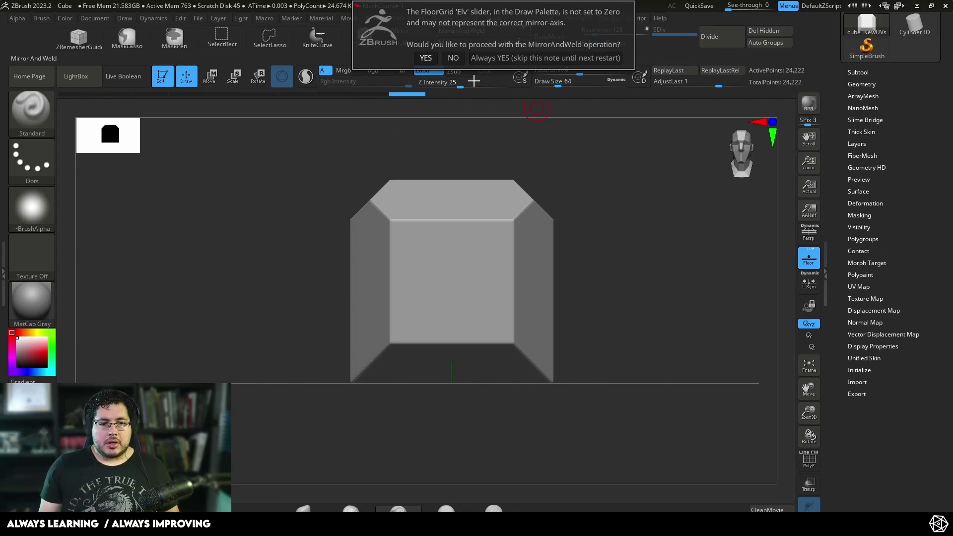
left_click(427, 60)
left_click_drag(617, 223, 616, 254)
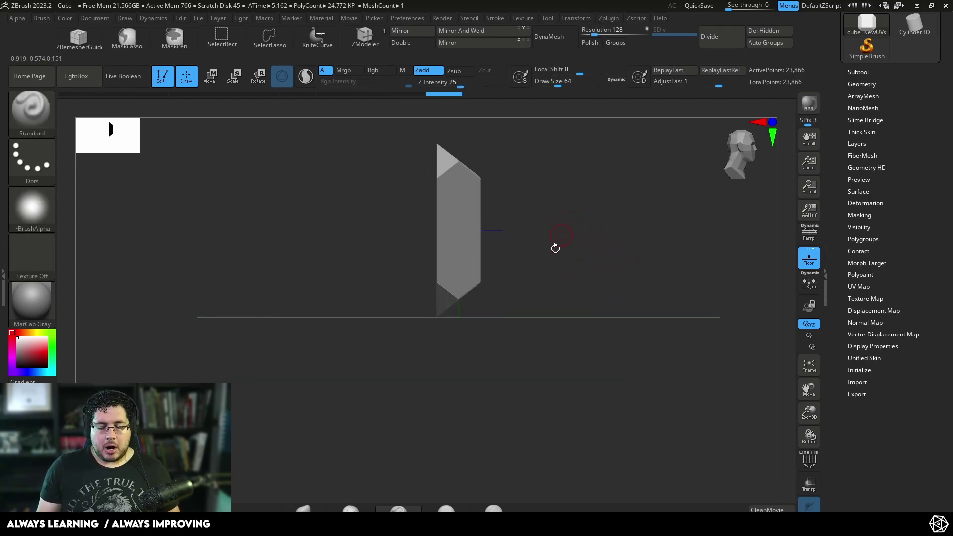
left_click_drag(546, 236, 570, 269, "alt")
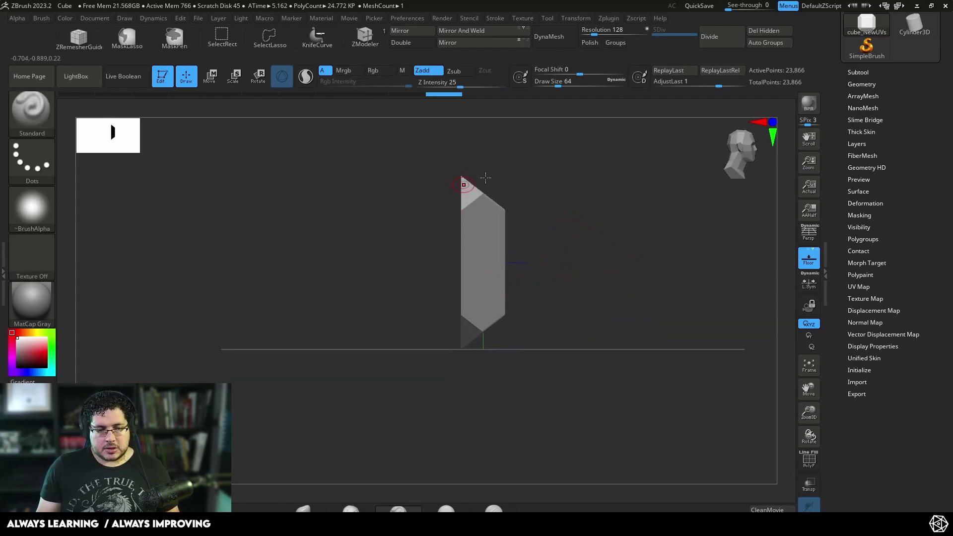
left_click_drag(496, 179, 517, 206)
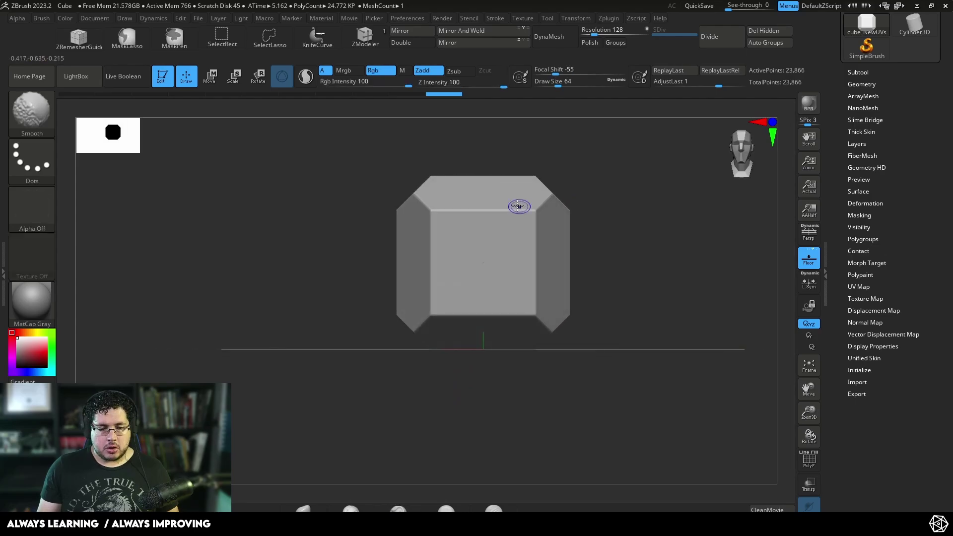
Trim a thin straight strip off the block's top edge and another off its right side with KnifeCurve
mouse_move(362, 182)
left_mouse_down("ctrl+shift")
mouse_move(635, 177)
mouse_move(644, 270)
mouse_move(638, 230)
left_mouse_up("ctrl+shift")
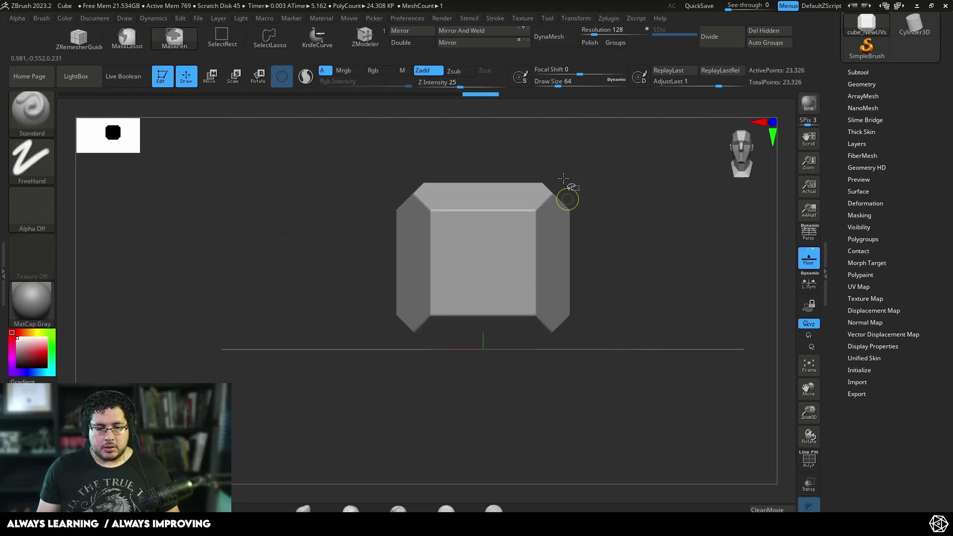
left_click_drag(562, 154, 564, 420, "ctrl+shift")
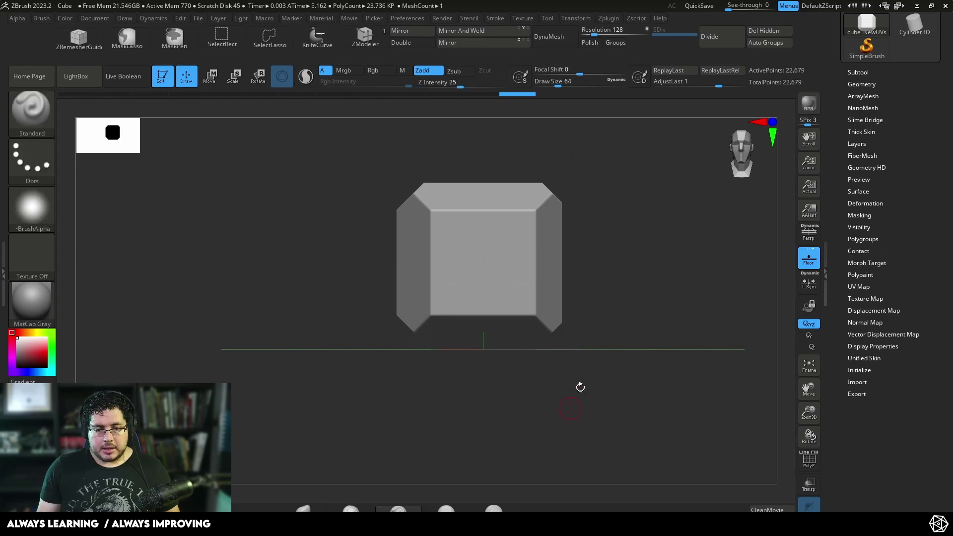
left_click_drag(580, 387, 620, 296)
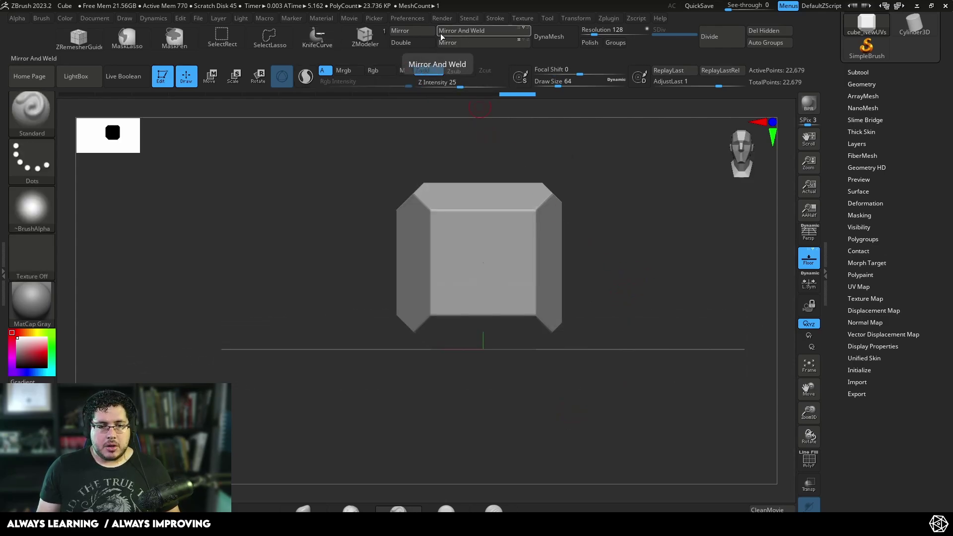
Mirror and weld the trimmed block vertically and horizontally so the straight cuts repeat on the opposite edges
left_click(521, 29)
left_click(464, 57)
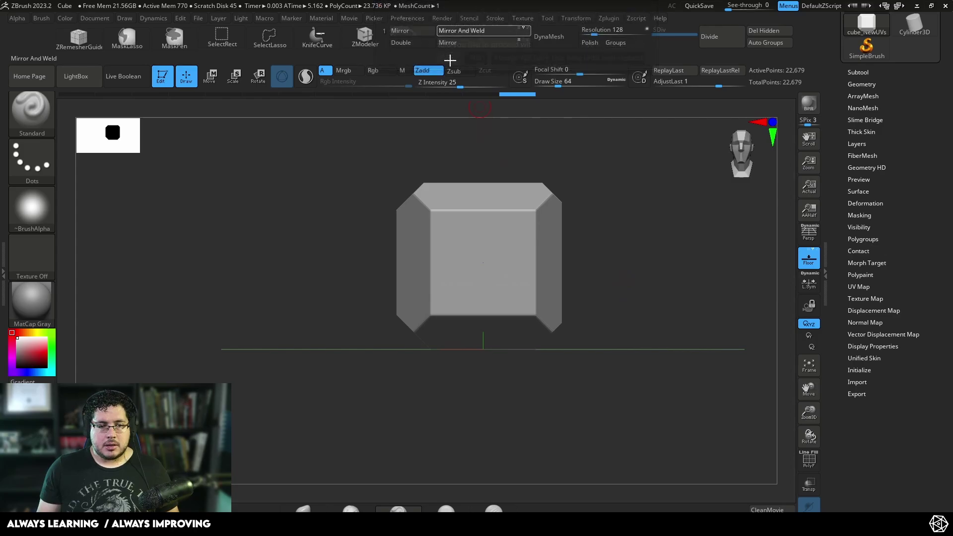
left_click_drag(602, 206, 599, 157)
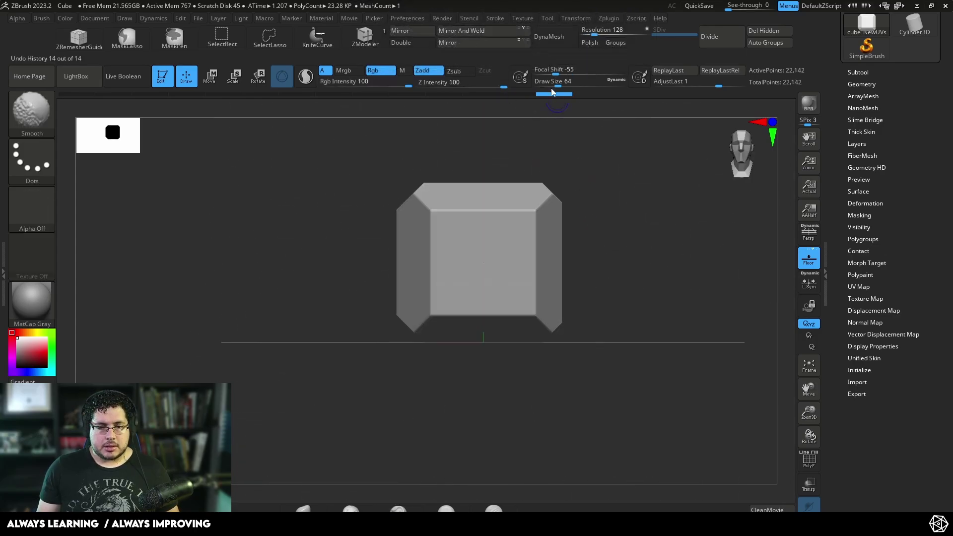
left_click(499, 30)
mouse_move(596, 204)
left_mouse_down()
mouse_move(620, 210)
mouse_move(585, 202)
left_mouse_up()
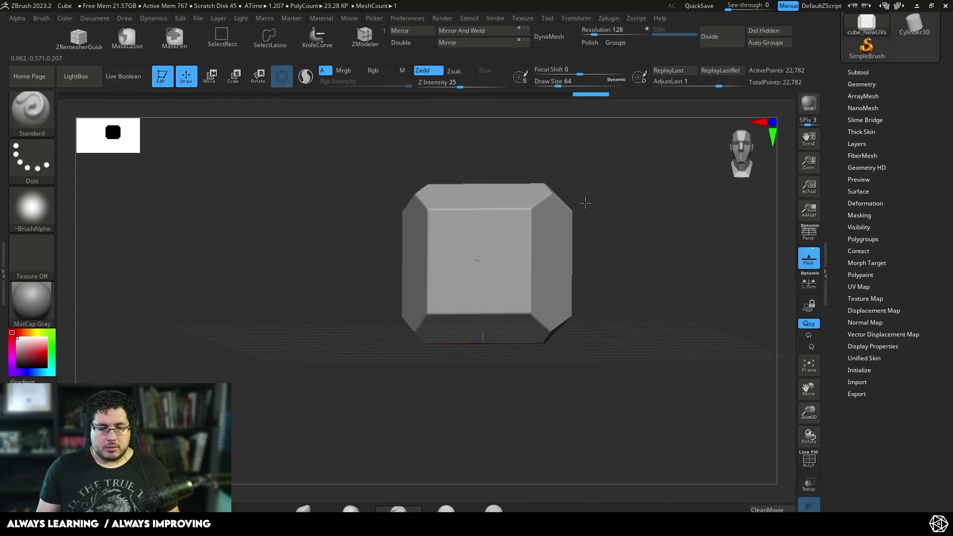
left_click(489, 32)
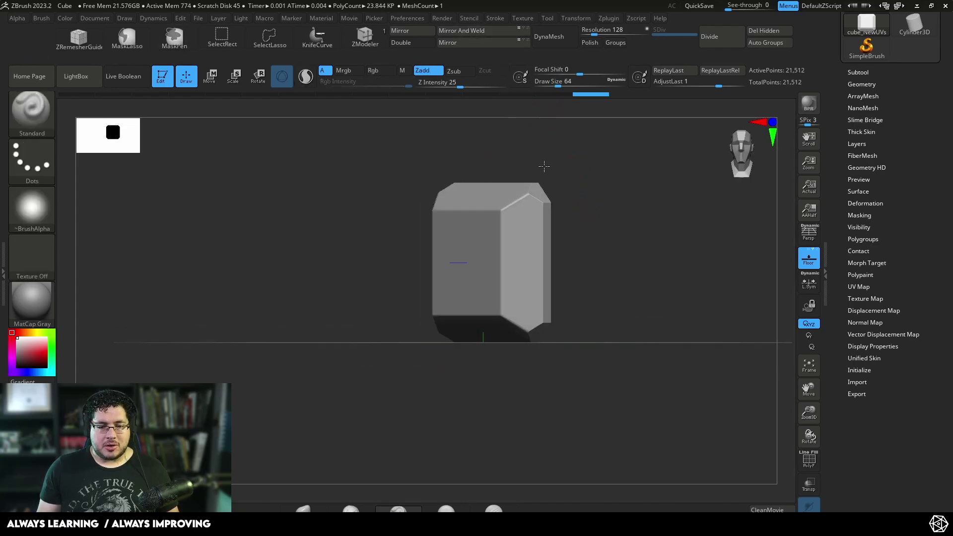
left_click_drag(544, 167, 638, 259)
left_click_drag(646, 274, 638, 296)
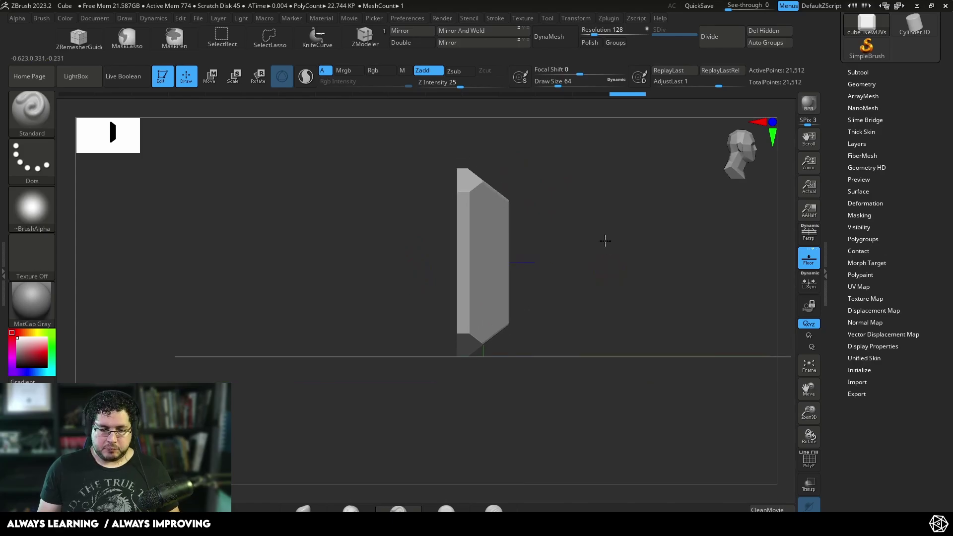
left_click_drag(602, 240, 531, 253, "shift")
left_click_drag(606, 248, 612, 241)
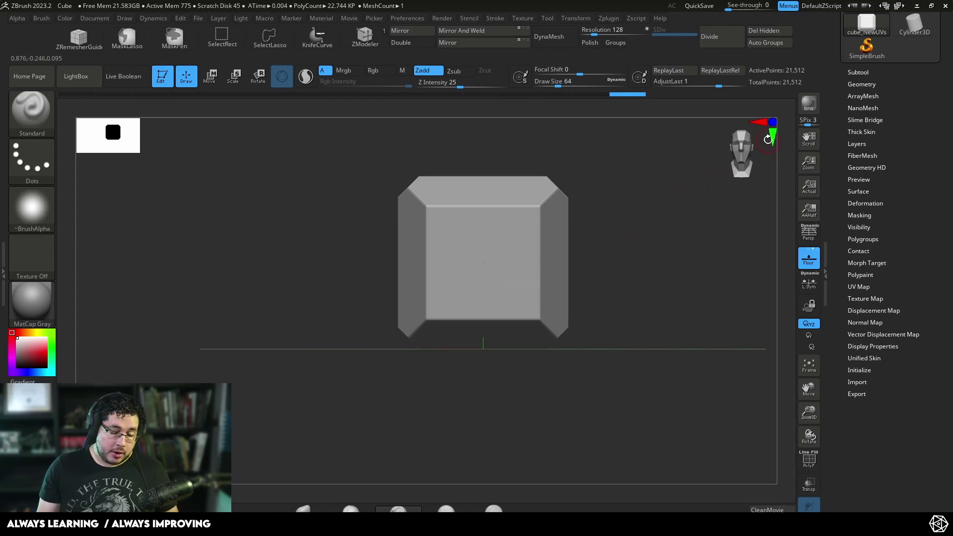
Append a Cube3D as a new subtool, scale it down, and move it out in front of the block's front face
left_click(867, 72)
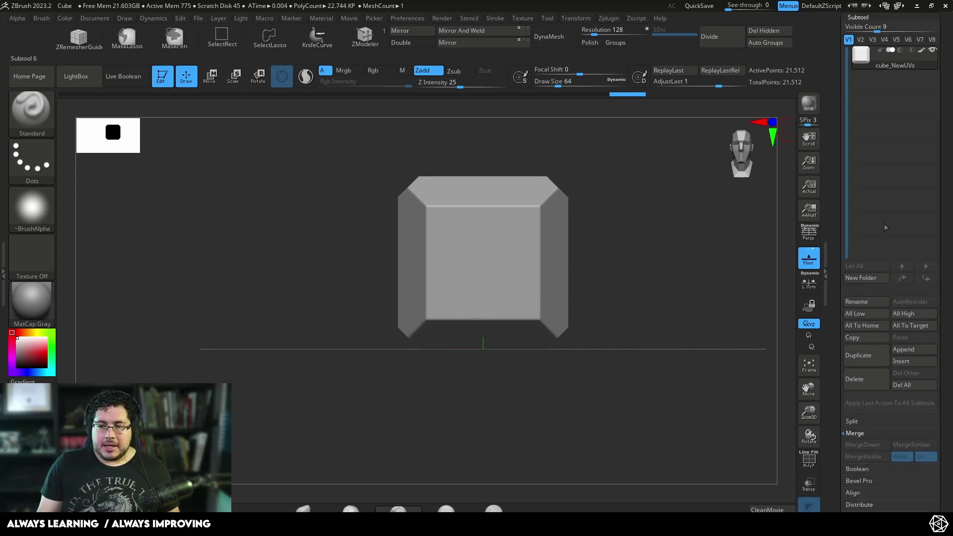
left_click(913, 347)
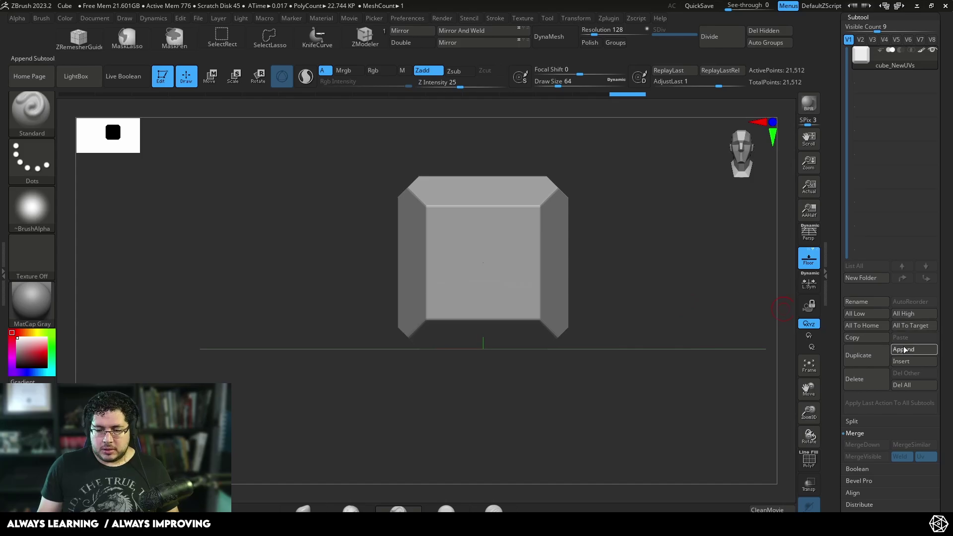
left_click(904, 350)
left_click(710, 311)
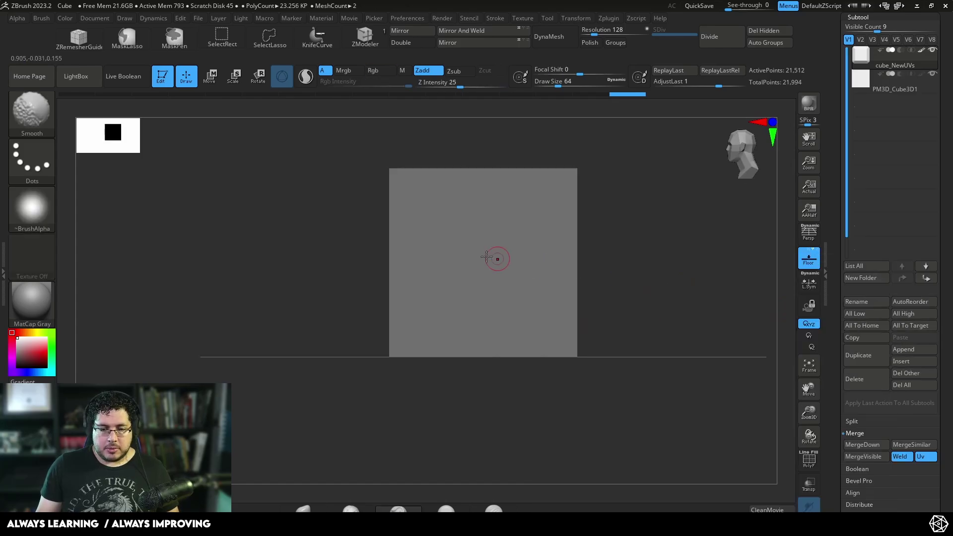
key("w")
left_click_drag(485, 259, 271, 261)
Set the small cube subtool to subtract from the block and turn on Live Boolean
mouse_move(889, 73)
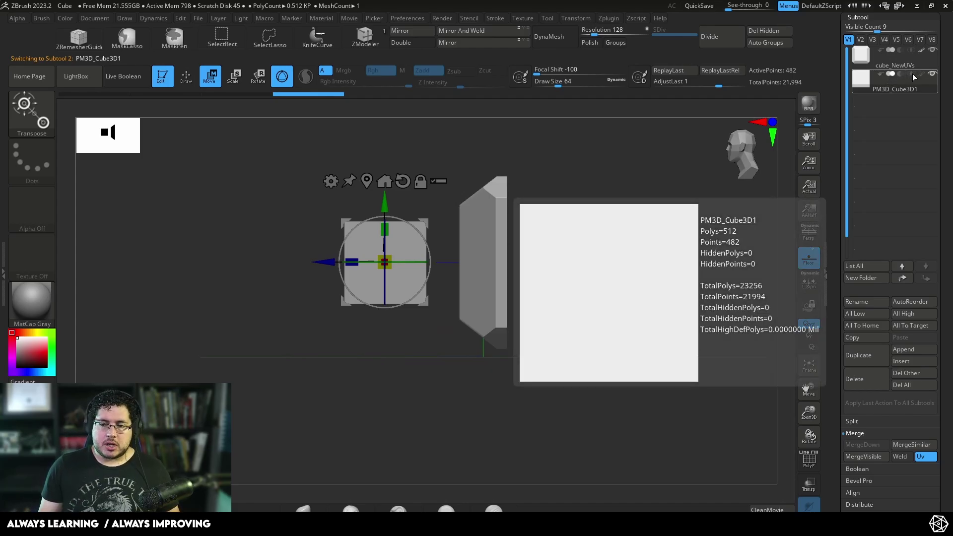
left_click(901, 73)
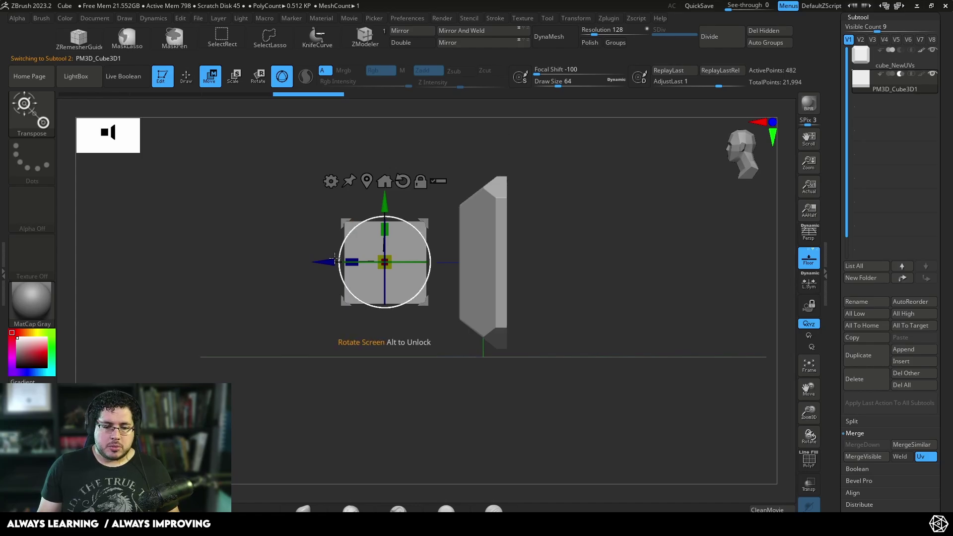
left_click_drag(335, 261, 397, 264)
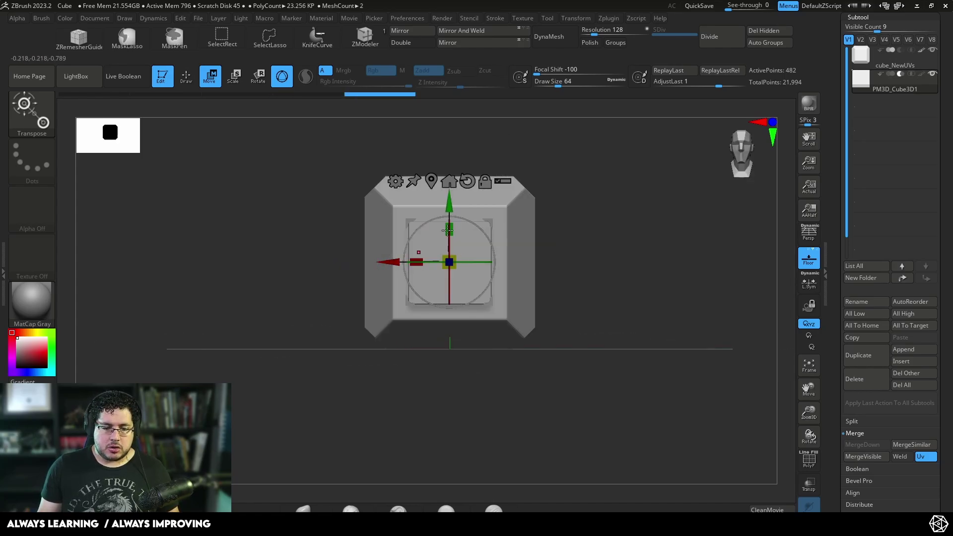
left_click(130, 70)
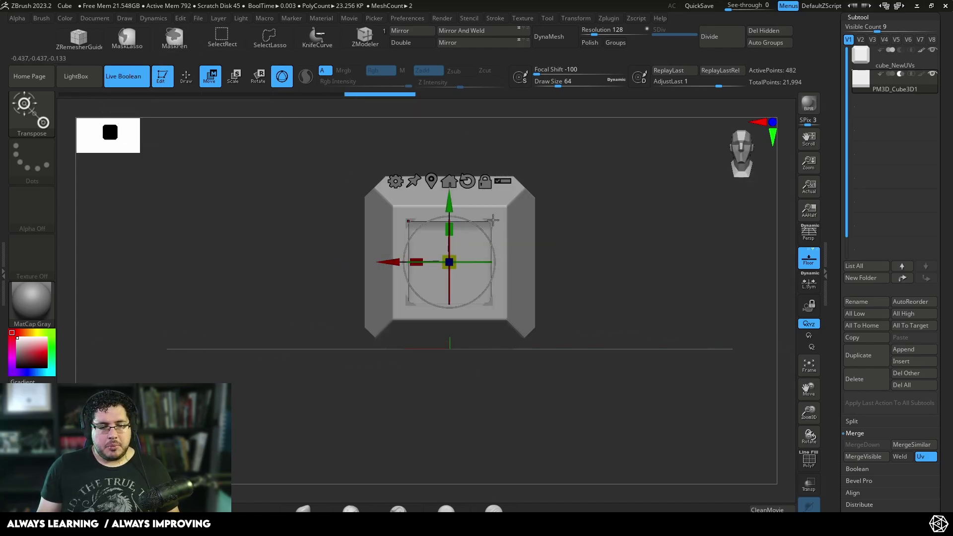
Move the subtracting cube over the block's right front edge, set only partly into it to carve a shallow rectangular recess
left_click_drag(631, 238, 595, 245)
left_click_drag(640, 211, 643, 250)
left_click_drag(394, 261, 549, 260)
left_click_drag(649, 260, 648, 252)
left_click_drag(708, 243, 652, 259)
key("ctrl+z")
left_click_drag(552, 264, 531, 267)
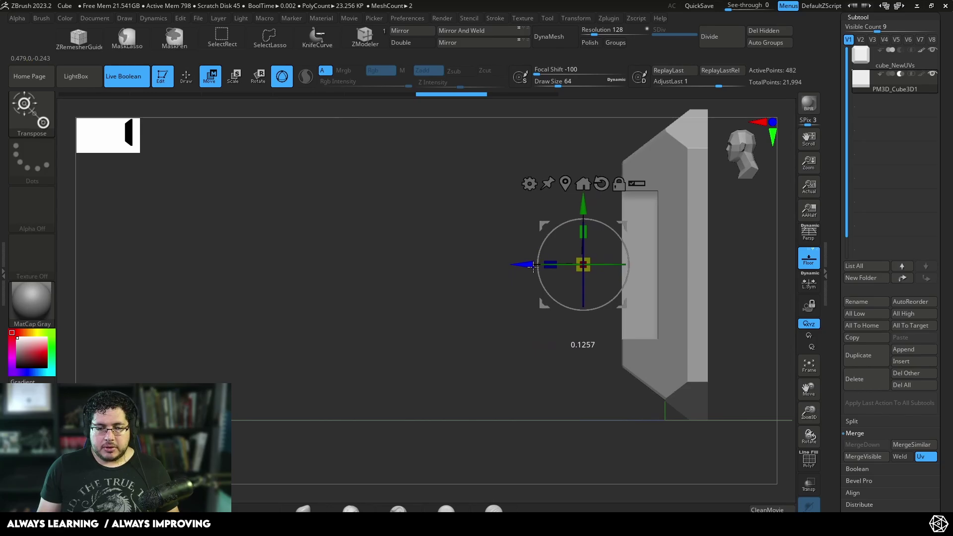
left_click_drag(439, 271, 640, 207)
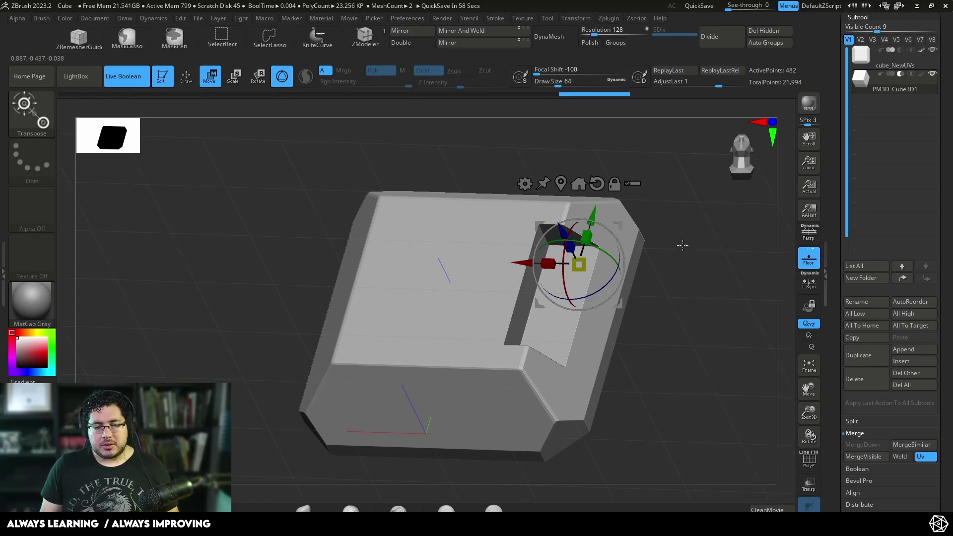
left_click_drag(682, 244, 622, 226)
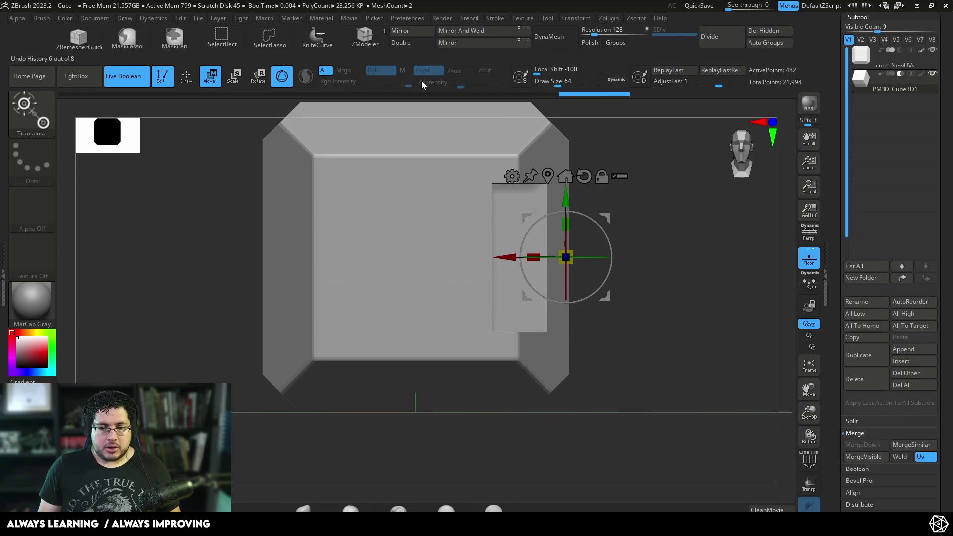
Mirror the subtracting cube across the X axis, merged into one SubTool, to carve a matching recess on the left side
left_click(405, 32)
left_click(421, 251)
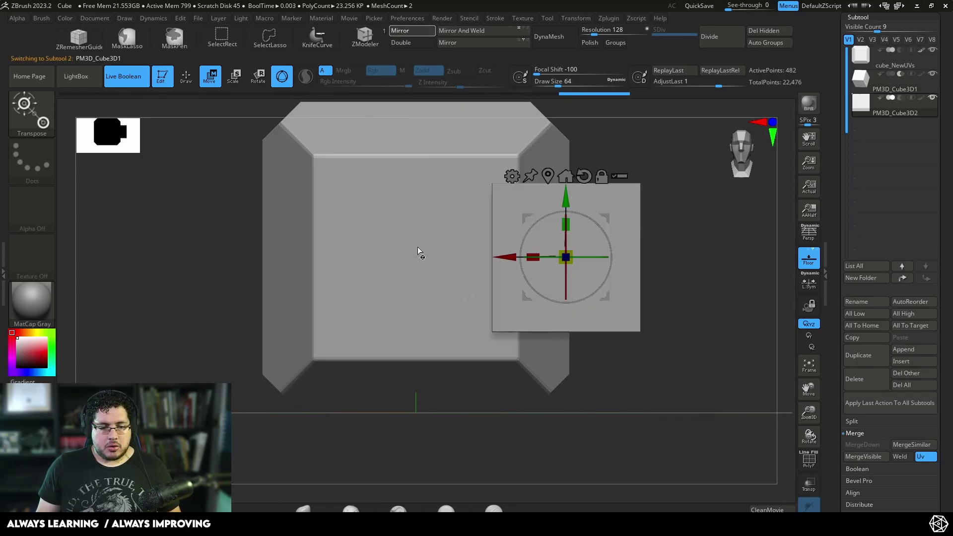
left_click_drag(624, 261, 646, 186)
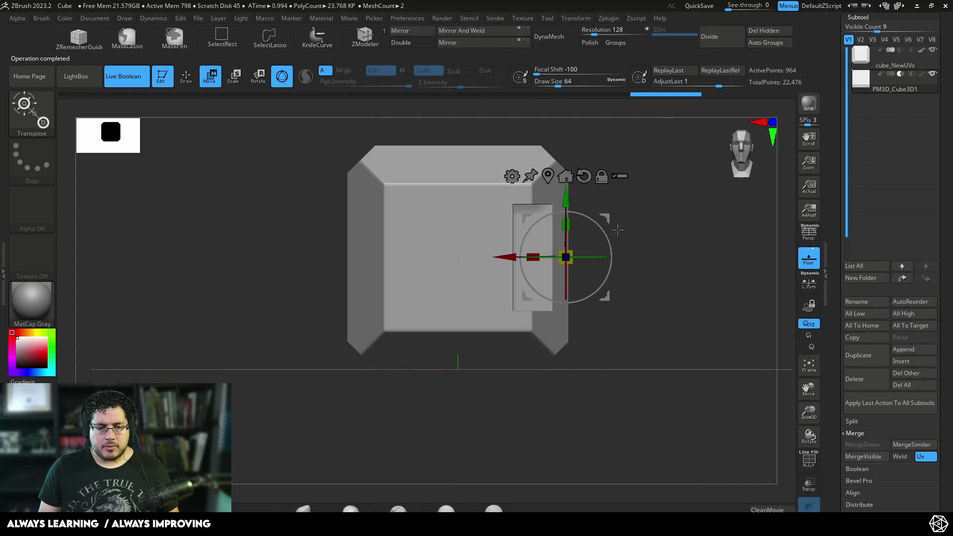
left_click_drag(662, 264, 664, 246, "alt")
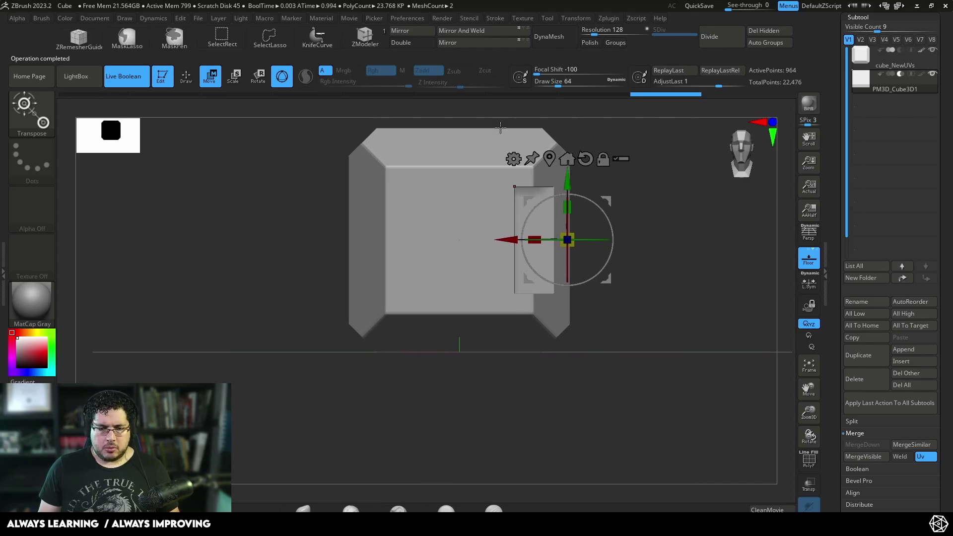
left_click(409, 32)
left_click(397, 195)
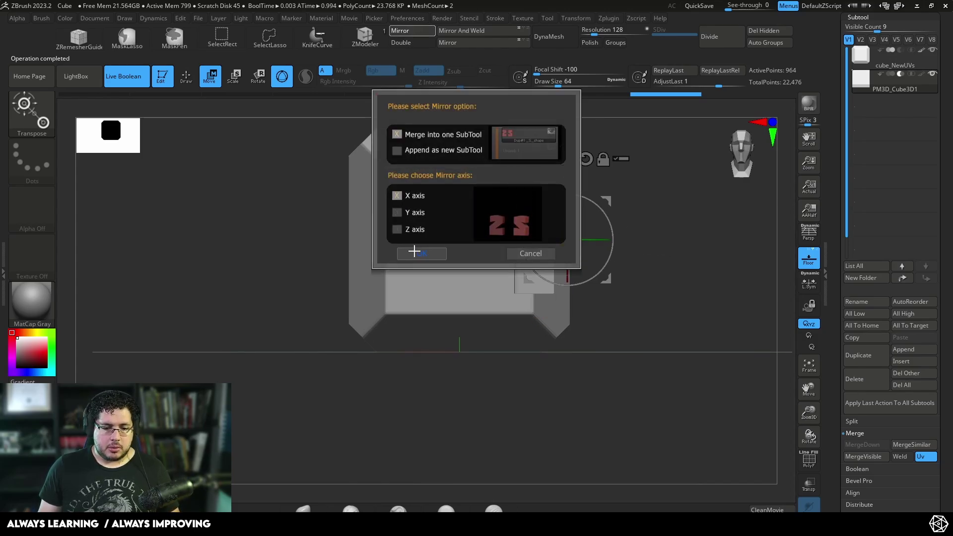
left_click(421, 253)
left_click_drag(688, 256, 632, 250)
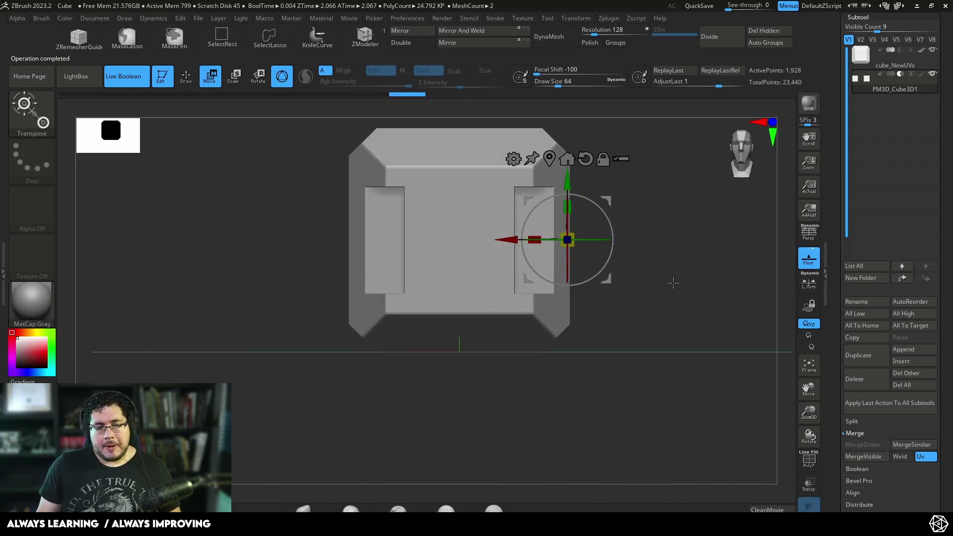
Insert another Cube3D as a third subtool below the mirrored cutters and select it
left_click_drag(672, 282, 674, 292, "alt")
left_click(913, 360)
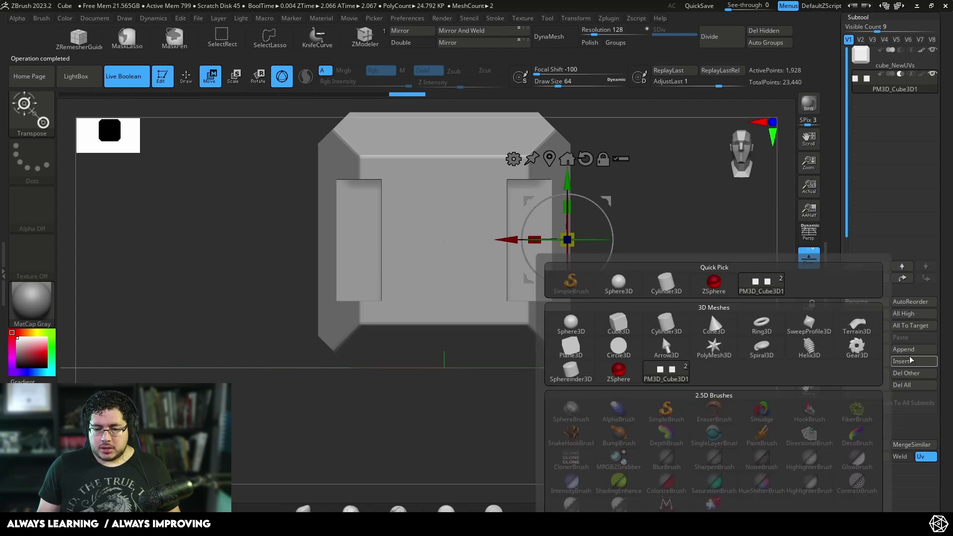
left_click(912, 361)
left_click(619, 325)
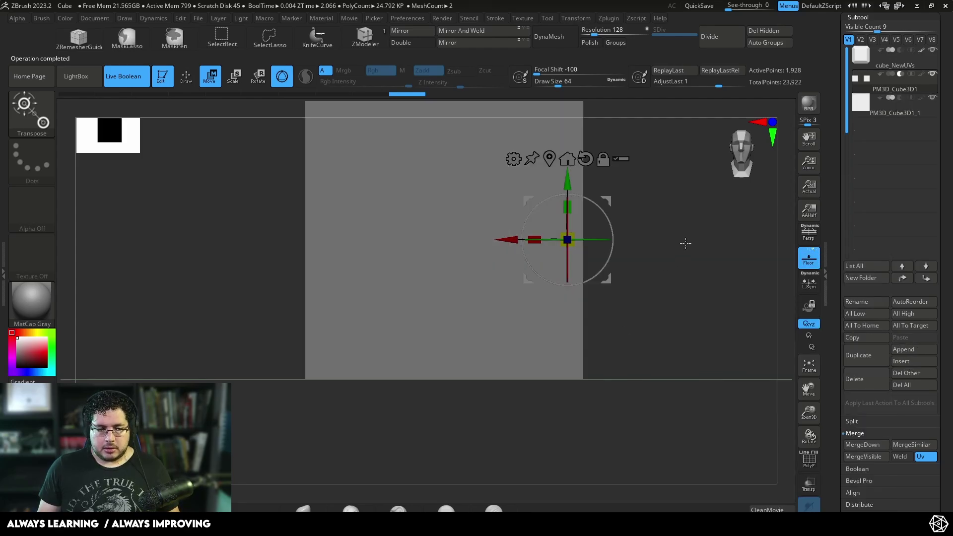
left_click_drag(331, 254, 378, 260, "shift")
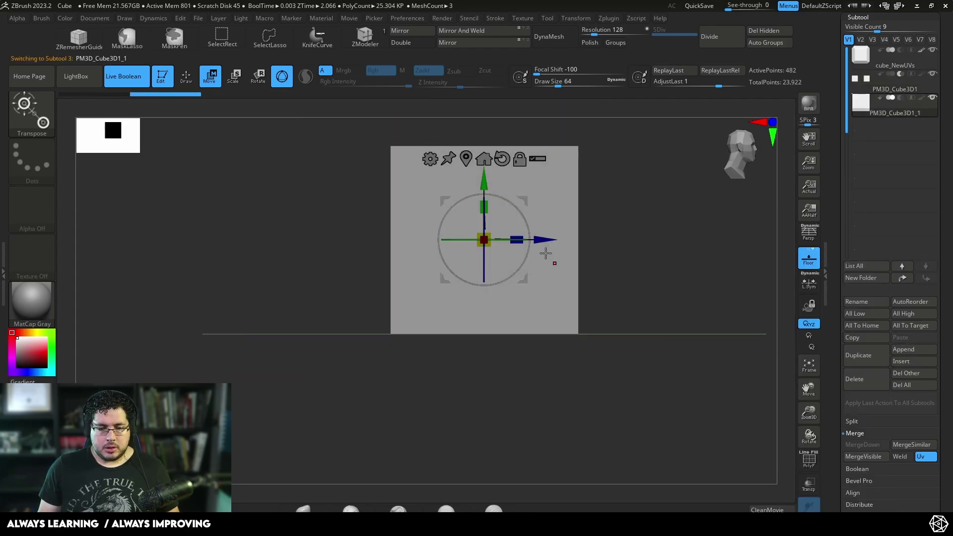
Scale the new cube down and move it forward to the centre of the block's front face, between the two recesses
left_click_drag(543, 241, 448, 244)
left_click_drag(642, 212, 637, 270, "alt")
left_click_drag(610, 240, 556, 240)
left_click_drag(574, 233, 569, 297, "alt")
left_click_drag(710, 271, 623, 273)
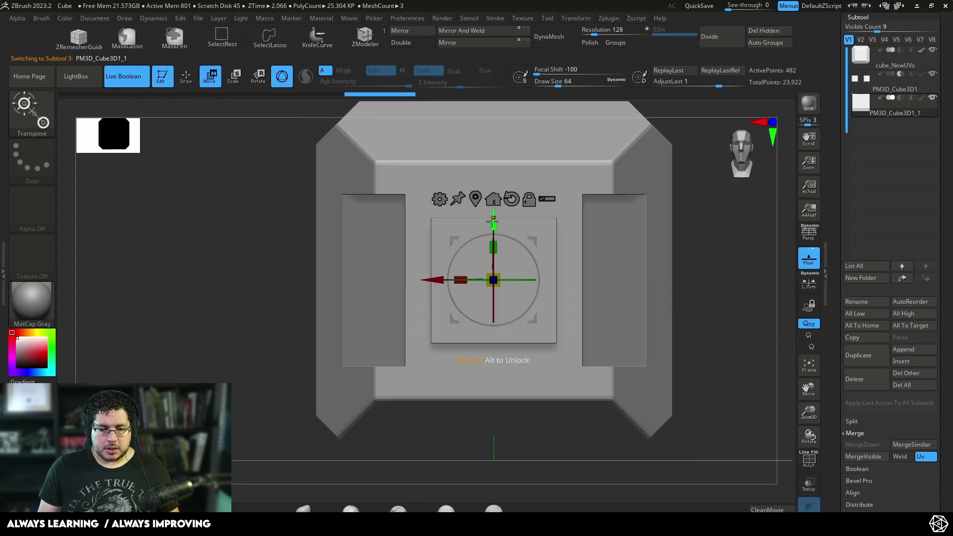
Move the small cube up to the top centre edge of the block and subtract it to cut a notch
left_click_drag(493, 219, 493, 90)
left_click_drag(722, 210, 604, 334, "alt")
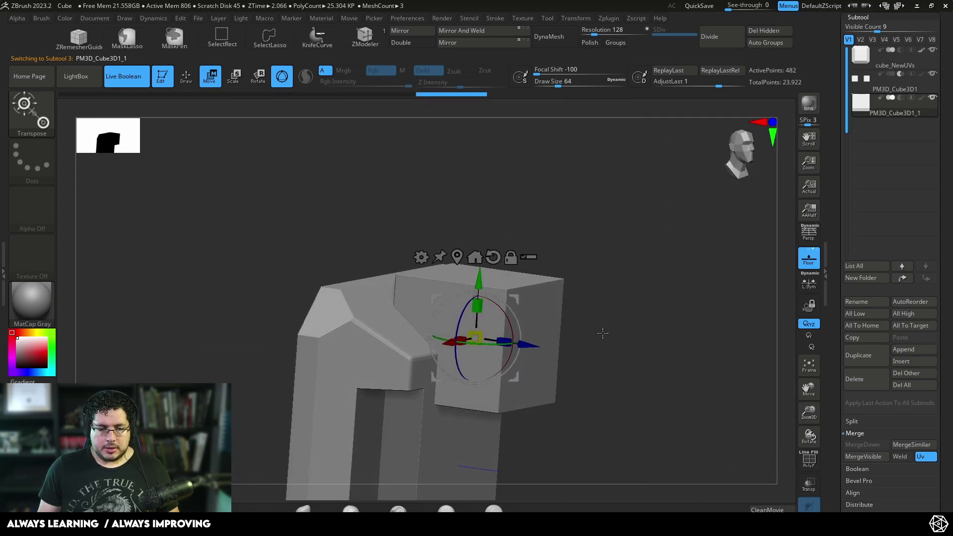
left_click_drag(478, 284, 482, 224)
left_click_drag(532, 284, 429, 268)
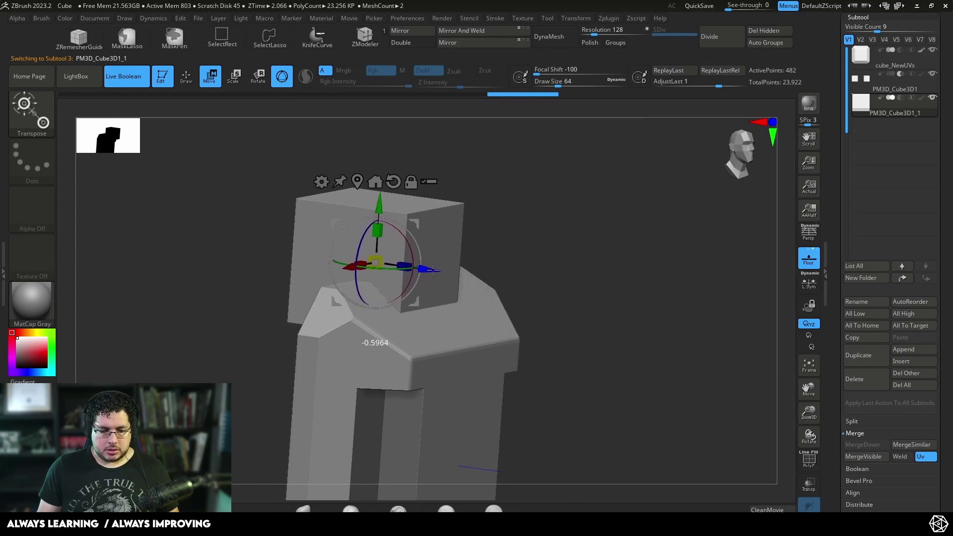
left_click_drag(612, 238, 658, 193)
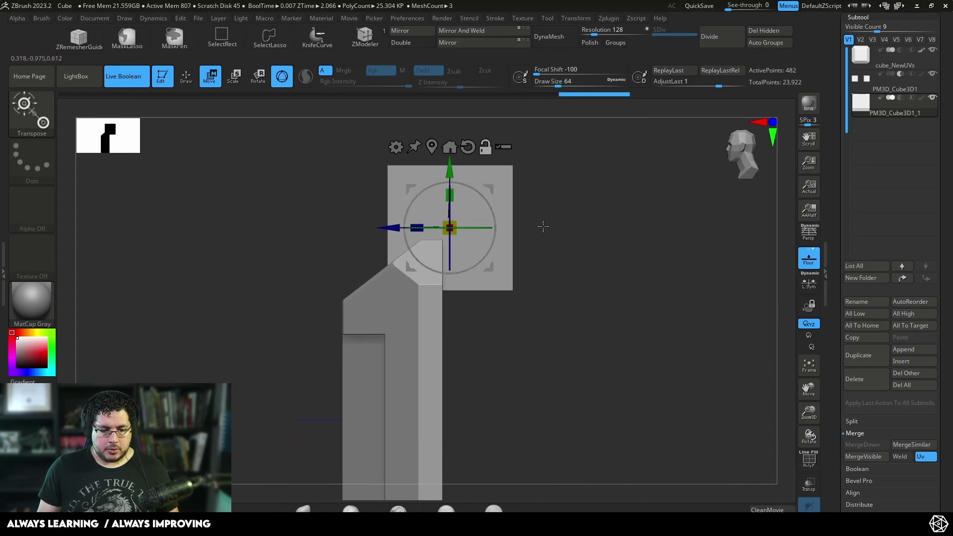
left_click(901, 99)
left_click_drag(536, 265, 582, 285)
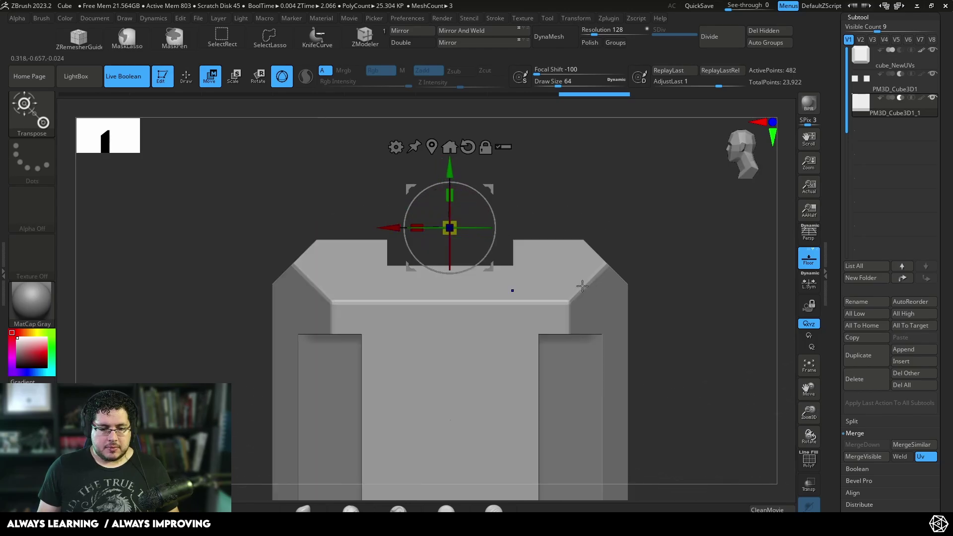
left_click_drag(638, 322, 639, 234, "alt")
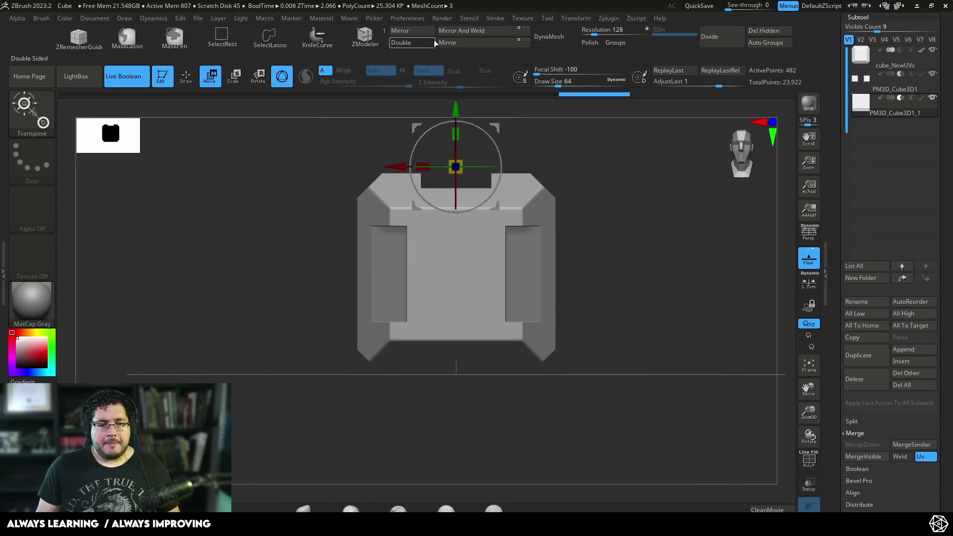
Mirror the notch cutter across the Y axis, merged into one SubTool, to cut a matching notch at the block's lower end
left_click(410, 31)
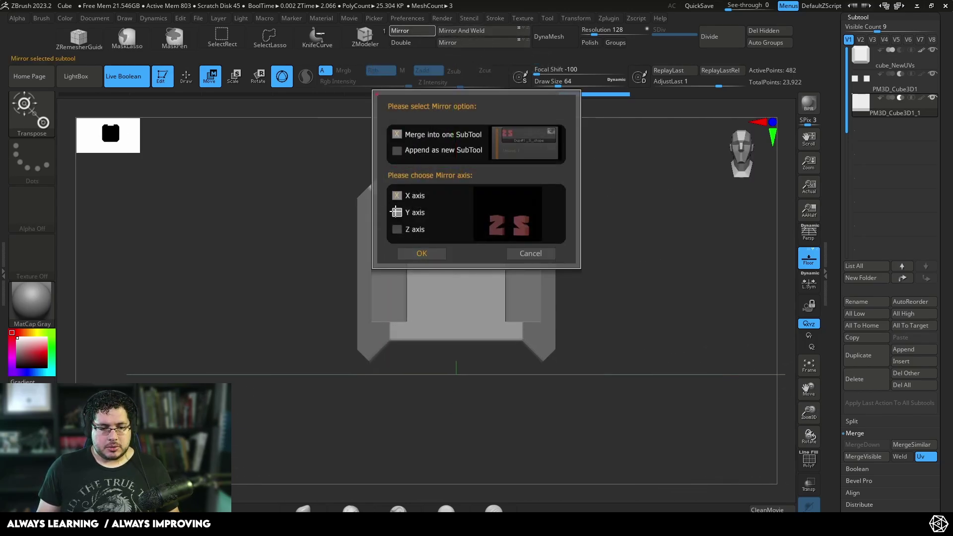
left_click(421, 253)
mouse_move(438, 239)
left_mouse_down()
mouse_move(636, 238)
mouse_move(638, 176)
mouse_move(633, 283)
mouse_move(714, 251)
mouse_move(709, 290)
mouse_move(591, 300)
mouse_move(603, 247)
mouse_move(589, 291)
mouse_move(593, 327)
left_mouse_up()
key("q")
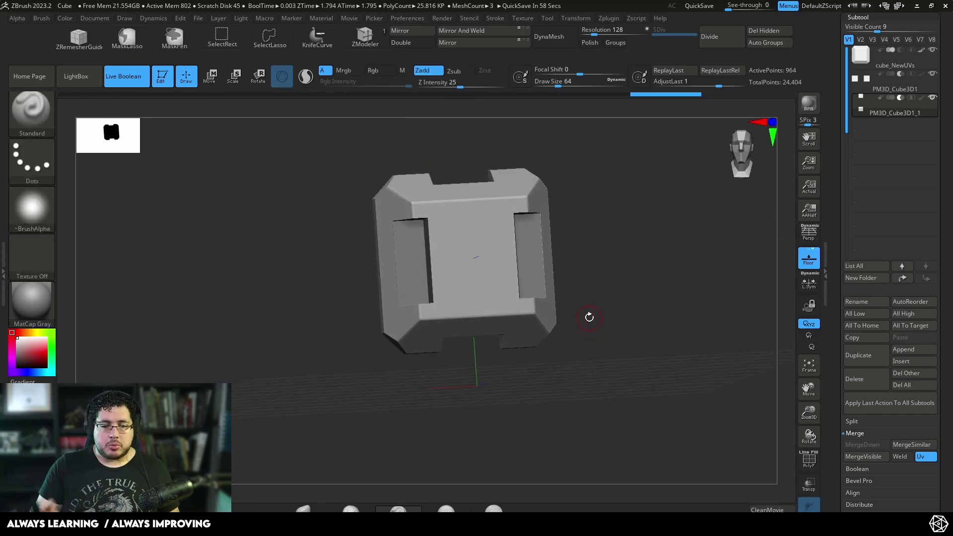
left_click_drag(629, 238, 659, 294)
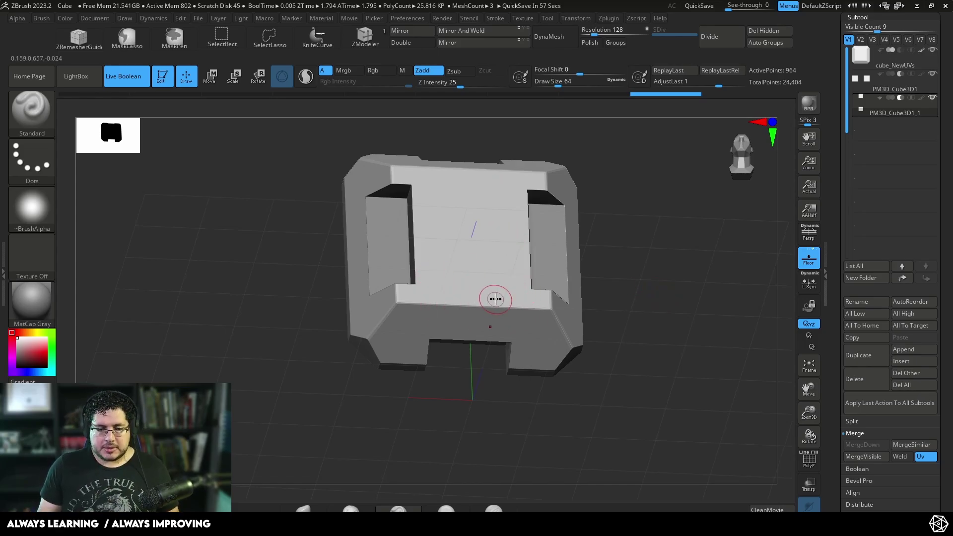
Append another Cube3D, scale it down and place it at the centre of the block's lower front edge
left_click(921, 350)
left_click(617, 334)
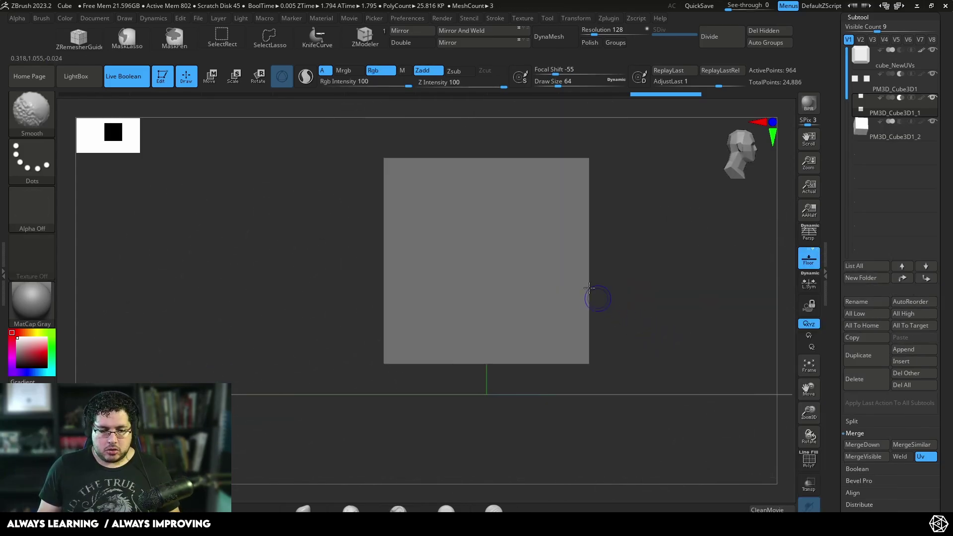
key("w")
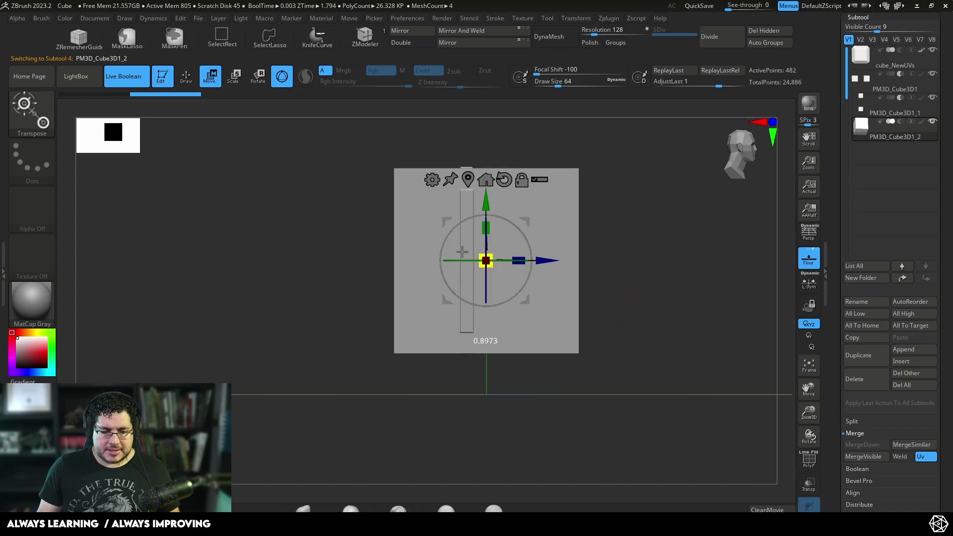
left_click_drag(488, 261, 367, 249)
left_click_drag(542, 260, 458, 347)
left_click_drag(695, 312, 570, 310)
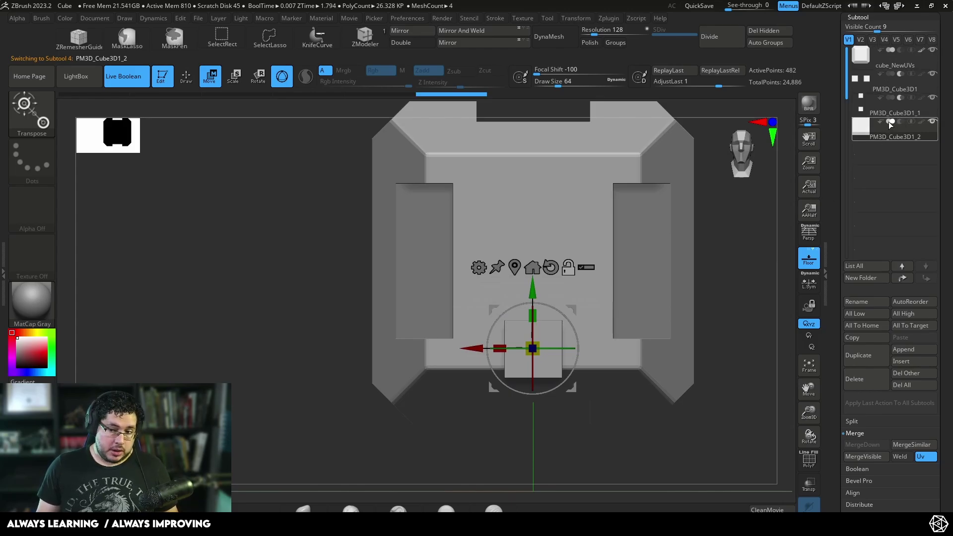
Widen the new cube along the X axis and lower it slightly over the block's lower front edge
mouse_move(892, 120)
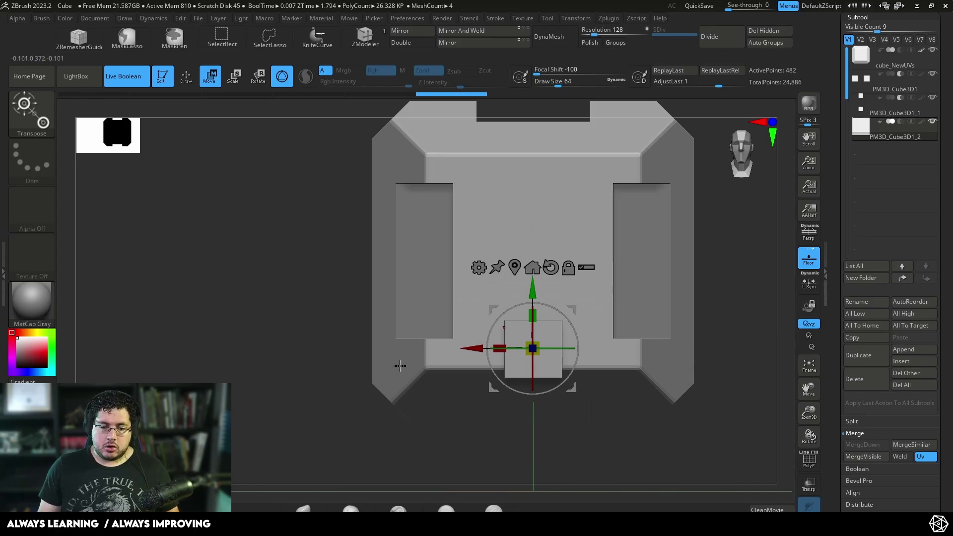
left_click_drag(744, 275, 680, 344)
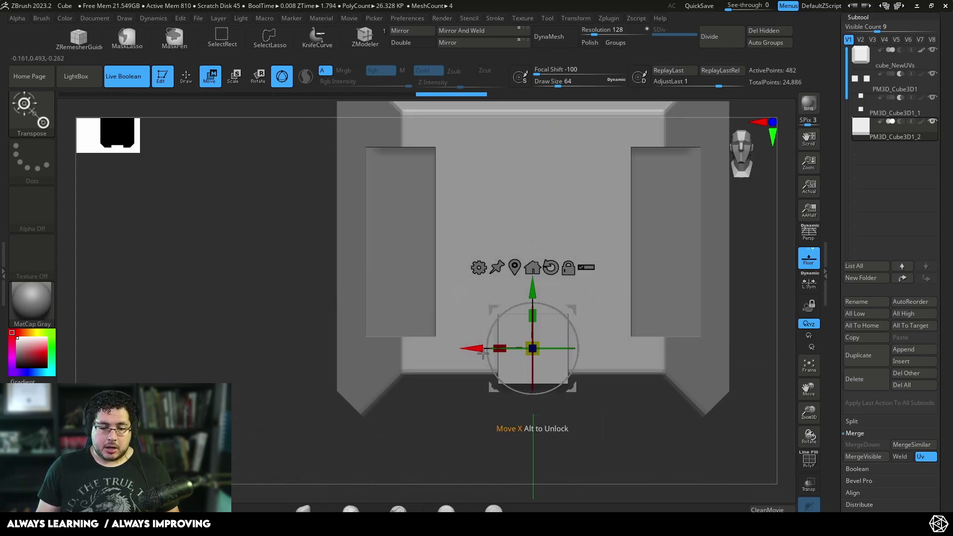
left_click_drag(500, 349, 442, 348)
left_click_drag(533, 289, 533, 302)
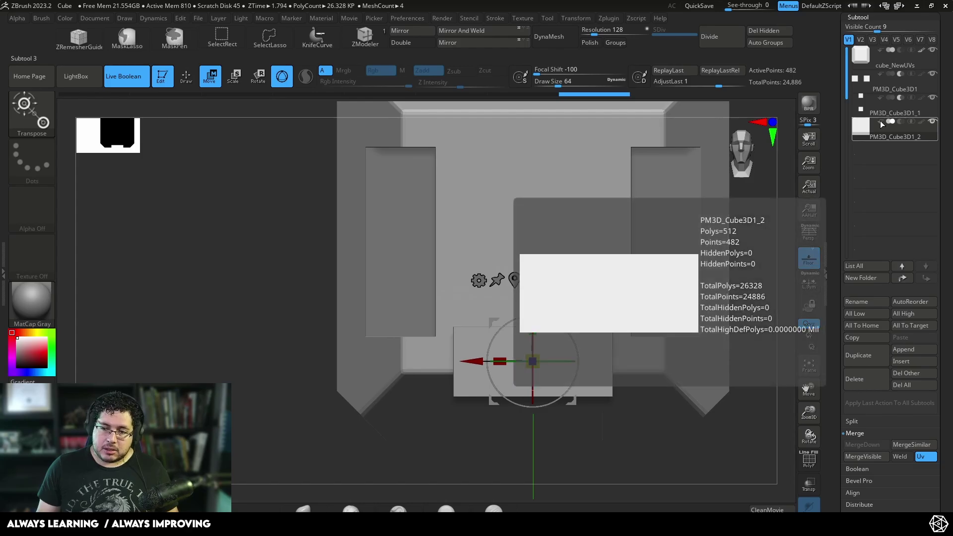
Flag the widened cube as the start of a new boolean group and fine-tune its height and depth on the front edge
left_click_drag(729, 252, 762, 246)
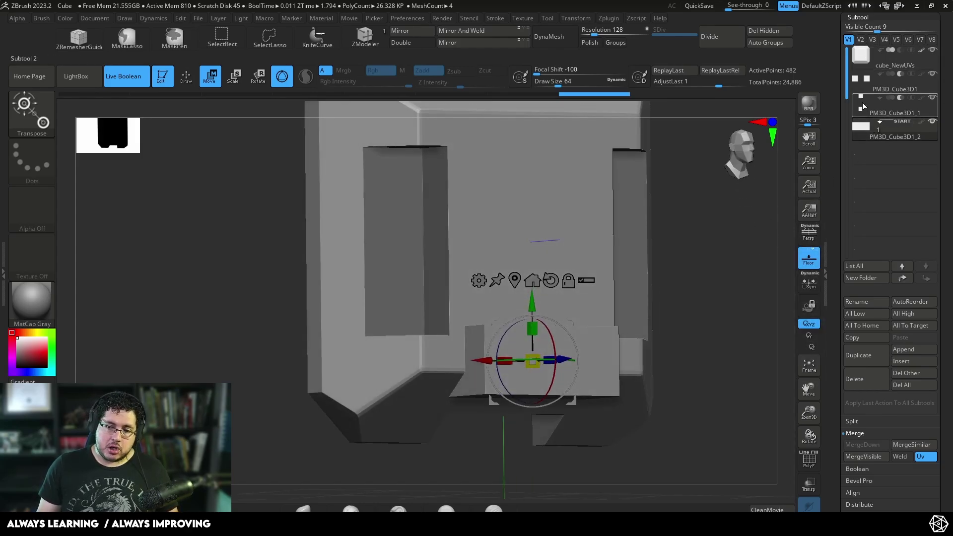
left_click_drag(690, 259, 748, 214)
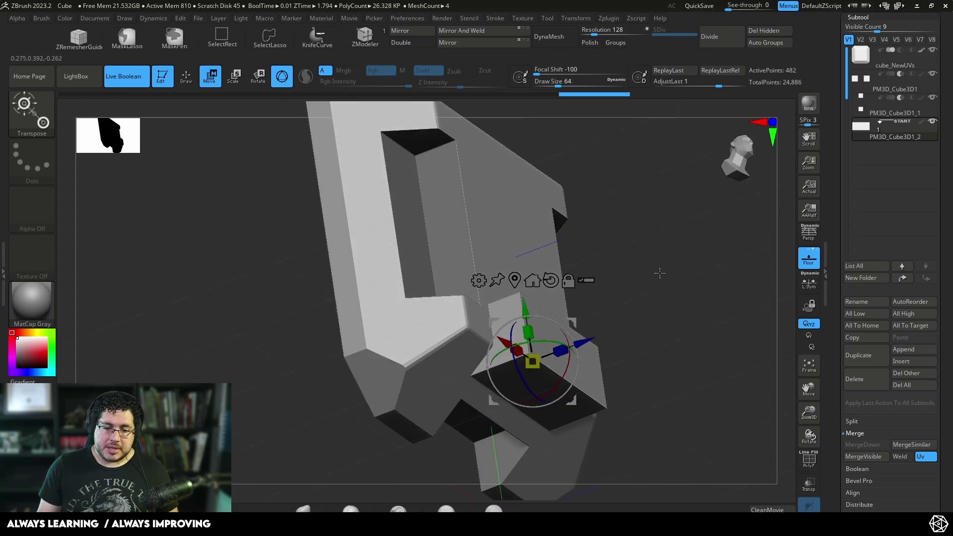
mouse_move(659, 272)
left_mouse_down("shift")
mouse_move(663, 236)
mouse_move(660, 265)
left_mouse_up("shift")
left_click_drag(523, 226, 523, 238)
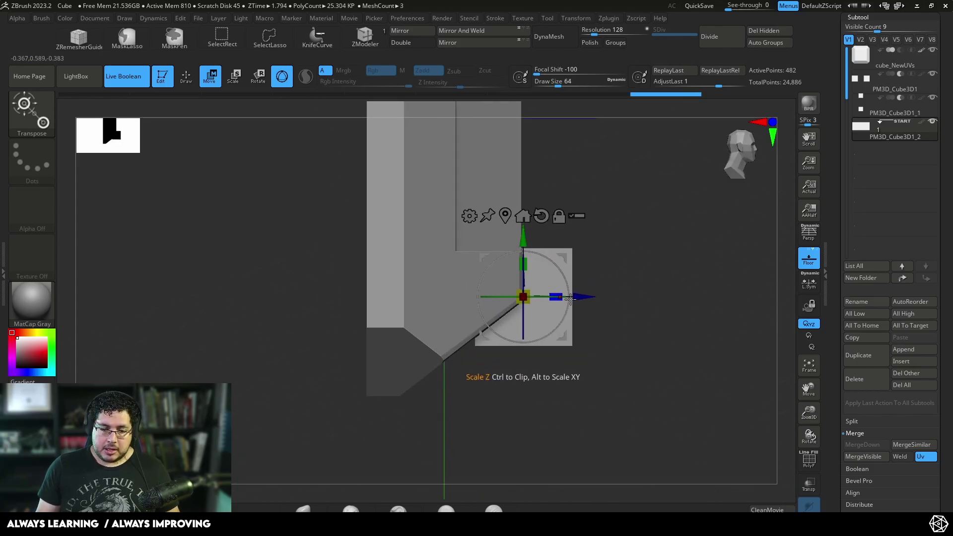
key("p")
key("p")
left_click_drag(588, 298, 586, 298)
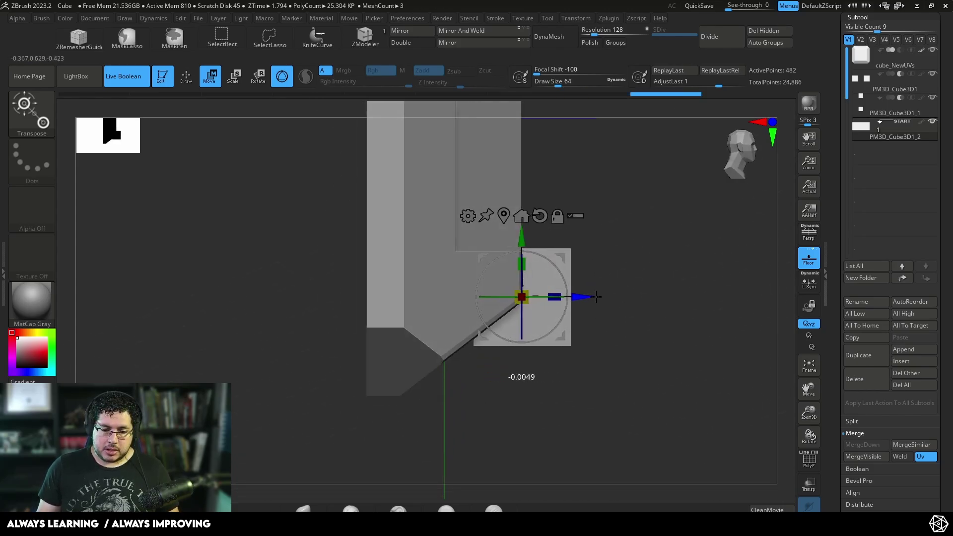
left_click_drag(525, 240, 526, 244)
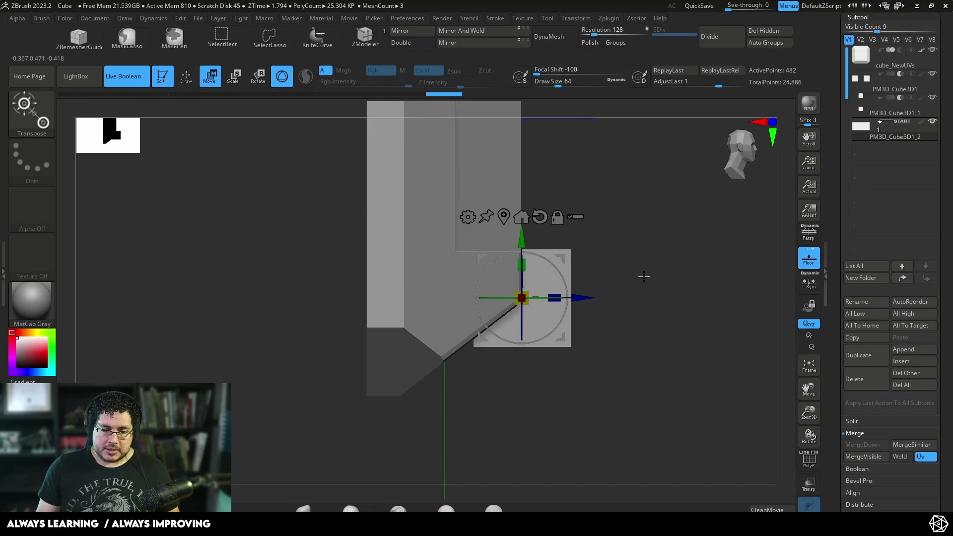
Append another Cube3D below the widened cube and select it for transforming
key("q")
left_click_drag(644, 304, 656, 205, "alt")
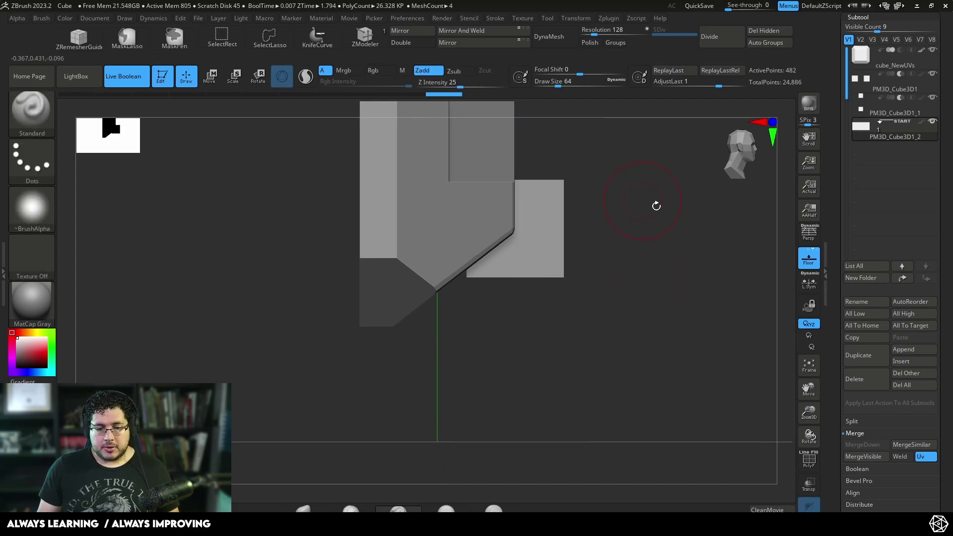
left_click(909, 350)
left_click(709, 311)
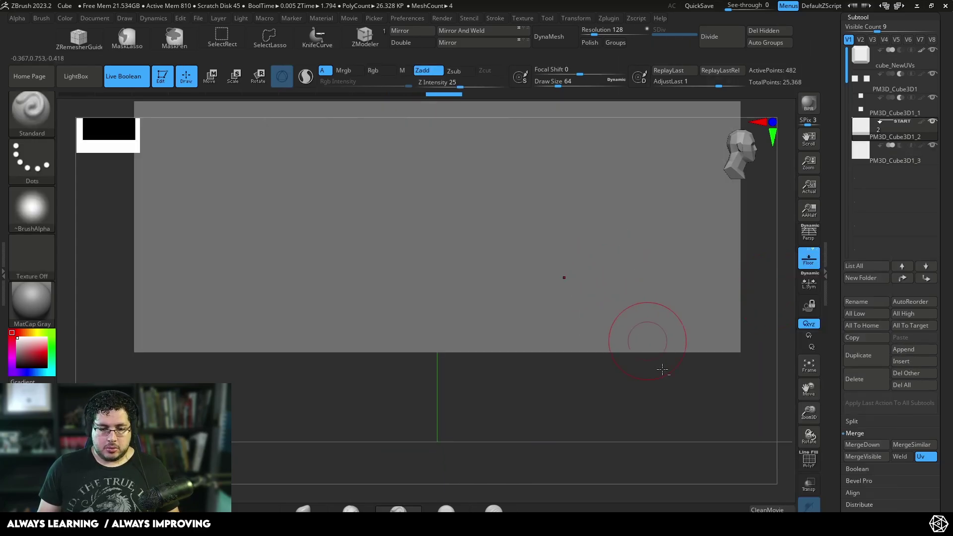
left_click_drag(662, 370, 630, 324, "alt")
left_click(577, 276, "alt")
key("w")
Scale the new cube down and move it onto the front of the widened lower block
left_click_drag(539, 151, 582, 157)
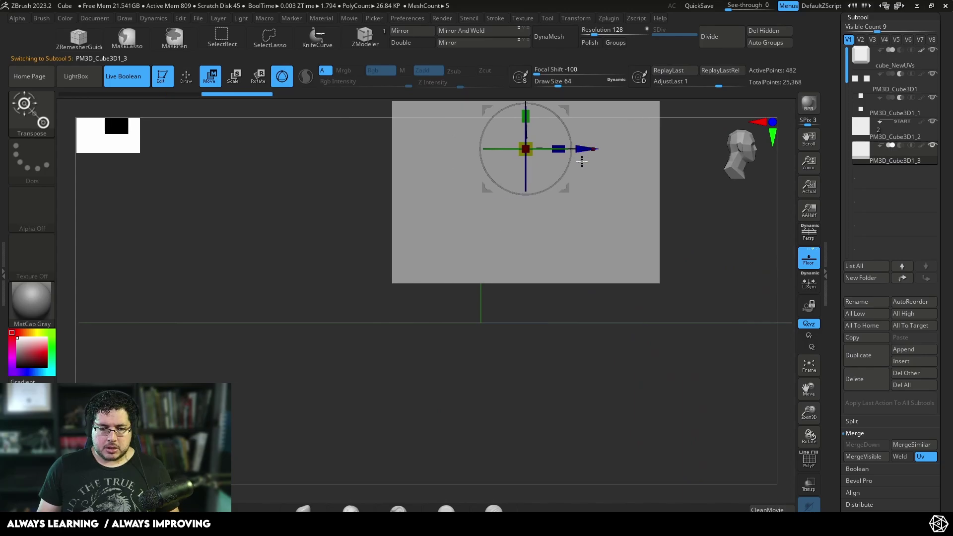
left_click_drag(525, 152, 372, 118)
left_click_drag(628, 183, 615, 238, "alt")
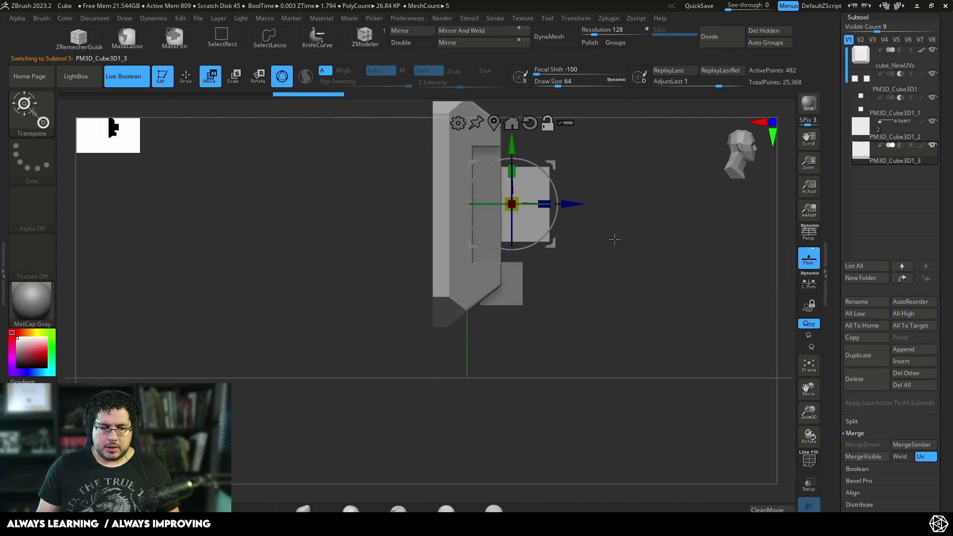
left_click_drag(509, 147, 510, 240)
left_click_drag(511, 297, 477, 295)
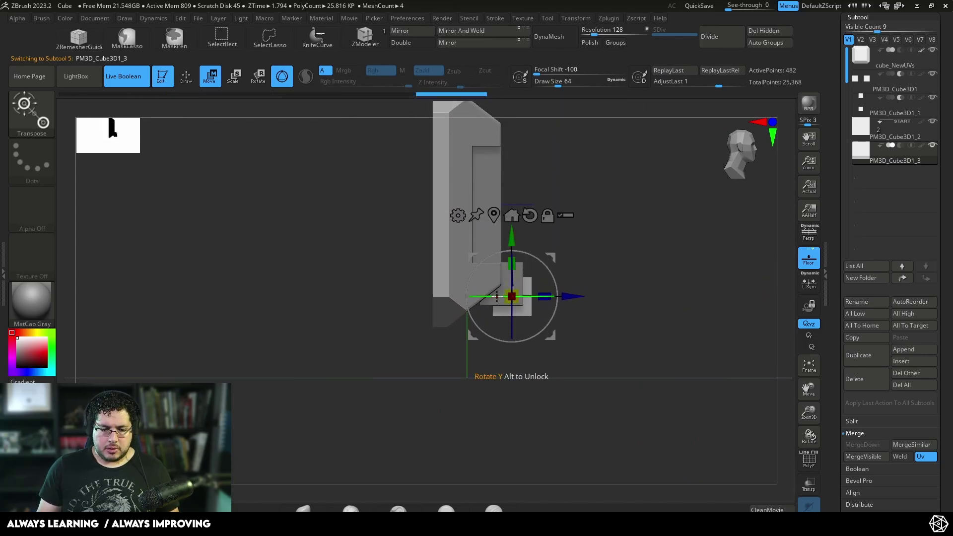
Set the small cube to subtract and widen it along X to carve a wide slot in the lower block
left_click_drag(565, 318, 626, 342, "shift")
left_click(898, 146)
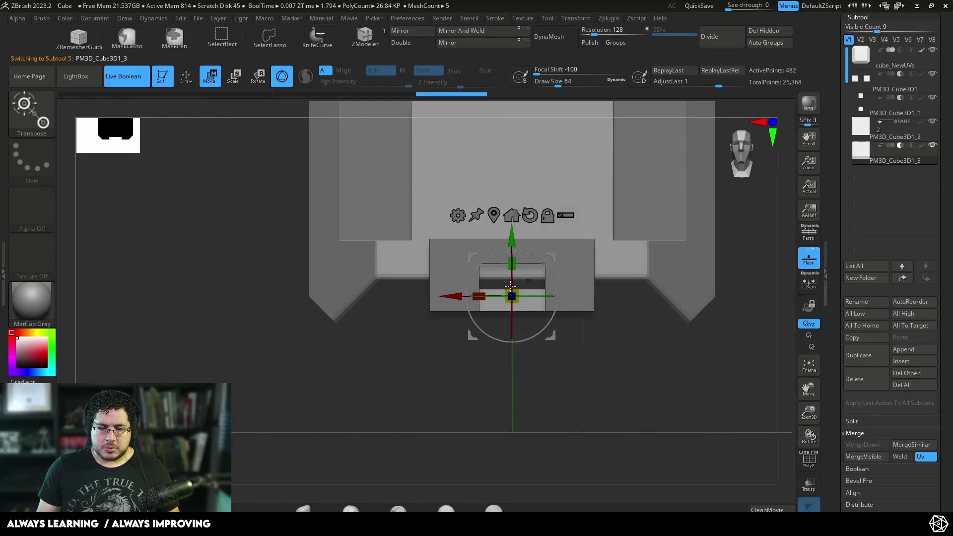
left_click_drag(588, 379, 588, 349)
left_click_drag(535, 409, 502, 377)
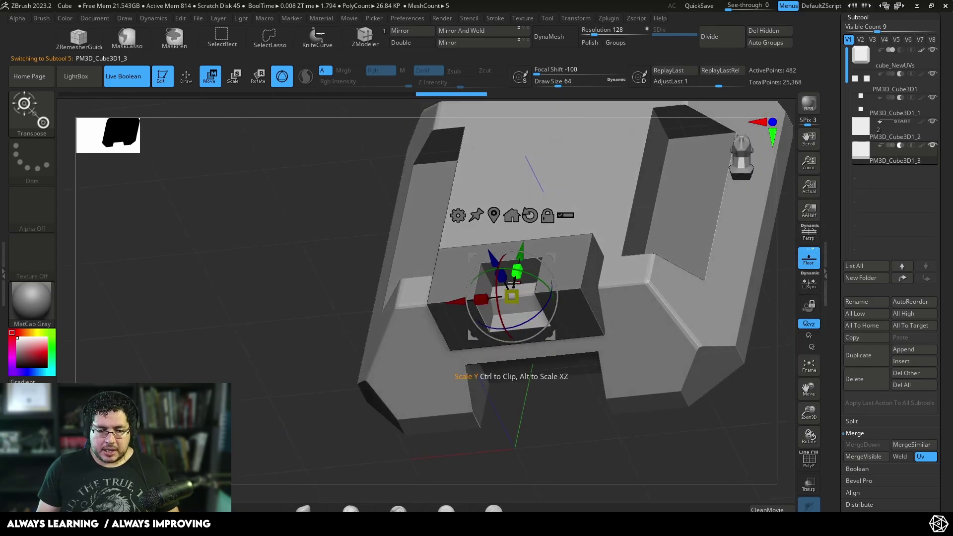
left_click_drag(340, 320, 371, 276)
left_click_drag(479, 300, 469, 296)
left_click_drag(686, 277, 749, 391)
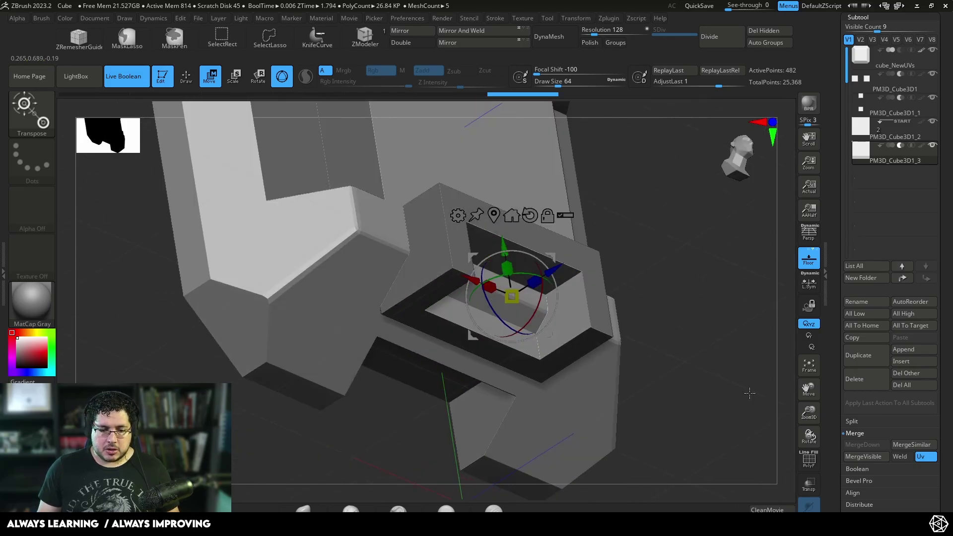
Append a Cylinder3D, select it and move it forward clear of the medkit body
left_click(909, 353)
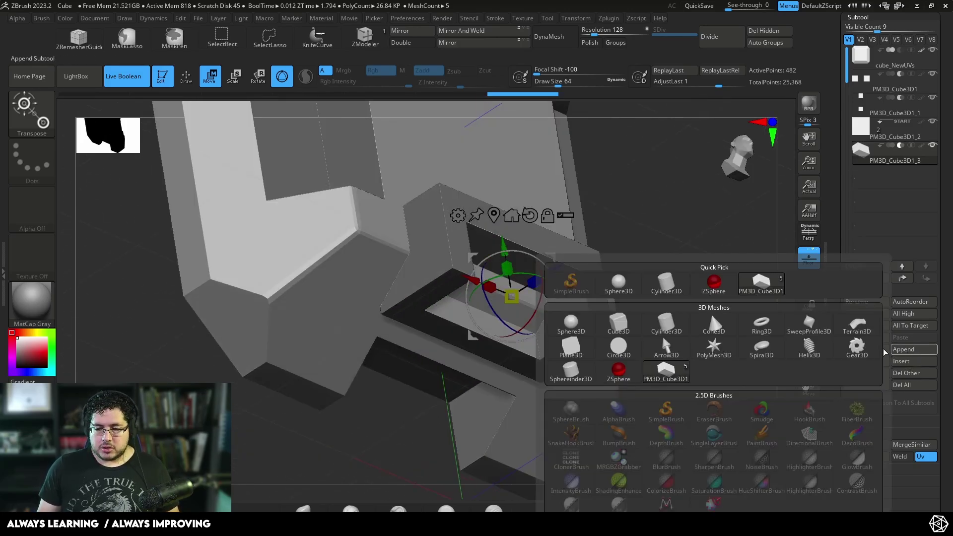
left_click(709, 311)
left_click_drag(752, 298, 770, 278, "alt")
key("q")
left_click(540, 251, "alt")
mouse_move(642, 249)
left_mouse_down()
mouse_move(669, 281)
mouse_move(663, 335)
mouse_move(530, 278)
mouse_move(673, 291)
left_mouse_up()
key("w")
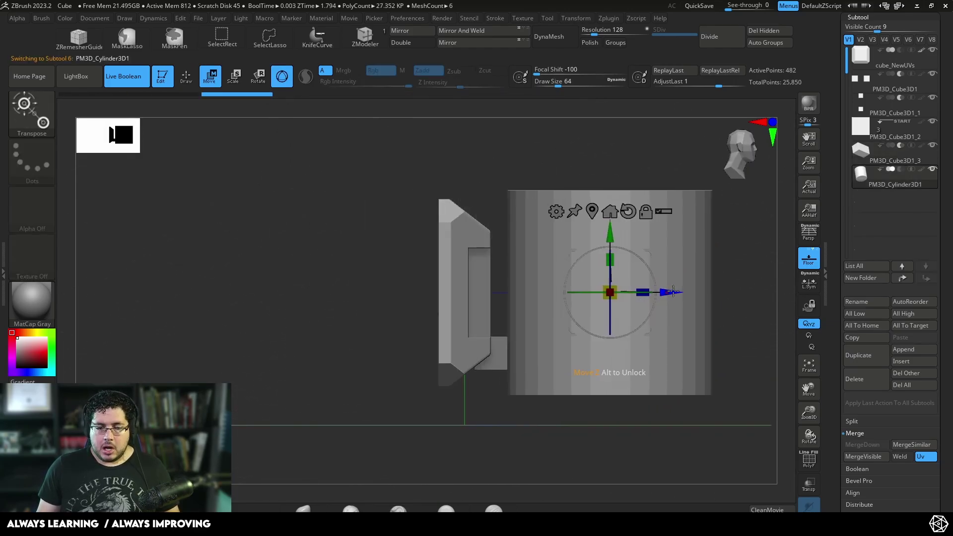
left_click_drag(773, 262, 721, 290)
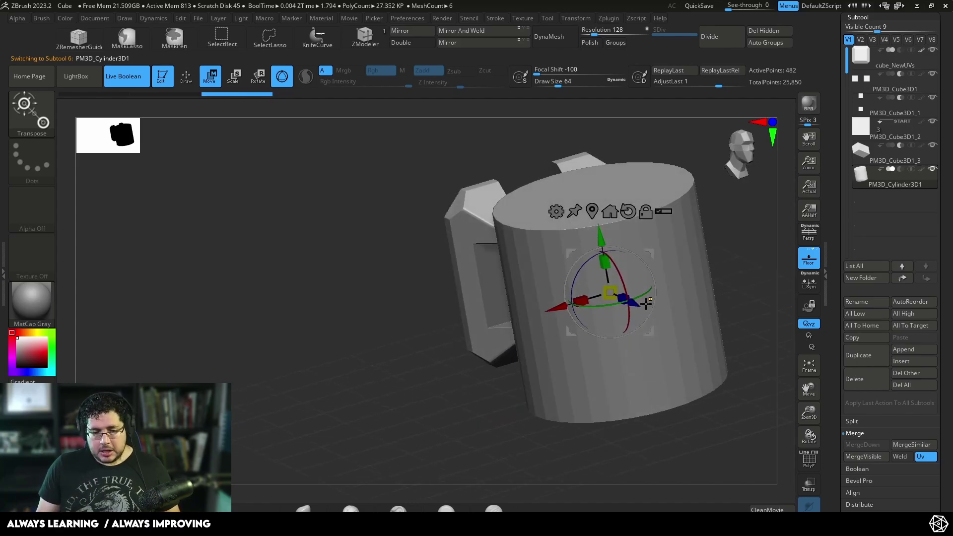
Subdivide the cylinder three times, to subdivision level 4
key("ctrl+d")
key("ctrl+d")
key("ctrl+d")
key("q")
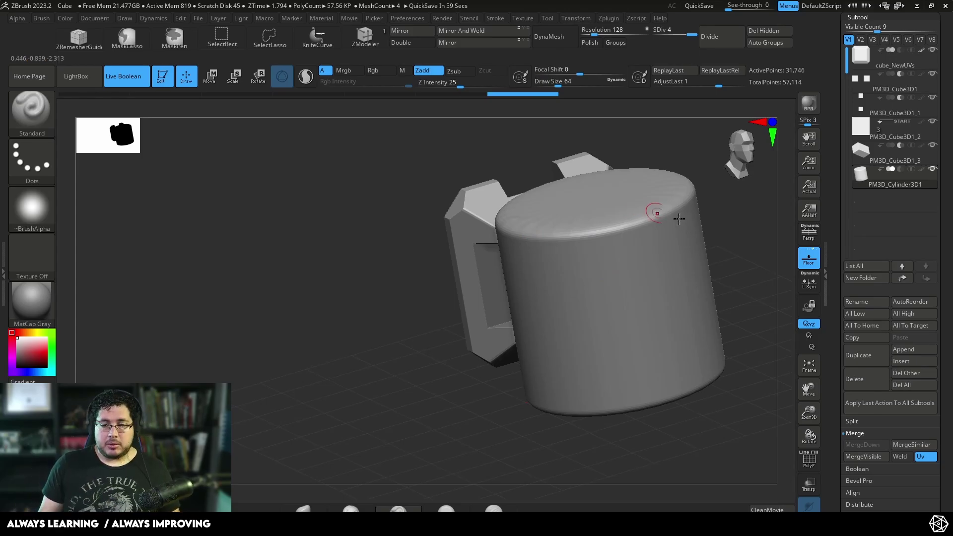
Lay the cylinder horizontally along the X axis and shrink it, level with the slot in the lower block
left_click_drag(746, 228, 716, 228, "shift")
key("w")
left_click_drag(621, 331, 590, 364)
left_click_drag(745, 321, 576, 283, "alt")
left_click_drag(547, 176, 547, 300)
left_click_drag(638, 428, 846, 282)
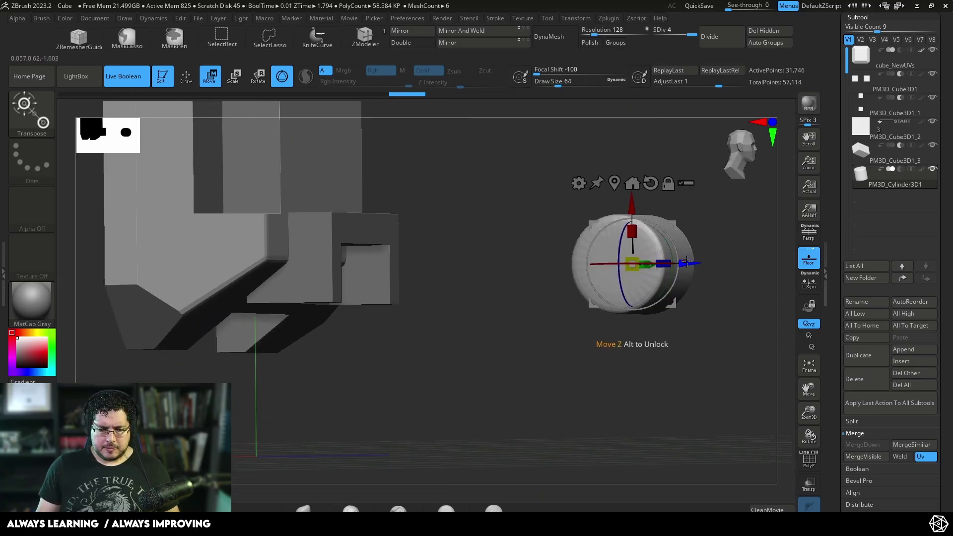
Push the cylinder back into the lower block's slot and lengthen it to span the slot's full width
left_click_drag(689, 264, 376, 269)
left_click_drag(319, 274, 299, 288)
left_click_drag(660, 278, 686, 299, "shift")
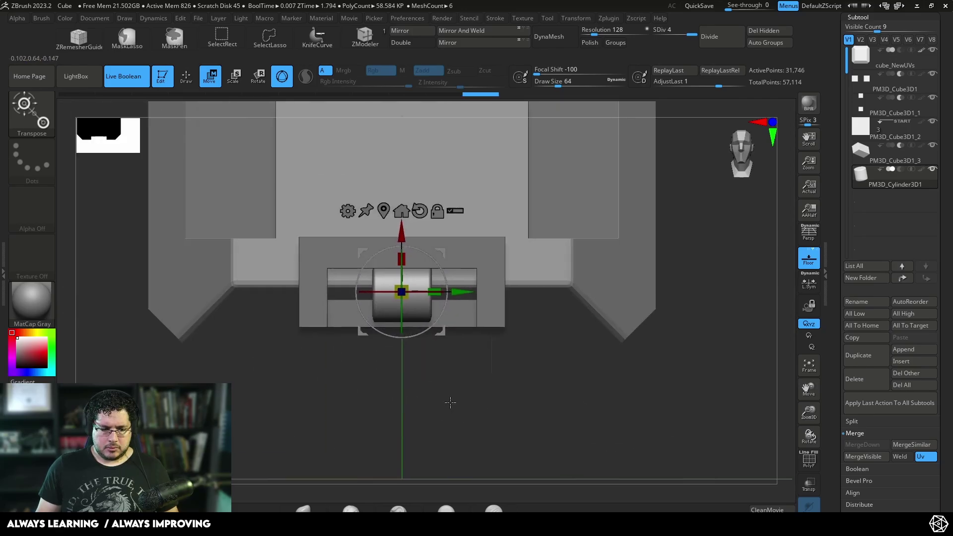
left_click_drag(483, 299, 540, 299)
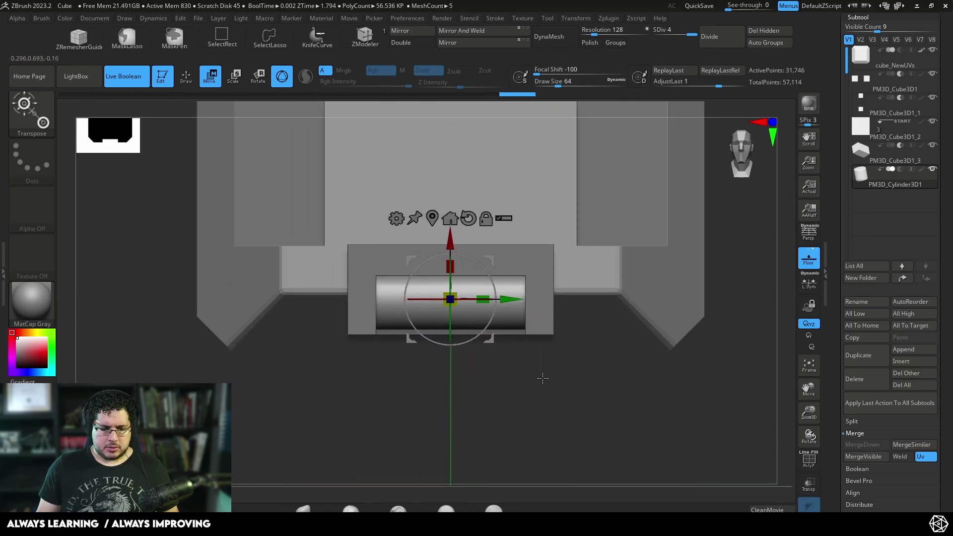
Select the slotted lower latch block and check its wireframe from an angled view
left_click_drag(542, 378, 598, 238)
mouse_move(598, 237)
right_mouse_down()
mouse_move(583, 248)
mouse_move(706, 332)
mouse_move(620, 322)
mouse_move(640, 366)
mouse_move(640, 337)
mouse_move(647, 387)
mouse_move(633, 357)
mouse_move(542, 308)
right_mouse_up()
key("q")
key("space")
left_click(545, 321, "alt")
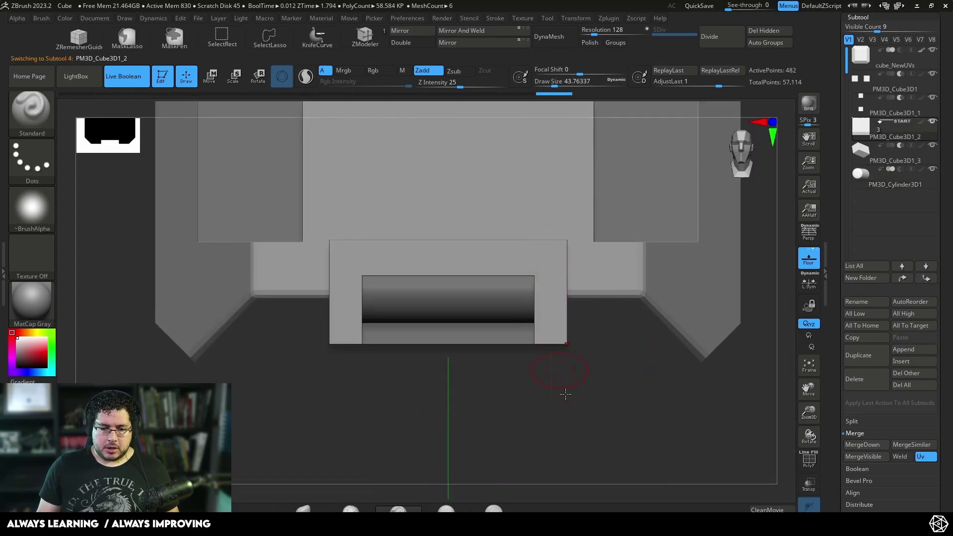
left_click_drag(535, 410, 598, 442)
left_click(811, 468)
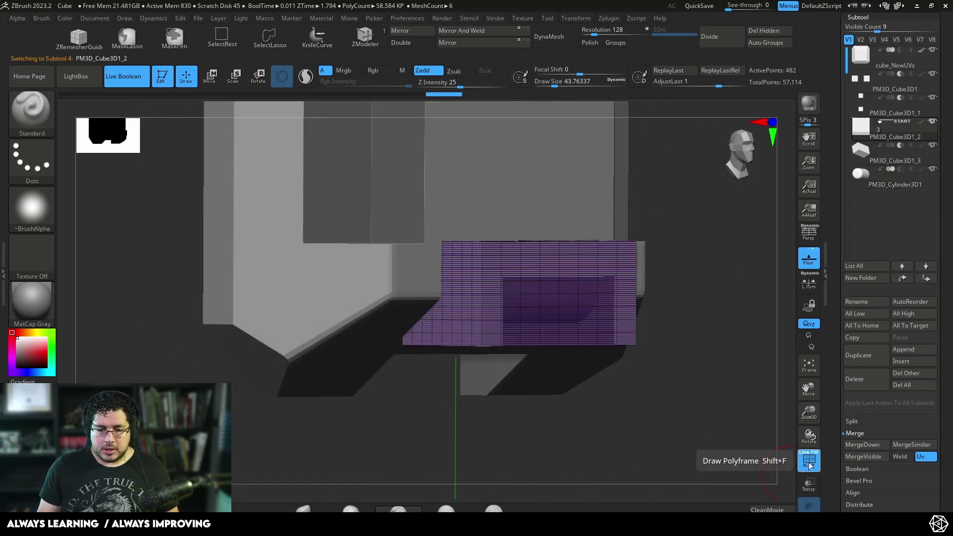
left_click(811, 467)
Cut an angled chamfer along the front of the latch block in side view and check its shape against the body
left_click_drag(707, 437, 749, 397, "shift")
mouse_move(570, 214)
left_mouse_down("ctrl+shift")
mouse_move(638, 303)
mouse_move(634, 311)
mouse_move(645, 300)
mouse_move(650, 307)
left_mouse_up("ctrl+shift")
left_click_drag(656, 315, 525, 334, "alt")
mouse_move(583, 356)
left_mouse_down("alt")
mouse_move(575, 335)
mouse_move(463, 394)
mouse_move(551, 403)
mouse_move(532, 397)
mouse_move(521, 432)
mouse_move(591, 385)
mouse_move(645, 303)
mouse_move(649, 325)
mouse_move(626, 319)
mouse_move(648, 305)
mouse_move(612, 299)
left_mouse_up("alt")
left_click_drag(612, 299, 620, 323, "alt")
left_click_drag(658, 273, 534, 243)
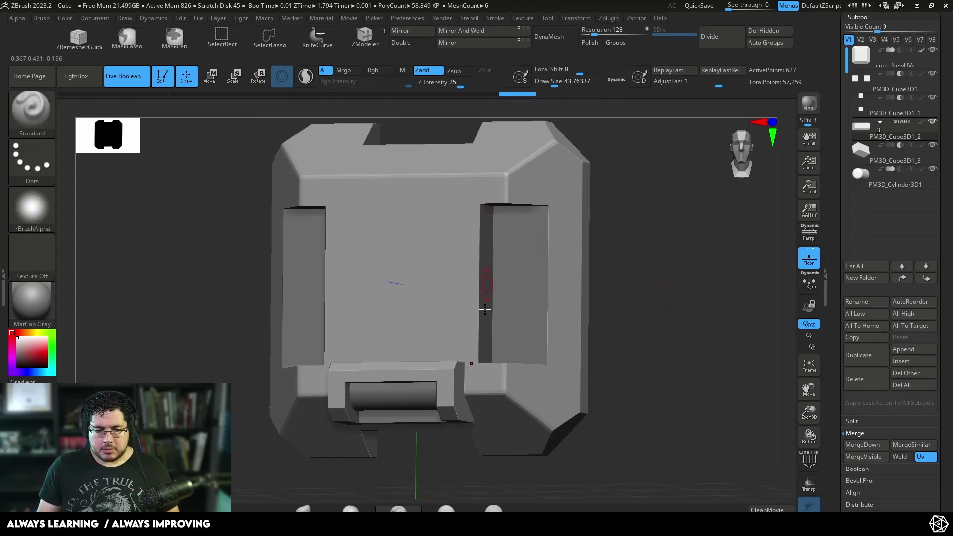
left_click_drag(595, 324, 591, 373)
left_click_drag(642, 357, 709, 302, "shift")
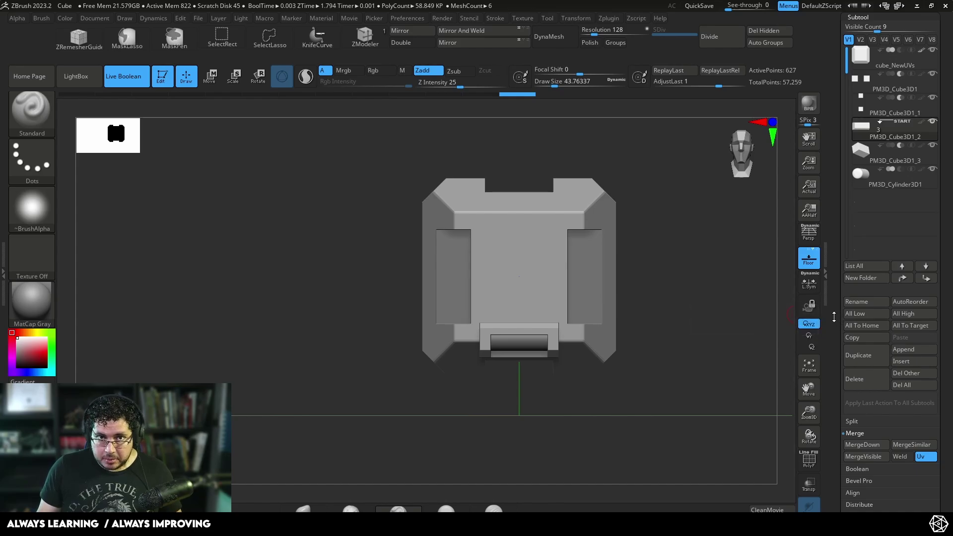
Select the medkit body subtool and generate a Boolean mesh from the Live Boolean setup
left_click_drag(650, 149, 597, 239)
left_click(500, 173, "alt")
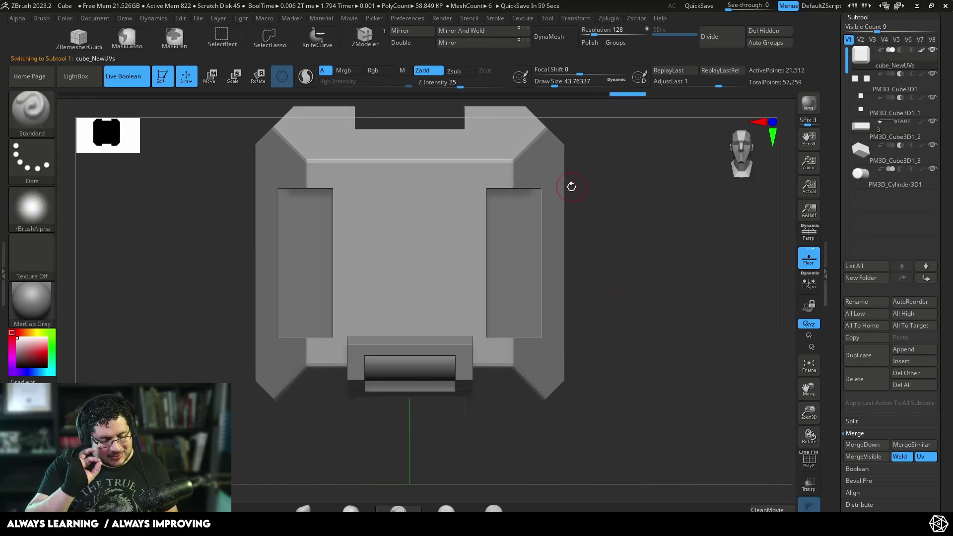
left_click_drag(571, 184, 620, 223)
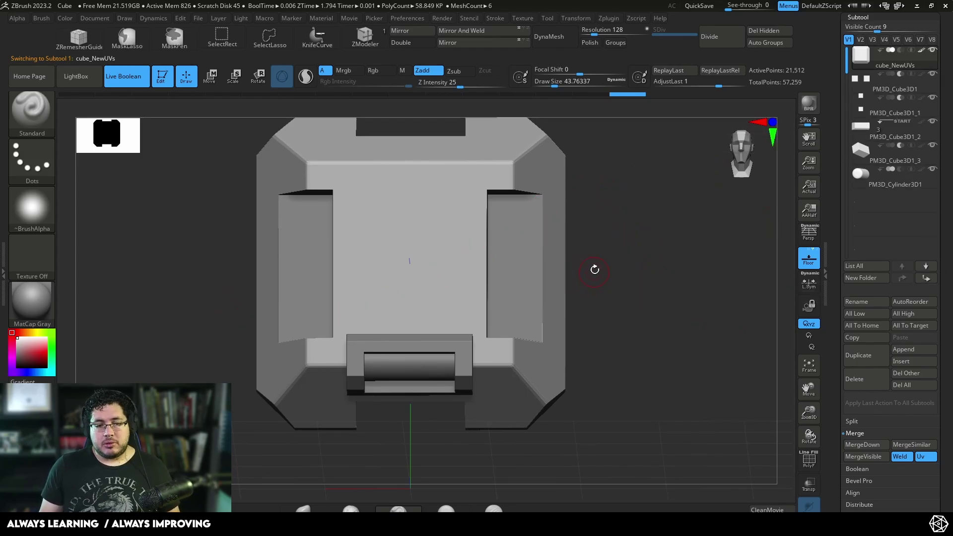
left_click_drag(594, 269, 688, 258)
scroll(939, 242, "down", 5)
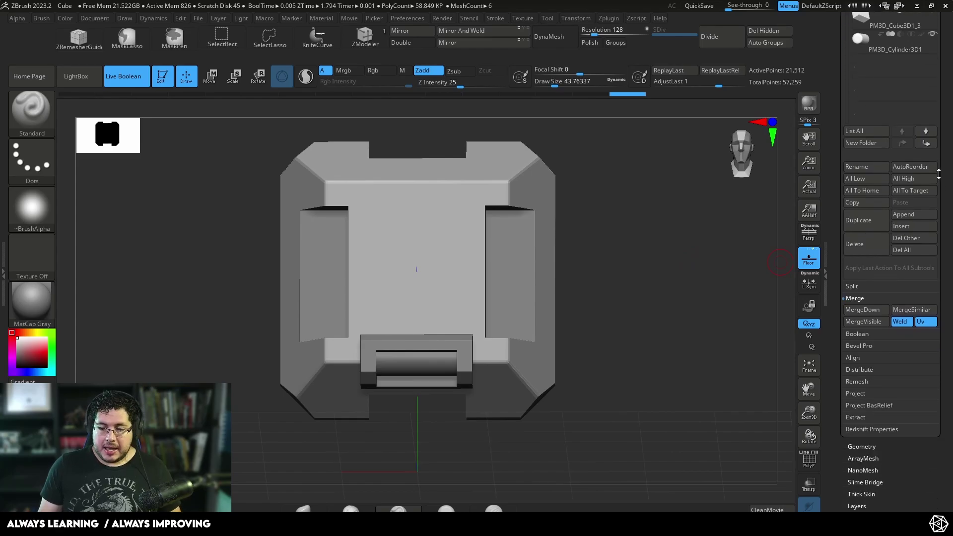
left_click(859, 298)
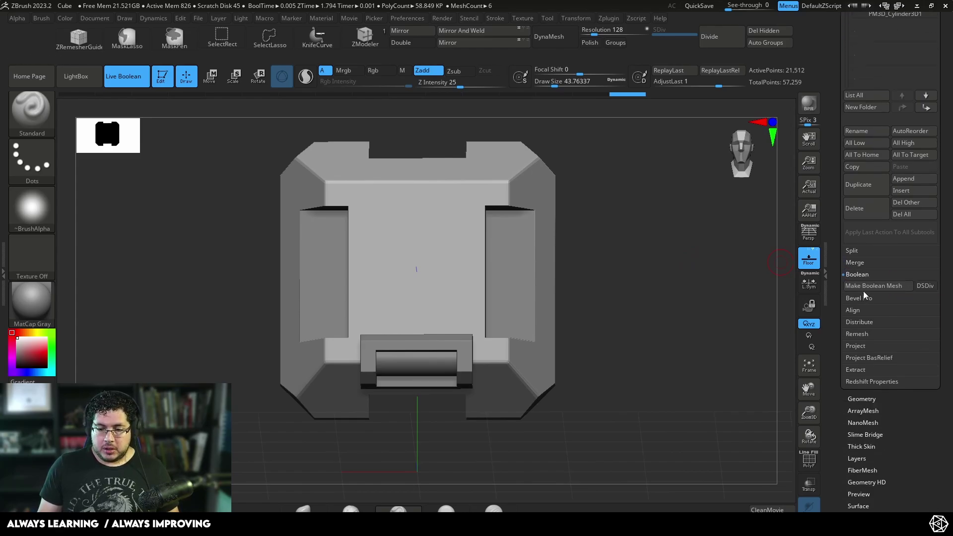
left_click(865, 287)
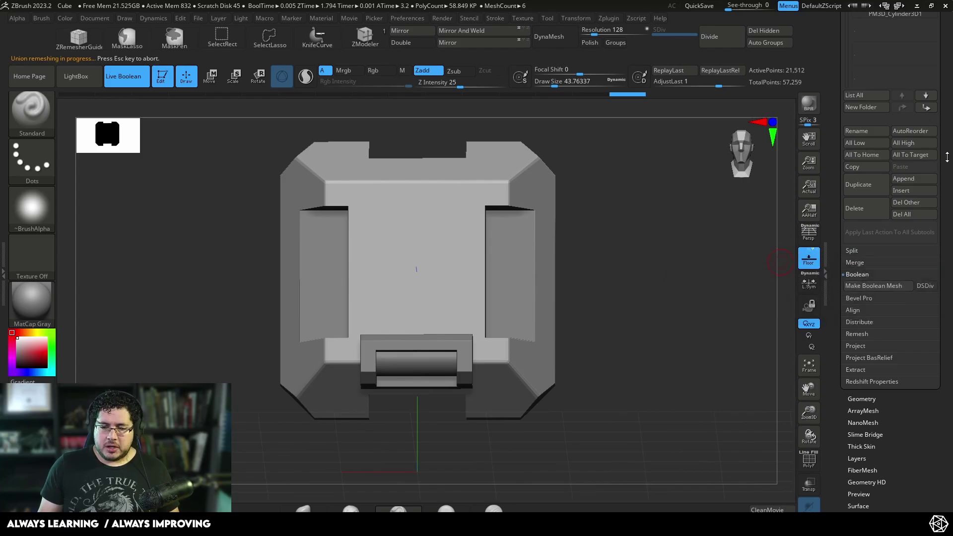
Switch to the generated Boolean mesh UMesh_cube_NewUVs as the active tool
scroll(918, 158, "up", 10)
left_click(897, 147)
left_click(713, 160)
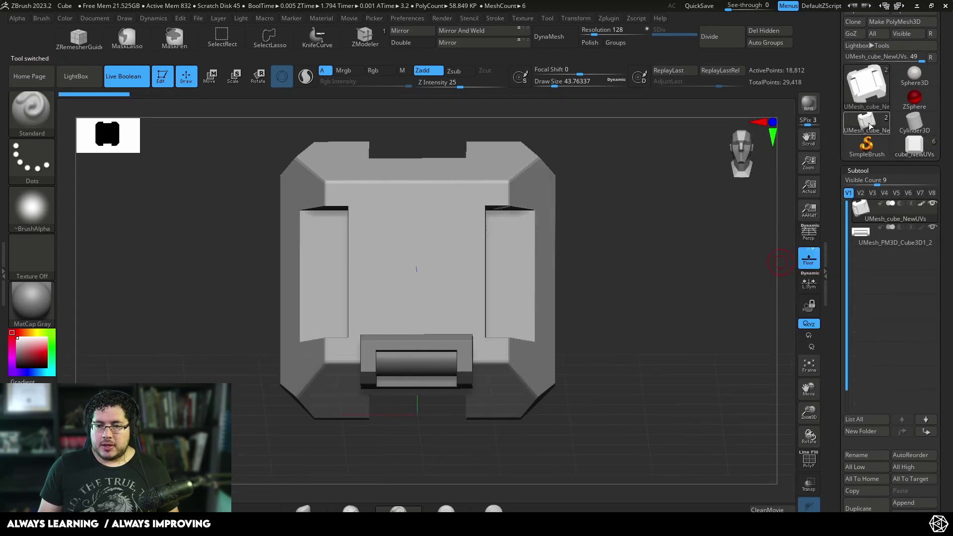
left_click_drag(683, 277, 652, 214)
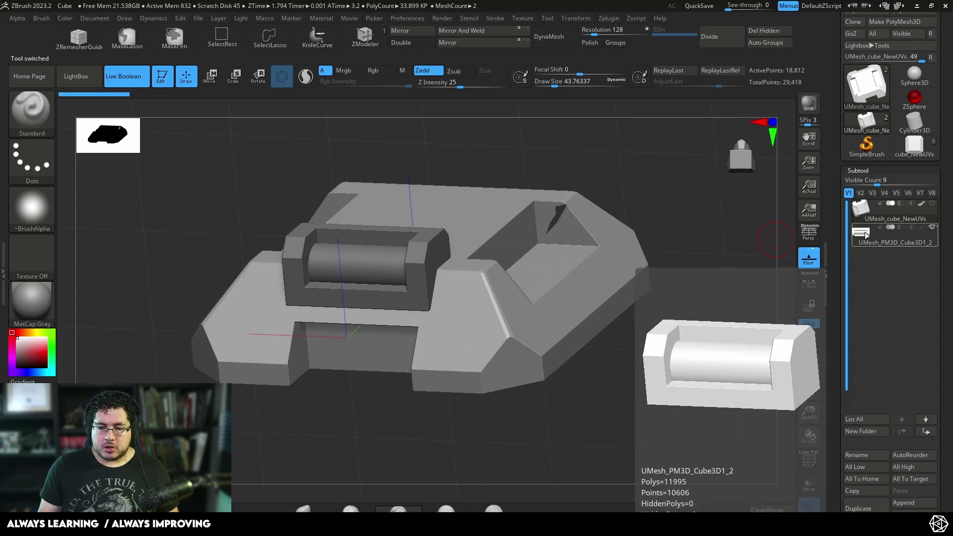
Make the UMesh_cube_NewUVs body the active subtool and hide the latch block subtool
left_click(866, 236)
left_click_drag(731, 270, 693, 406)
left_click(869, 220)
left_click(932, 227)
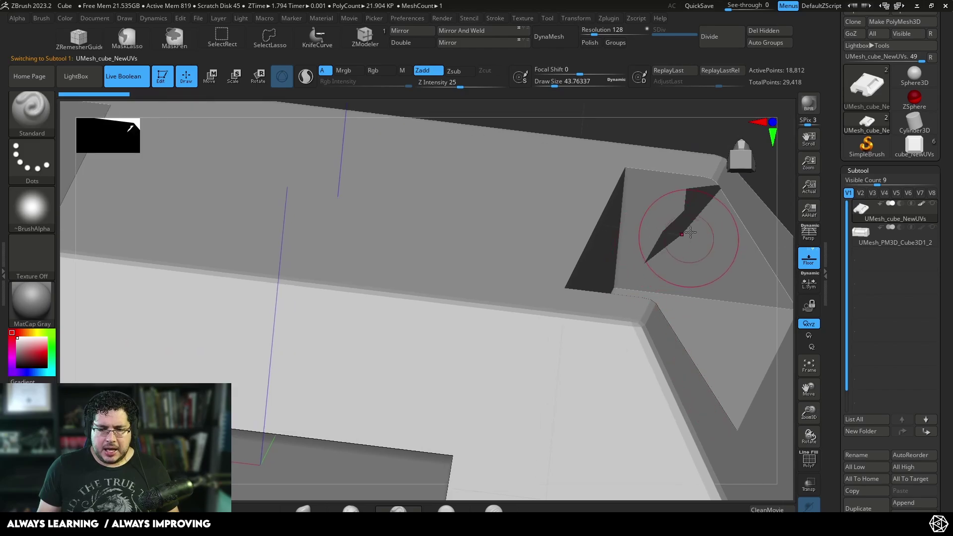
Mirror and weld the body mesh to replace the torn corner in one side recess with the clean side
left_click_drag(785, 237, 624, 196, "alt")
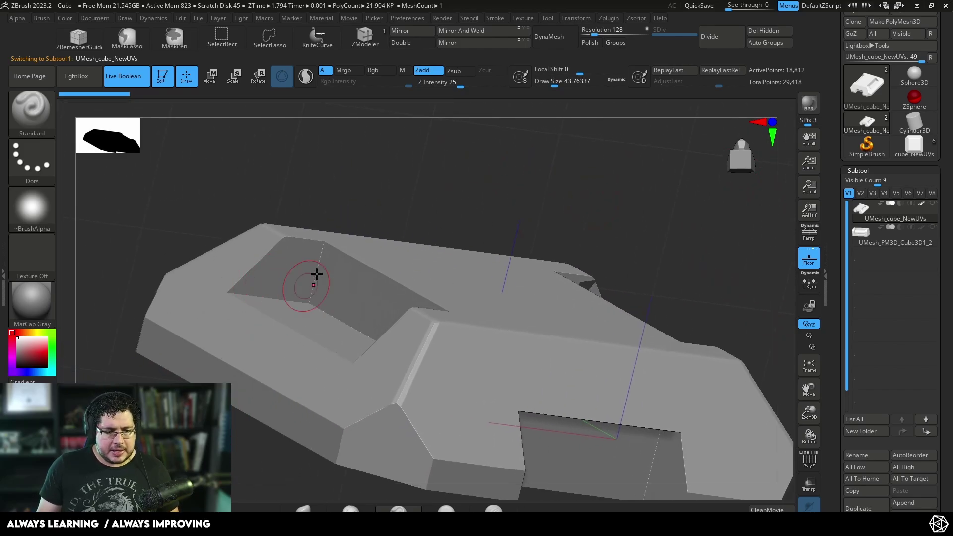
left_click_drag(617, 236, 475, 228)
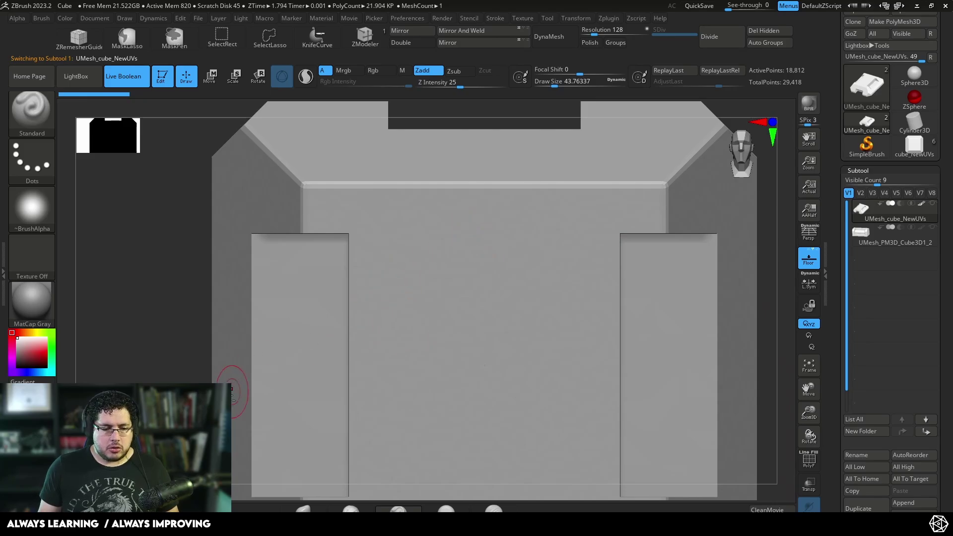
left_click_drag(165, 369, 304, 291, "alt")
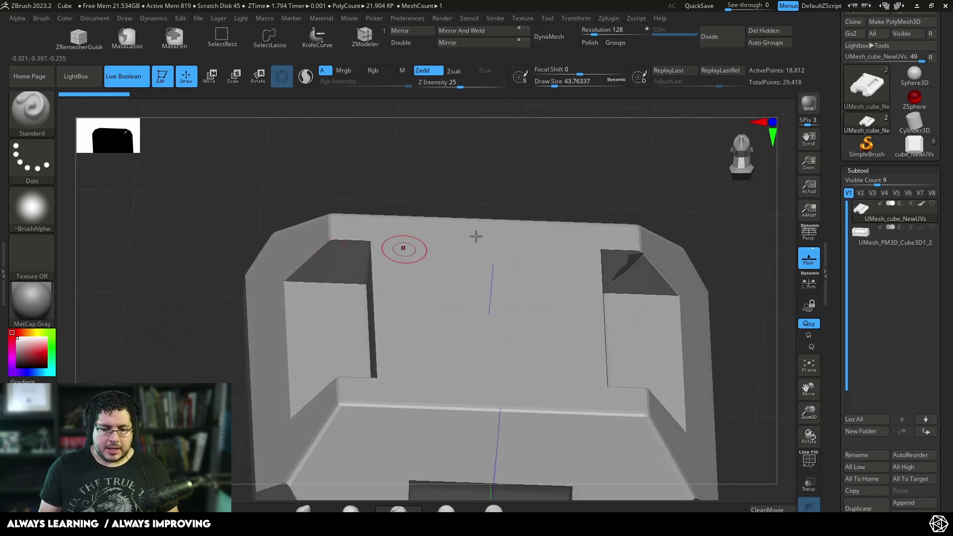
left_click(483, 31)
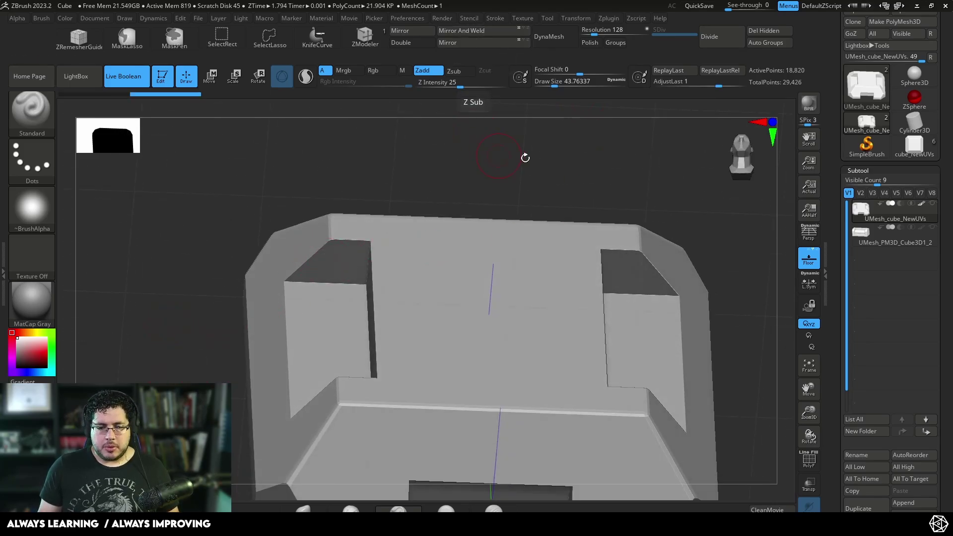
Show the body's polyframe and examine the polygroups and triangulation around the side recesses, end notches and underside
left_click_drag(525, 155, 731, 474)
left_click(808, 460)
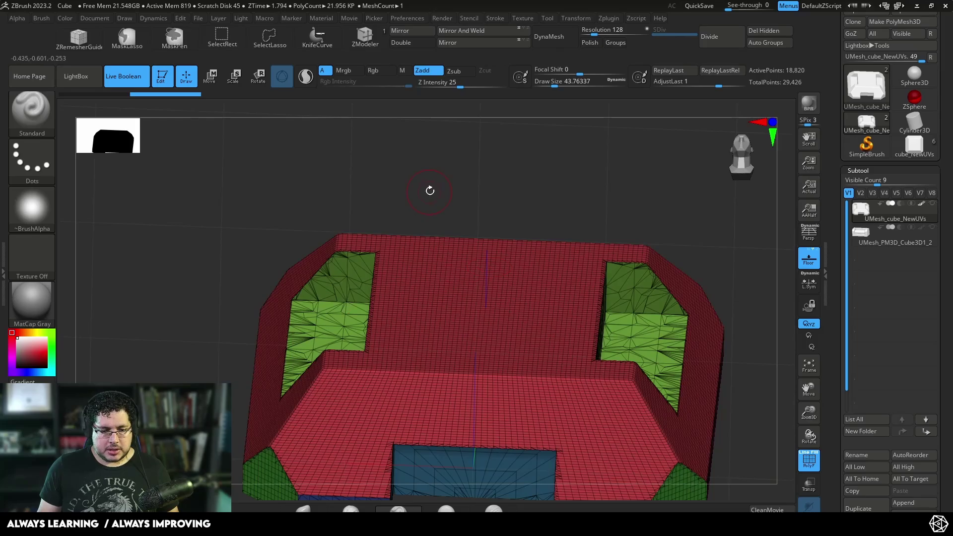
left_click_drag(430, 190, 464, 180)
left_click_drag(148, 384, 351, 357, "alt")
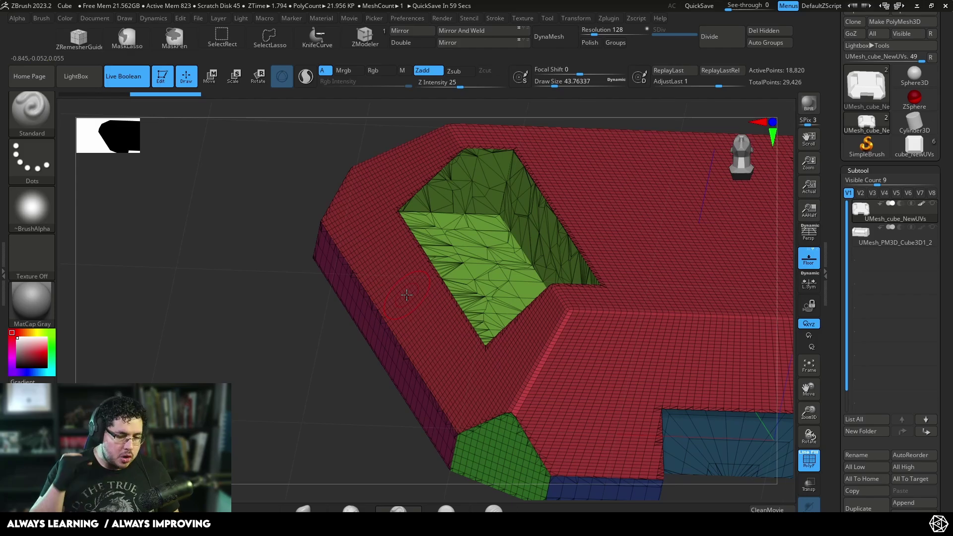
left_click_drag(282, 355, 332, 299)
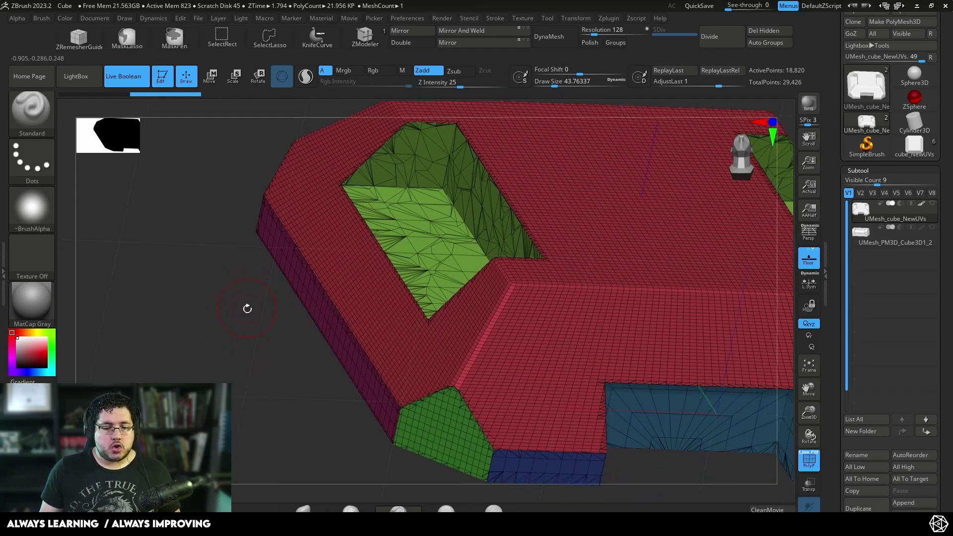
left_click_drag(247, 309, 793, 308)
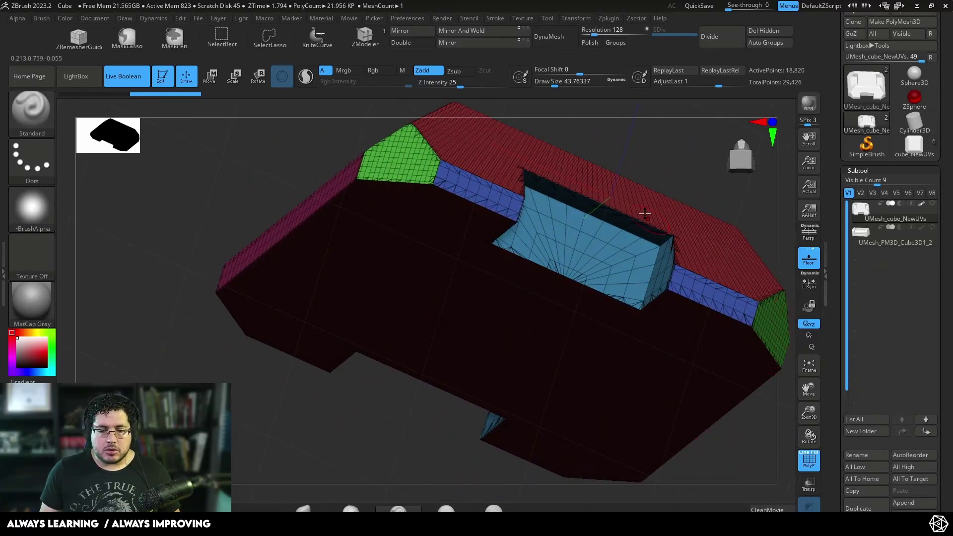
left_click_drag(671, 157, 568, 303)
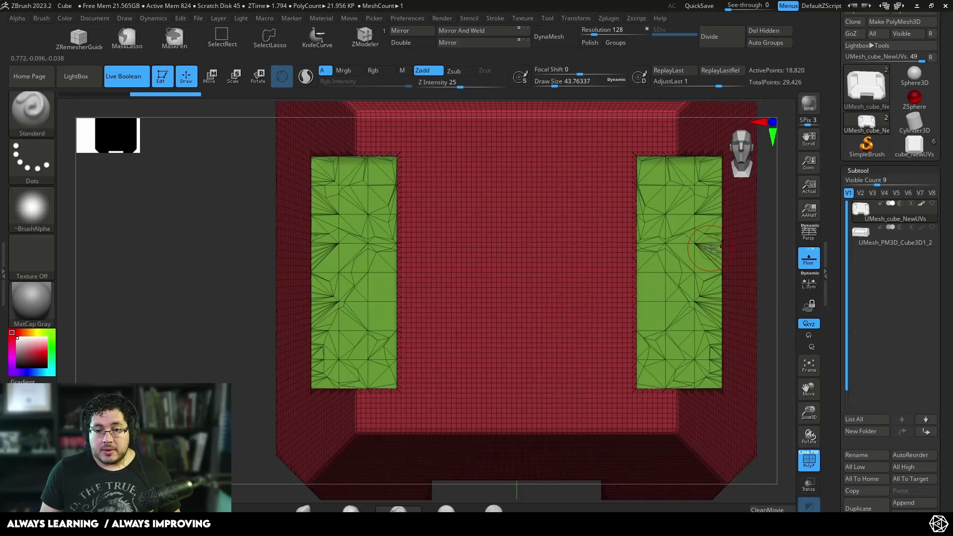
left_click_drag(763, 268, 701, 262)
scroll(729, 283, "up", 5)
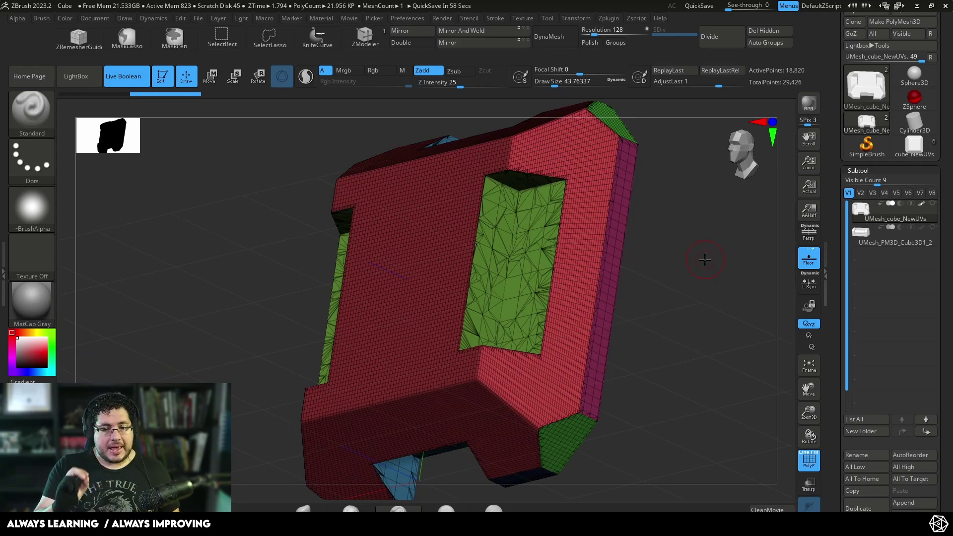
Try to run BevelPro on the merged body mesh
left_click(873, 168)
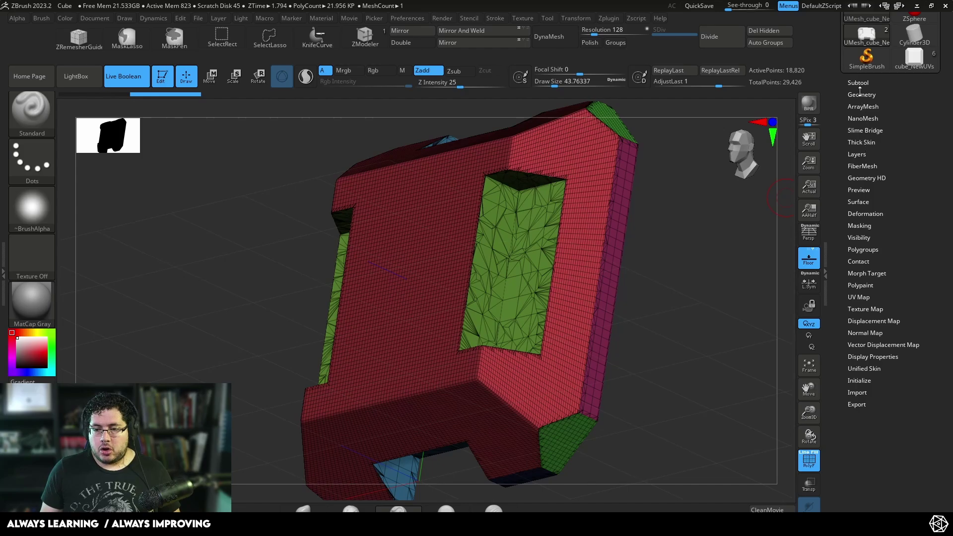
left_click(861, 95)
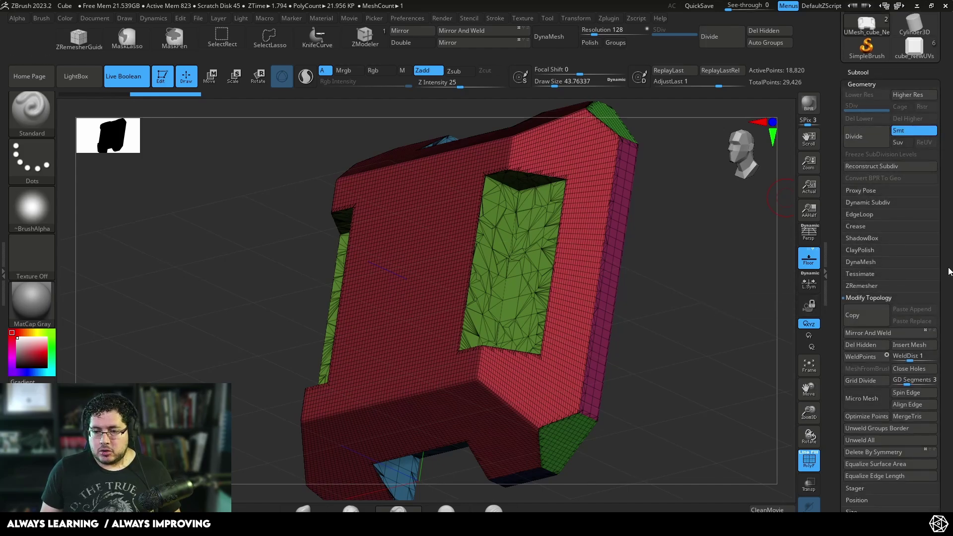
scroll(949, 272, "down", 1)
scroll(937, 237, "down", 10)
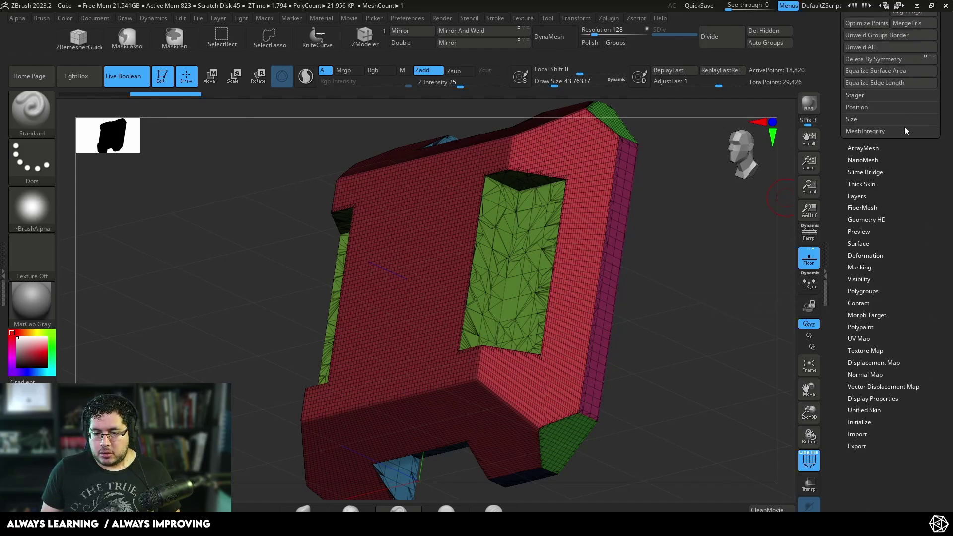
scroll(862, 266, "up", 7)
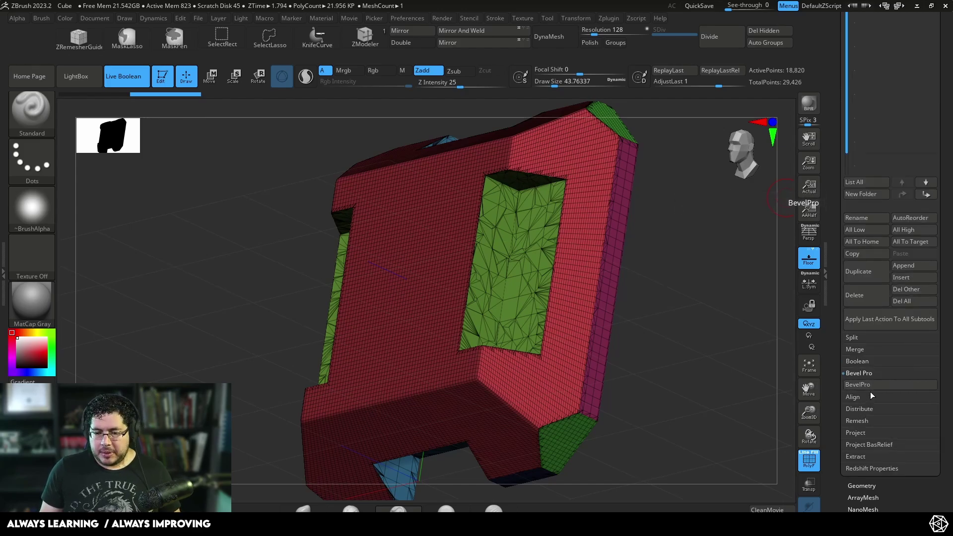
mouse_move(868, 379)
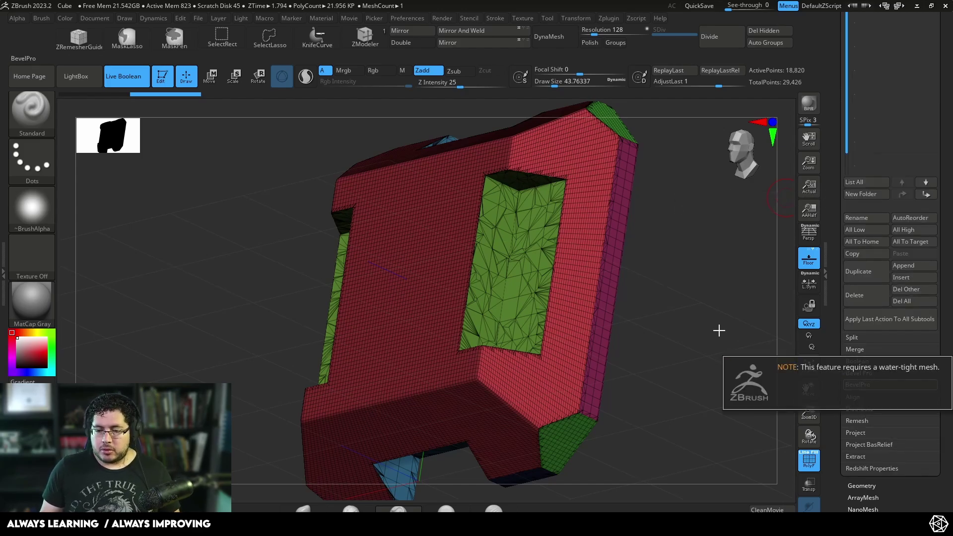
Inspect the body for gaps and close the holes in its mesh
left_click_drag(666, 353, 715, 348)
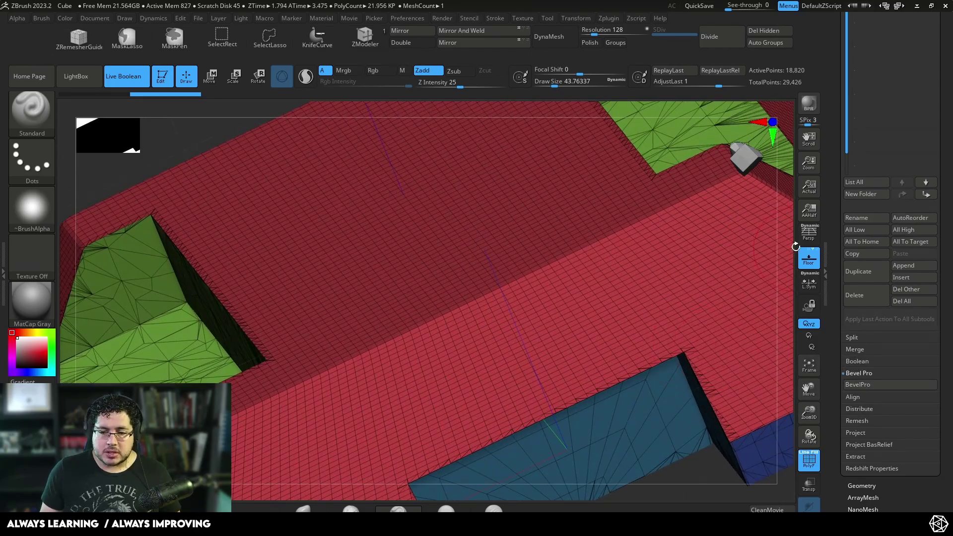
left_click_drag(795, 246, 714, 298, "alt")
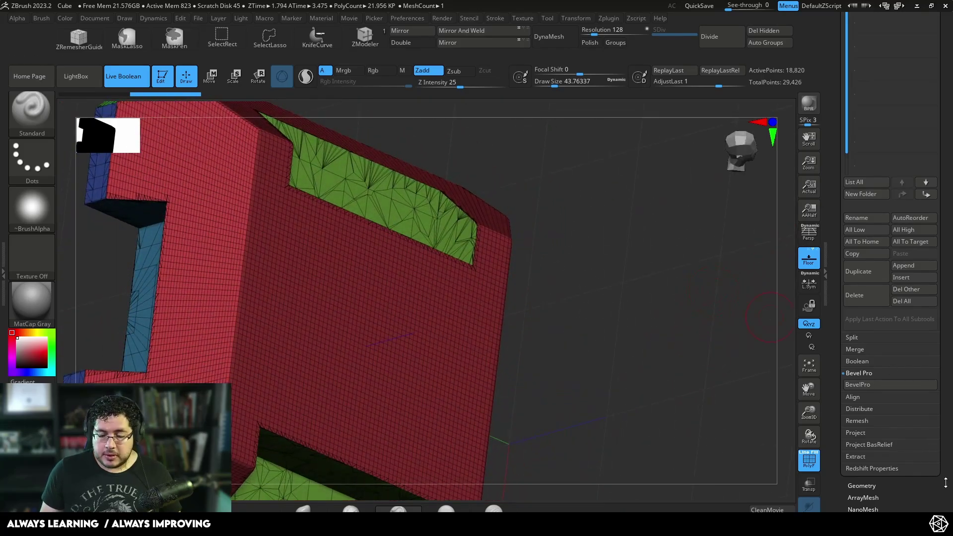
scroll(935, 486, "down", 3)
left_click(862, 449)
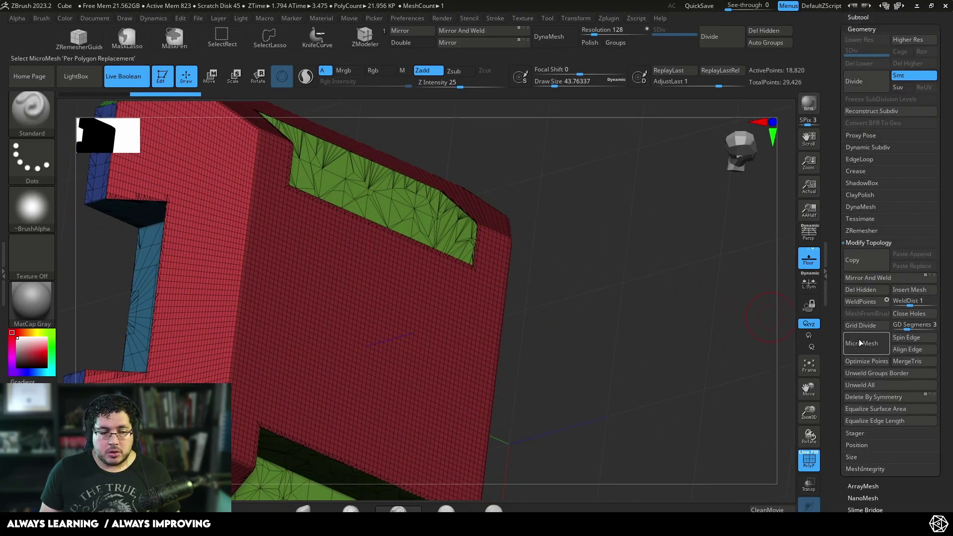
left_click(868, 469)
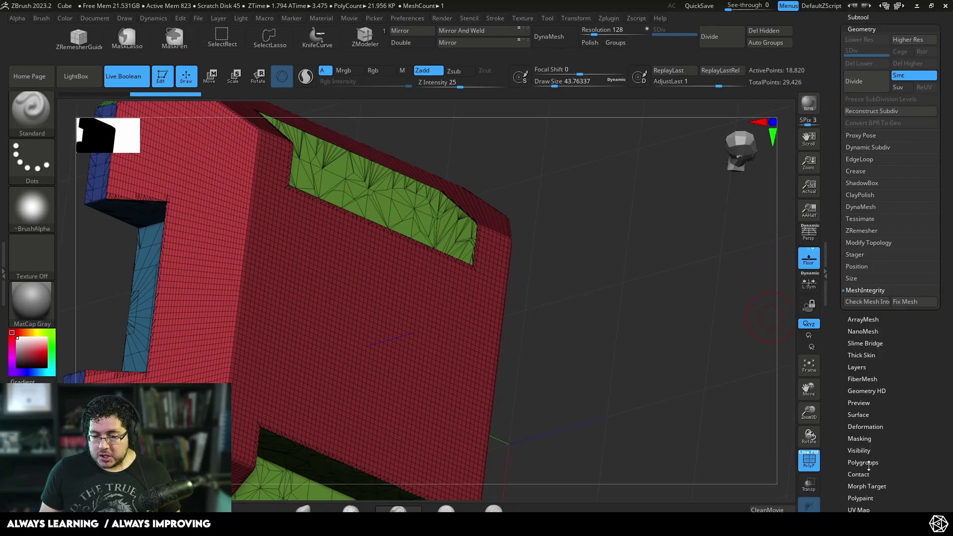
left_click(869, 242)
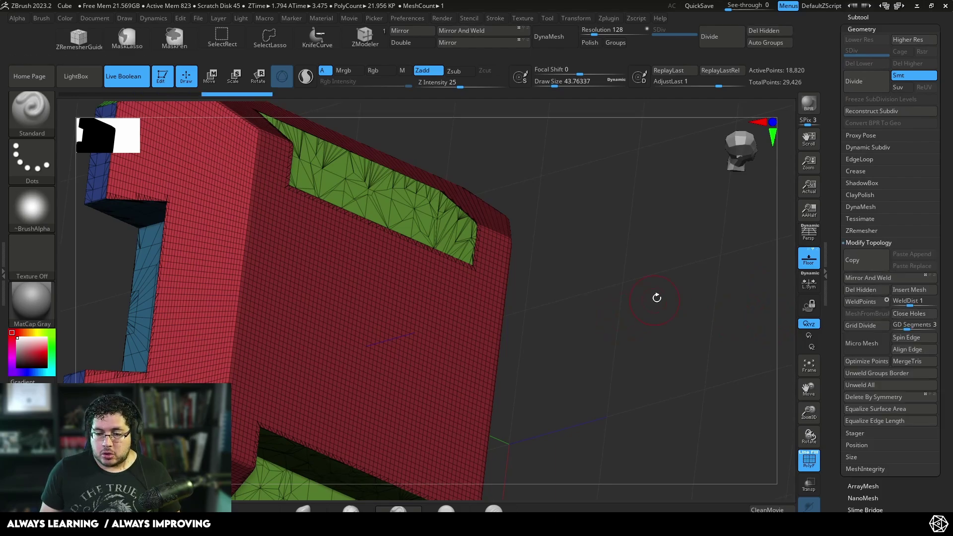
left_click_drag(656, 297, 565, 345)
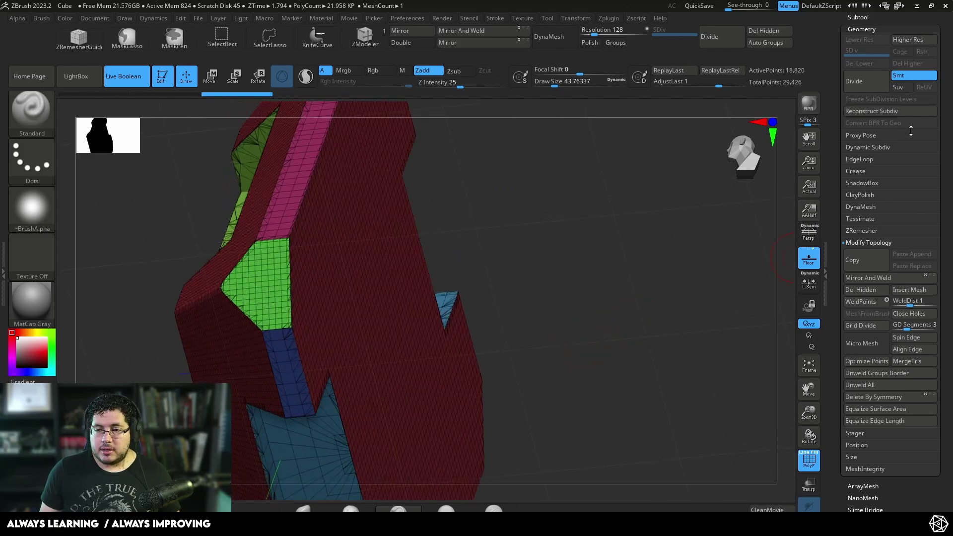
Run BevelPro on the closed body mesh and reduce the bevel amount to 0.271
left_click(888, 17)
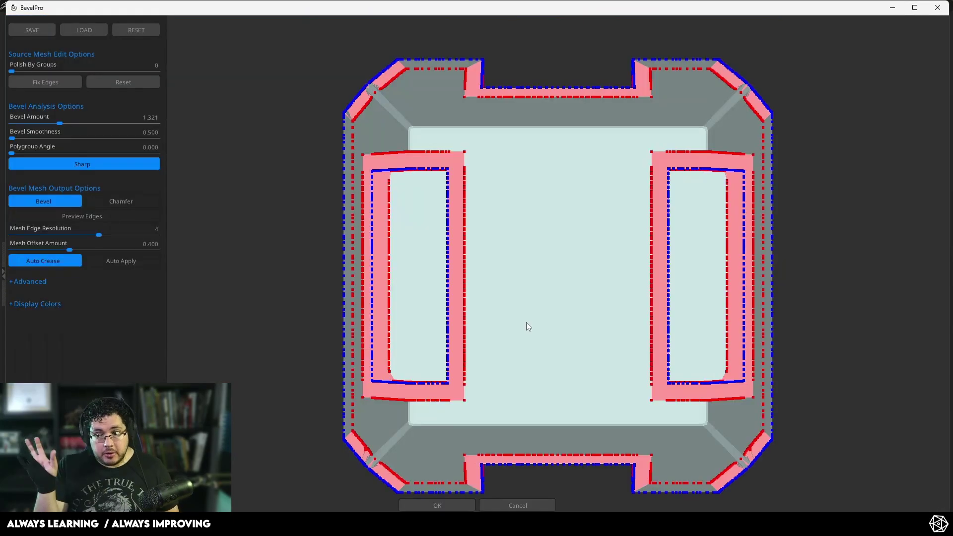
left_click_drag(319, 249, 270, 244)
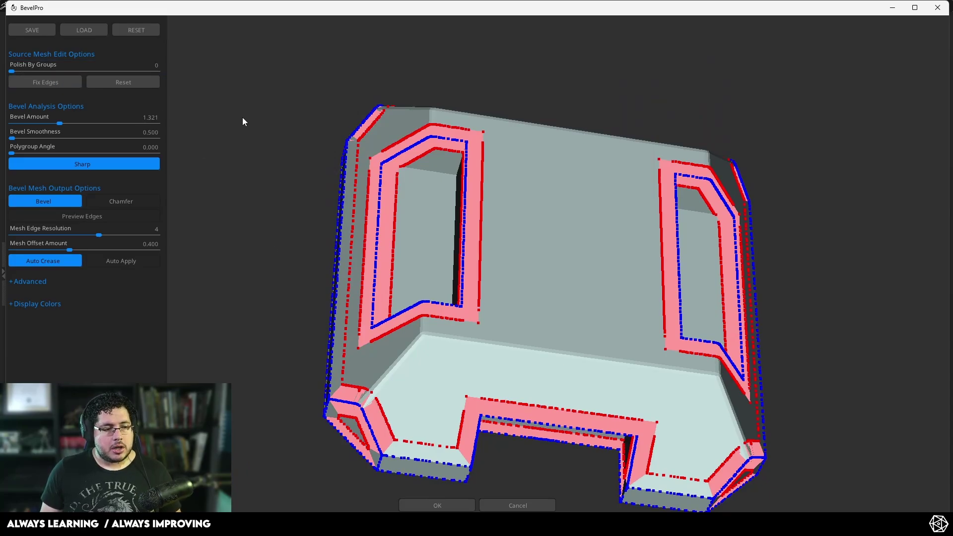
left_click_drag(52, 124, 23, 123)
left_click_drag(235, 151, 258, 199)
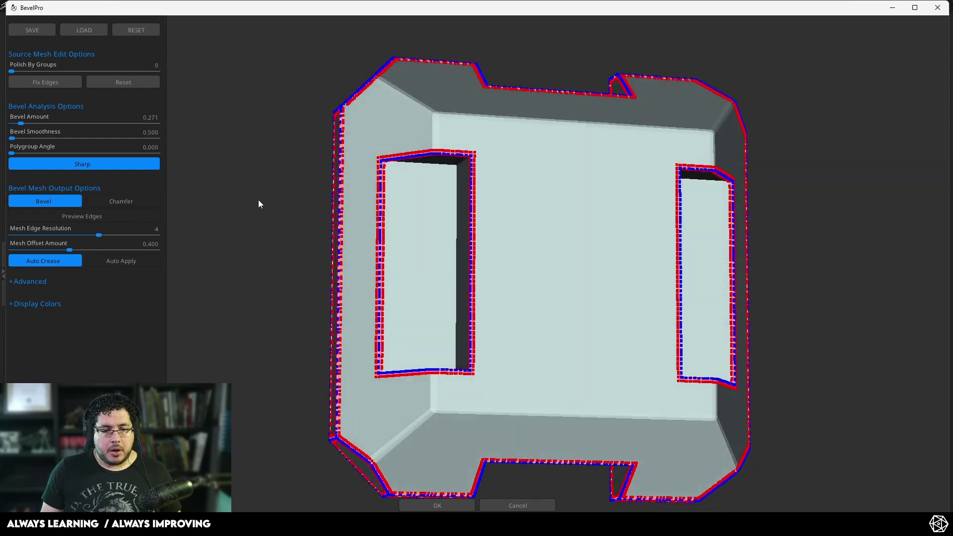
left_click_drag(299, 109, 231, 233)
left_click_drag(181, 293, 289, 232)
Set the bevel amount to 0.478, bevel smoothness to 31.153 and polygroup angle to 0.079
left_click_drag(21, 122, 31, 121)
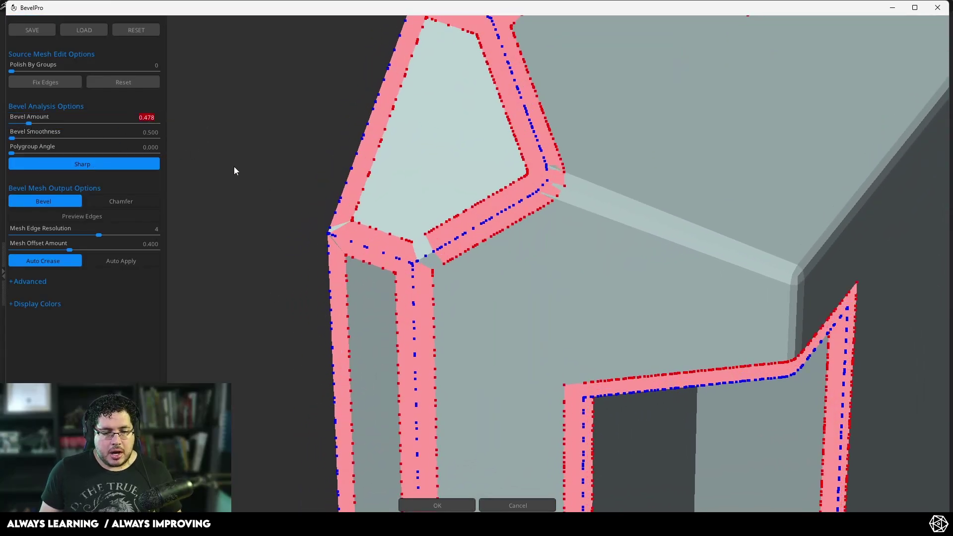
left_click_drag(234, 165, 265, 306)
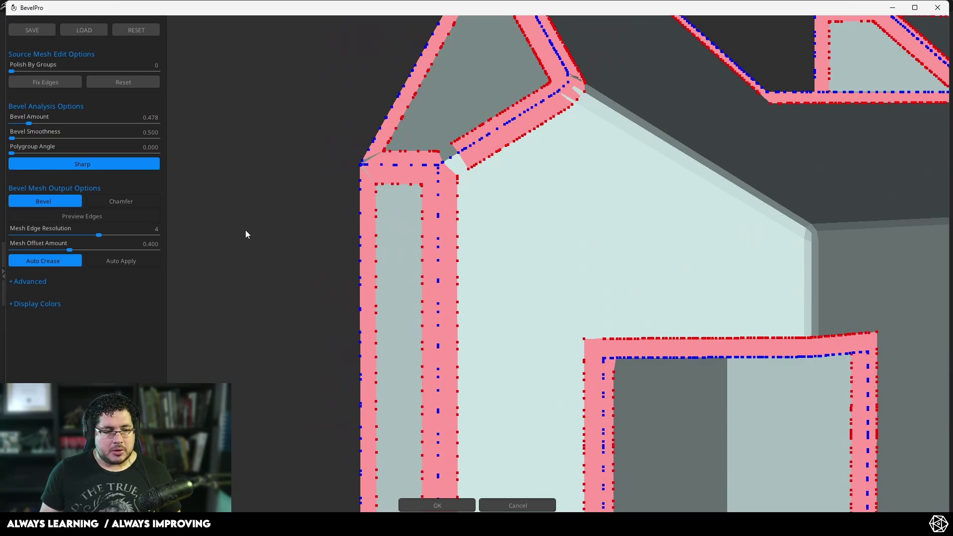
left_click_drag(13, 150, 61, 137)
left_click_drag(294, 148, 252, 204)
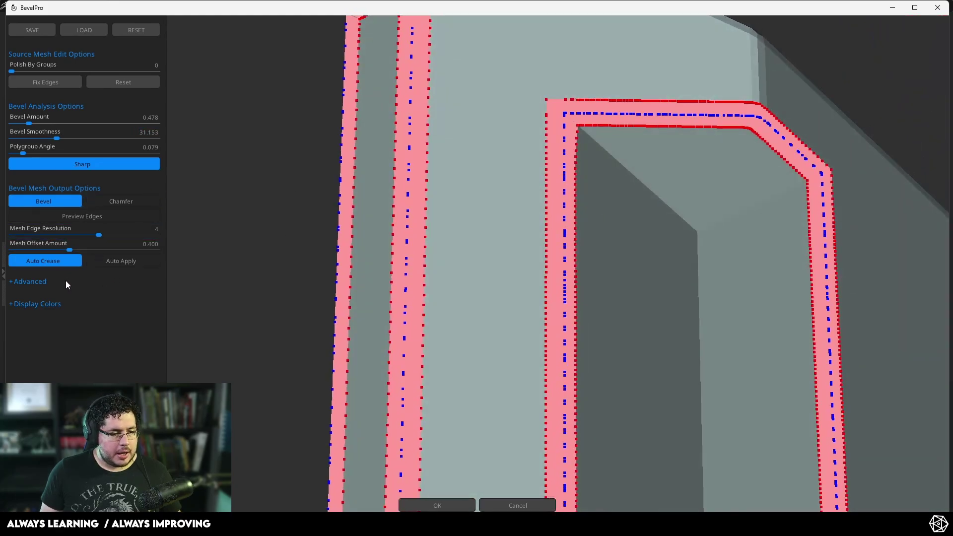
Try the Chamfer output mode in place of Bevel, and switch back to Bevel
left_click(120, 201)
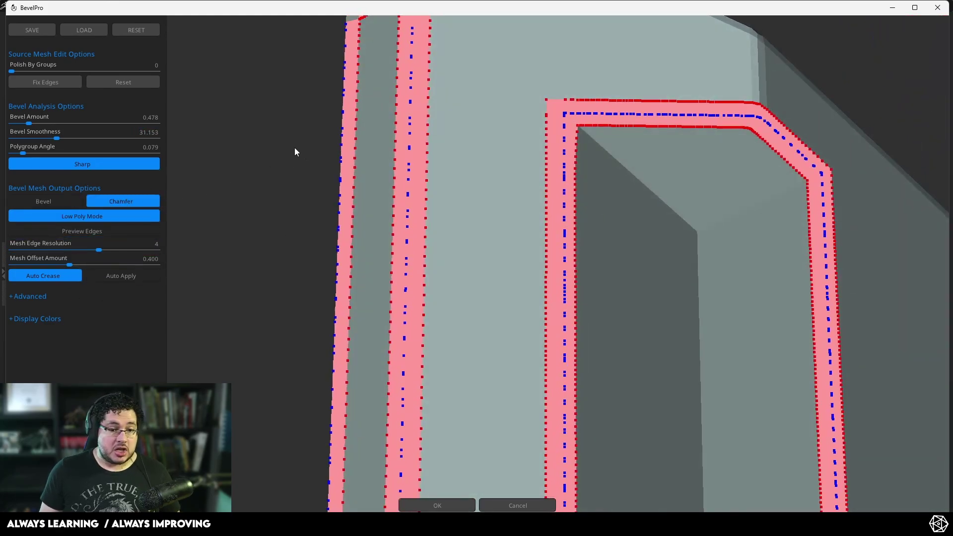
left_click_drag(294, 147, 240, 196)
left_click(66, 203)
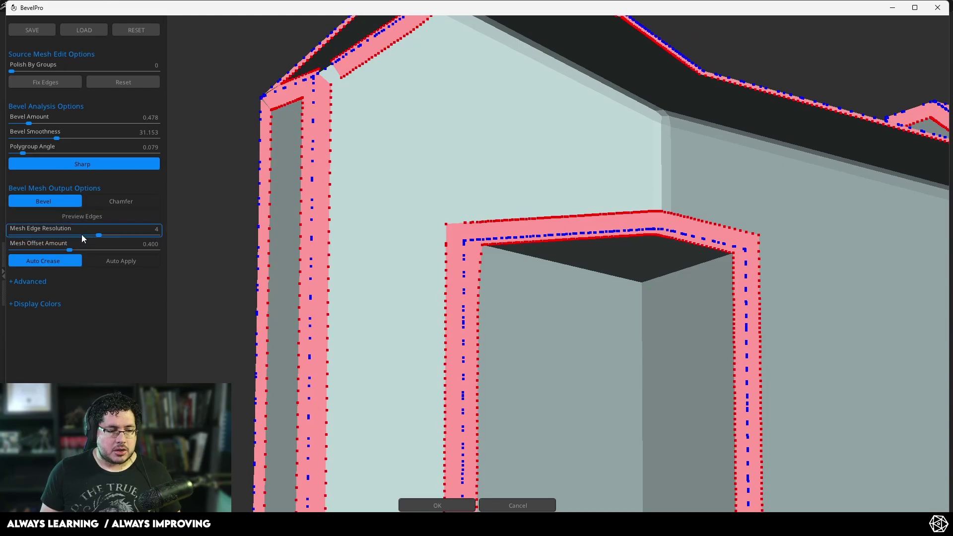
left_click_drag(94, 233, 139, 232)
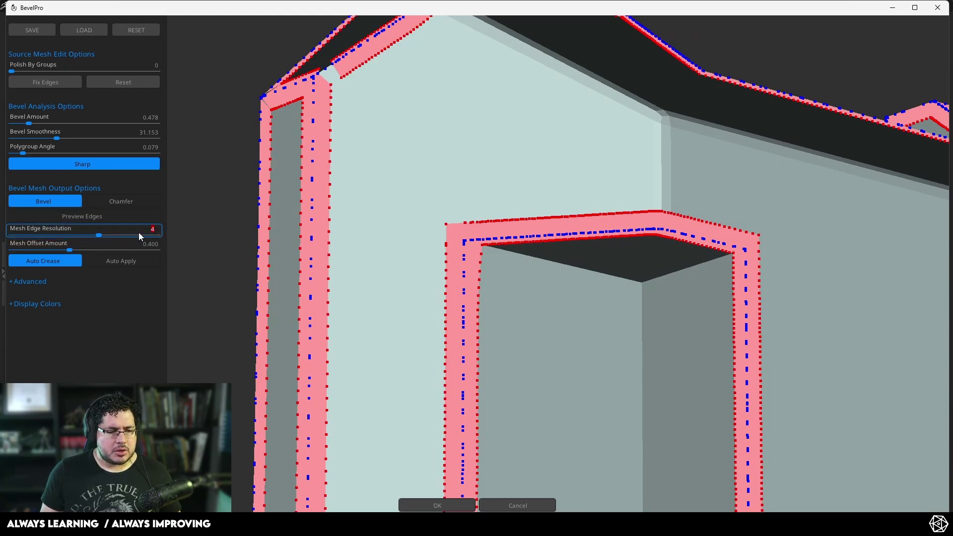
Examine the previewed bevel lines around the body's corners, end notches and side recesses
left_click_drag(207, 253, 235, 225, "alt")
left_click_drag(505, 273, 337, 203, "alt")
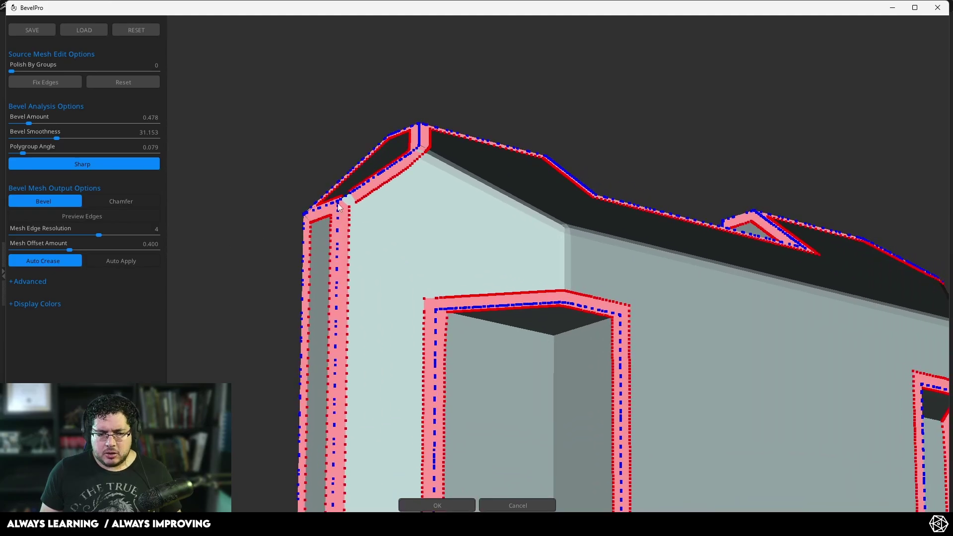
left_click_drag(569, 78, 585, 183)
left_click_drag(673, 263, 773, 198, "alt")
left_click_drag(672, 216, 663, 149, "alt")
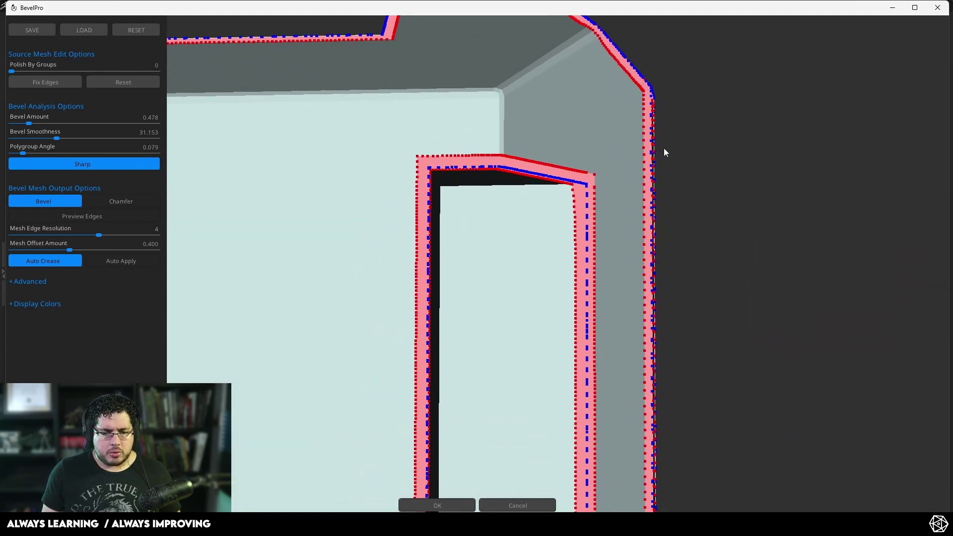
left_click_drag(733, 152, 906, 276, "alt")
left_click_drag(325, 58, 701, 20, "alt")
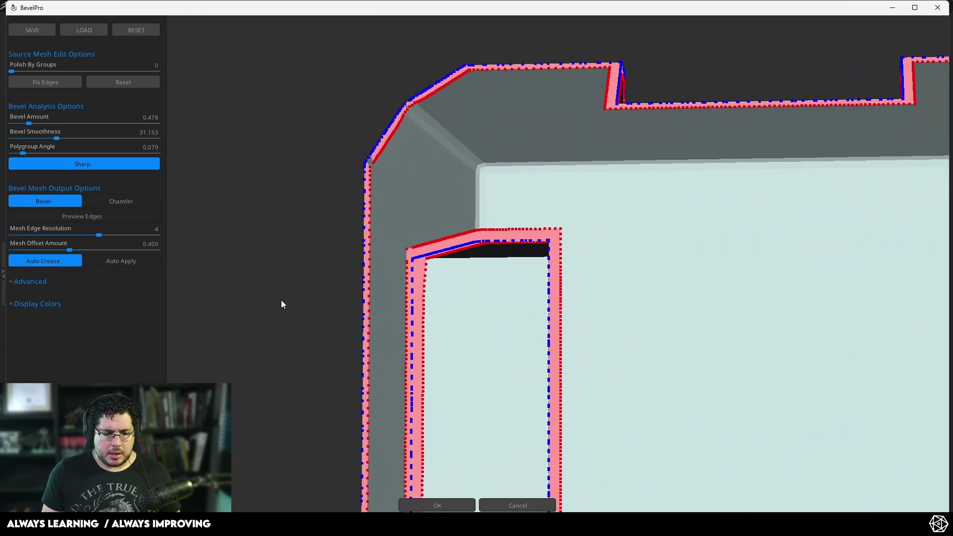
left_click_drag(281, 300, 256, 131, "alt")
left_click_drag(419, 57, 248, 215, "alt")
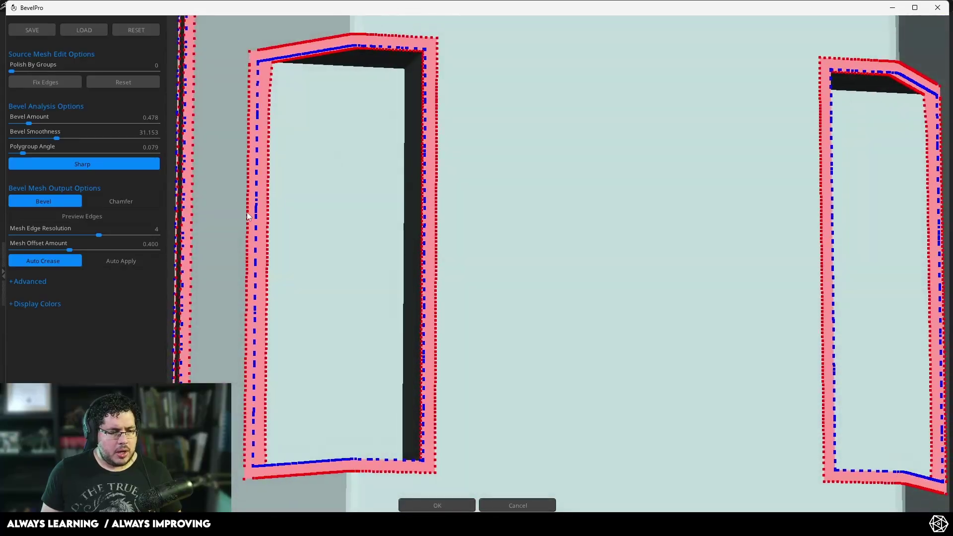
Preview the applied bevel on the recesses and corners with Auto Apply, and return to the edge preview
left_click(119, 263)
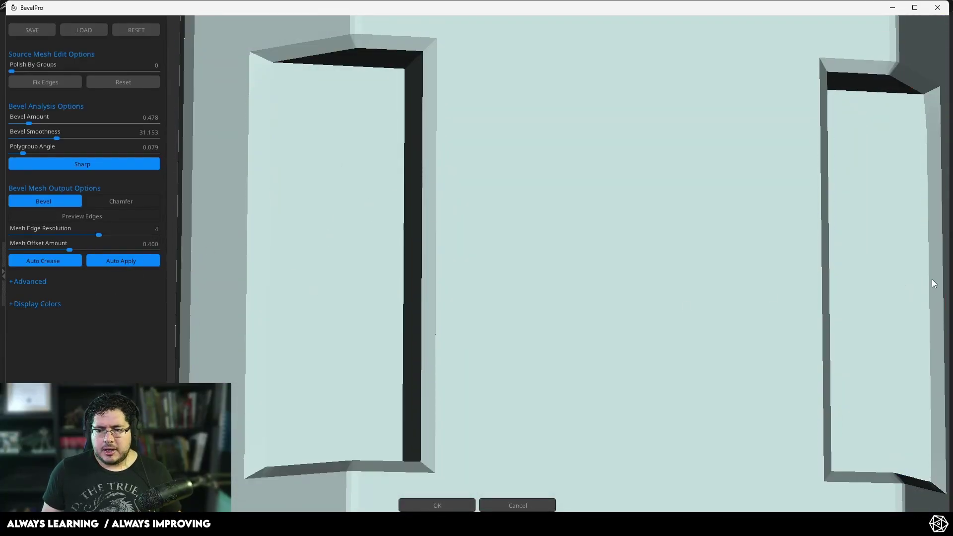
left_click_drag(931, 279, 762, 191, "alt")
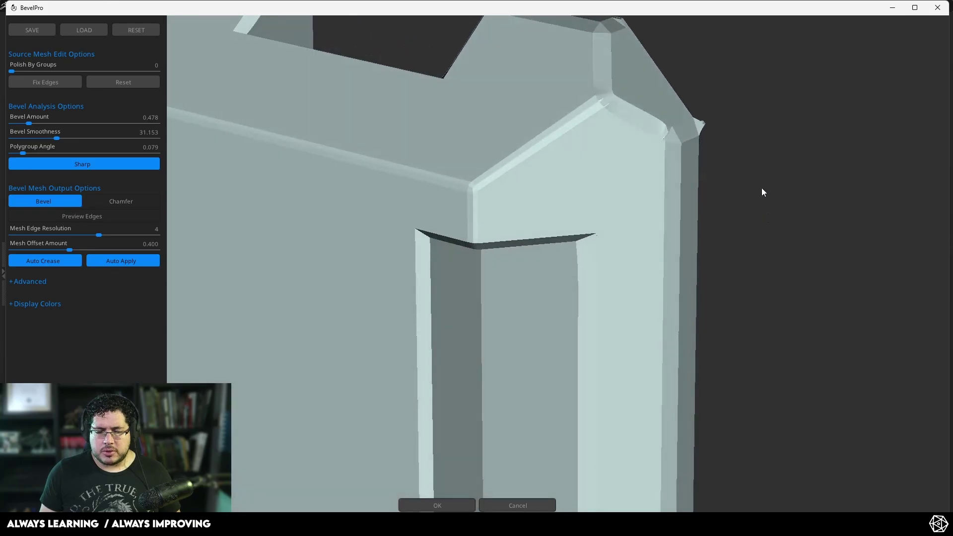
left_click(112, 260)
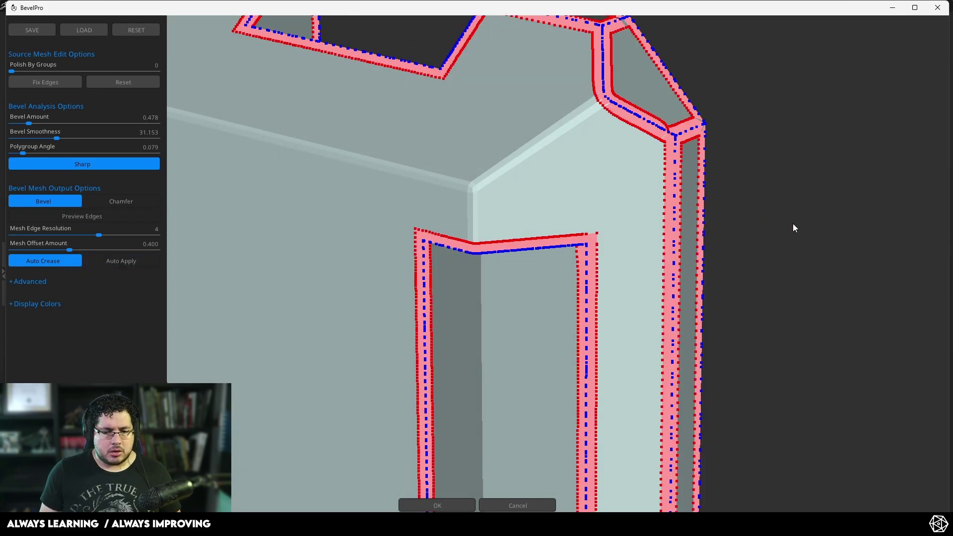
left_click_drag(794, 226, 790, 271)
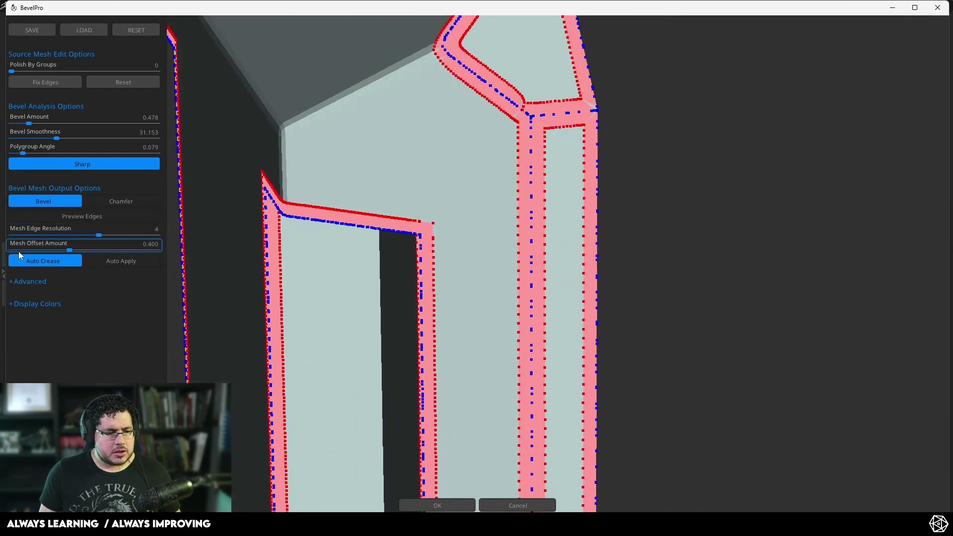
Set the mesh edge resolution to 3, the bevel amount to 0.316 and the bevel smoothness to 1.220
left_click_drag(99, 235, 75, 236)
left_click_drag(664, 174, 667, 243, "alt")
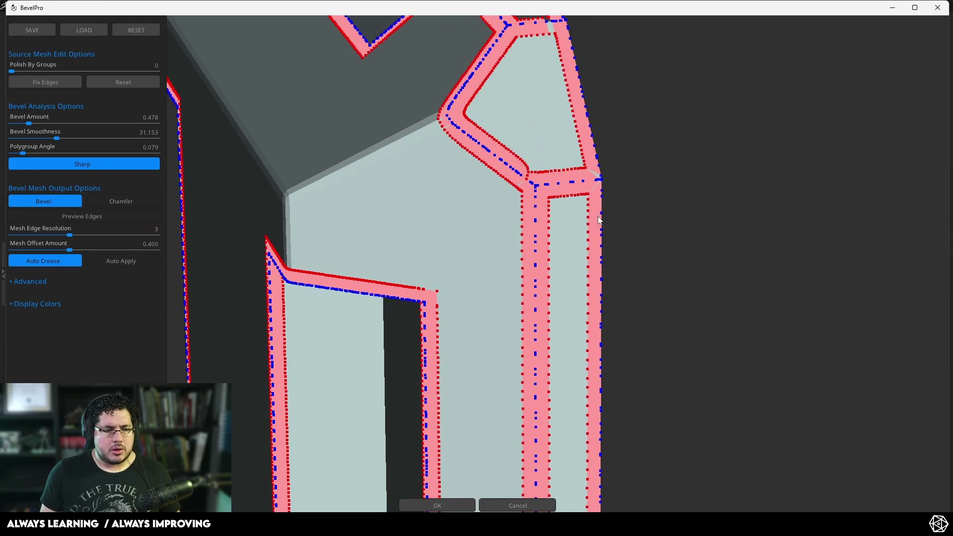
left_click(28, 124)
left_click_drag(34, 139, 19, 140)
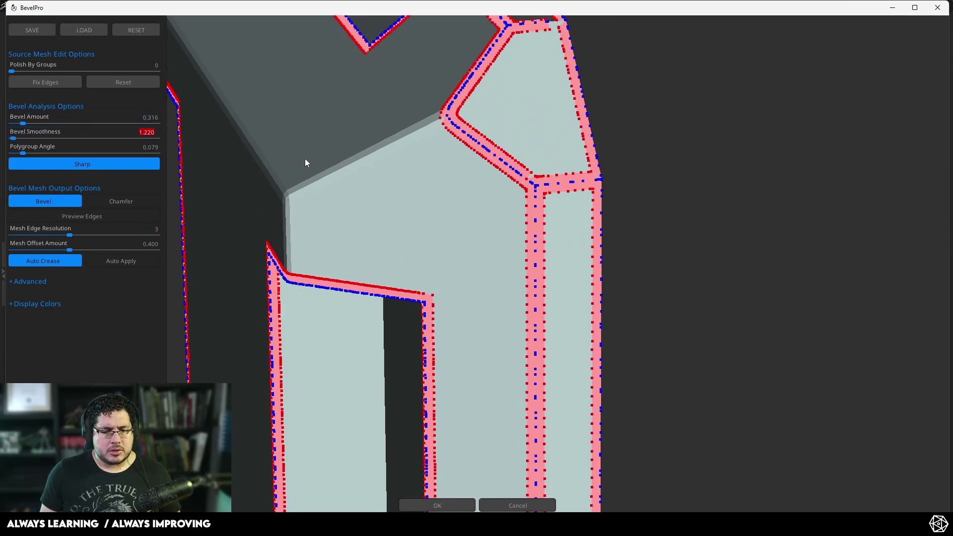
Preview the applied bevel with Auto Apply and inspect the body's corners, notches and recesses from all sides
left_click(110, 260)
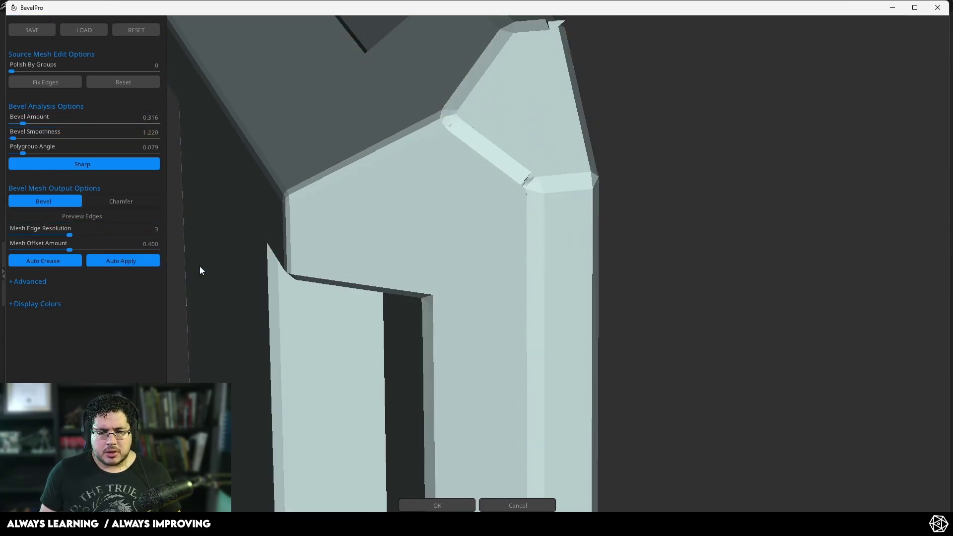
left_click_drag(199, 266, 443, 396)
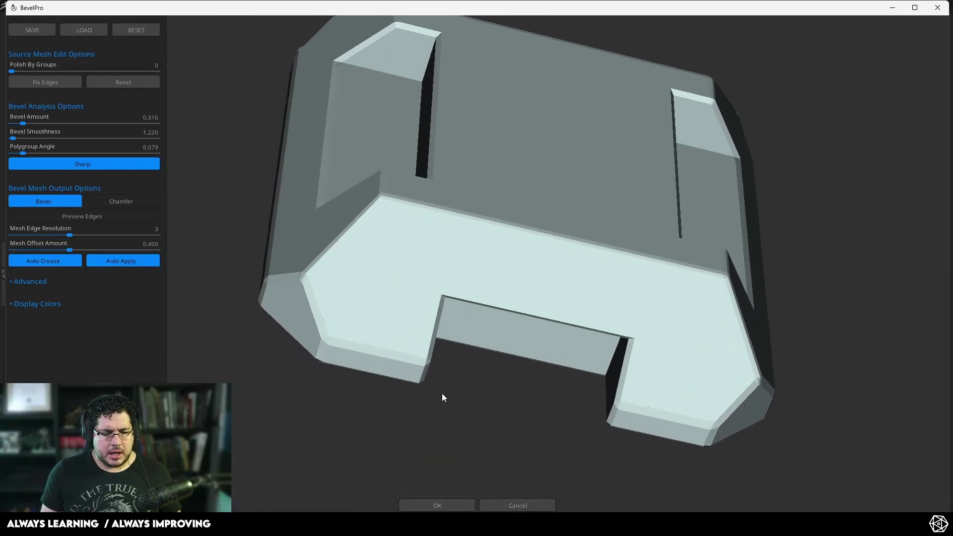
left_click_drag(206, 364, 322, 389)
left_click_drag(302, 301, 581, 409)
left_click_drag(773, 376, 740, 351)
left_click_drag(691, 279, 584, 278, "alt")
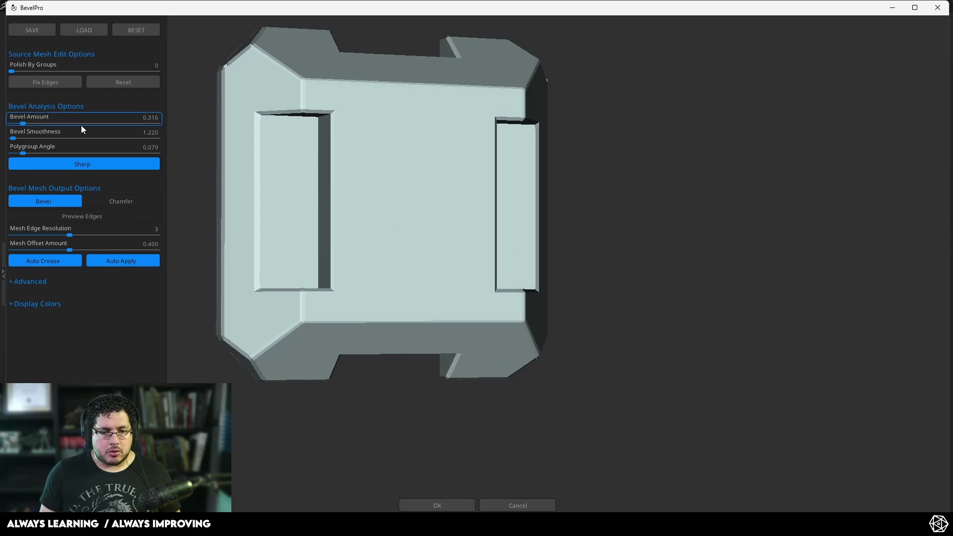
Set the bevel amount to 0.360, preview the result with Auto Apply, and accept the bevel onto the body
left_click(104, 262)
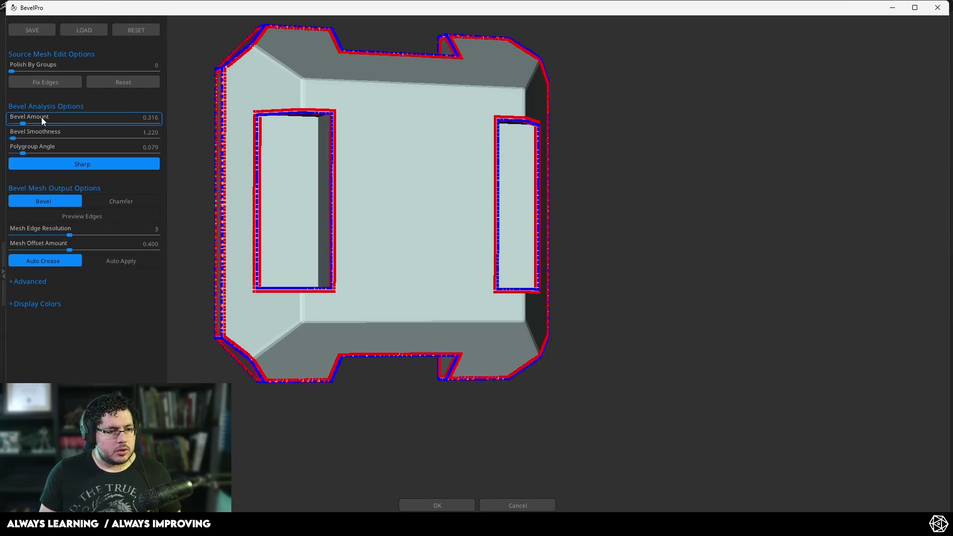
left_click_drag(23, 122, 28, 127)
left_click(119, 263)
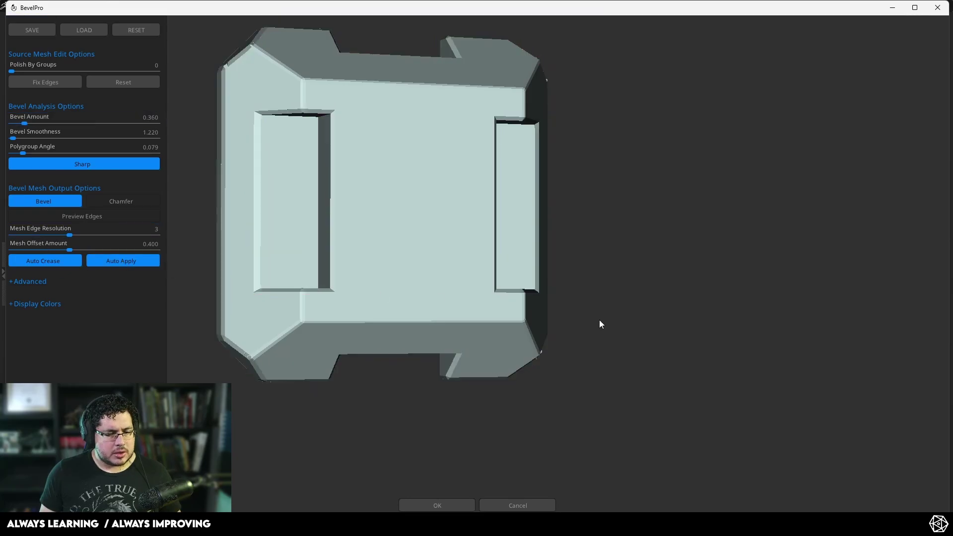
mouse_move(600, 319)
left_mouse_down()
mouse_move(615, 301)
mouse_move(636, 311)
mouse_move(554, 353)
left_mouse_up()
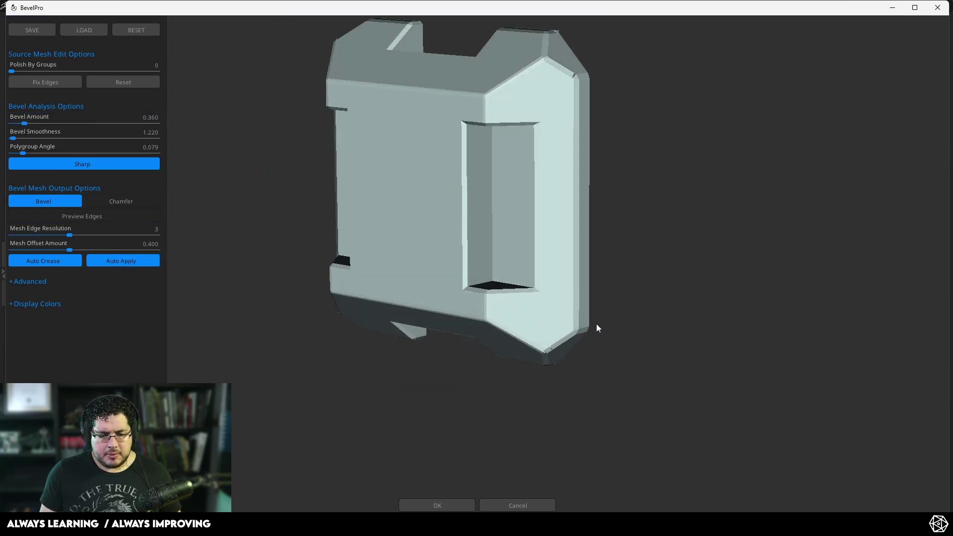
left_click_drag(597, 326, 716, 246)
left_click(436, 505)
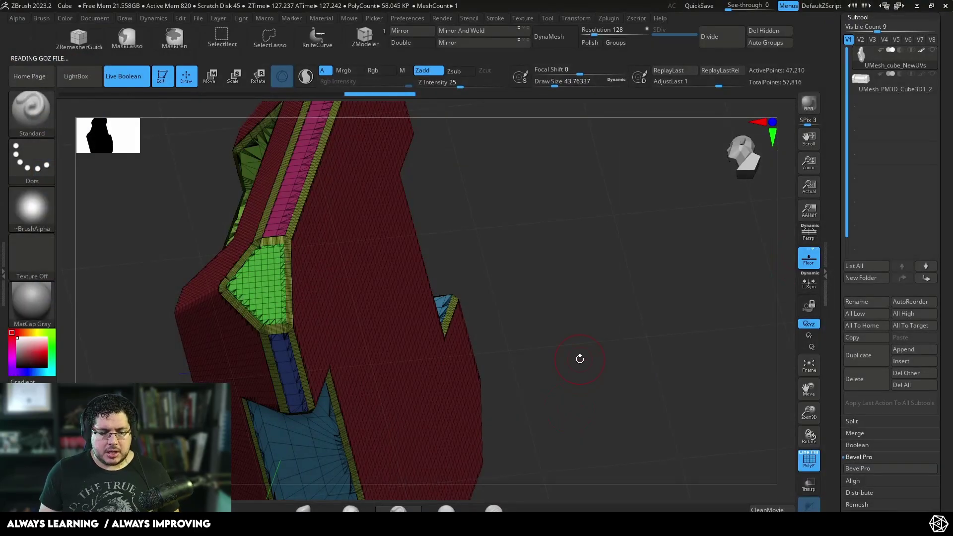
Hide the polyframe and inspect the bevelled body's edges and corners up close and from the front
left_click(809, 461)
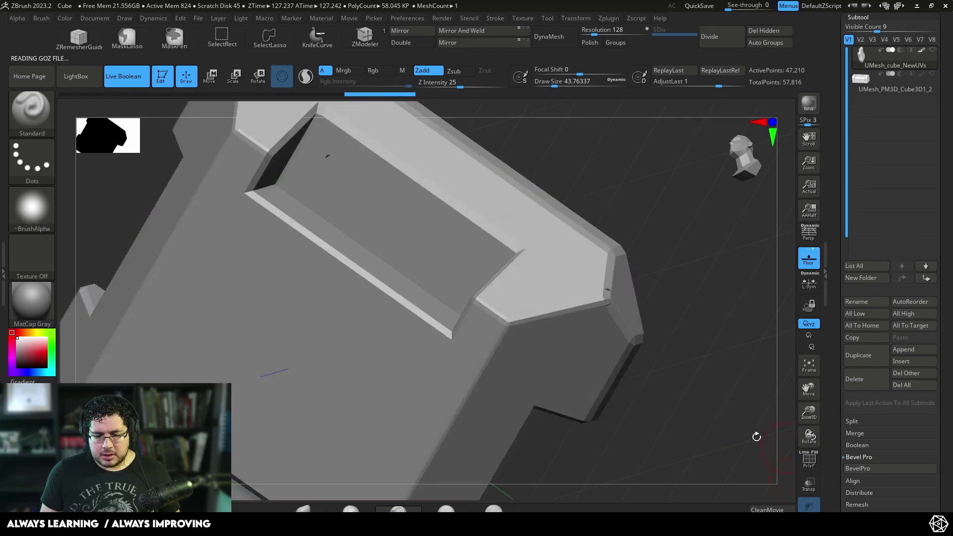
mouse_move(755, 436)
left_mouse_down()
mouse_move(672, 372)
mouse_move(657, 343)
mouse_move(690, 347)
mouse_move(714, 322)
mouse_move(641, 389)
mouse_move(585, 326)
mouse_move(602, 263)
mouse_move(567, 344)
mouse_move(599, 420)
mouse_move(521, 269)
mouse_move(636, 371)
mouse_move(608, 302)
left_mouse_up()
key("space")
mouse_move(632, 327)
left_mouse_down()
mouse_move(625, 325)
mouse_move(660, 367)
mouse_move(594, 329)
mouse_move(468, 326)
mouse_move(660, 387)
left_mouse_up()
left_click_drag(356, 383, 556, 422, "alt")
left_click_drag(555, 422, 154, 328)
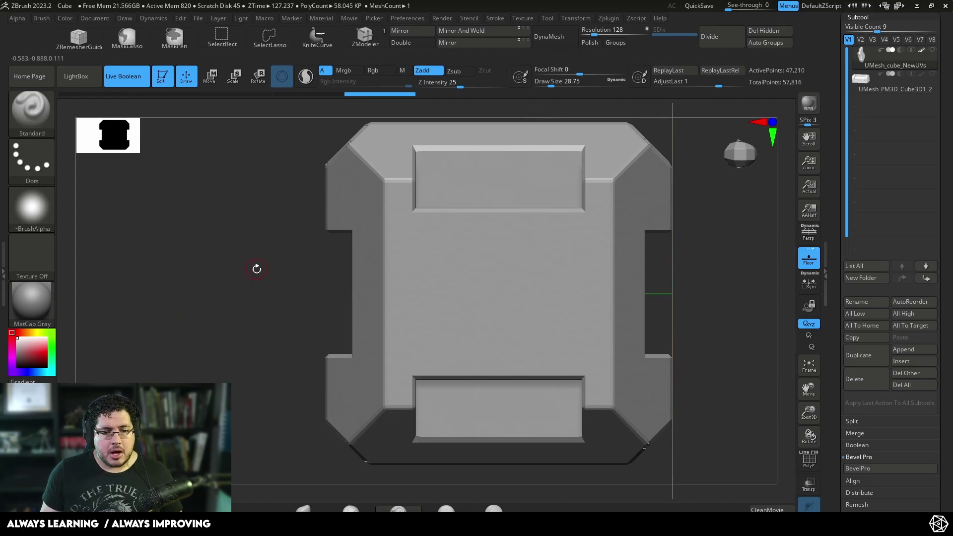
right_click_drag(428, 239, 352, 232, "alt")
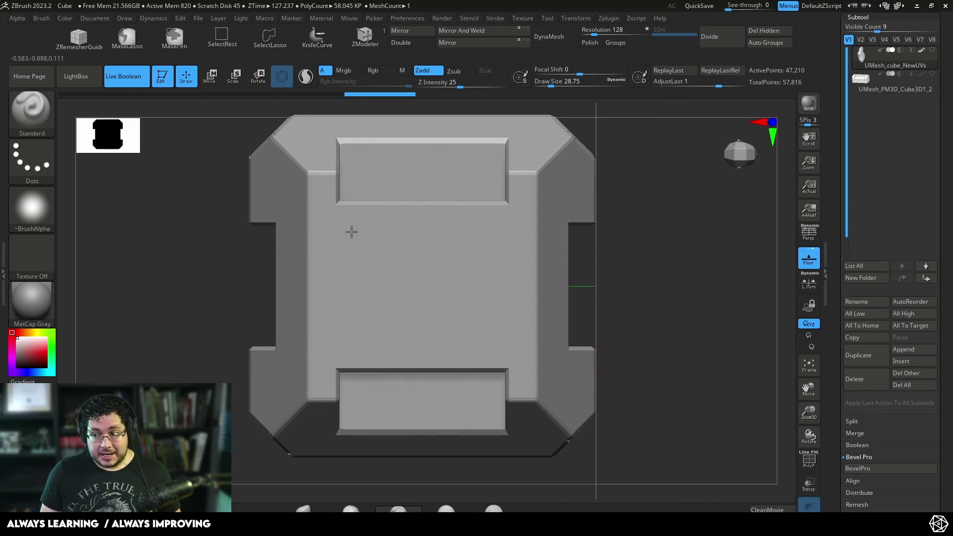
Try DynaMesh on the bevelled body at resolution 128, and undo it
left_click(561, 37)
mouse_move(620, 198)
left_mouse_down()
mouse_move(662, 228)
mouse_move(606, 128)
mouse_move(628, 210)
left_mouse_up()
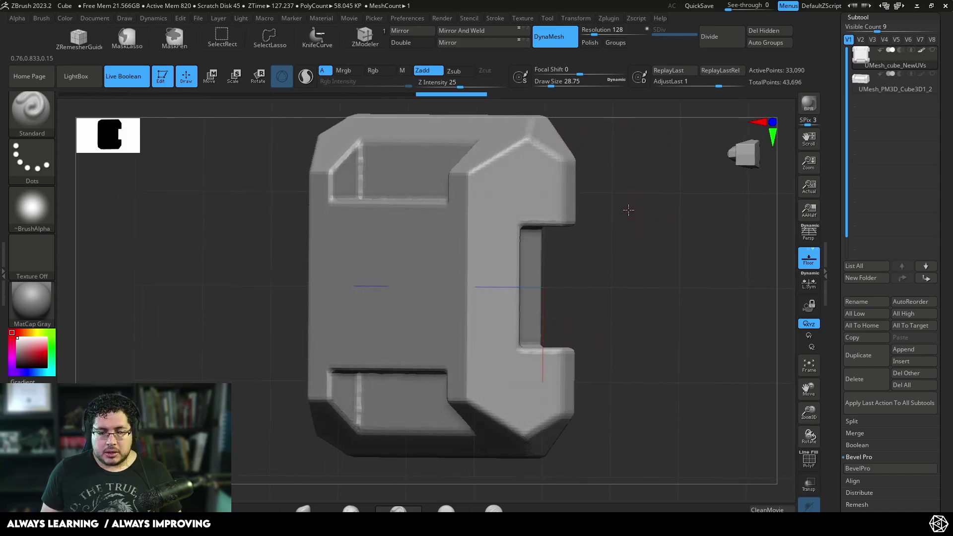
key("ctrl+z")
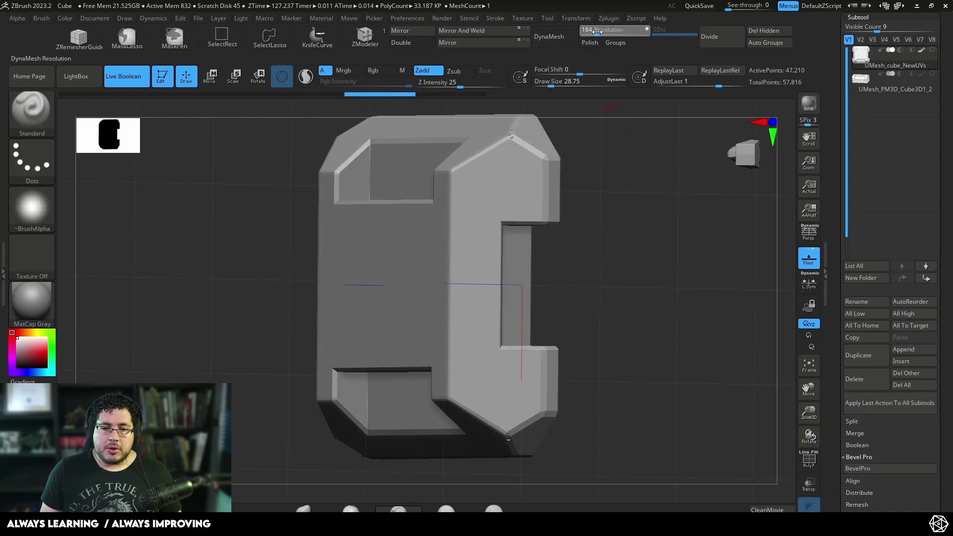
DynaMesh the body at resolution 504 with Polish enabled, and check the corner where the bevels meet
left_click_drag(606, 30, 608, 31)
left_click(590, 43)
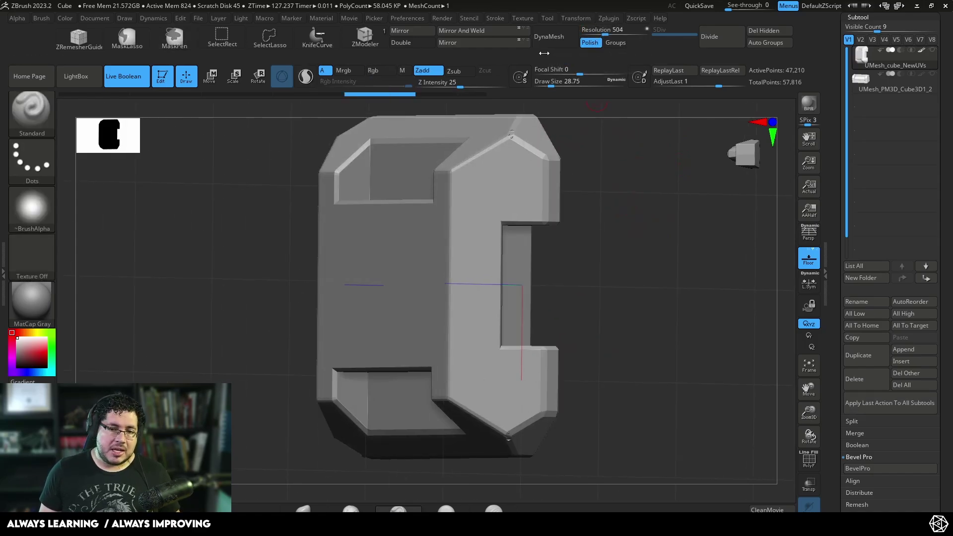
left_click(554, 37)
left_click_drag(651, 219, 669, 380)
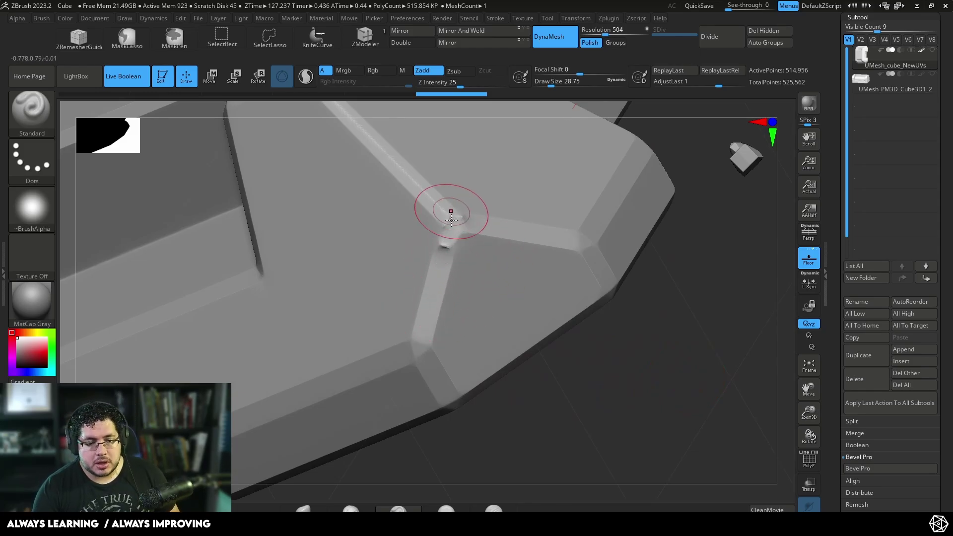
Flatten the dent where the three bevels meet on the body's corner using the TrimDynamic brush at draw size about 17
key("b")
key("t")
key("d")
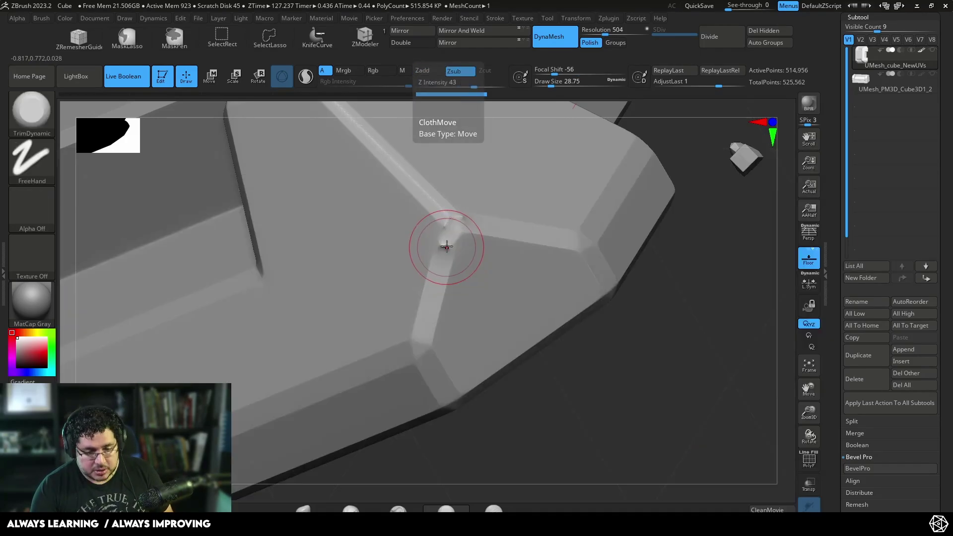
key("space")
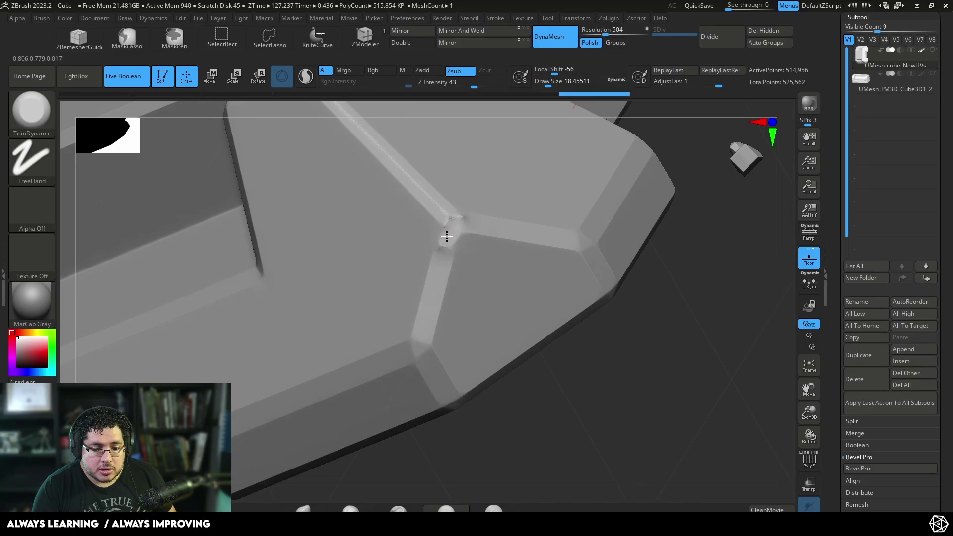
left_click_drag(446, 243, 449, 233)
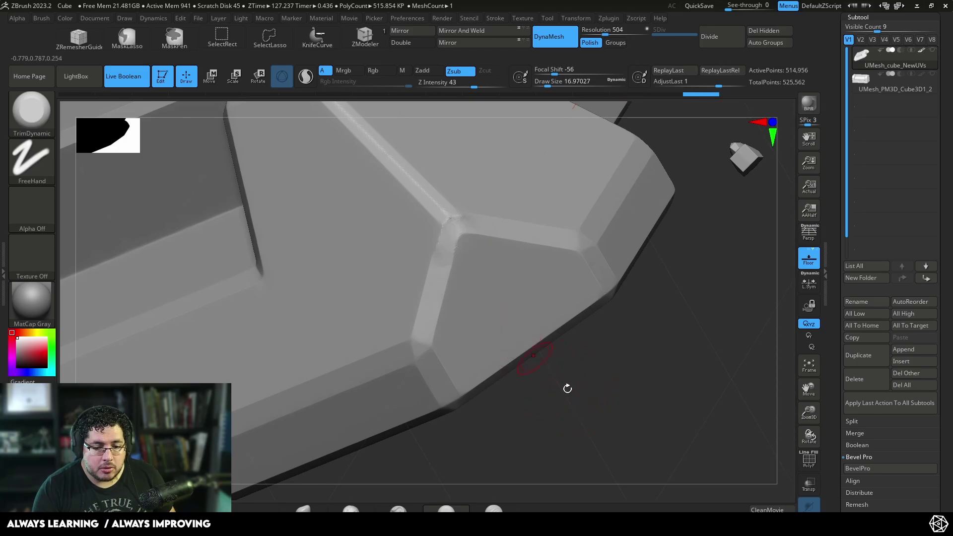
left_click_drag(567, 388, 451, 303)
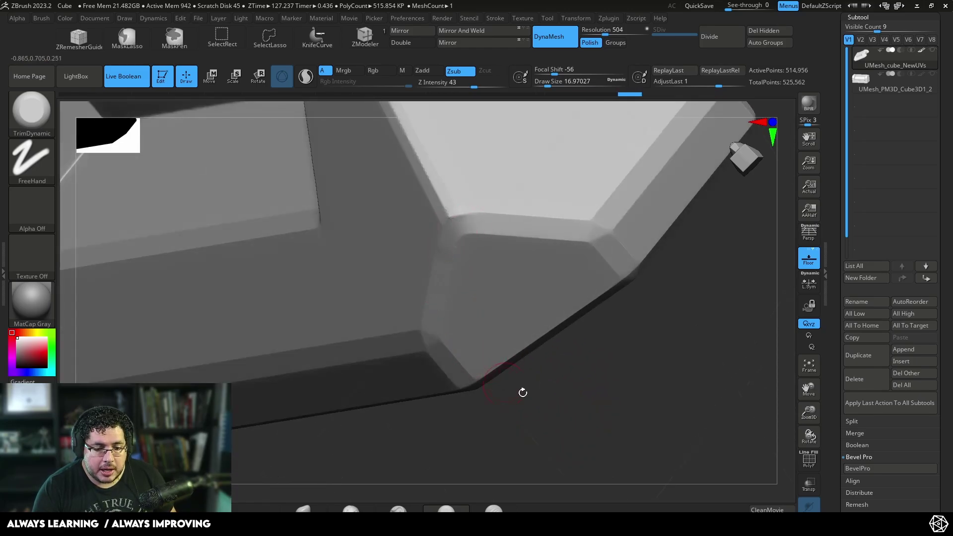
Polish the same bevel junction and its adjoining edges with the hPolish brush
left_click_drag(522, 392, 487, 251)
key("b")
key("h")
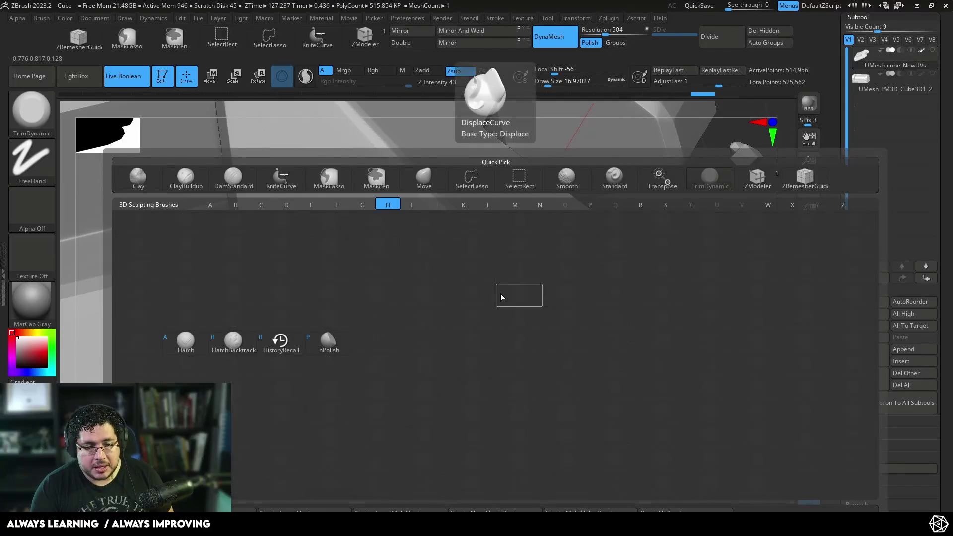
left_click(329, 343)
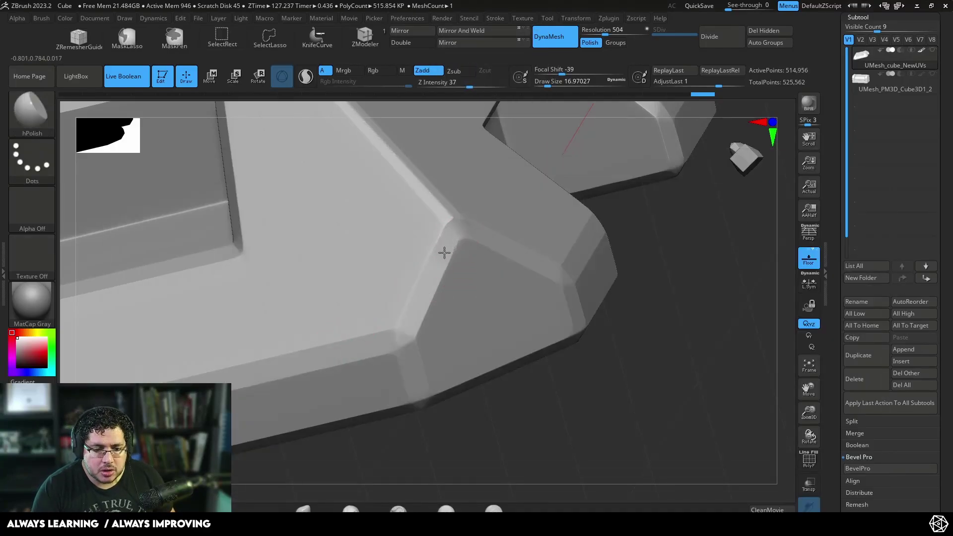
right_click_drag(445, 245, 470, 237)
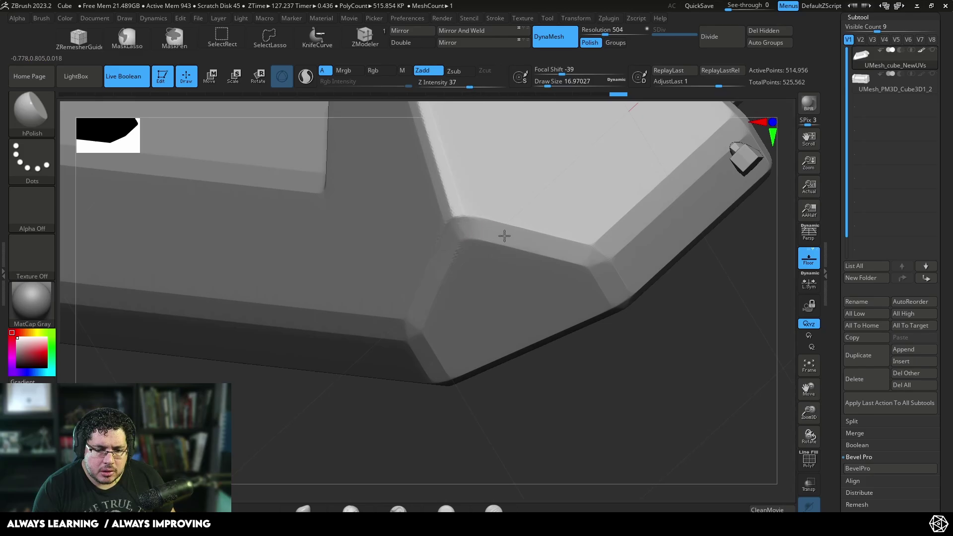
Mirror and weld the body to carry the corner cleanup over to its other corners, proceeding despite the floor-grid elevation
right_click_drag(587, 442, 428, 272)
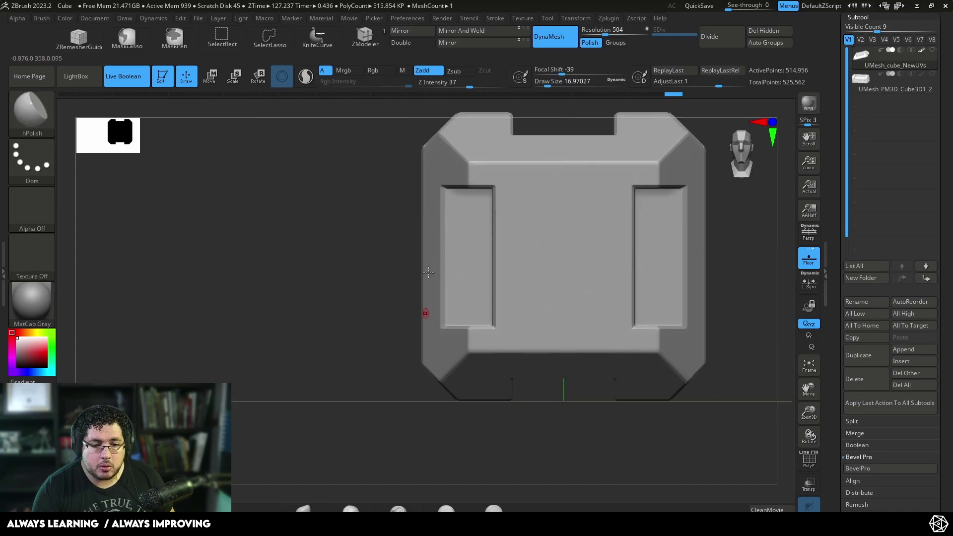
left_click(462, 33)
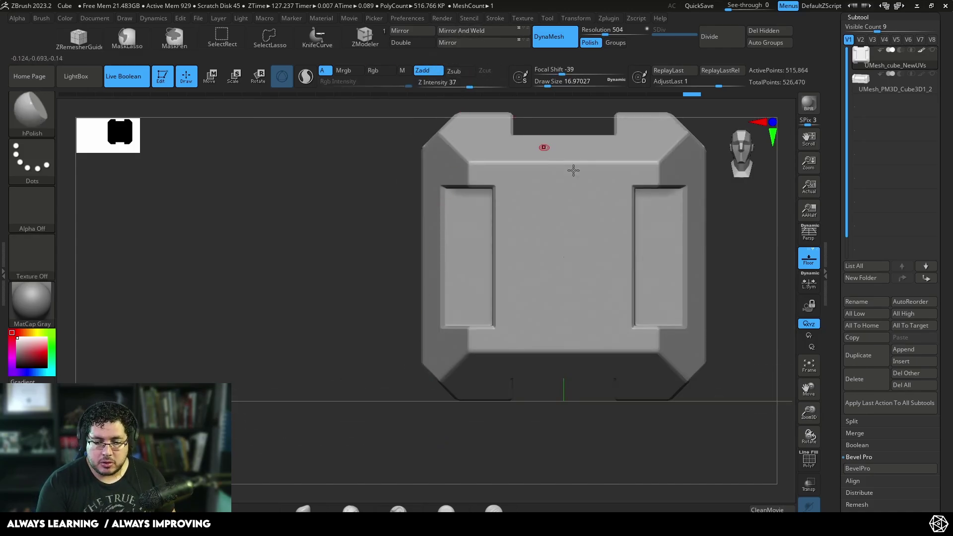
right_click_drag(570, 170, 744, 310)
right_click_drag(652, 353, 723, 340, "shift")
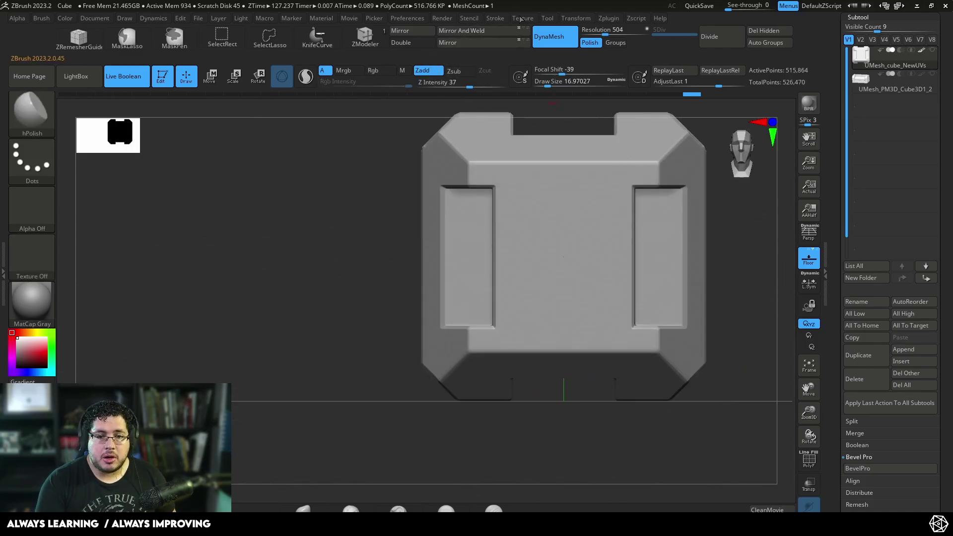
left_click(500, 33)
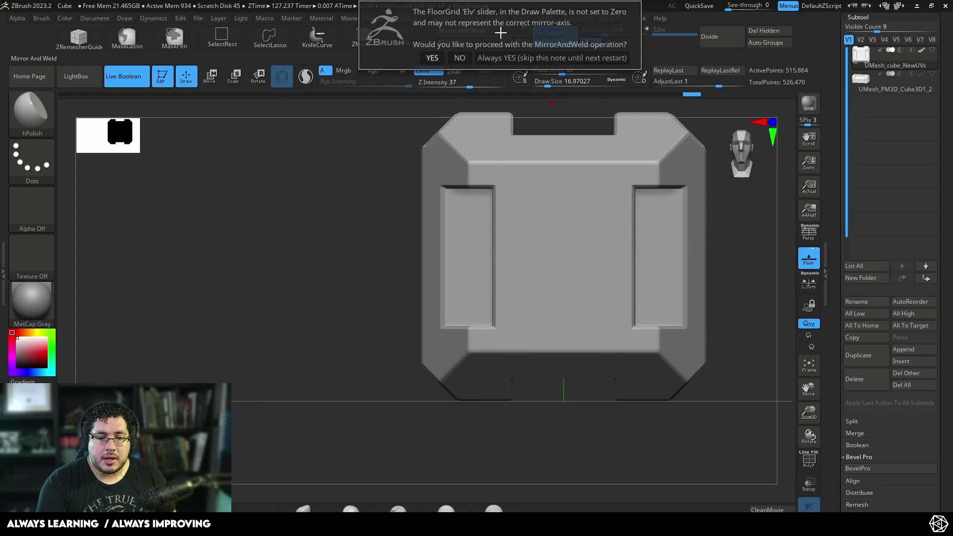
left_click(432, 57)
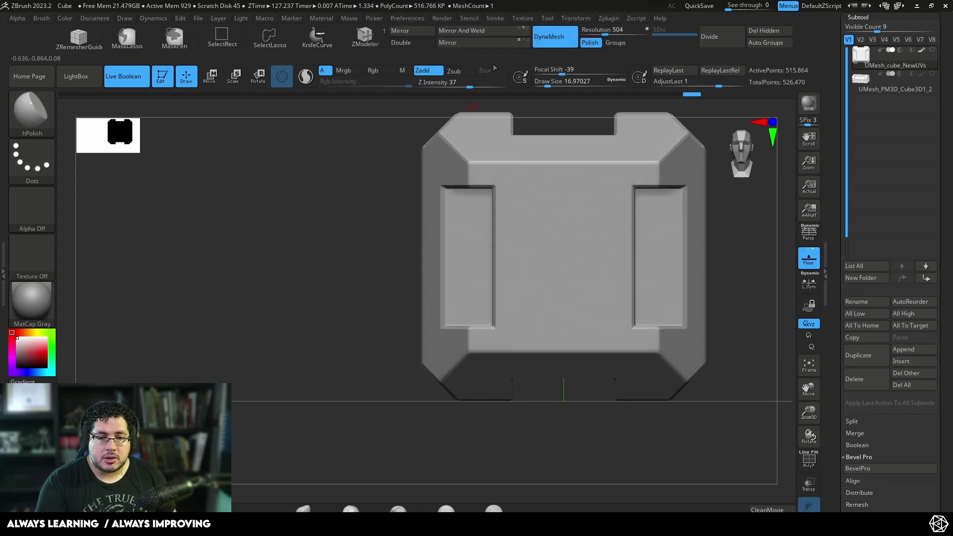
left_click_drag(409, 197, 317, 283)
left_click(499, 36)
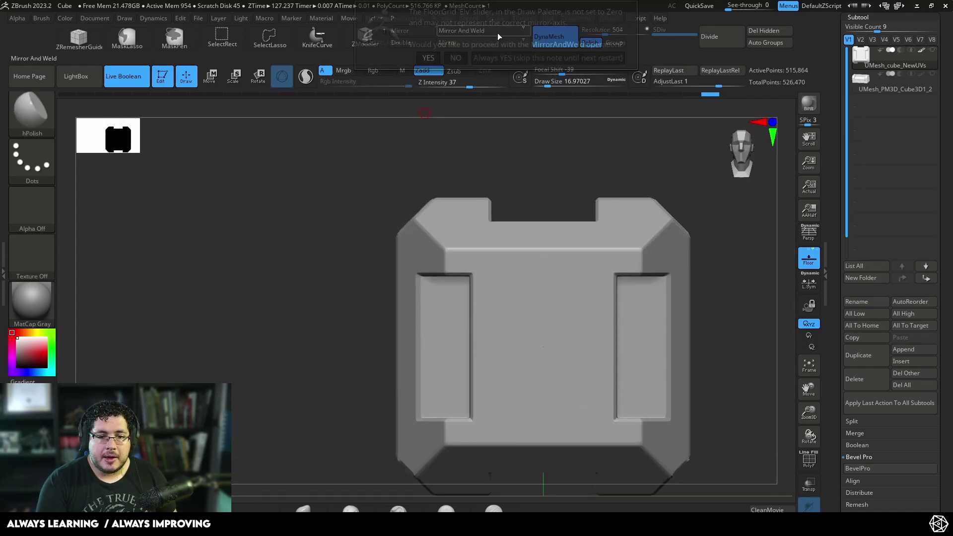
left_click(428, 58)
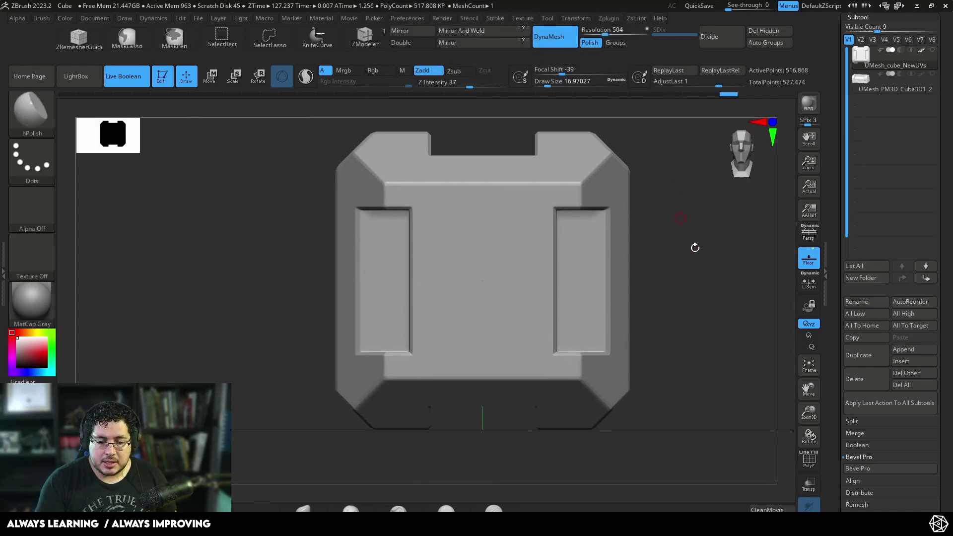
Select the UMesh_PM3D_Cube3D1_2 subtool, inspect its detected edges from several angles in BevelPro, and leave without bevelling
left_click_drag(695, 247, 679, 226)
left_click_drag(658, 389, 729, 300)
left_click(881, 90)
left_click(873, 468)
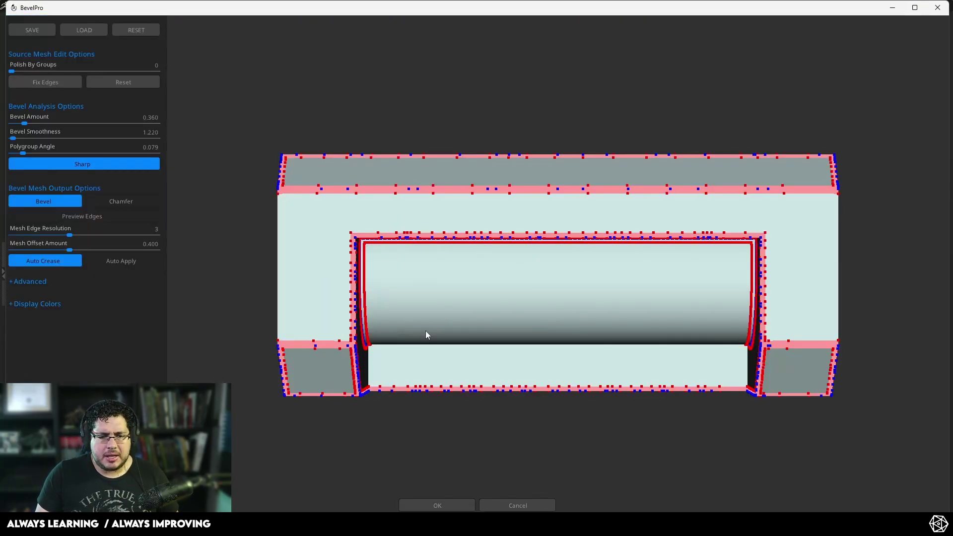
left_click_drag(426, 335, 507, 419)
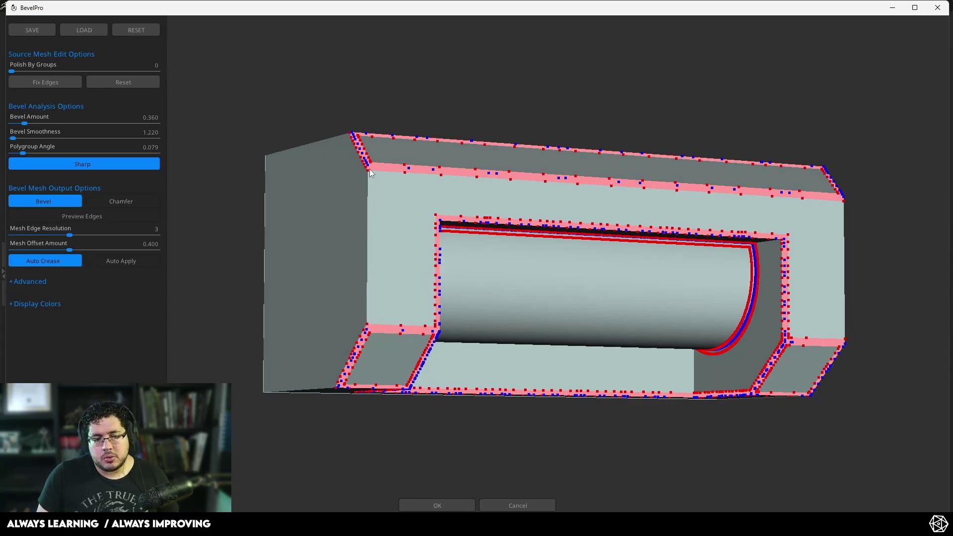
left_click_drag(569, 461, 621, 480)
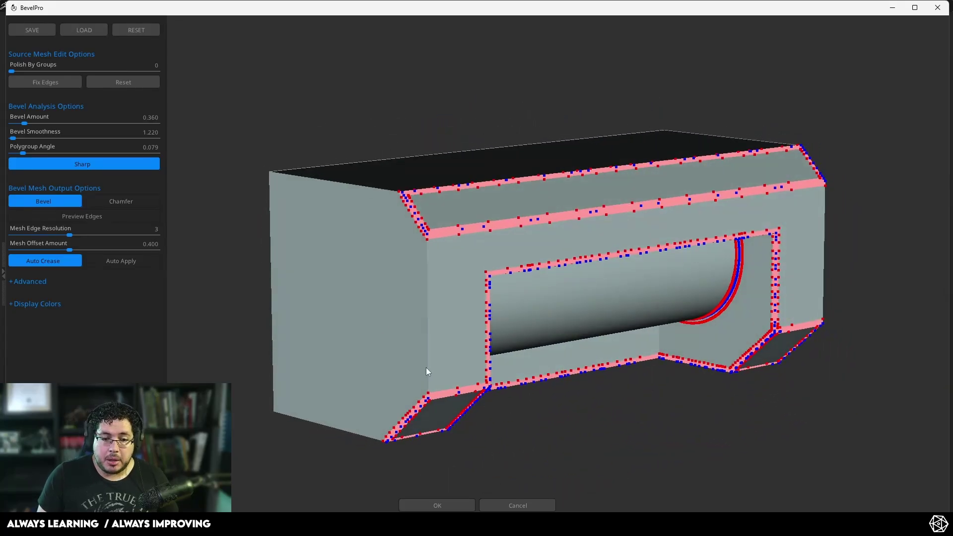
left_click_drag(402, 282, 555, 465)
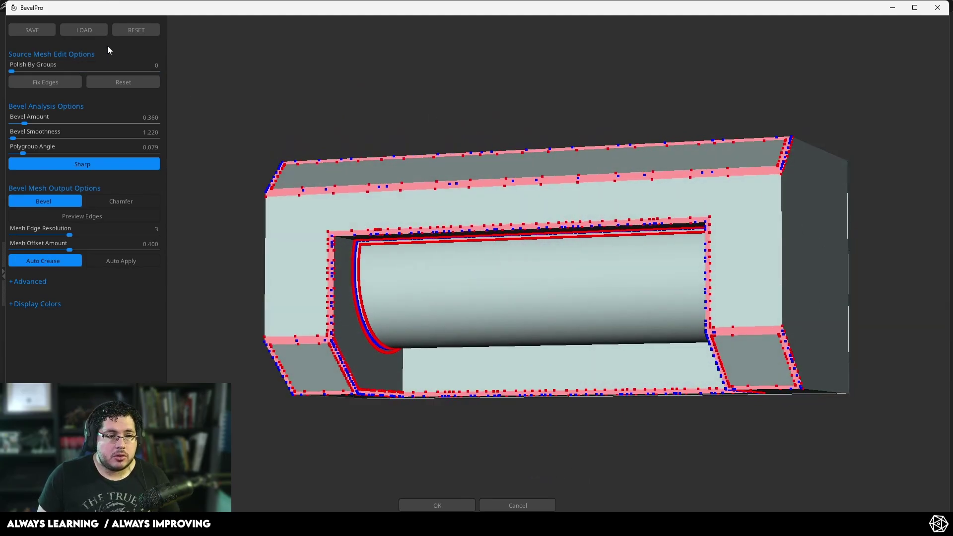
left_click(513, 506)
Show the polyframe on the subtool and hide the outer columns of faces at both ends with SelectRect in front view
left_click_drag(574, 406, 310, 175)
left_click(810, 463)
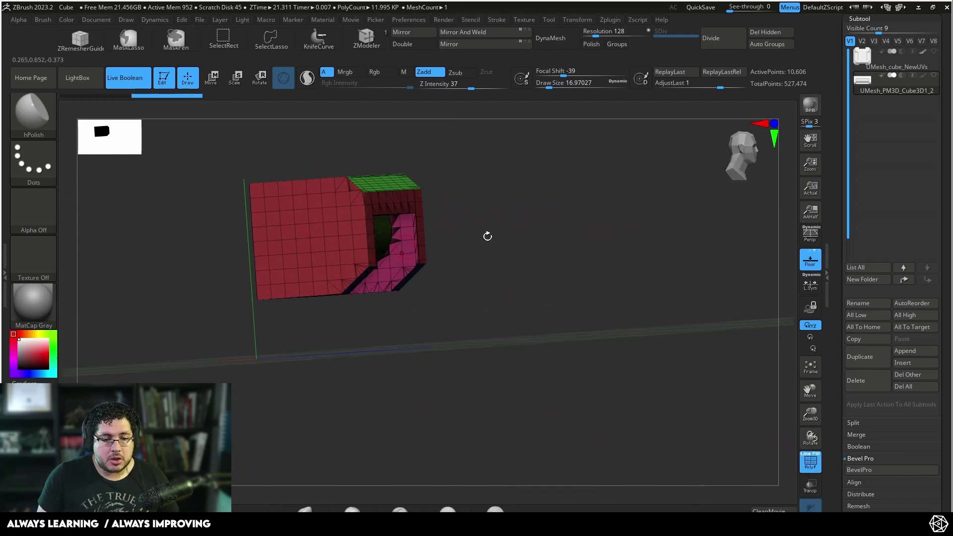
left_click_drag(487, 236, 328, 333, "shift")
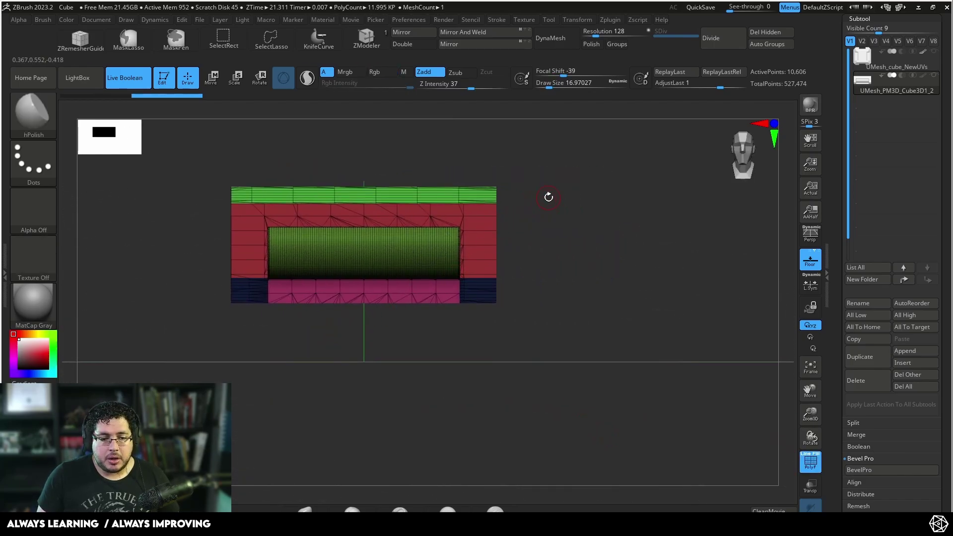
left_click_drag(551, 166, 487, 348, "ctrl+shift")
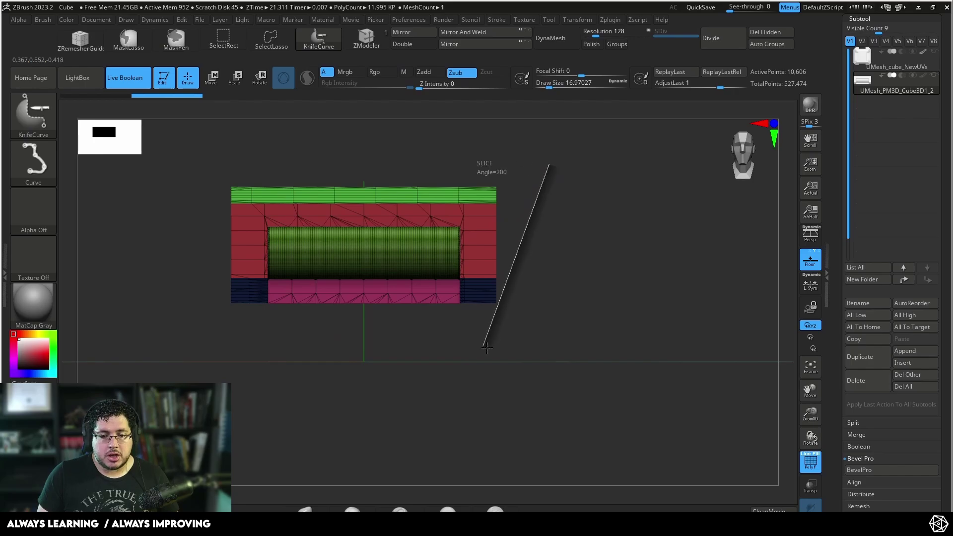
left_click(223, 37)
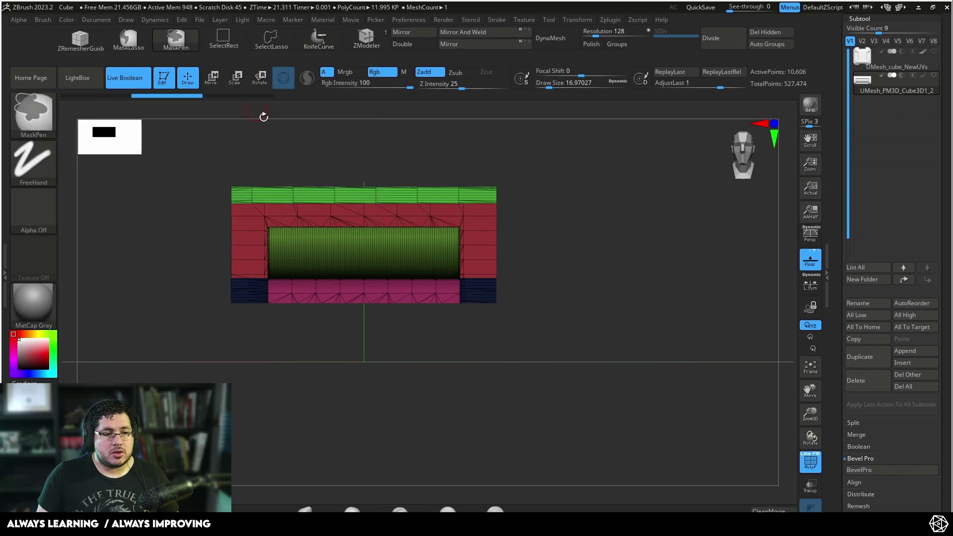
mouse_move(525, 125)
left_mouse_down()
mouse_move(517, 255)
mouse_move(489, 353)
left_mouse_up()
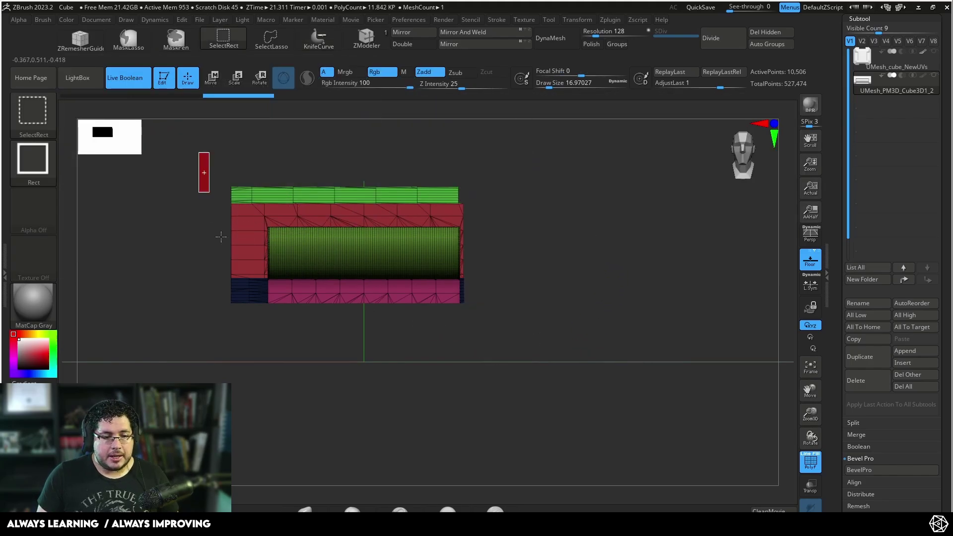
left_click_drag(239, 317, 239, 317, "ctrl+alt+shift")
Invert the visibility to show only the end sections, then try a further rectangular hide from the side and undo it
left_click_drag(255, 349, 347, 354)
left_click_drag(347, 355, 604, 377, "alt")
left_click_drag(420, 364, 420, 364, "ctrl+alt+shift")
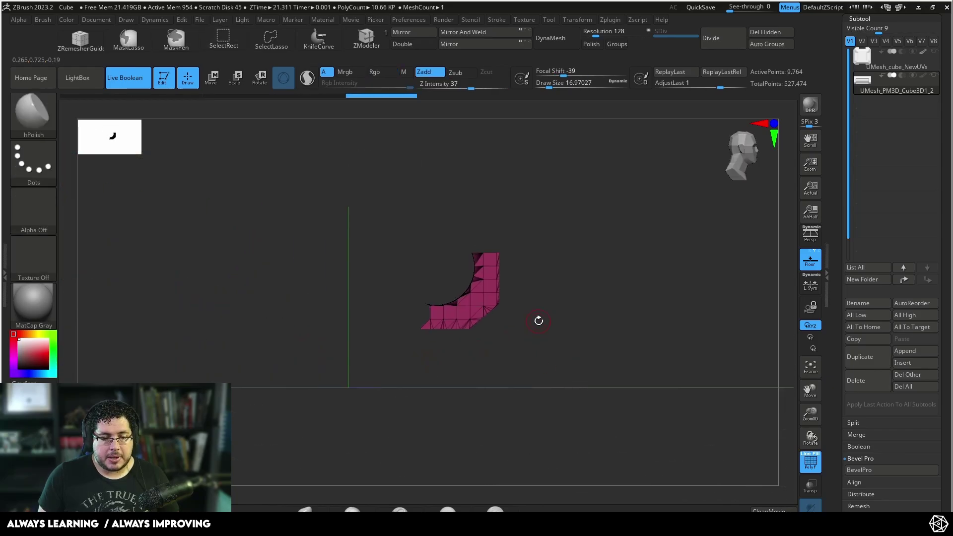
left_click_drag(596, 357, 506, 369, "ctrl+shift")
mouse_move(409, 158)
left_mouse_down("ctrl+alt+shift")
mouse_move(446, 320)
mouse_move(596, 368)
mouse_move(648, 366)
mouse_move(598, 273)
left_mouse_up("ctrl+alt+shift")
key("ctrl+z")
Hide the inner faces and leftover triangles around the end sections so only the flat outer side faces remain
left_click_drag(533, 409, 530, 463, "shift")
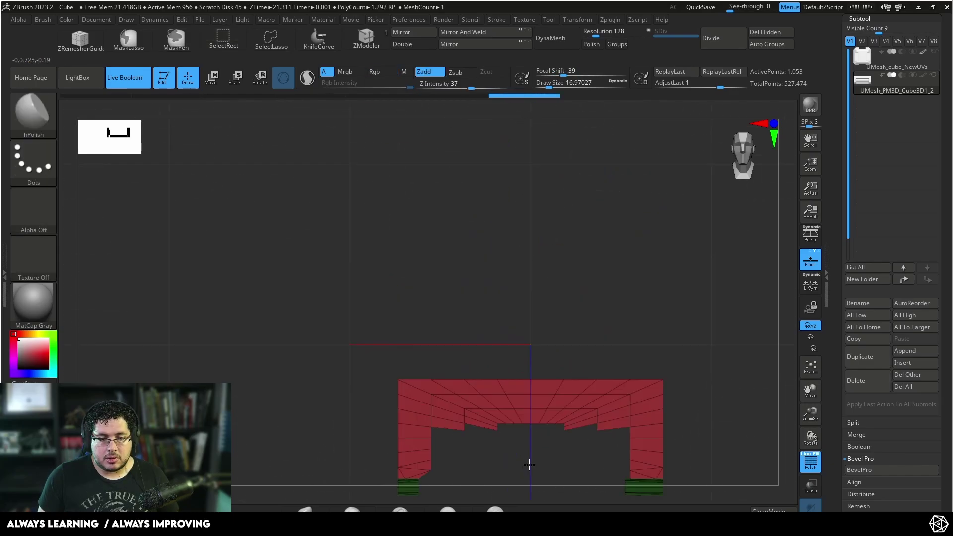
left_click_drag(561, 317, 507, 149, "alt")
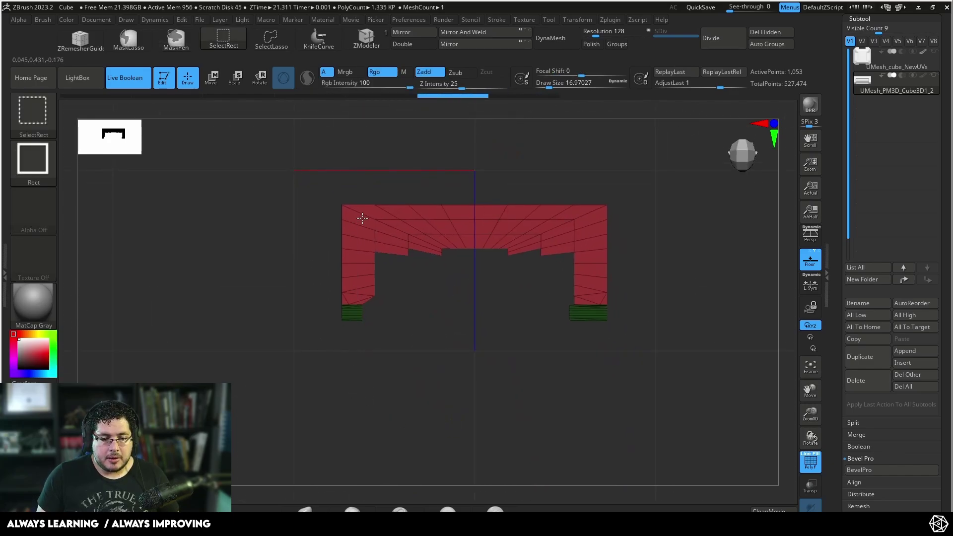
mouse_move(362, 218)
left_mouse_down("ctrl+alt+shift")
mouse_move(489, 394)
mouse_move(603, 393)
left_mouse_up("ctrl+alt+shift")
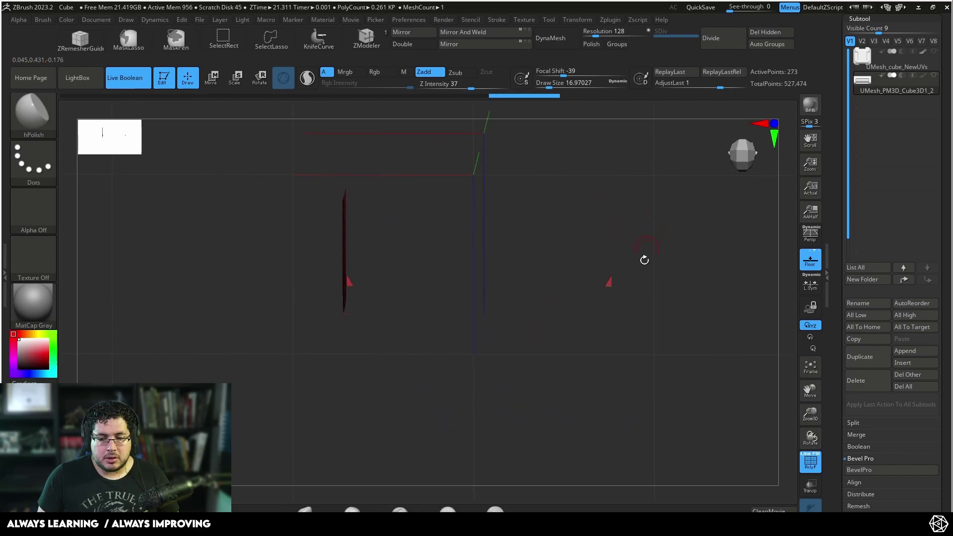
left_click_drag(395, 290, 352, 311, "ctrl+alt+shift")
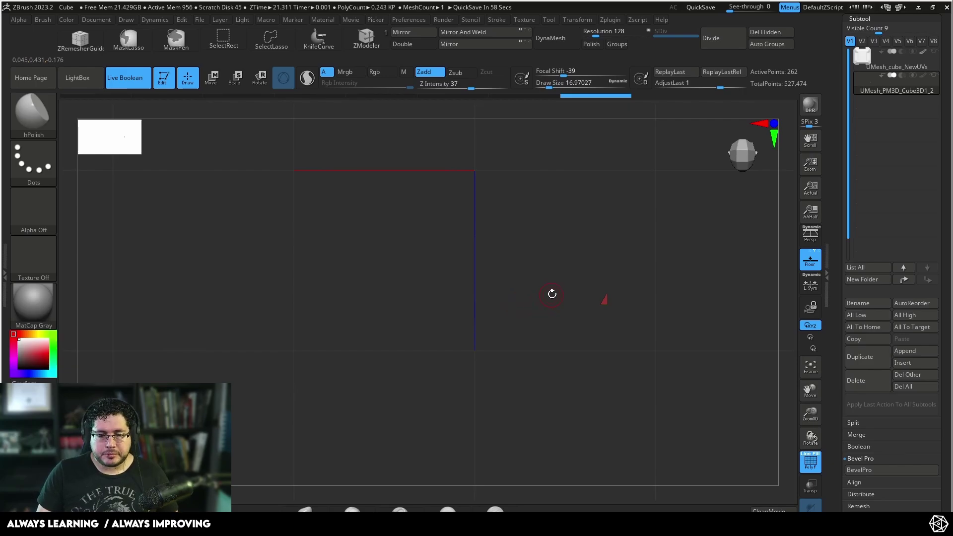
mouse_move(599, 326)
left_mouse_down("ctrl+alt+shift")
mouse_move(645, 366)
mouse_move(620, 334)
mouse_move(551, 352)
mouse_move(504, 329)
mouse_move(589, 410)
mouse_move(645, 395)
mouse_move(627, 251)
mouse_move(599, 245)
left_mouse_up("ctrl+alt+shift")
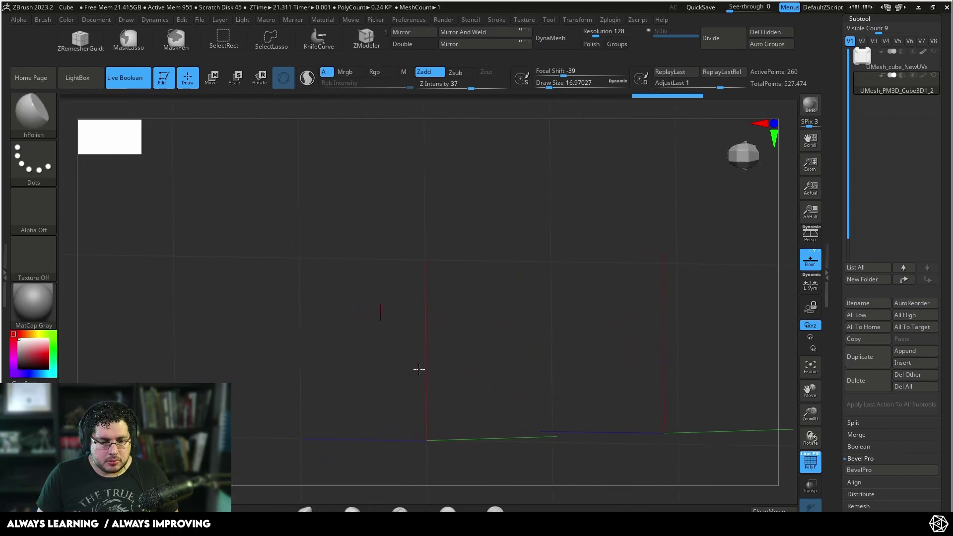
Assign the isolated outer side faces their own polygroup and bring the whole subtool back into view
left_click_drag(351, 385, 450, 368)
left_click_drag(527, 343, 544, 361)
left_click(679, 322, "ctrl")
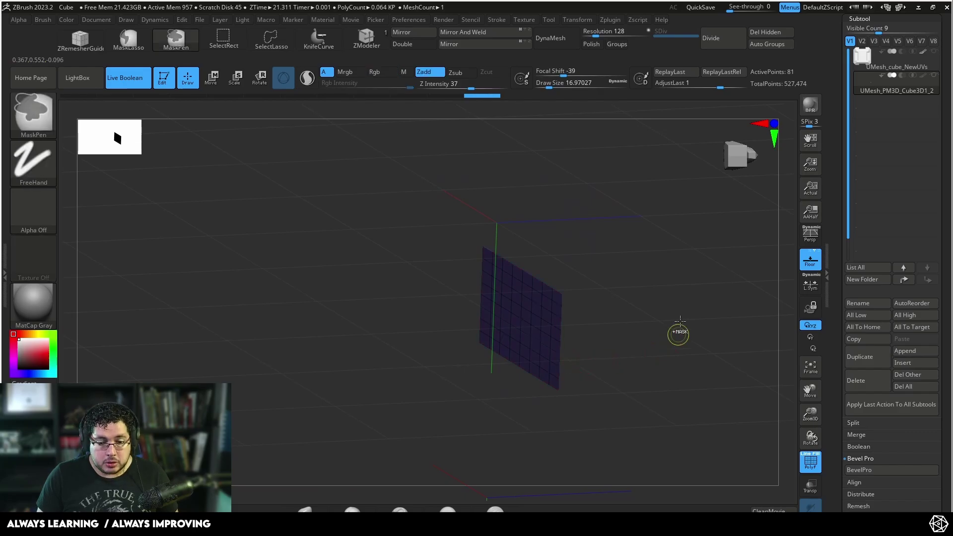
left_click(681, 321, "ctrl+shift")
left_click_drag(712, 284, 586, 273)
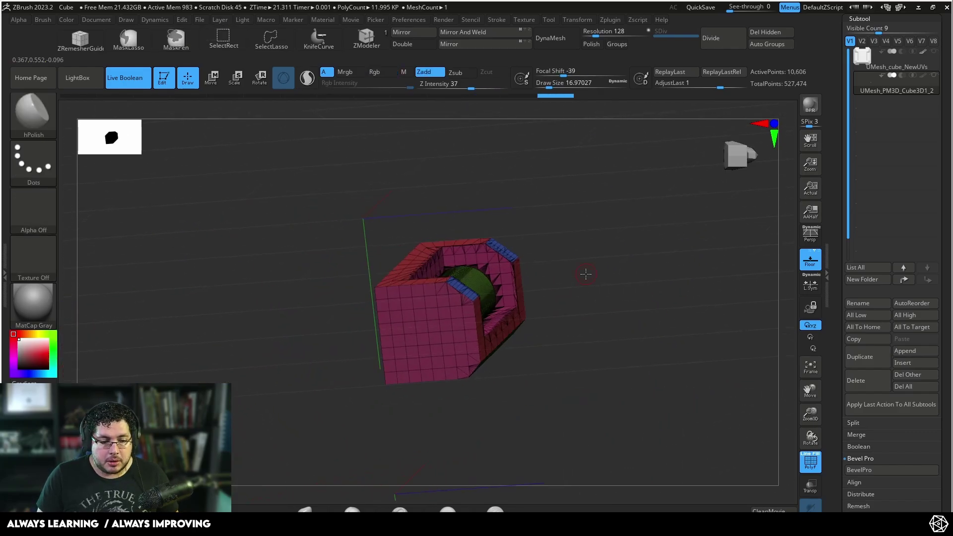
Reopen BevelPro on the regrouped subtool, check its side edges, and try to increase the bevel amount
left_click_drag(623, 320, 793, 427)
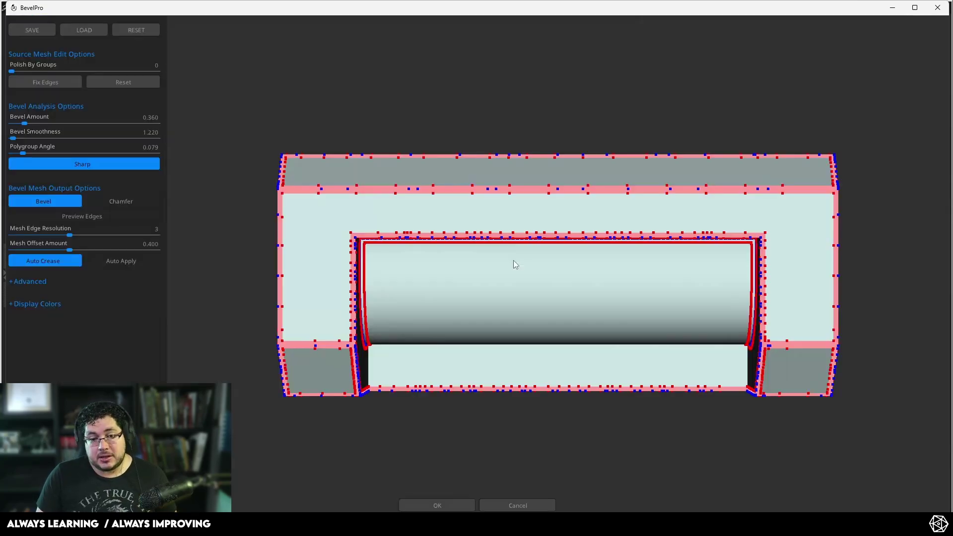
left_click_drag(251, 266, 317, 193)
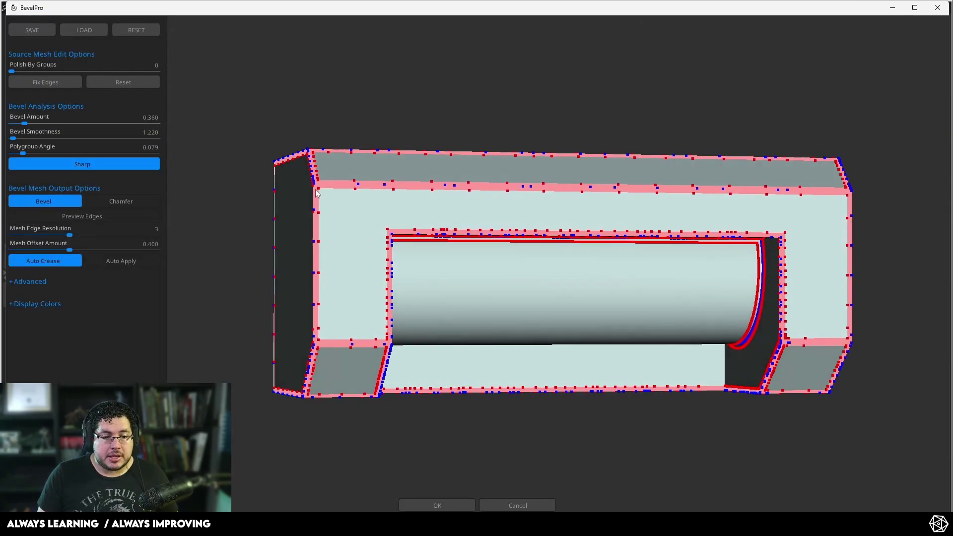
left_click(31, 124)
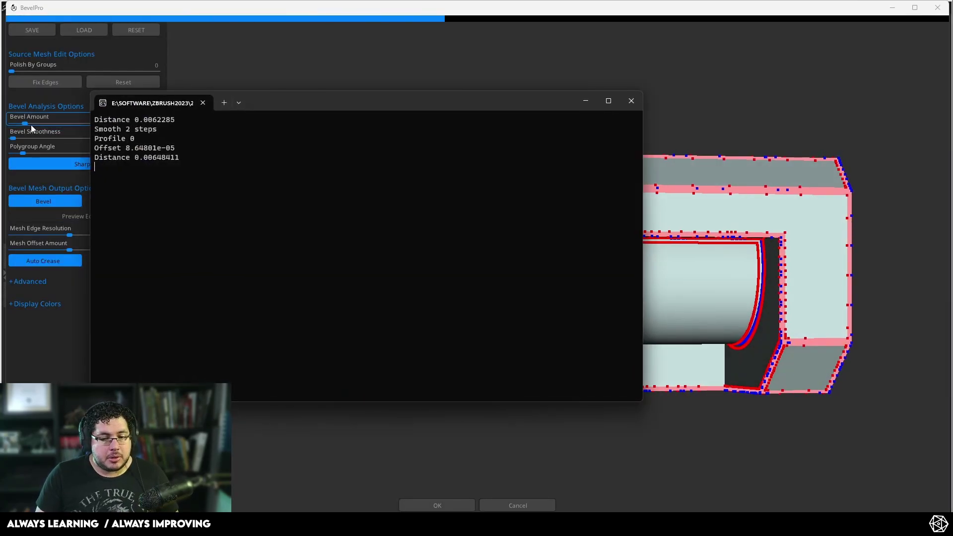
left_click(631, 100)
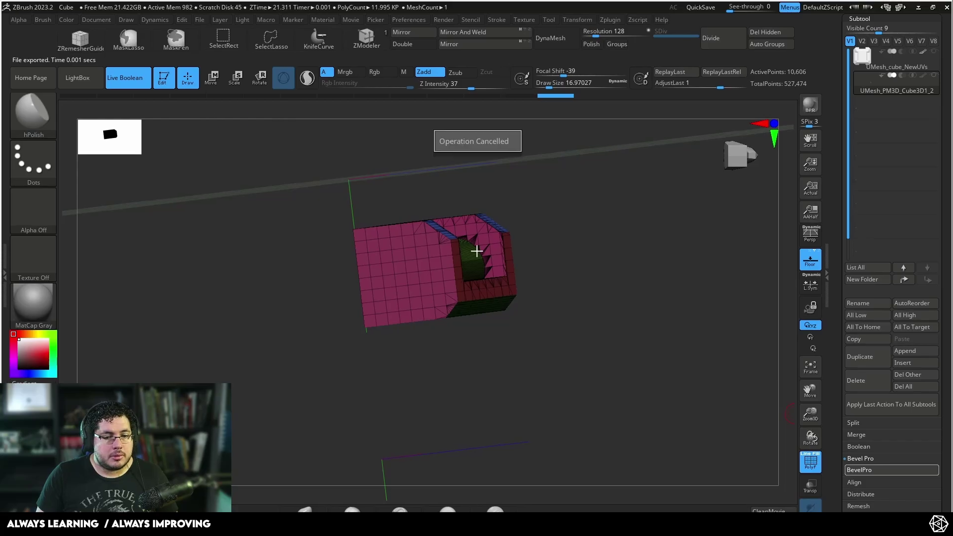
Apply BevelPro to the clip piece with bevel amount about 0.58 and Auto Apply enabled, and turn off the polyframe display
left_click_drag(594, 291, 750, 344)
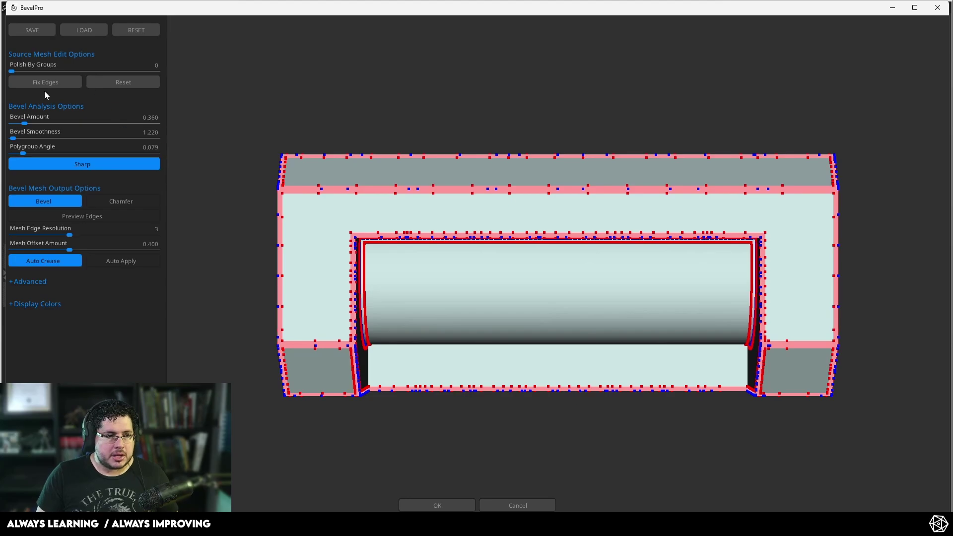
mouse_move(31, 121)
left_mouse_down()
mouse_move(25, 126)
mouse_move(36, 125)
left_mouse_up()
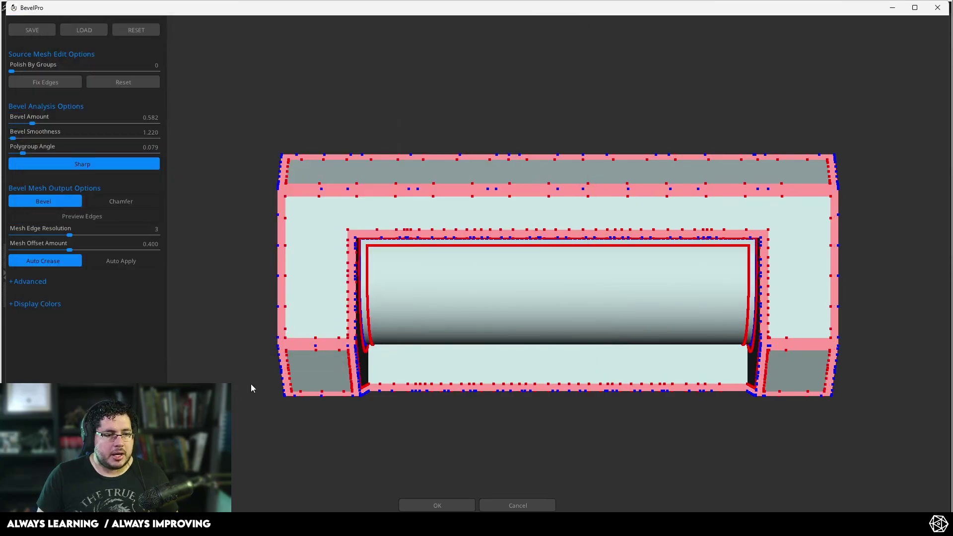
left_click(125, 262)
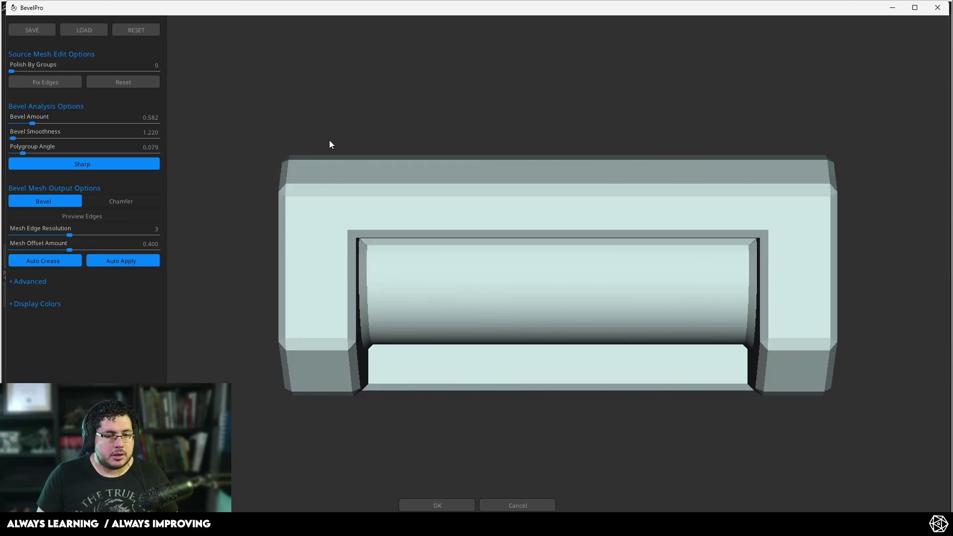
left_click(455, 504)
left_click_drag(454, 395, 665, 378)
left_click(808, 462)
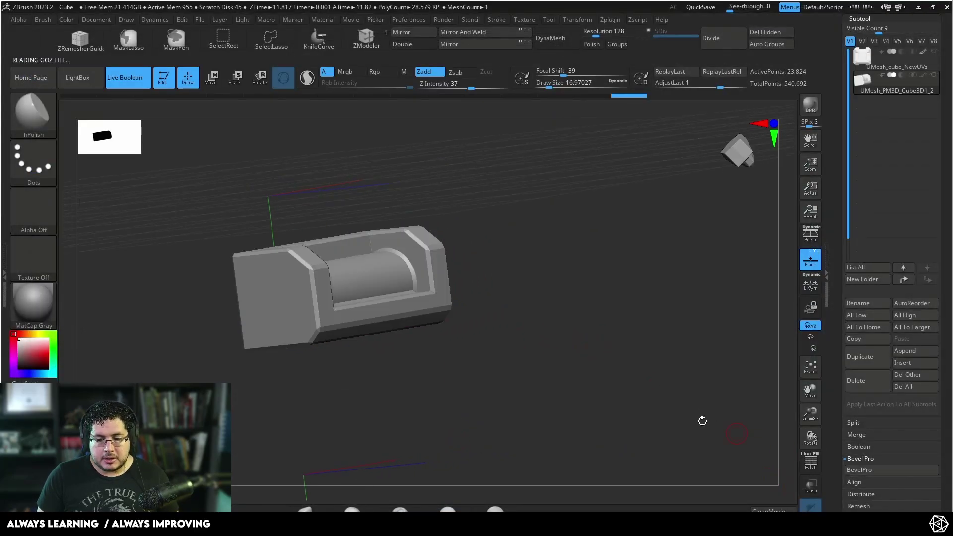
Show the main body subtool again and check the bevelled clip against it from the front
left_click_drag(702, 421, 463, 369)
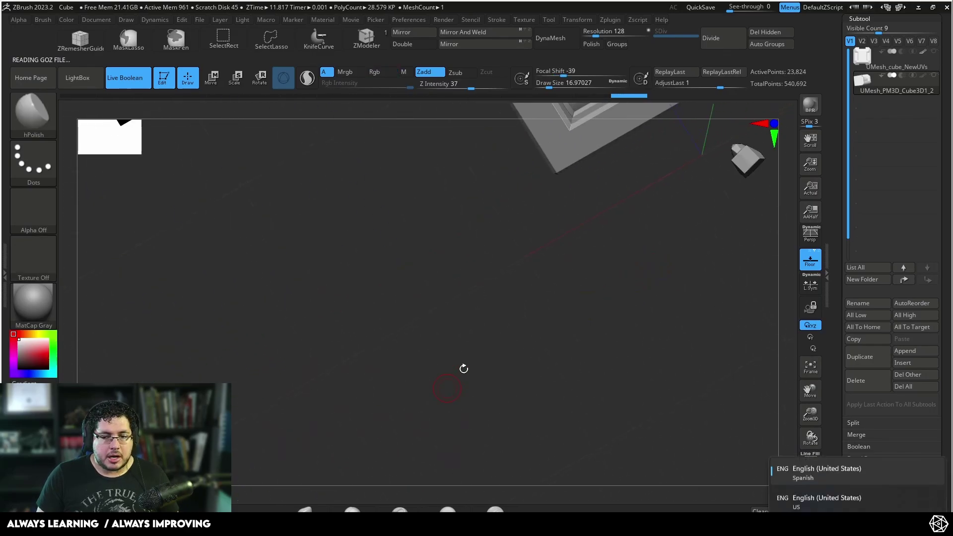
left_click_drag(707, 177, 829, 128)
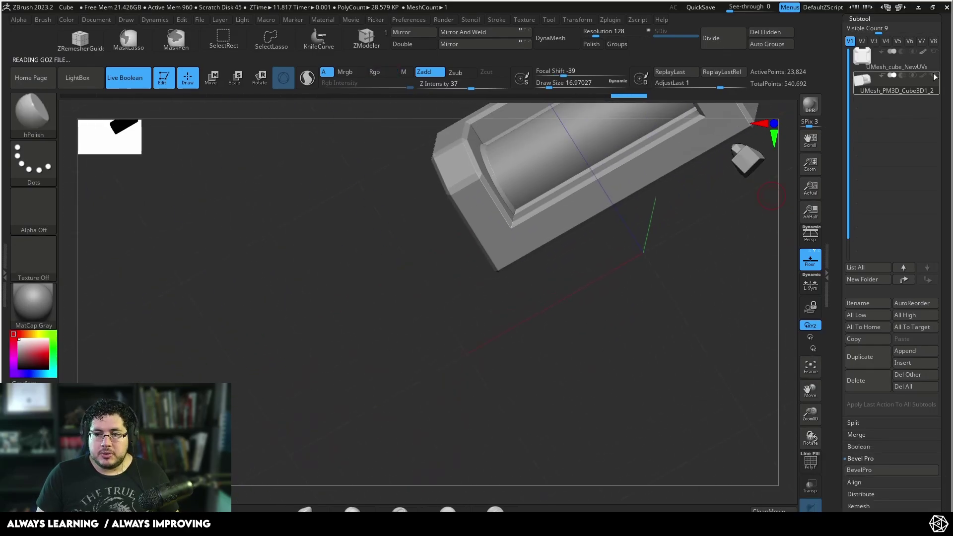
left_click(934, 52)
left_click_drag(656, 361, 630, 298, "alt")
left_click_drag(338, 308, 676, 346)
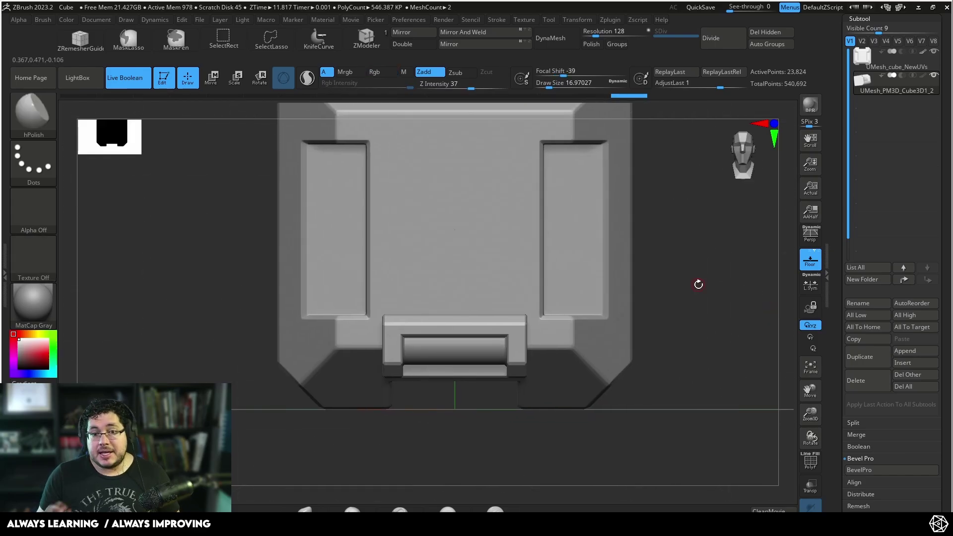
left_click_drag(723, 274, 661, 245, "alt")
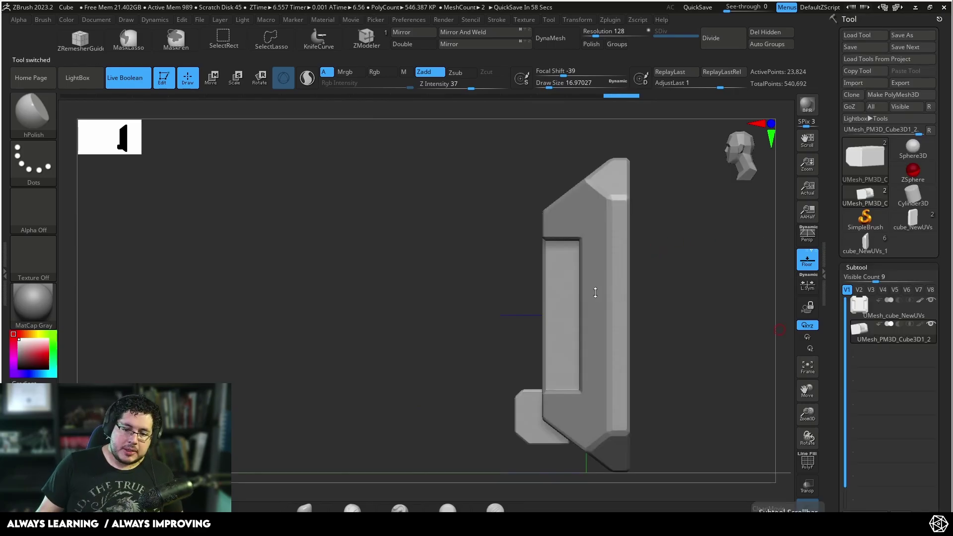
Select the main body subtool in side view, duplicate it and activate the transform gizmo on the copy
left_click_drag(440, 312, 272, 287)
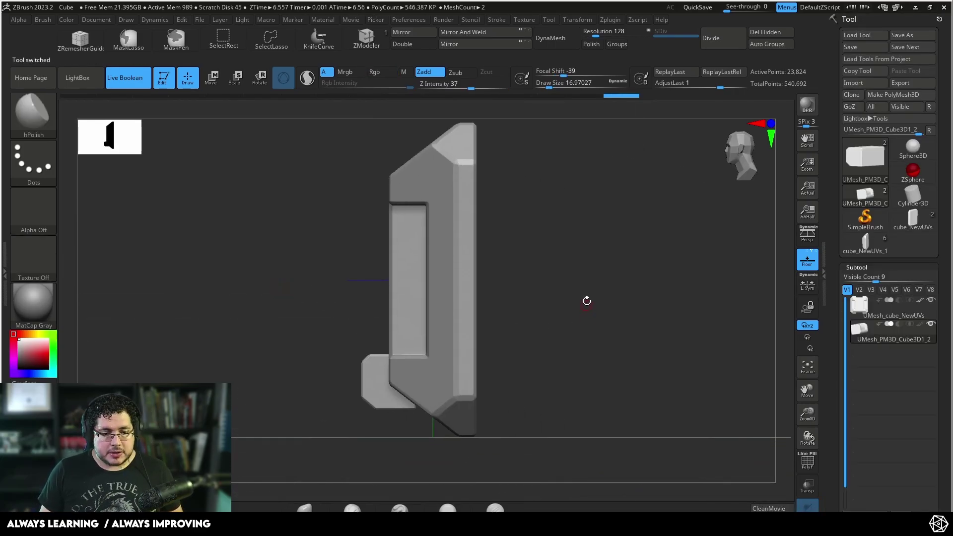
left_click_drag(587, 300, 643, 308, "shift")
mouse_move(751, 311)
left_mouse_down("alt")
mouse_move(754, 287)
mouse_move(744, 271)
left_mouse_up("alt")
mouse_move(739, 278)
left_mouse_down()
mouse_move(695, 287)
mouse_move(645, 318)
left_mouse_up()
mouse_move(640, 317)
left_mouse_down("alt")
mouse_move(624, 282)
mouse_move(573, 245)
mouse_move(576, 281)
mouse_move(612, 306)
mouse_move(625, 351)
mouse_move(525, 357)
mouse_move(522, 321)
left_mouse_up("alt")
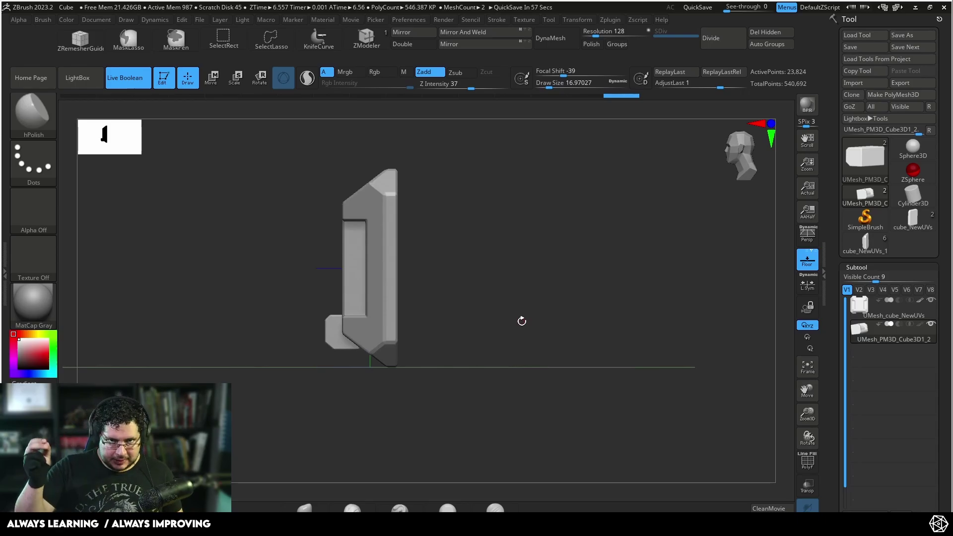
left_click_drag(545, 290, 600, 296, "alt")
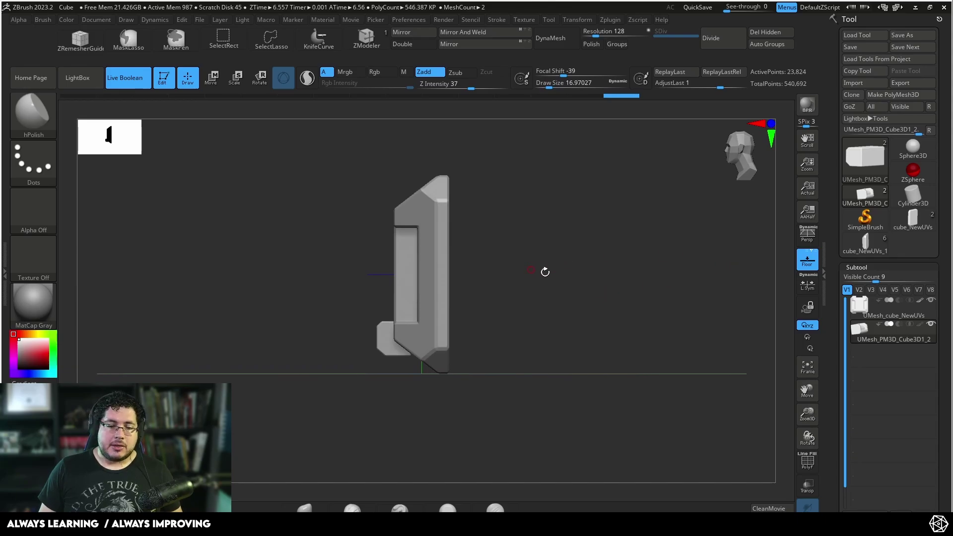
left_click(448, 213, "alt")
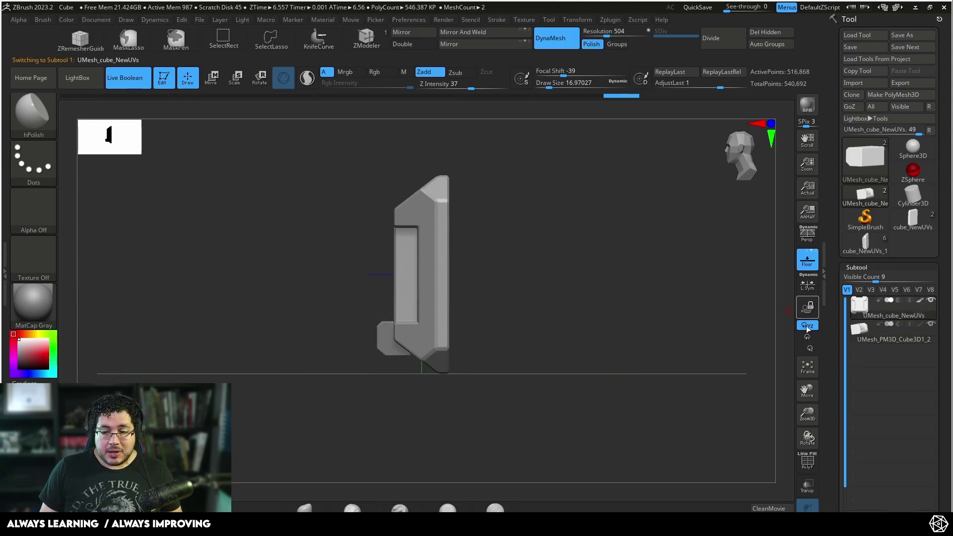
scroll(930, 474, "down", 3)
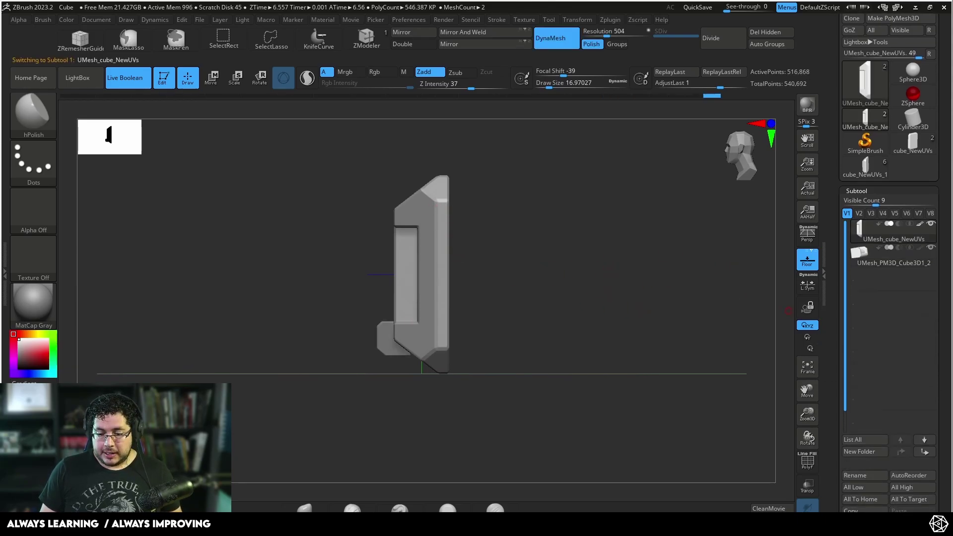
key("ctrl+shift+d")
key("e")
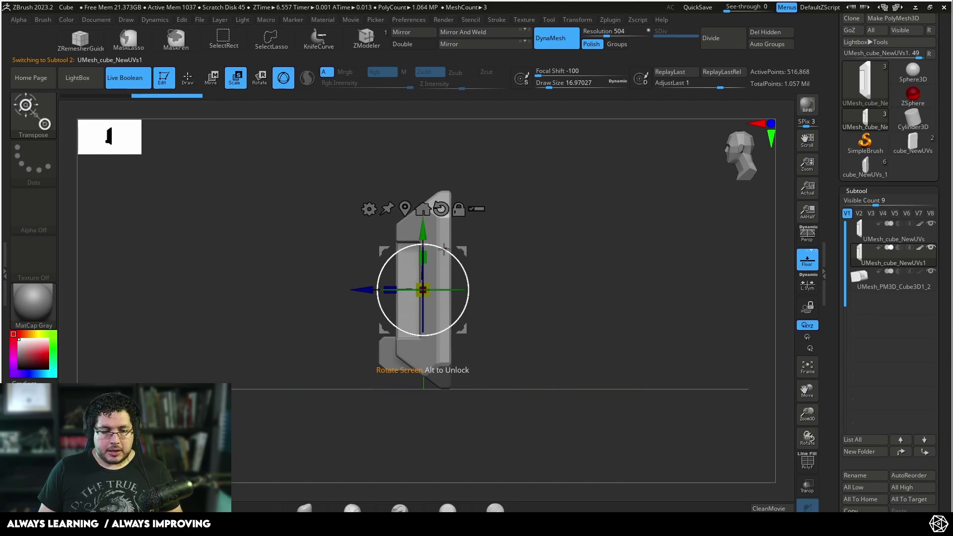
Rotate the duplicated body half a turn and move it about 0.52 along Z so both halves sit back to back
left_click_drag(443, 248, 402, 331)
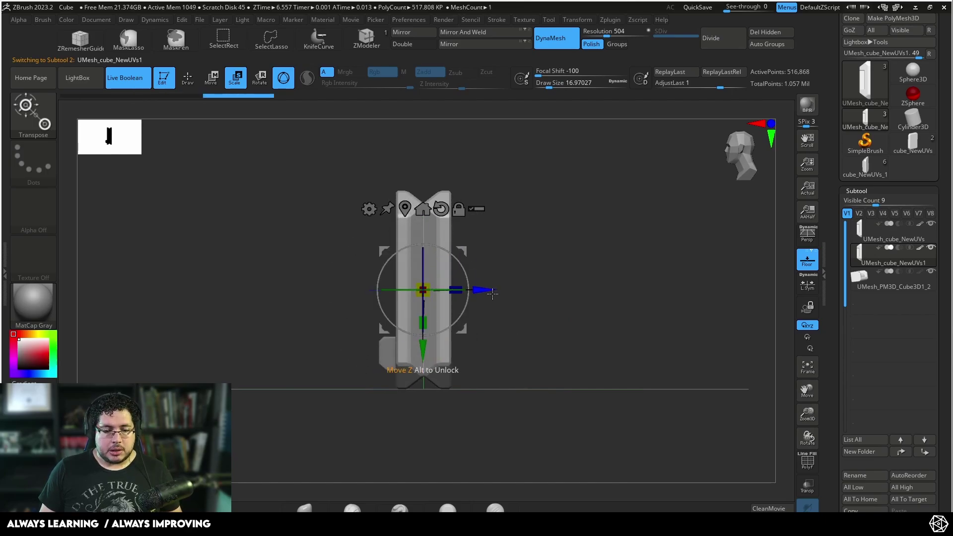
left_click_drag(492, 294, 540, 290)
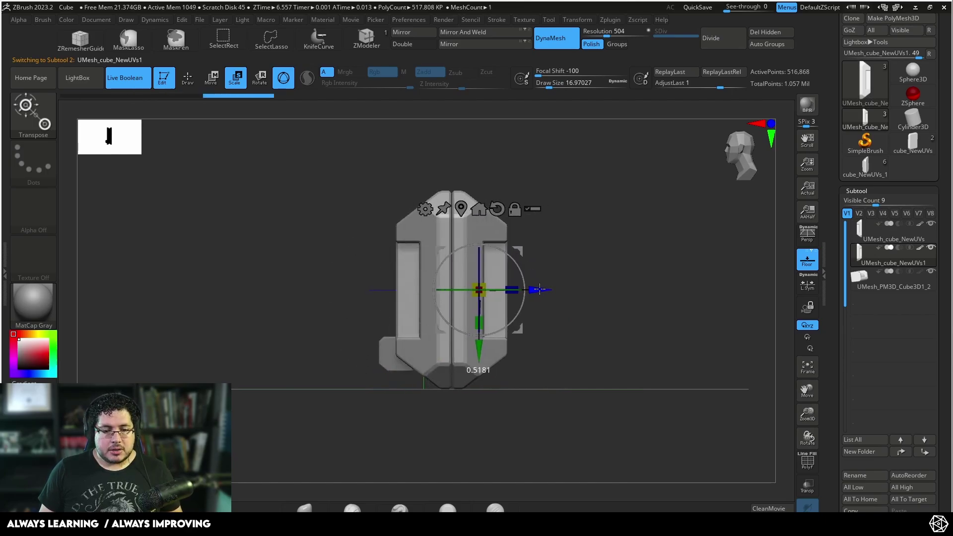
key("q")
Slice off the outer portion of the duplicated body with a vertical KnifeCurve cut, leaving a thin slab behind the main body
left_click_drag(572, 247, 590, 234, "alt")
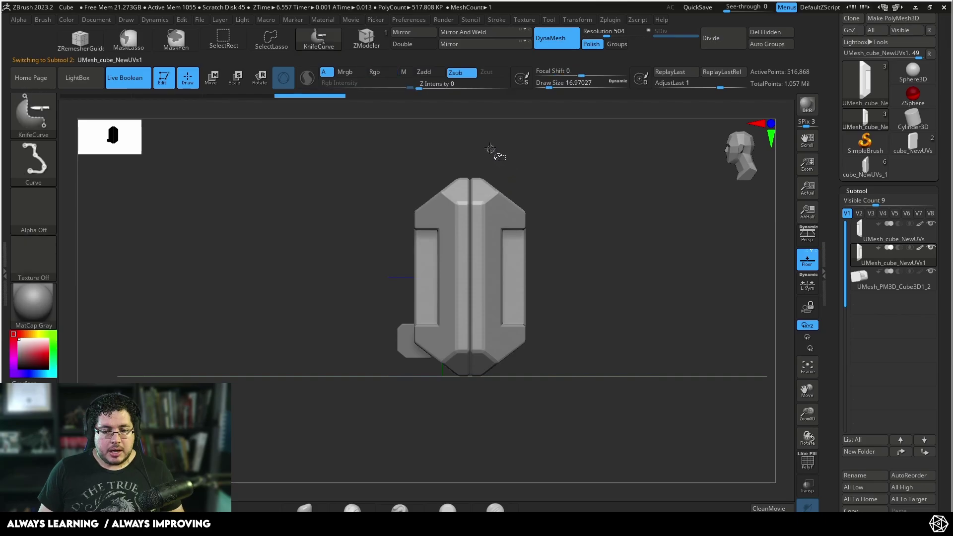
left_click_drag(490, 148, 495, 392, "ctrl+shift")
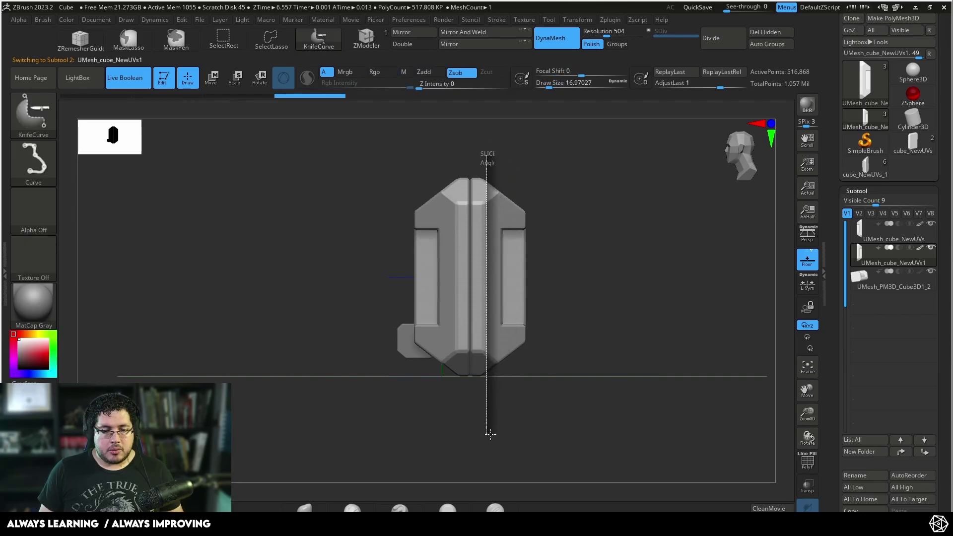
left_click_drag(491, 428, 492, 430, "ctrl+shift")
mouse_move(551, 377)
left_mouse_down()
mouse_move(565, 347)
mouse_move(555, 328)
mouse_move(545, 399)
mouse_move(570, 395)
mouse_move(560, 389)
mouse_move(573, 416)
mouse_move(605, 355)
mouse_move(570, 304)
mouse_move(567, 272)
mouse_move(568, 288)
mouse_move(581, 283)
mouse_move(557, 345)
mouse_move(560, 275)
mouse_move(656, 253)
mouse_move(620, 313)
left_mouse_up()
key("r")
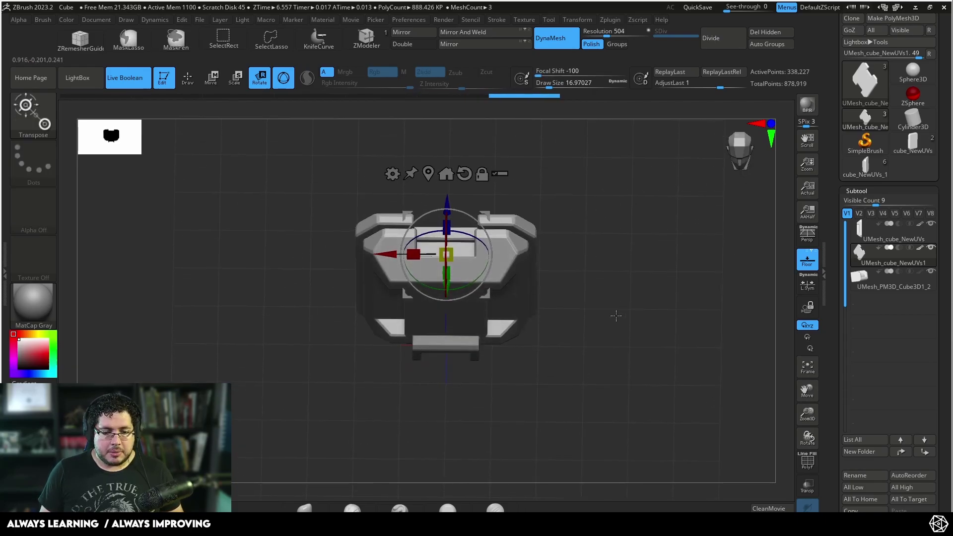
key("q")
left_click_drag(620, 308, 359, 190)
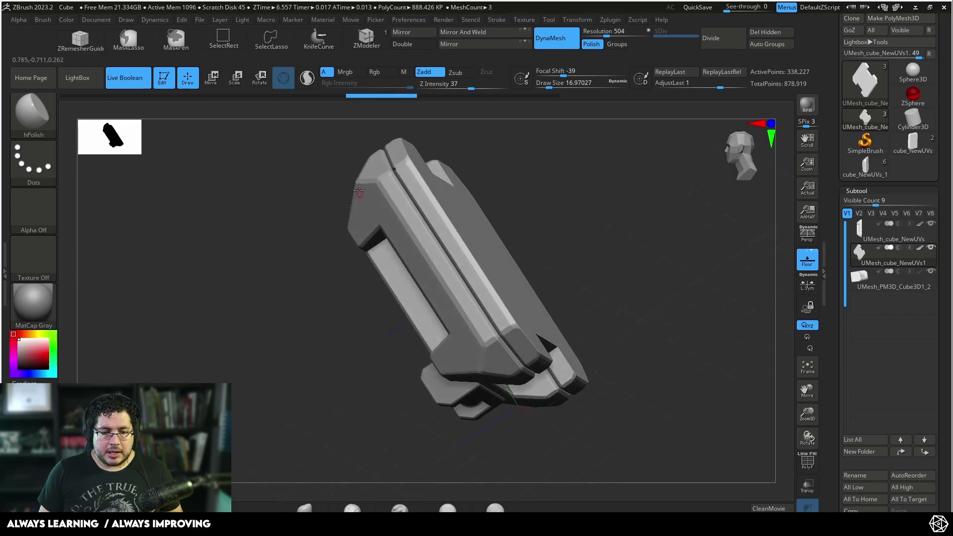
Centre the gizmo on the thin slab and move it along Z closer to the main body, leaving a narrow gap
left_click_drag(608, 298, 585, 287, "shift")
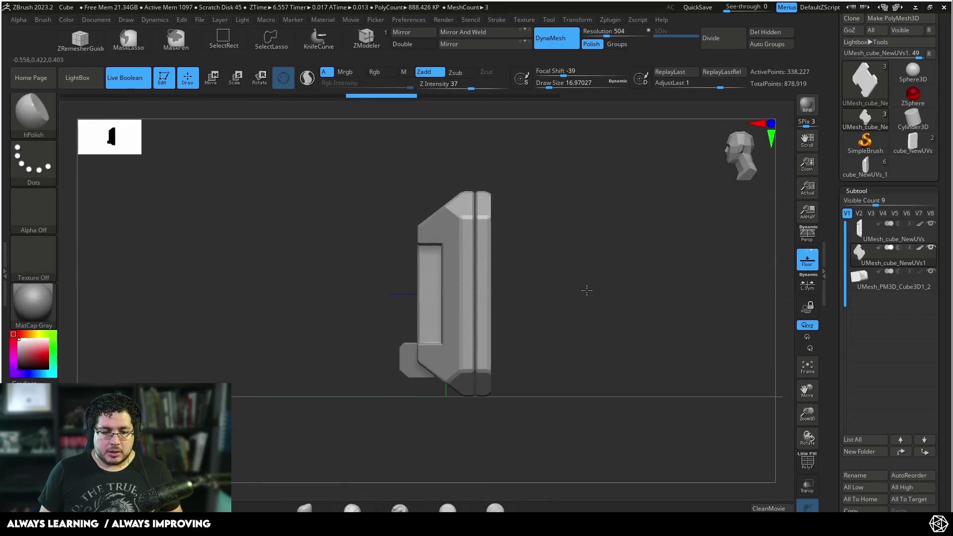
key("r")
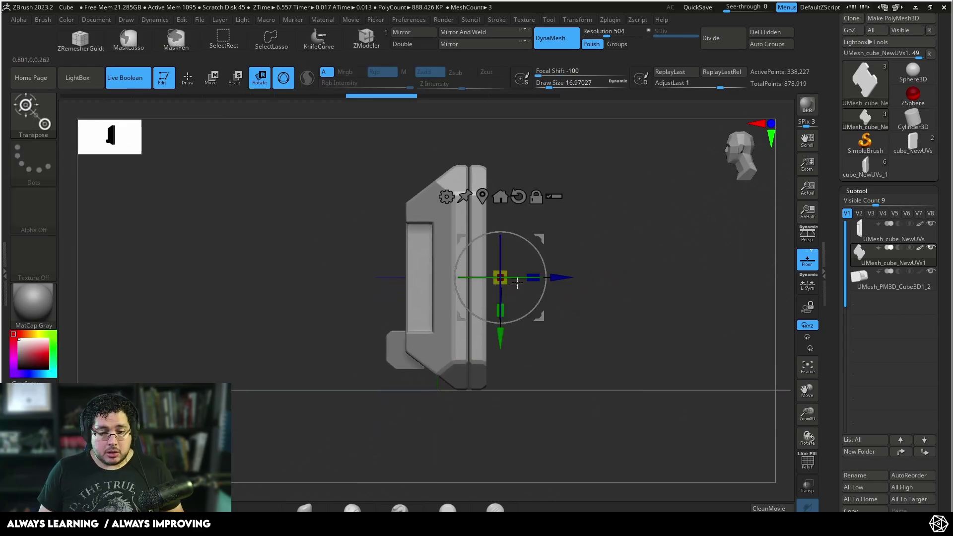
left_click(486, 197)
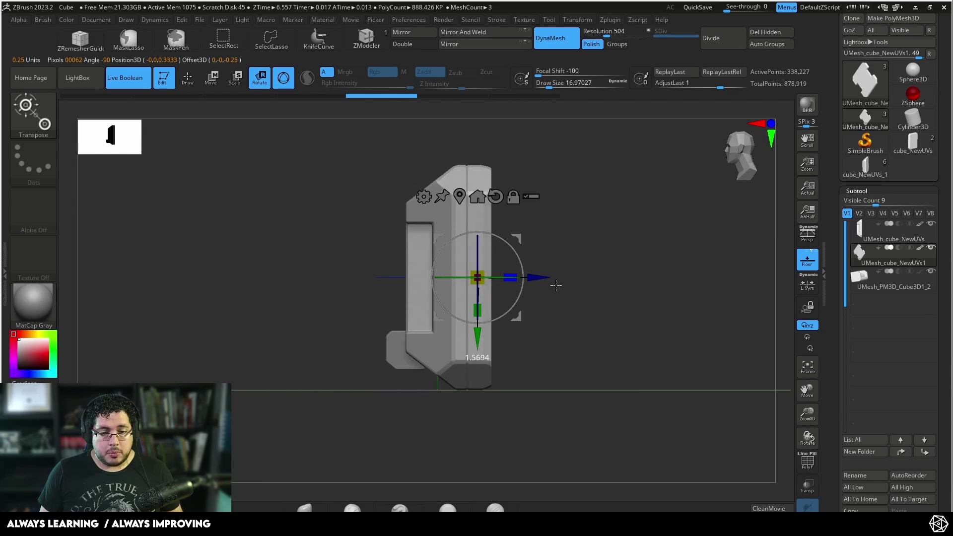
mouse_move(540, 277)
left_mouse_down()
mouse_move(549, 277)
mouse_move(539, 278)
left_mouse_up()
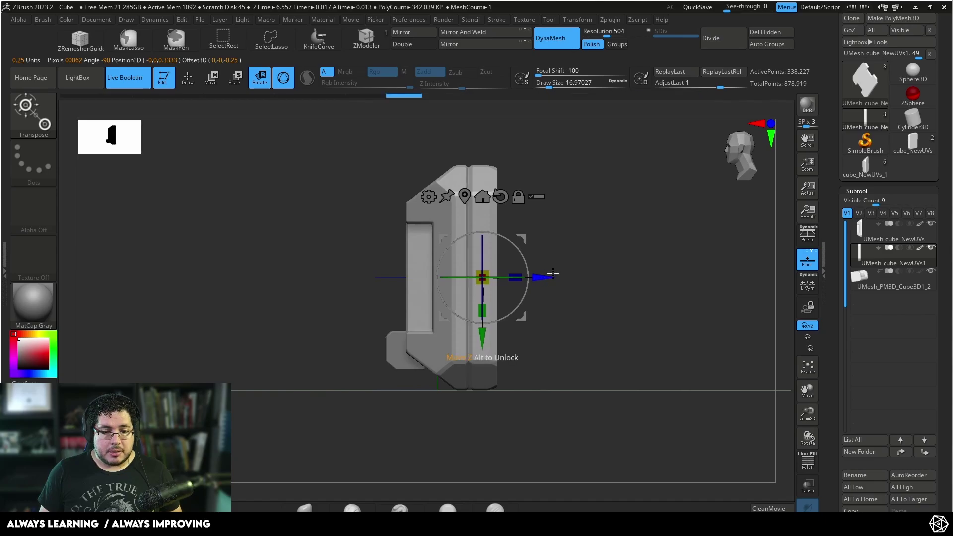
key("q")
Append a Cylinder3D as a new subtool and make it active for moving
mouse_move(586, 259)
left_mouse_down()
mouse_move(574, 431)
mouse_move(588, 313)
mouse_move(672, 314)
mouse_move(663, 335)
left_mouse_up()
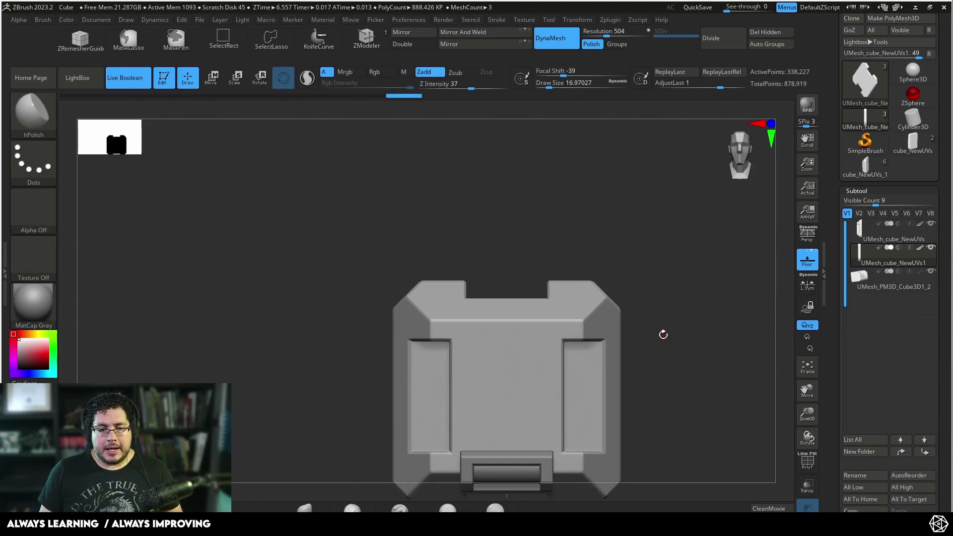
right_click_drag(521, 323, 500, 285, "ctrl")
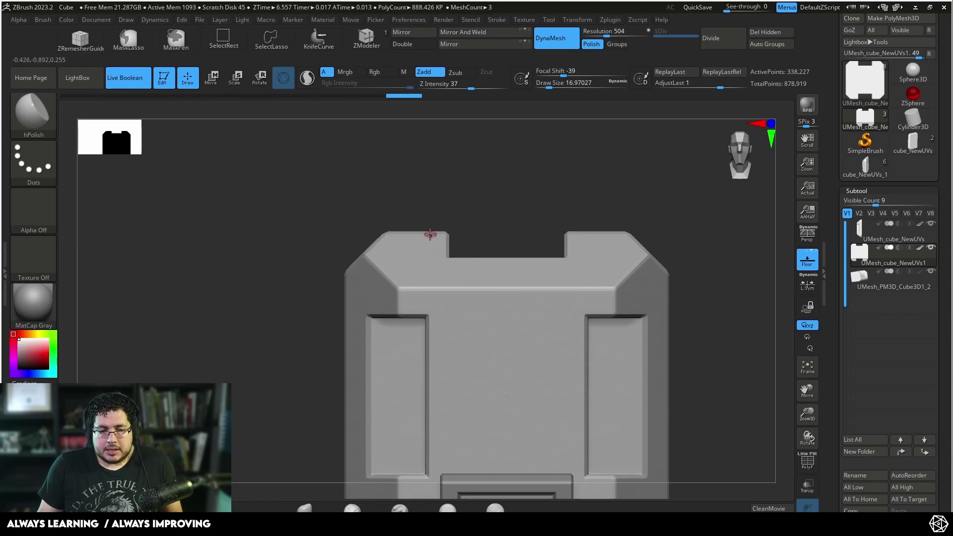
left_click_drag(710, 245, 626, 254, "alt")
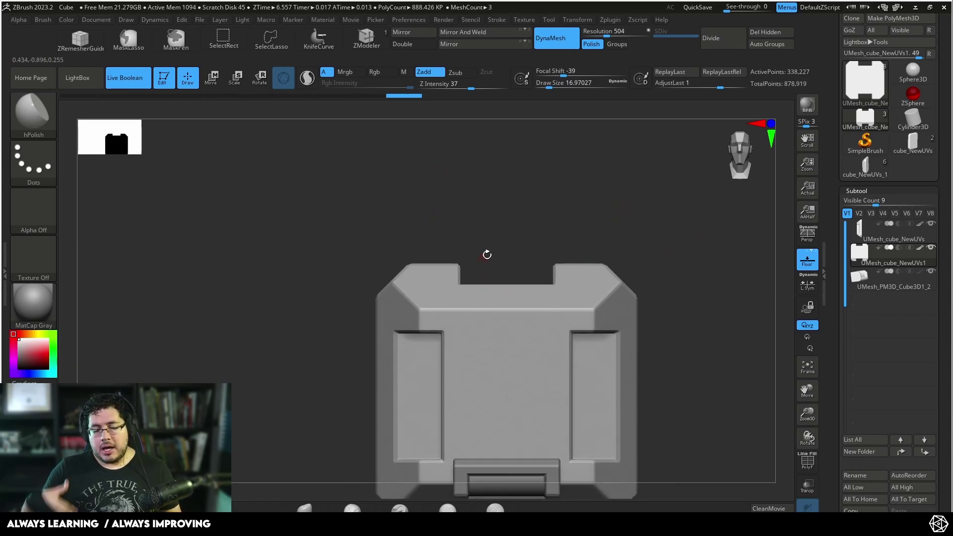
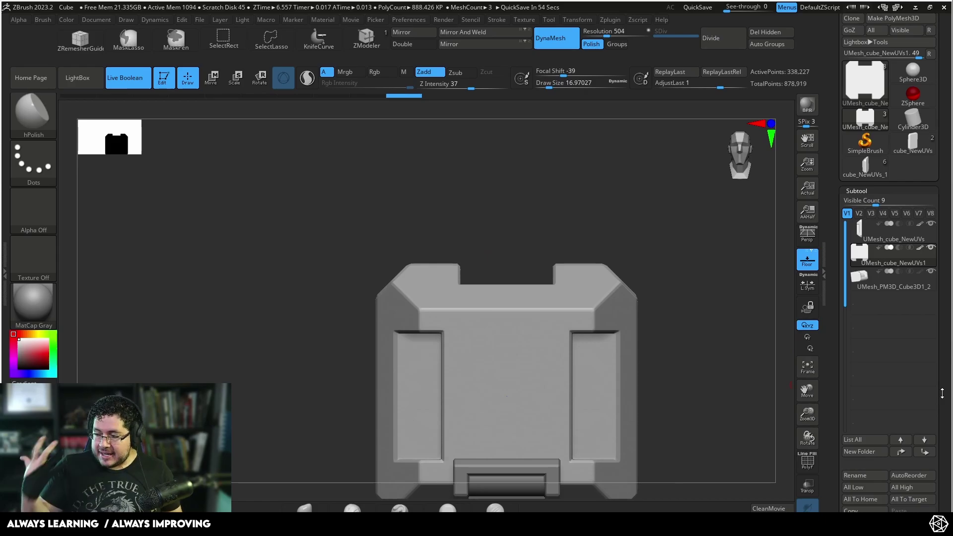
scroll(917, 397, "down", 4)
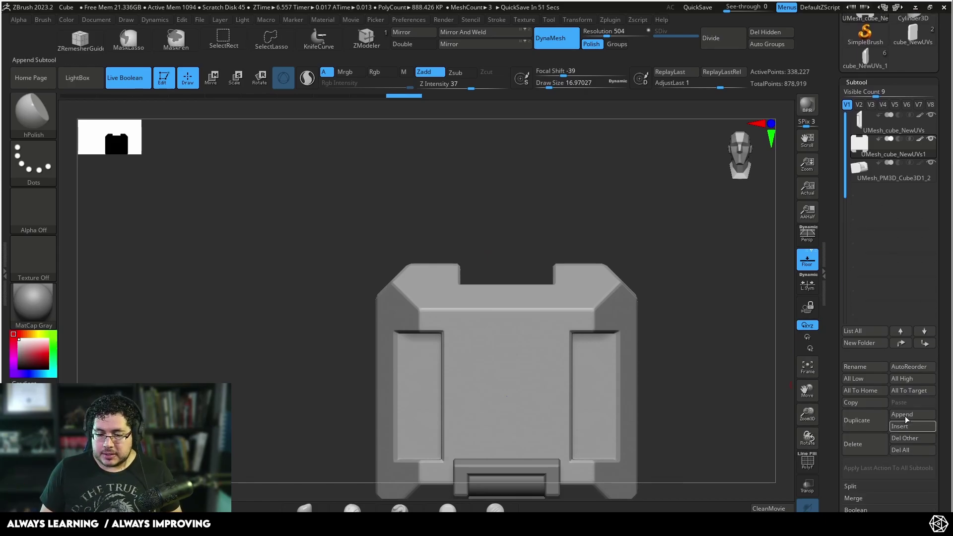
left_click(906, 415)
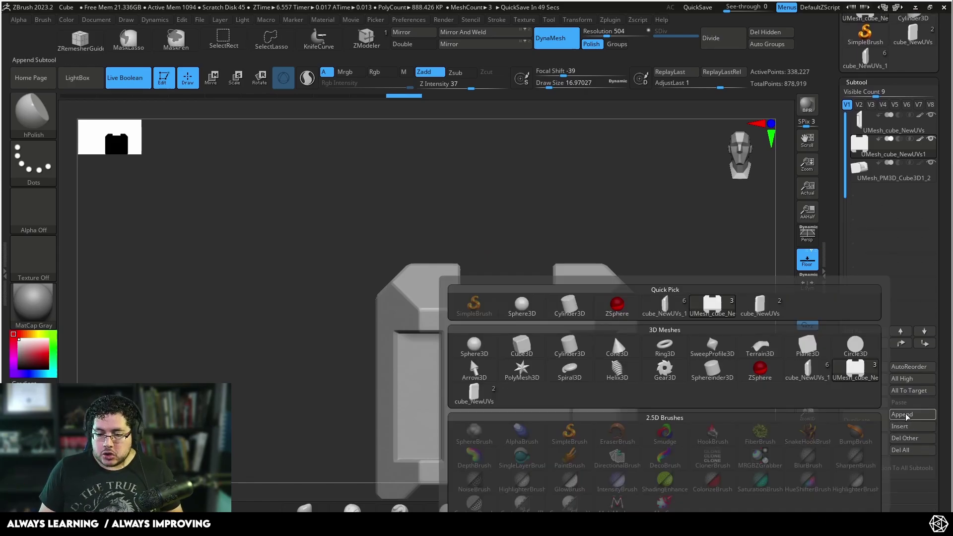
left_click(568, 311)
left_click(548, 340, "alt")
key("w")
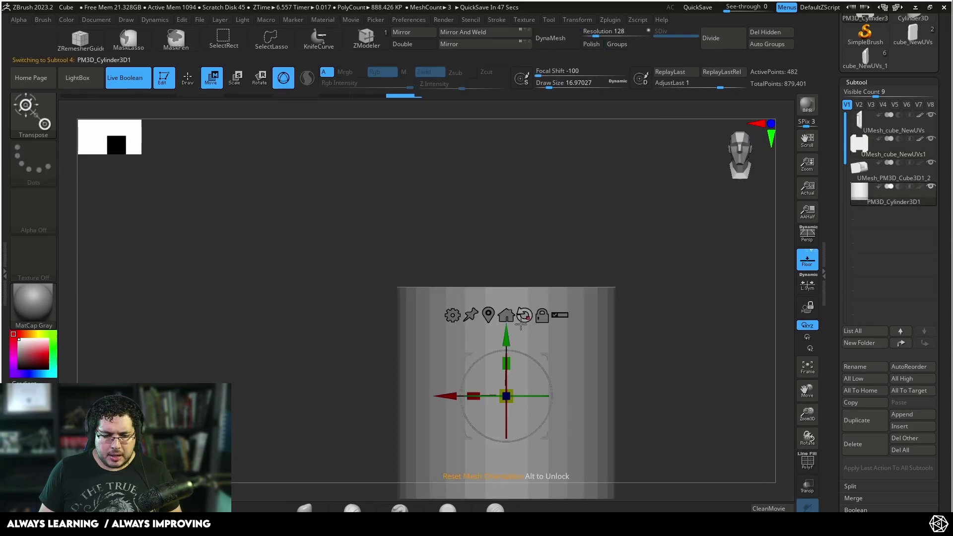
Move the cylinder up to the notch in the medkit's upper edge and scale it down to about 0.12
left_click_drag(506, 336, 506, 231)
left_click_drag(506, 292, 331, 281)
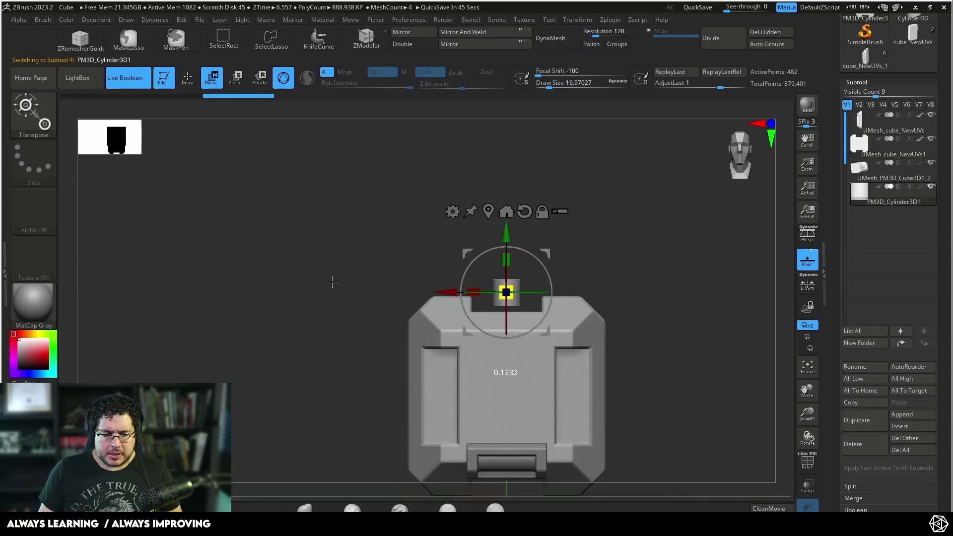
left_click_drag(553, 261, 578, 353, "alt")
Reposition the cylinder sideways onto the raised corner beside the notch and back along Z onto the rear slab, scaling it by about 0.98
left_click(513, 303)
left_click_drag(446, 293, 500, 292)
key("ctrl+z")
left_click_drag(691, 274, 631, 292, "shift")
left_click_drag(381, 283, 458, 285)
left_click_drag(668, 271, 598, 318)
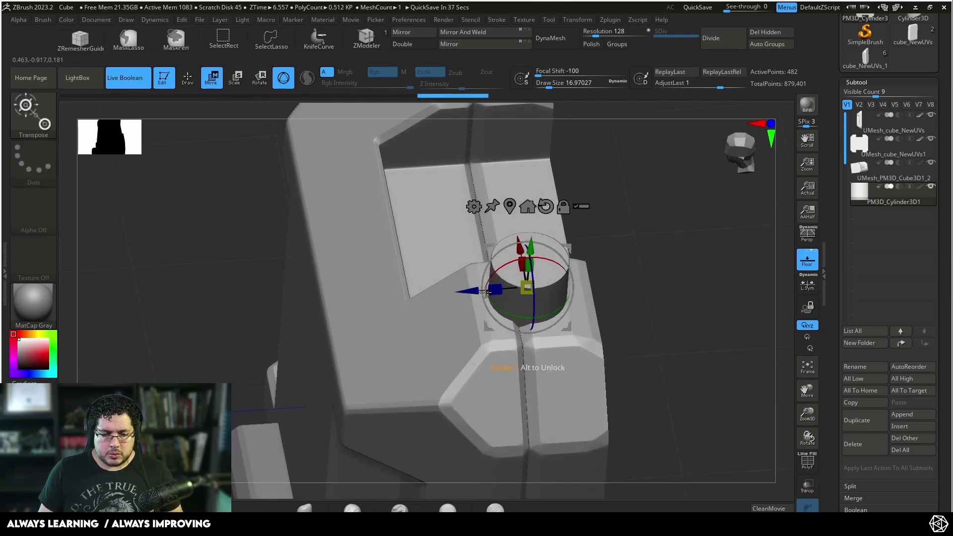
left_click_drag(485, 292, 508, 292)
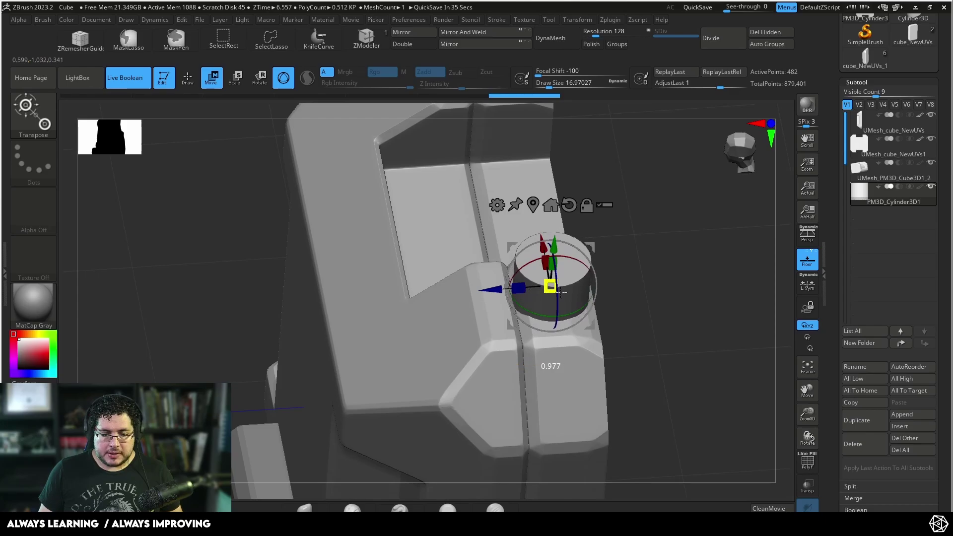
left_click_drag(615, 293, 650, 333)
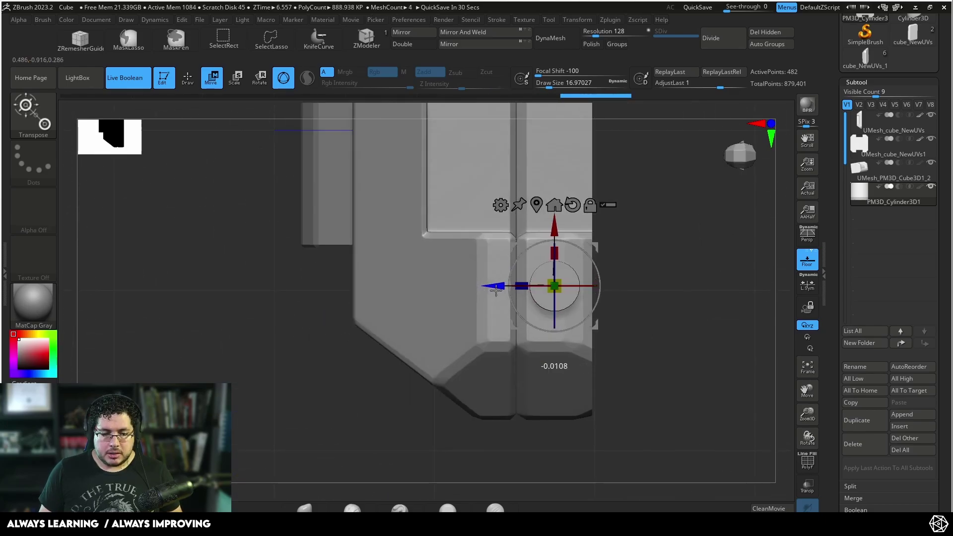
Lower the cylinder along Y so it sinks into the rear slab's raised corner, leaving only a short stub
left_click_drag(648, 287, 731, 273)
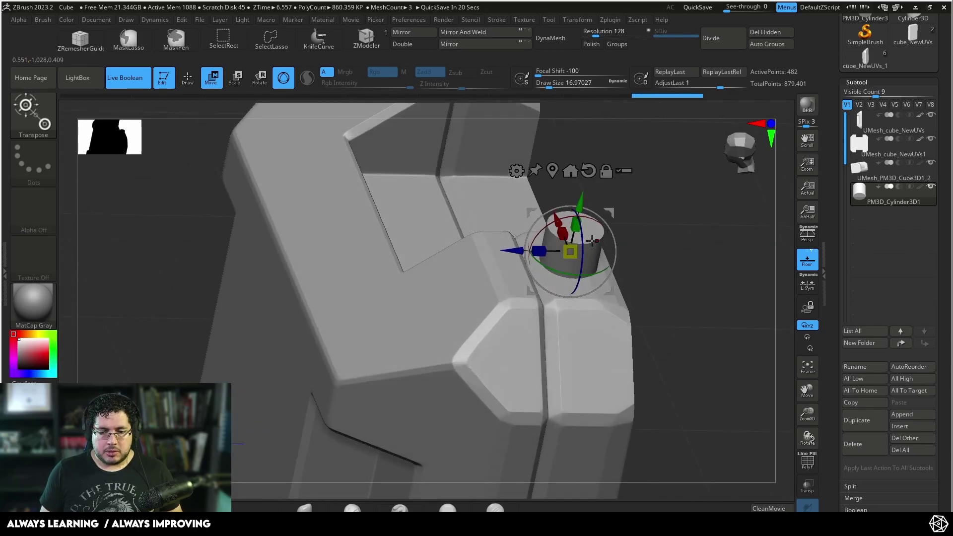
left_click_drag(574, 249, 574, 250)
left_click_drag(654, 212, 714, 293)
left_click_drag(596, 197, 593, 204)
left_click_drag(652, 236, 656, 259, "alt")
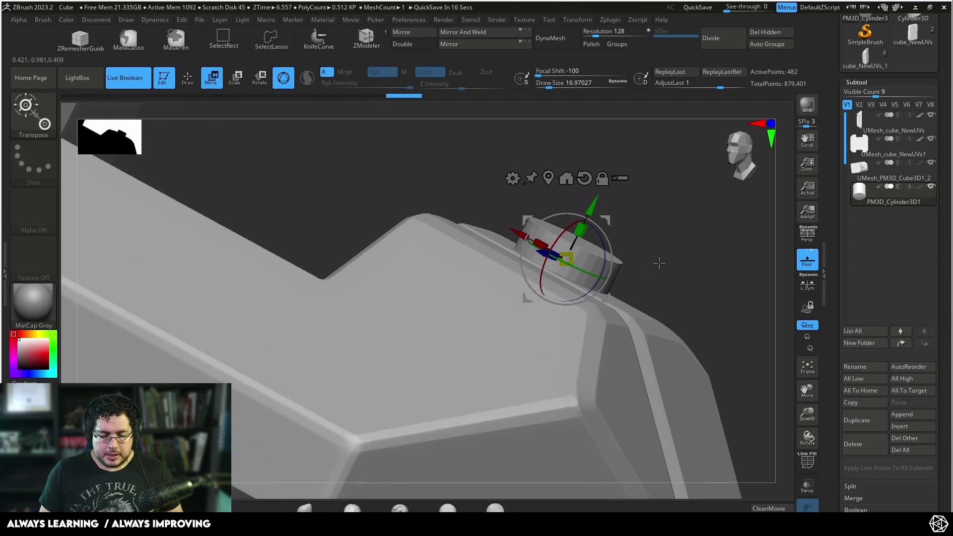
mouse_move(696, 229)
left_mouse_down("alt")
mouse_move(683, 255)
mouse_move(620, 249)
mouse_move(710, 278)
mouse_move(693, 299)
left_mouse_up("alt")
Subdivide the cylinder three times to reach SDiv level 4
key("q")
key("ctrl+d")
key("ctrl+d")
key("ctrl+d")
left_click_drag(623, 294, 622, 229, "shift")
Mirror the cylinder across the X axis onto the opposite corner, merging both into one subtool
key("w")
left_click_drag(556, 262, 708, 209, "alt")
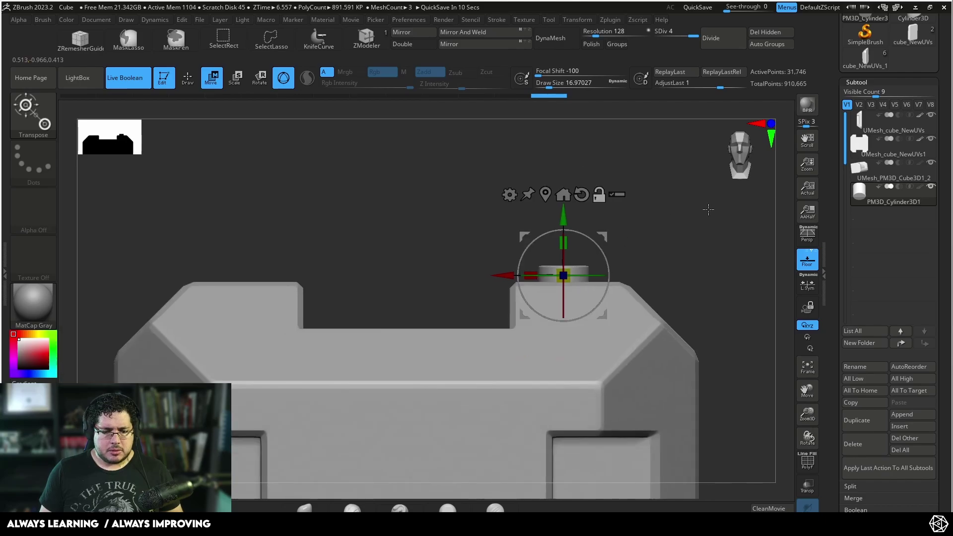
left_click(404, 35)
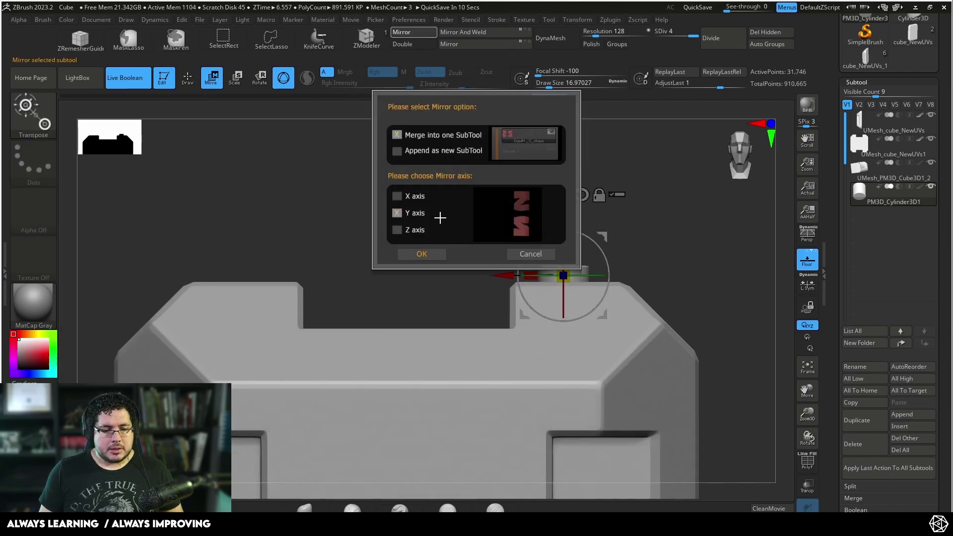
left_click(397, 196)
left_click(421, 253)
key("q")
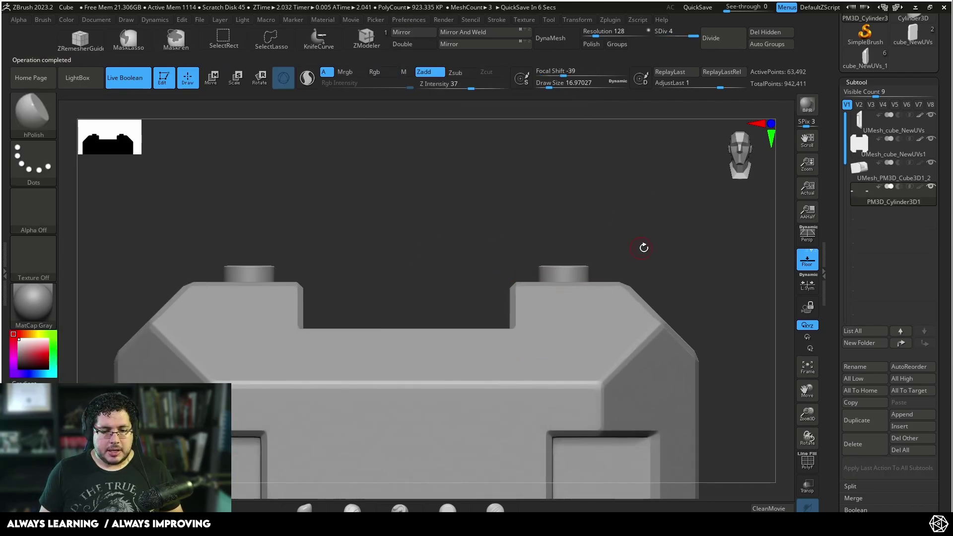
Centre the gizmo on the cylinder pair and fine-tune its height along Y, finishing with a 0.0027 move
mouse_move(642, 246)
left_mouse_down("alt")
mouse_move(589, 277)
mouse_move(621, 180)
left_mouse_up("alt")
key("w")
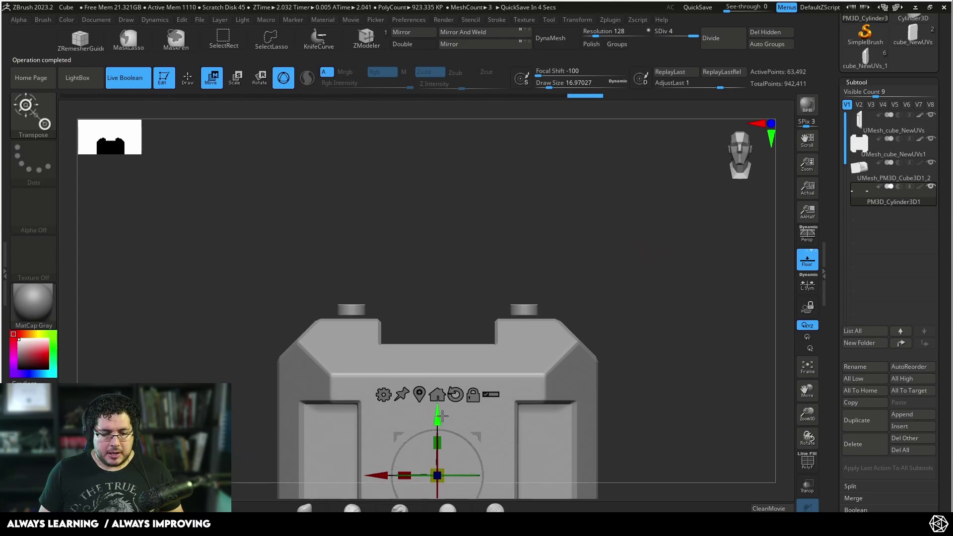
key("e")
left_click_drag(438, 446, 437, 442)
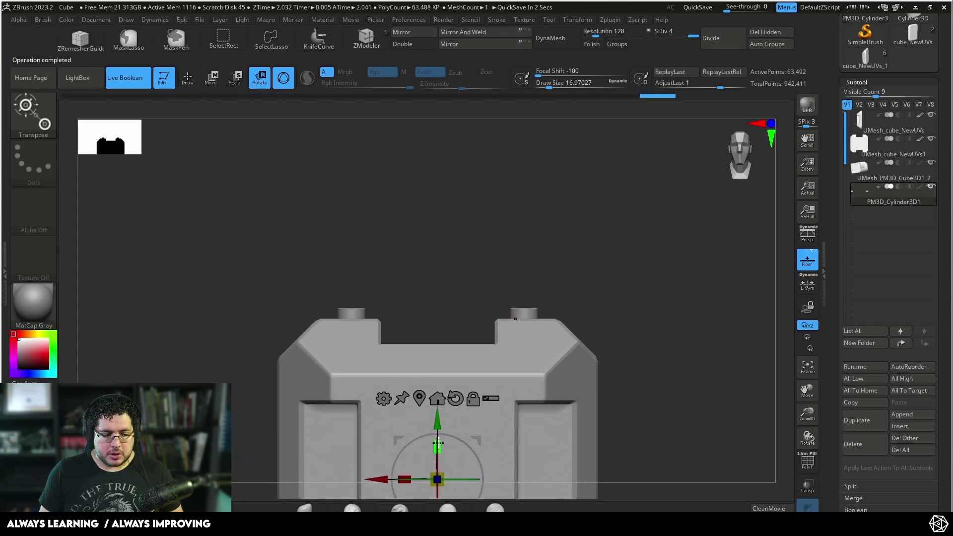
left_click(418, 399)
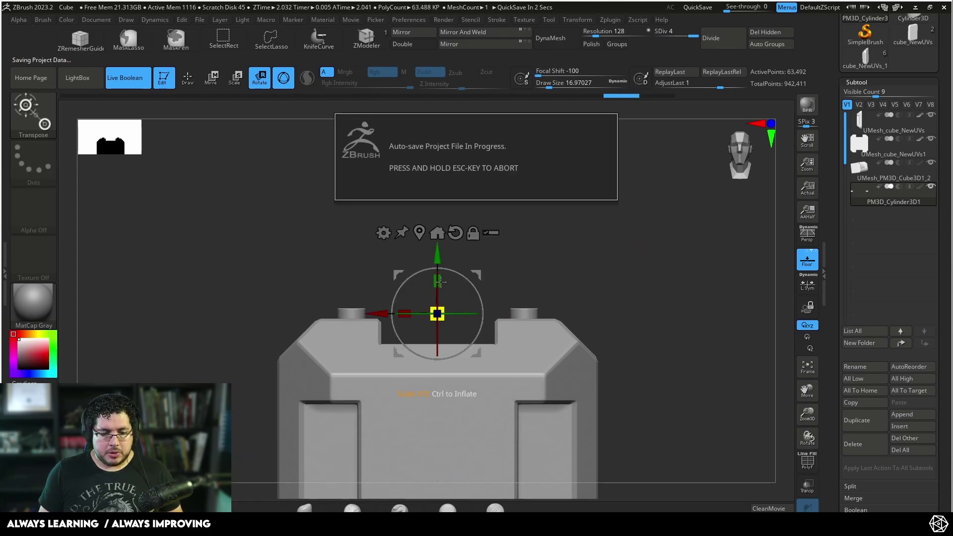
left_click_drag(437, 258, 437, 260)
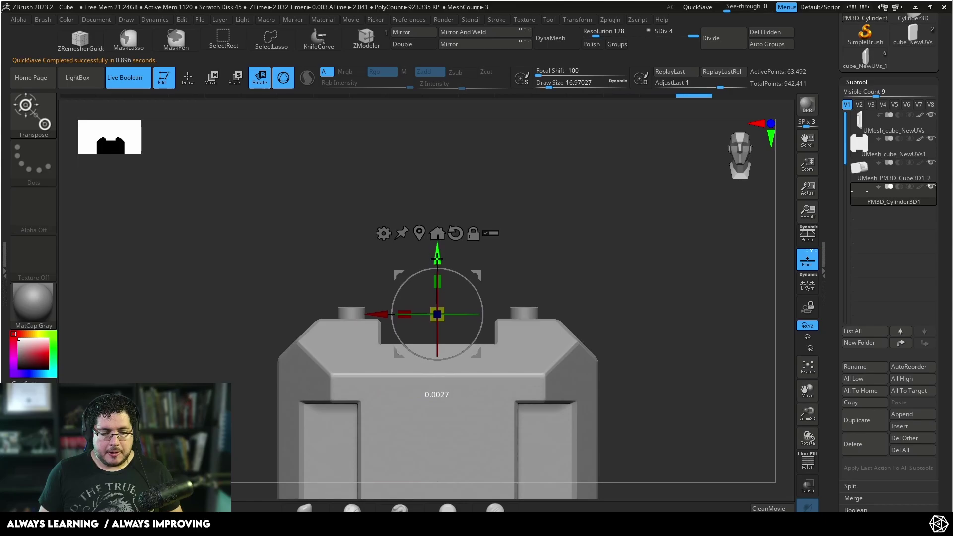
key("q")
Examine the medkit from the front, an angled view and the top, checking the cylinders beside the notch
mouse_move(560, 255)
right_mouse_down("ctrl")
mouse_move(559, 240)
mouse_move(396, 280)
right_mouse_up("ctrl")
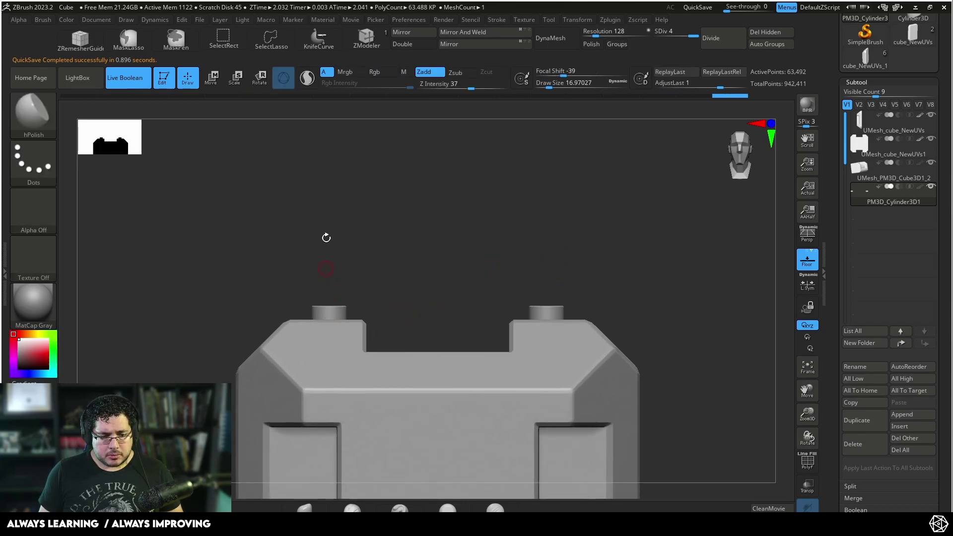
mouse_move(593, 271)
left_mouse_down("alt")
mouse_move(585, 263)
mouse_move(571, 275)
mouse_move(648, 300)
mouse_move(647, 410)
mouse_move(669, 391)
mouse_move(639, 318)
mouse_move(461, 245)
left_mouse_up("alt")
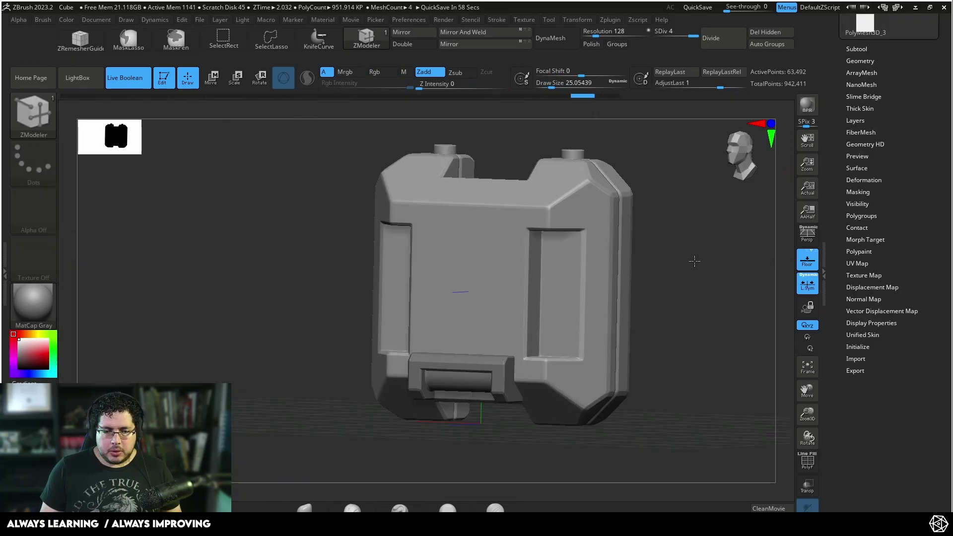
mouse_move(695, 262)
left_mouse_down()
mouse_move(687, 274)
mouse_move(720, 293)
left_mouse_up()
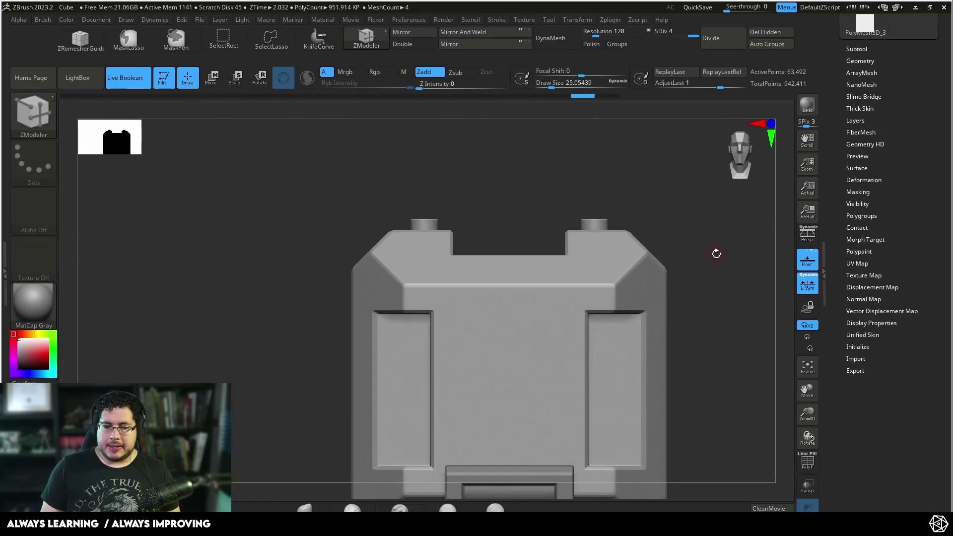
left_click_drag(705, 328, 663, 238, "alt")
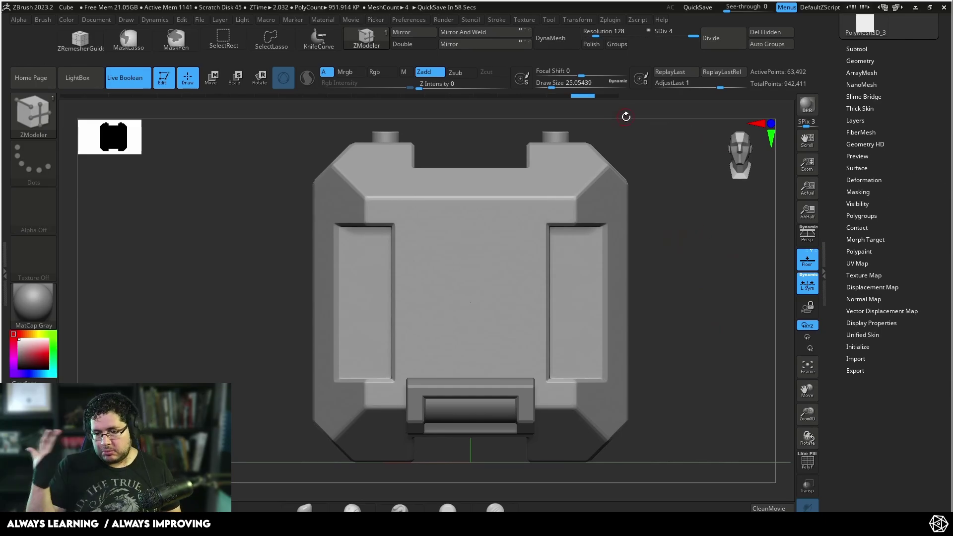
left_click_drag(906, 130, 905, 174)
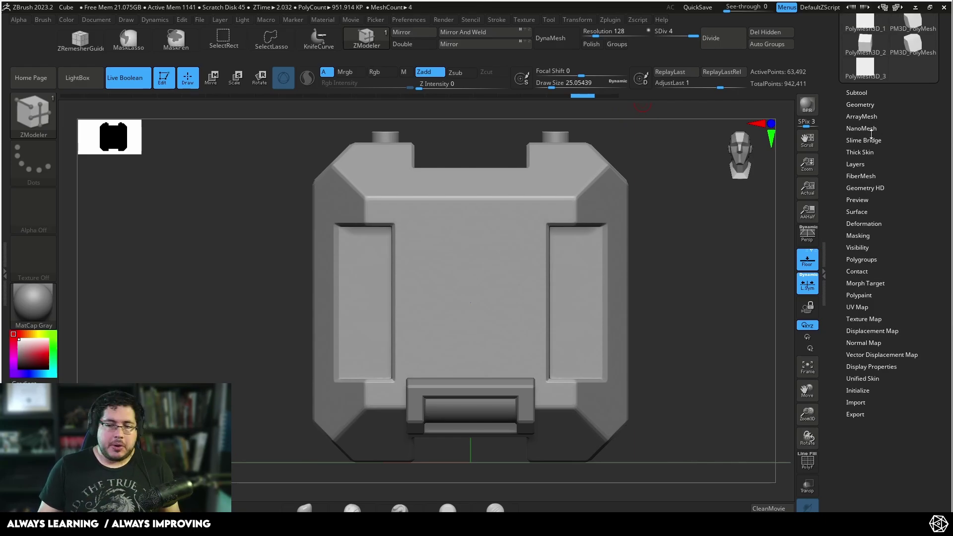
left_click_drag(873, 135, 889, 170)
left_click_drag(725, 168, 729, 198, "shift")
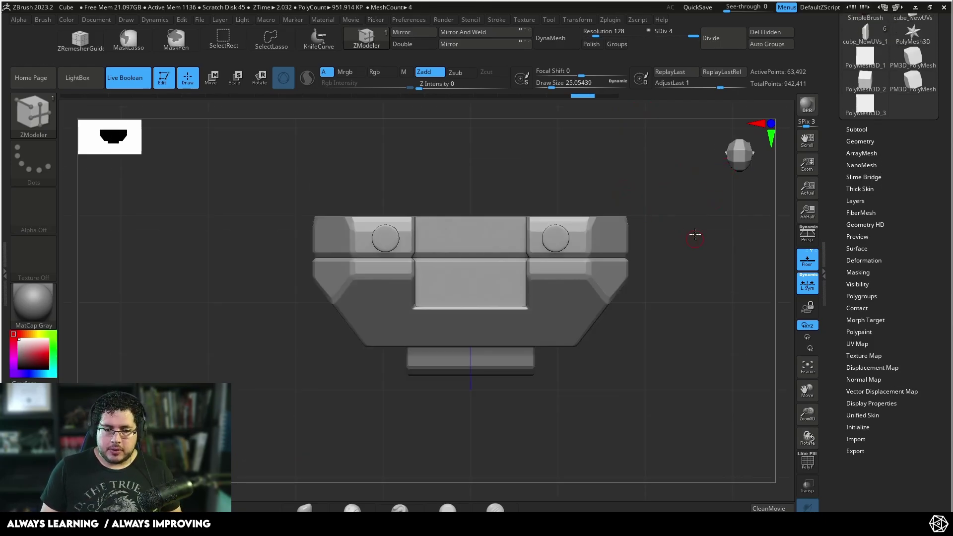
mouse_move(695, 237)
left_mouse_down("shift")
mouse_move(691, 185)
mouse_move(702, 227)
left_mouse_up("shift")
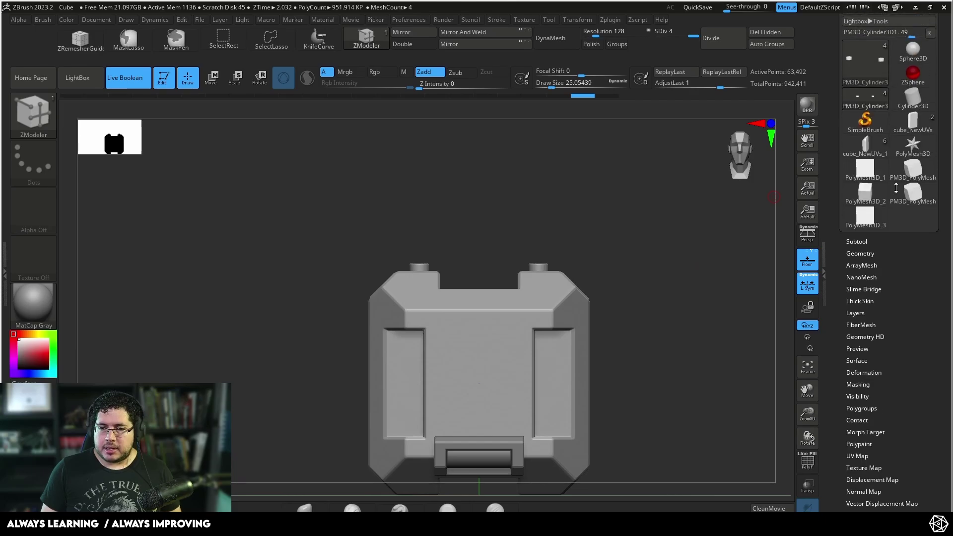
Switch to the PolyMesh3D star tool and initialize it as a QCube with X, Y and Z resolution 1
scroll(868, 132, "up", 3)
left_click(849, 72)
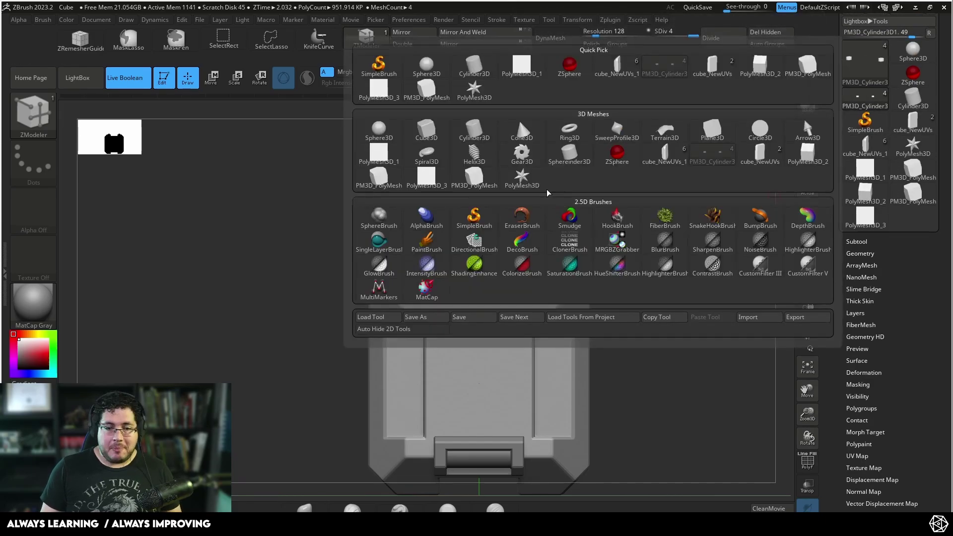
left_click(521, 178)
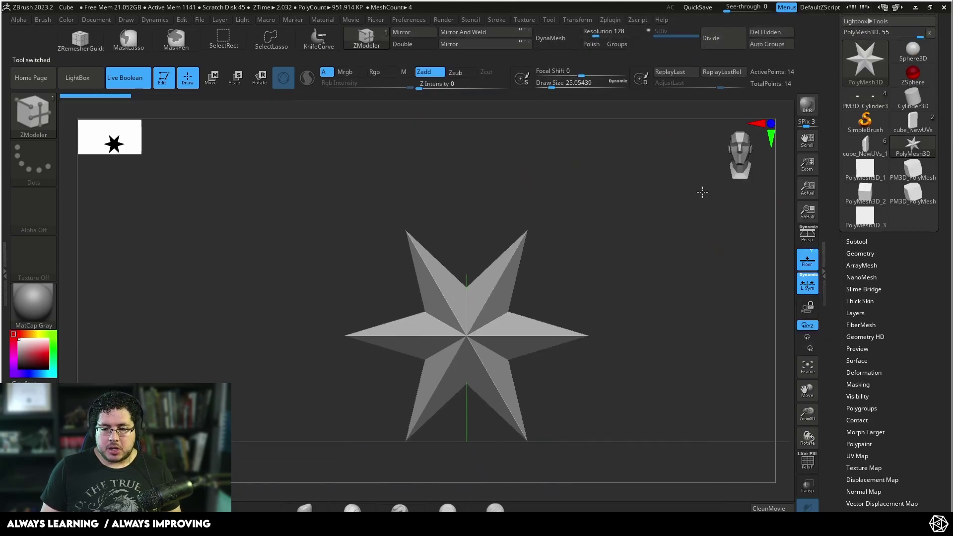
scroll(887, 250, "down", 6)
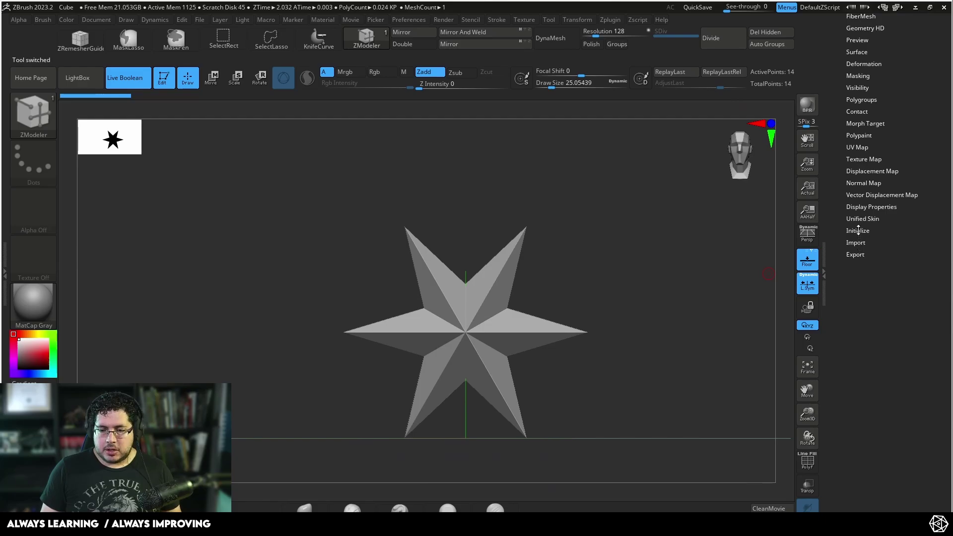
left_click(858, 230)
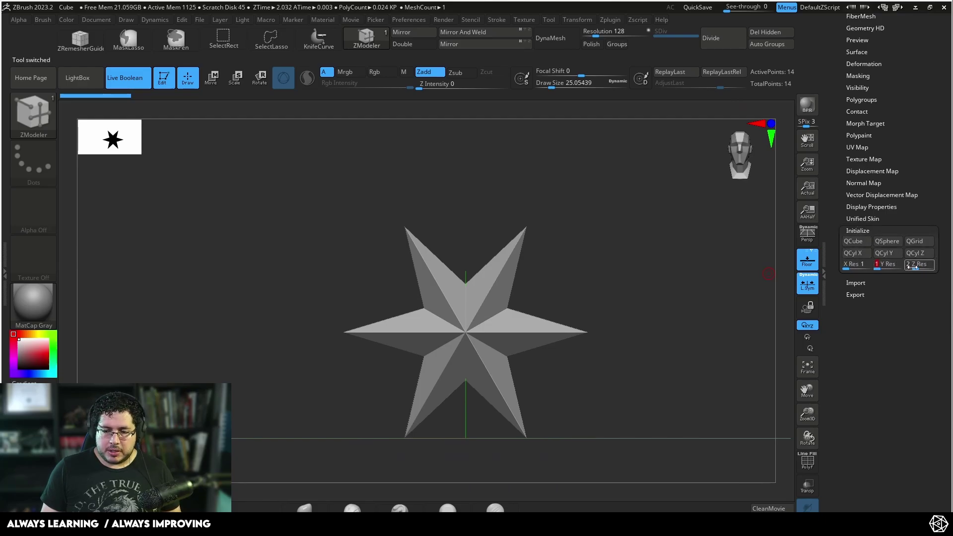
left_click_drag(911, 267, 906, 267)
left_click(856, 242)
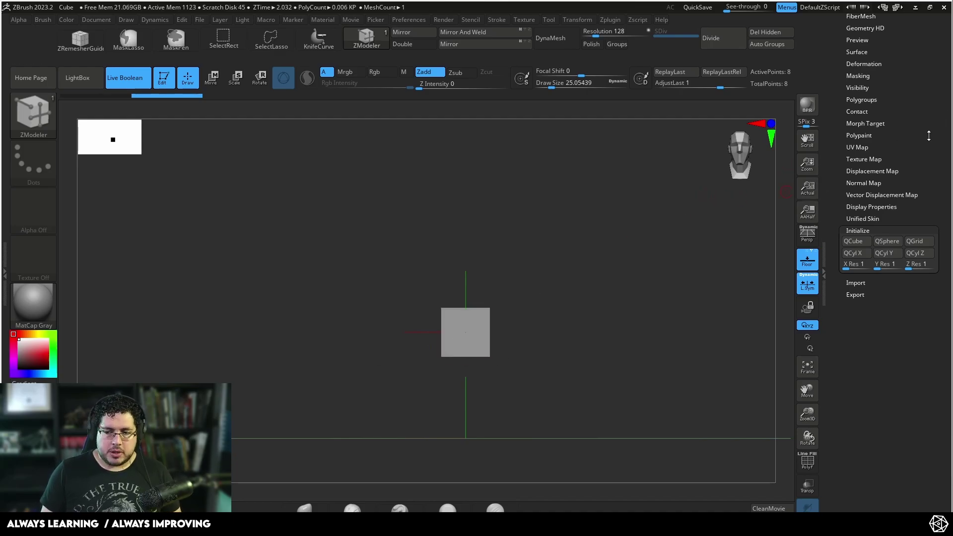
Return to the medkit tool and insert the PolyMesh3D_3 cube as a new subtool below the cylinders
left_click_drag(928, 135, 899, 278)
left_click_drag(862, 245, 862, 323)
mouse_move(904, 279)
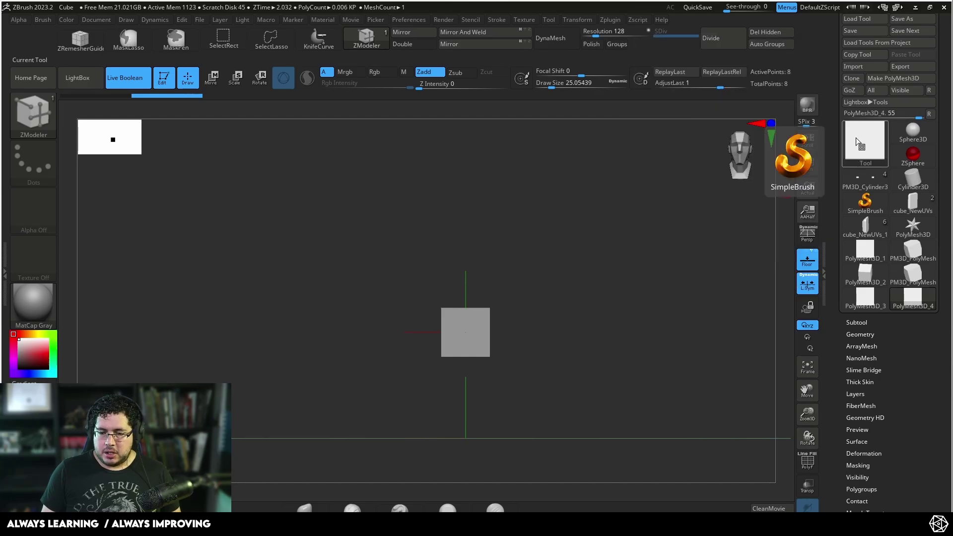
left_click(869, 189)
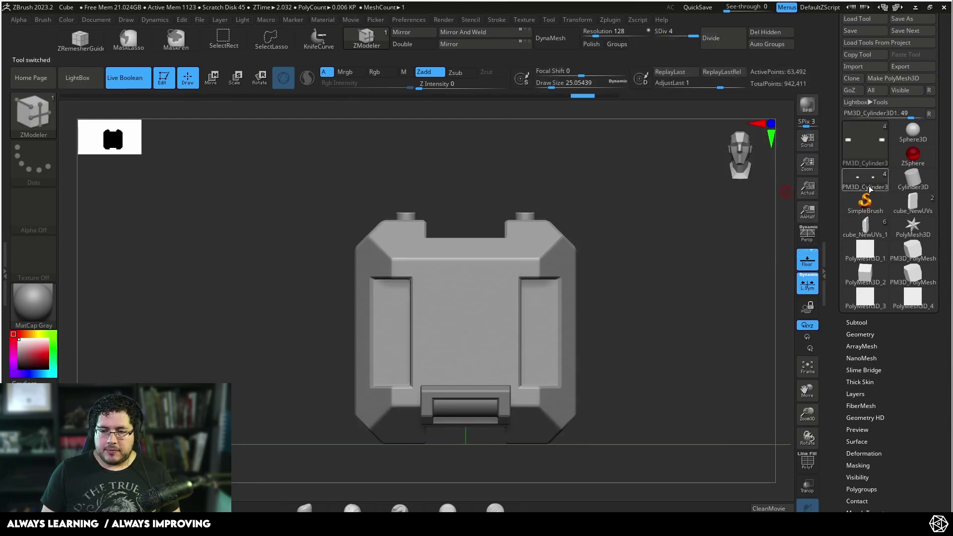
left_click(861, 321)
scroll(939, 320, "down", 3)
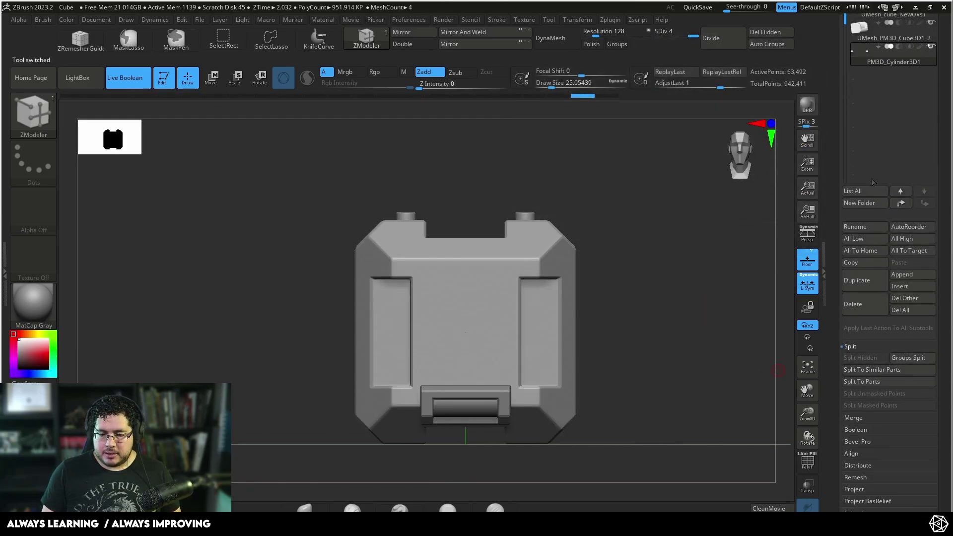
left_click(903, 287)
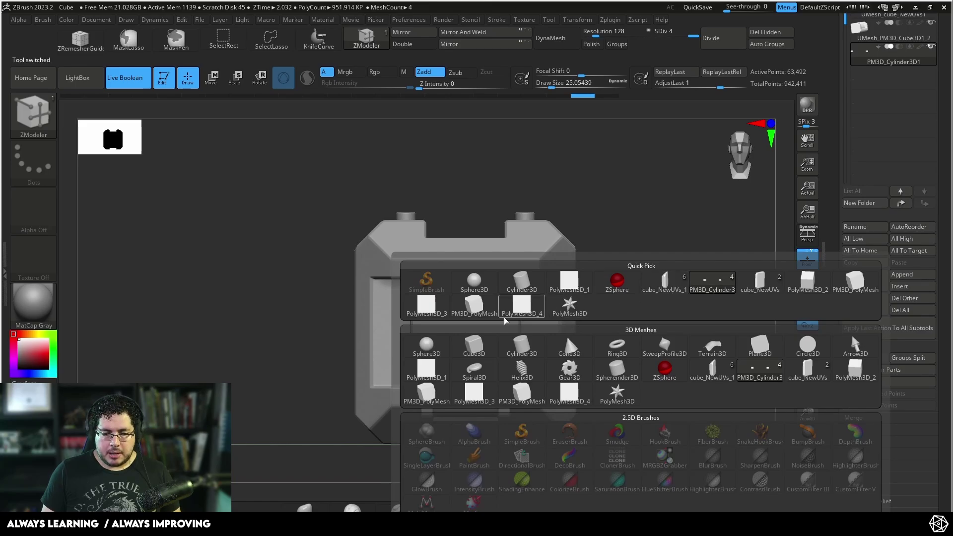
left_click(427, 310)
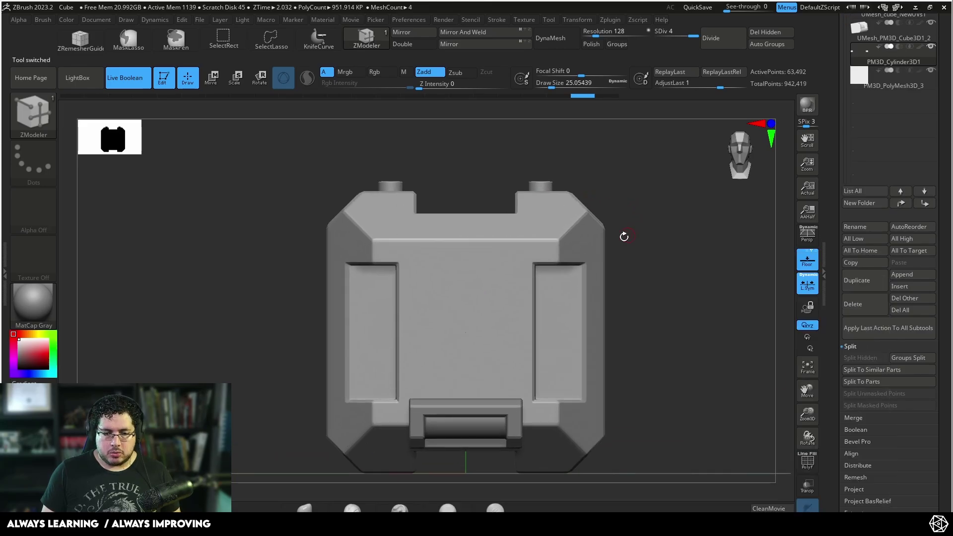
Make the inserted cube active and move it up along Y to the medkit's upper edge
left_click(856, 89)
key("w")
left_click_drag(466, 272, 465, 125)
right_click_drag(640, 189, 637, 293, "ctrl")
left_click_drag(405, 299, 468, 304)
Scale the cube to roughly half its size and position it in Z and Y above the rear slab's cylinders
right_click_drag(603, 236, 555, 330, "ctrl")
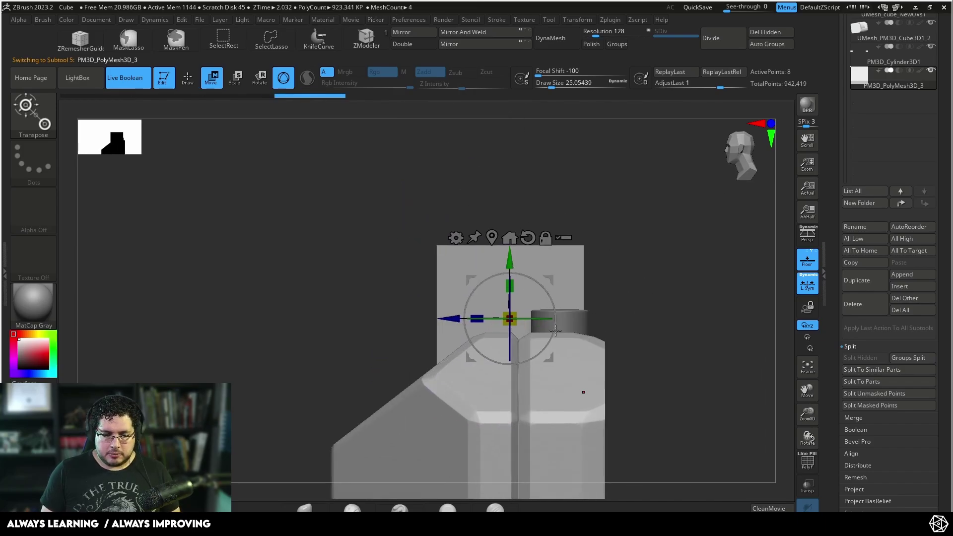
left_click_drag(514, 325, 422, 326)
left_click_drag(450, 319, 489, 319)
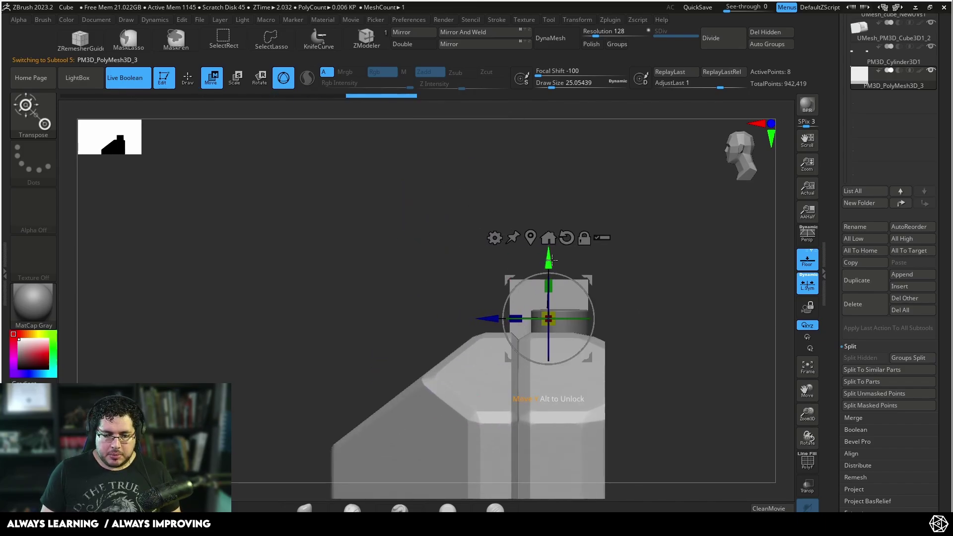
left_click_drag(548, 259, 548, 211)
right_click_drag(413, 274, 366, 278, "shift")
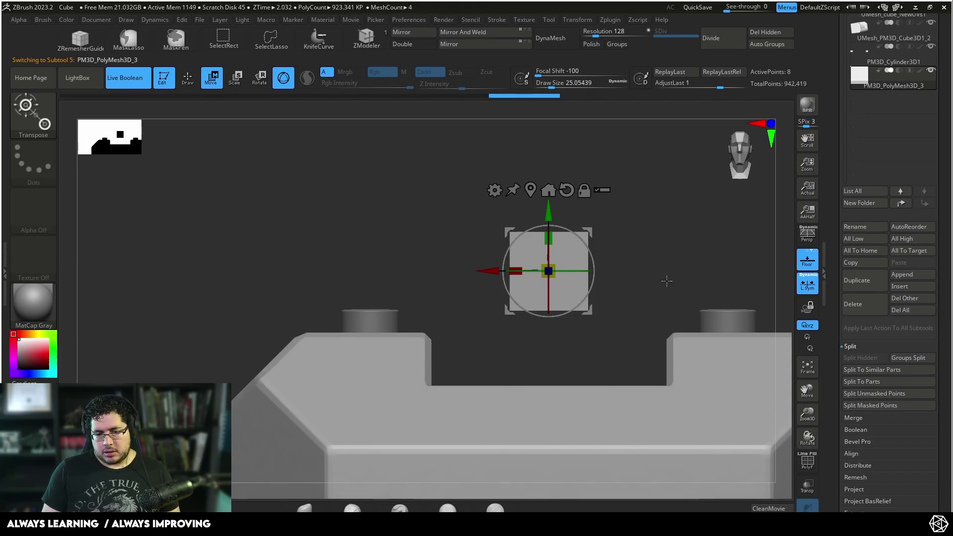
Raise the cube further above the notch along Y and scale it down slightly
right_click_drag(666, 281, 666, 313, "ctrl")
left_click(667, 297, "alt")
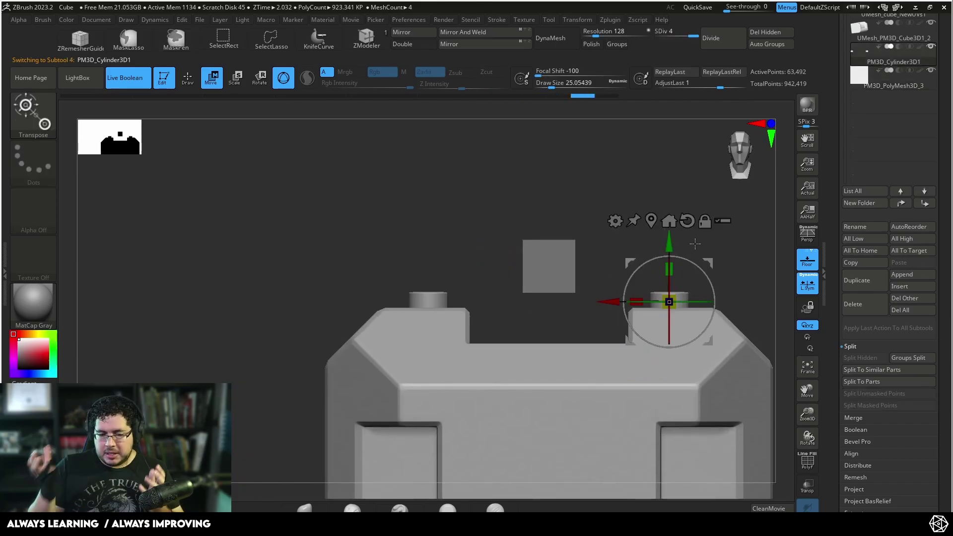
right_click_drag(571, 185, 545, 238, "ctrl")
left_click(498, 248, "alt")
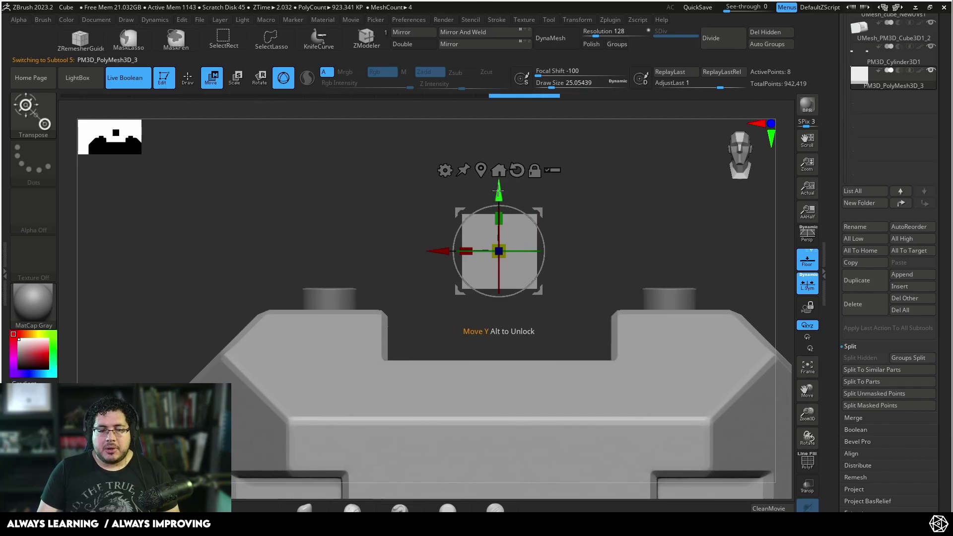
left_click_drag(498, 196, 498, 167)
left_click_drag(505, 226, 561, 230)
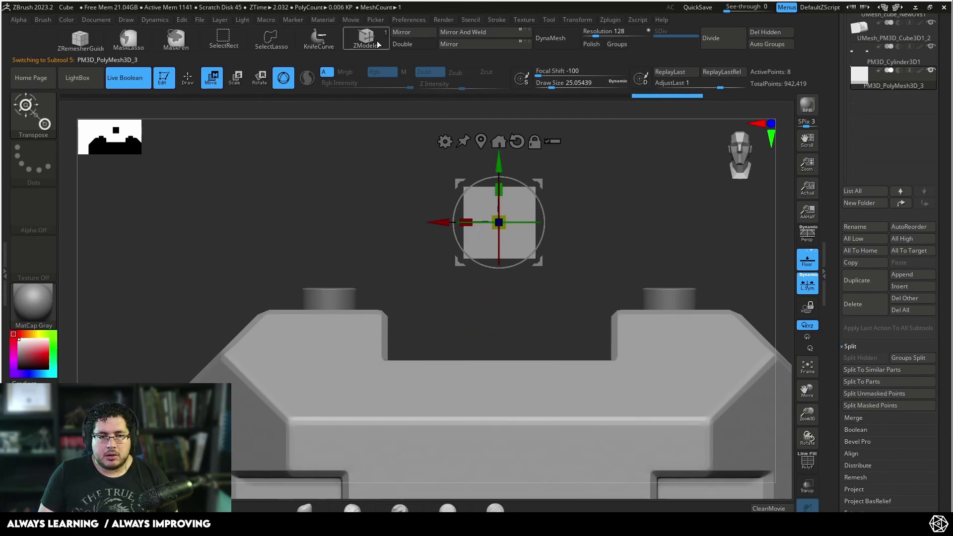
Turn on the polyframe and use ZModeler QMesh to extrude the cube's sides into a seven-segment bar extending past both cylinders
left_click(377, 45)
left_click_drag(644, 209, 748, 458)
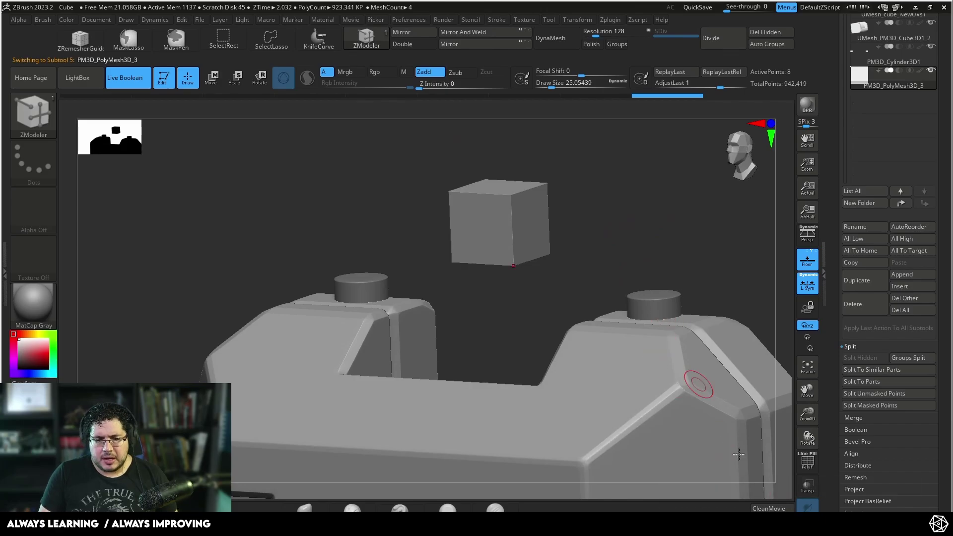
left_click(807, 460)
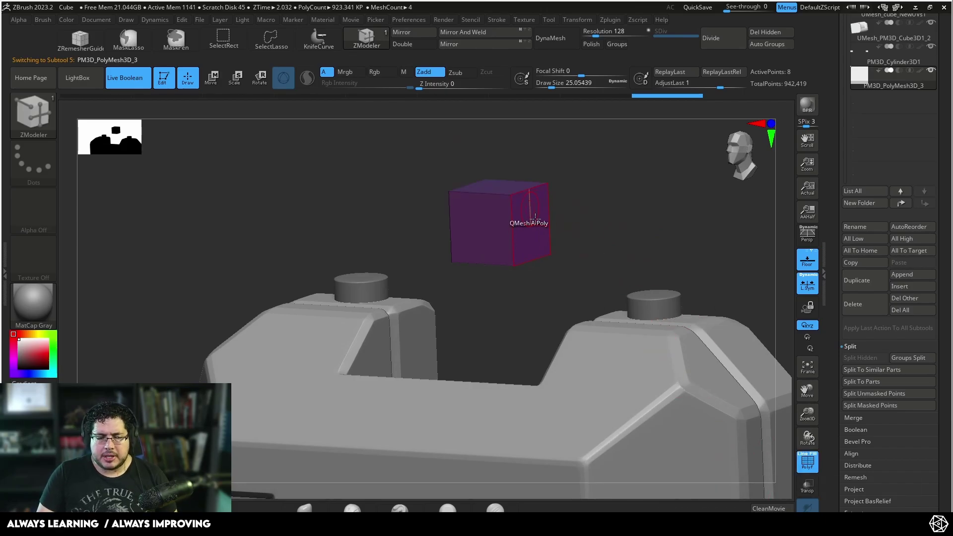
left_click_drag(530, 226, 700, 247)
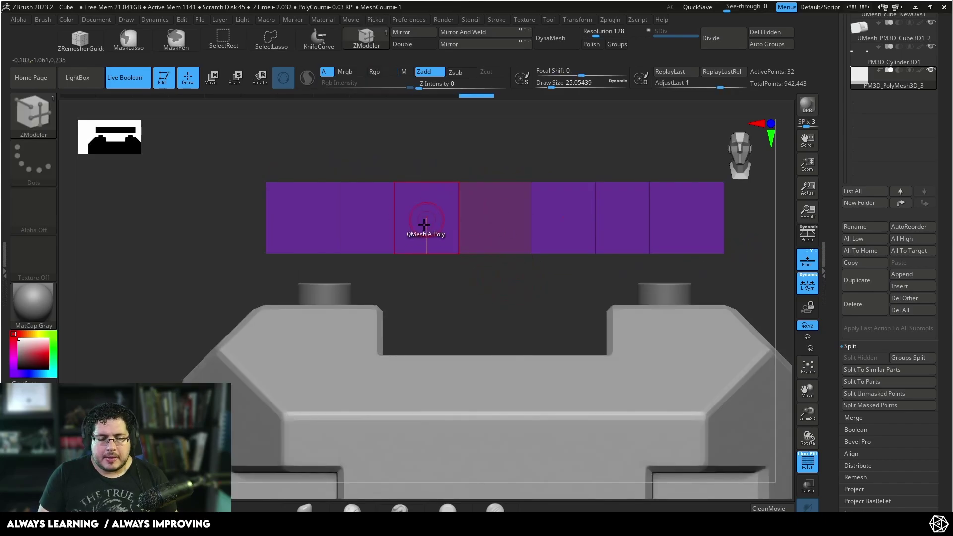
right_click_drag(477, 229, 500, 248)
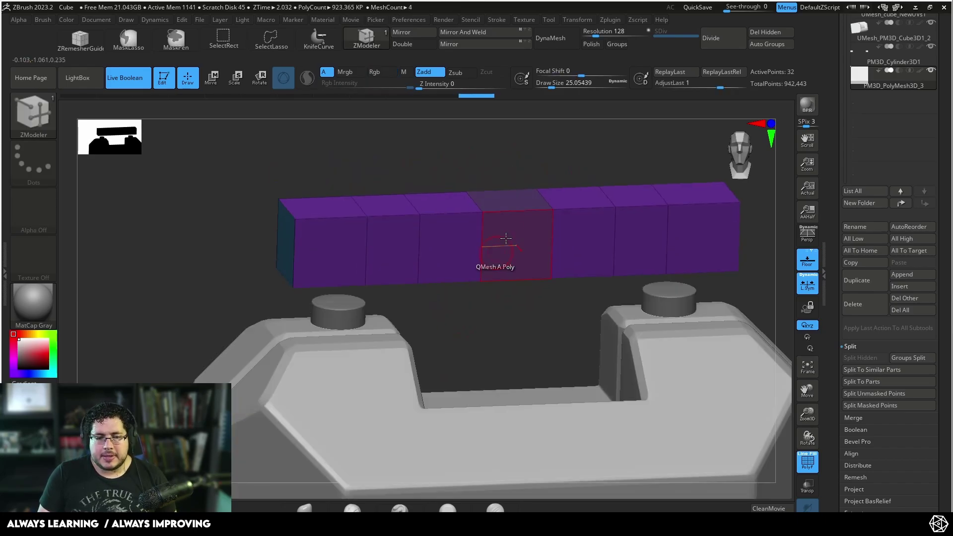
right_click(513, 241)
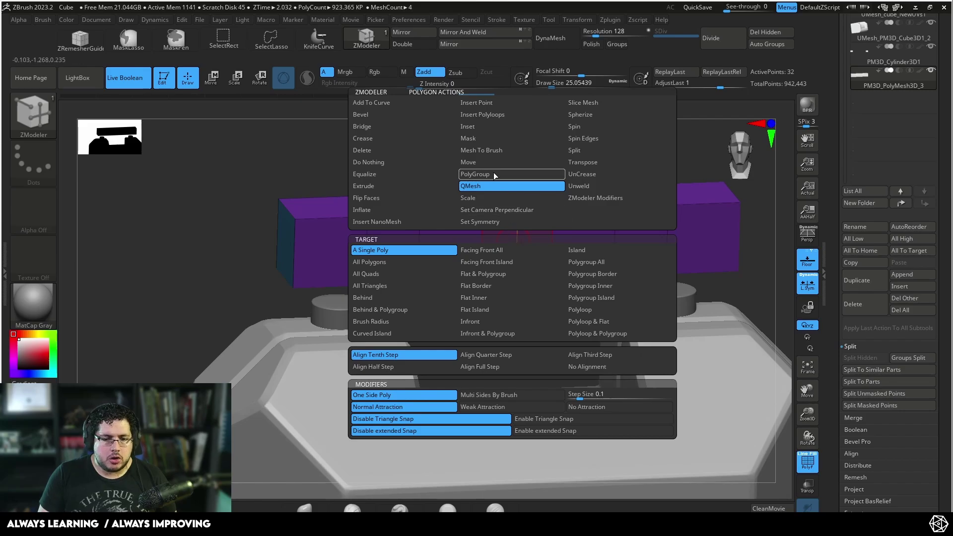
left_click(479, 125)
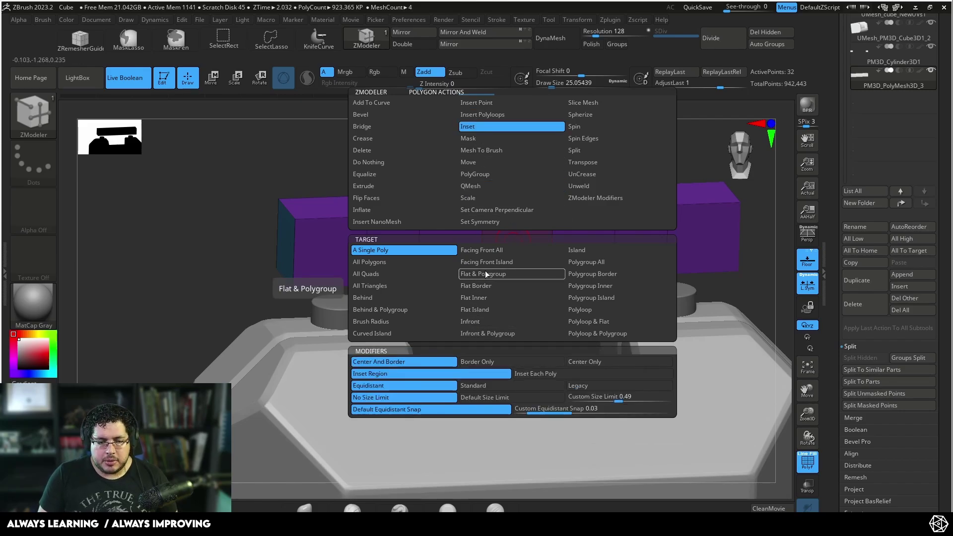
left_click(597, 262)
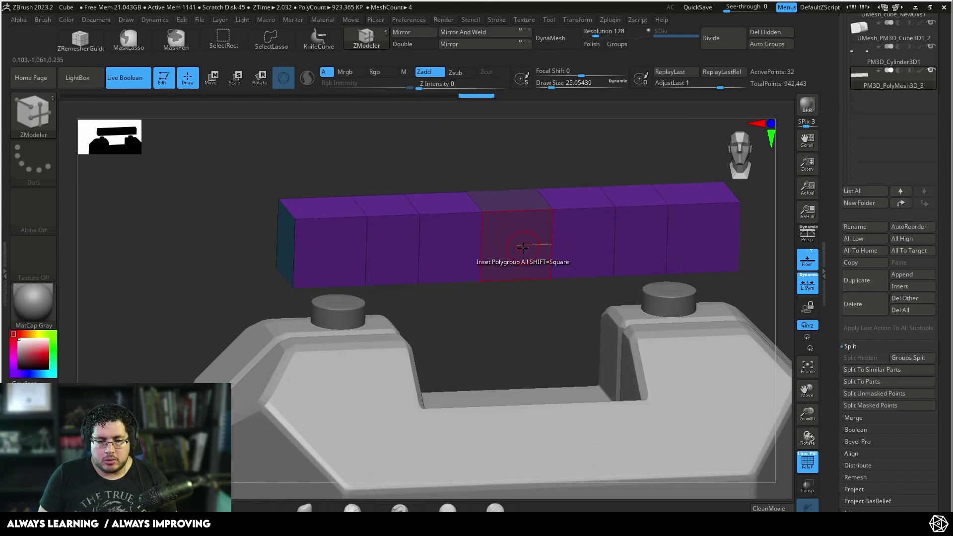
key("ctrl")
Set the ZModeler polygon action to QMesh with the Polygroup All target
key("space")
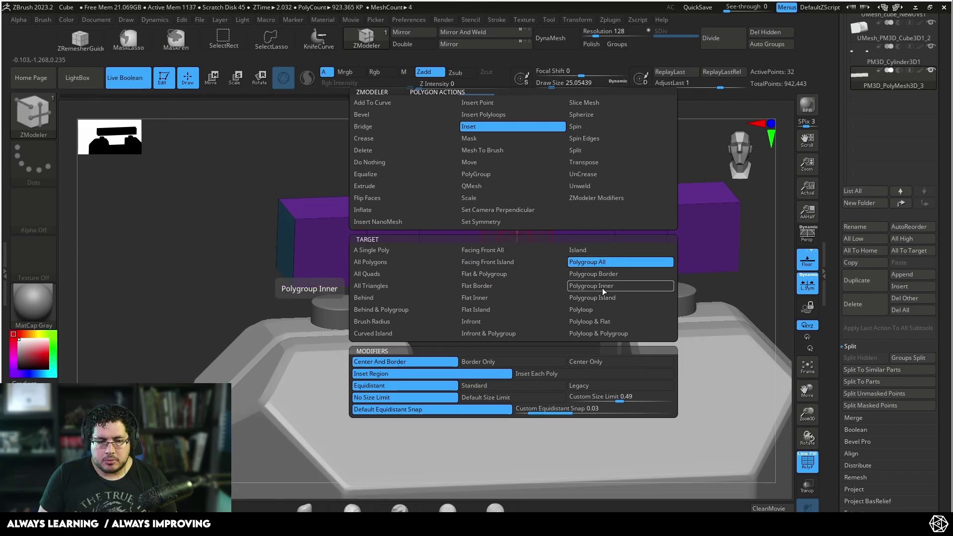
left_click(478, 188)
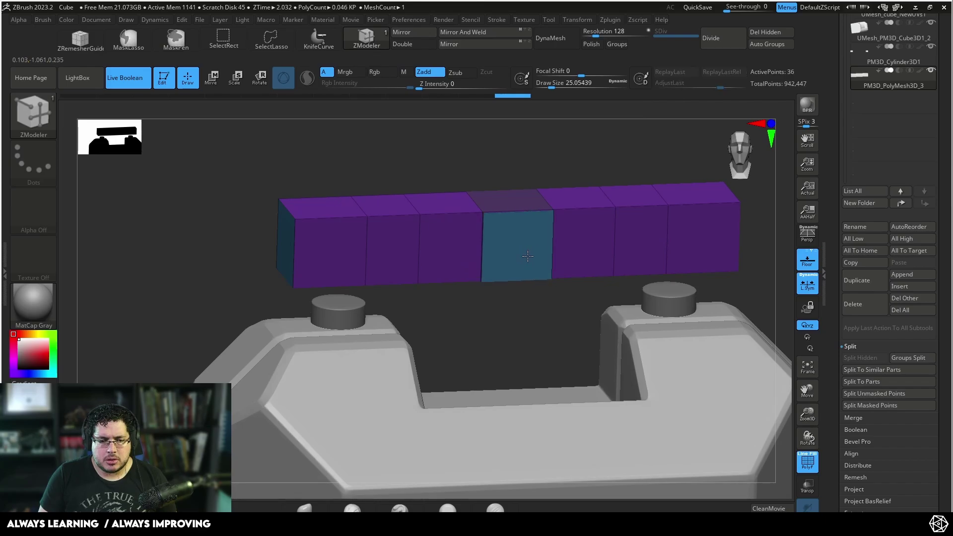
key("space")
left_click(587, 262)
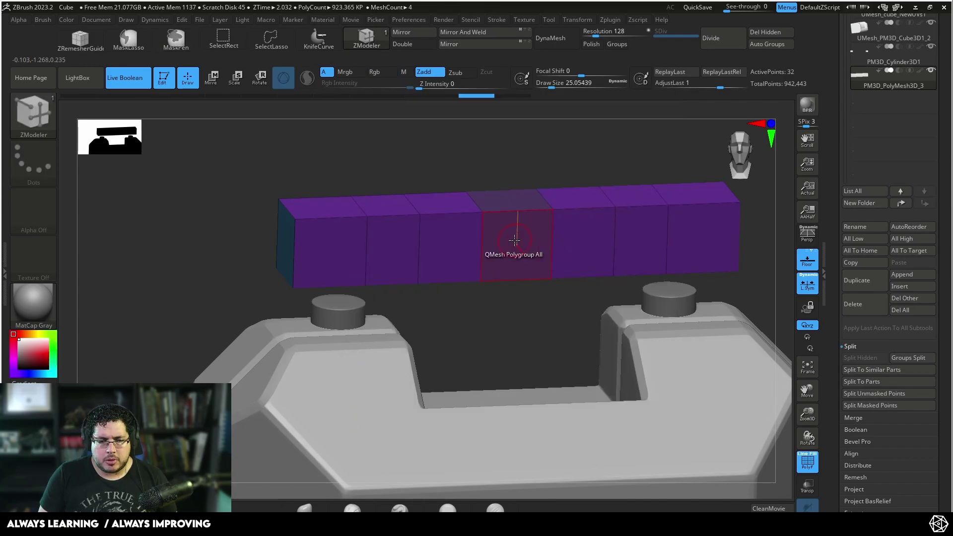
Set the ZModeler edge action to PolyGroup with the Polyloop target and put the bar's three middle segments into one new polygroup
right_click_drag(527, 247, 475, 210)
key("space")
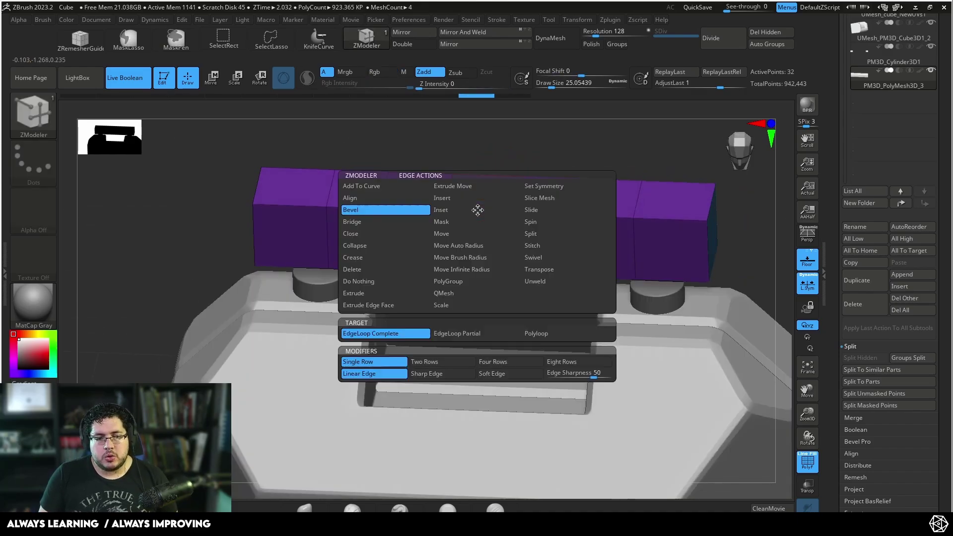
left_click(453, 281)
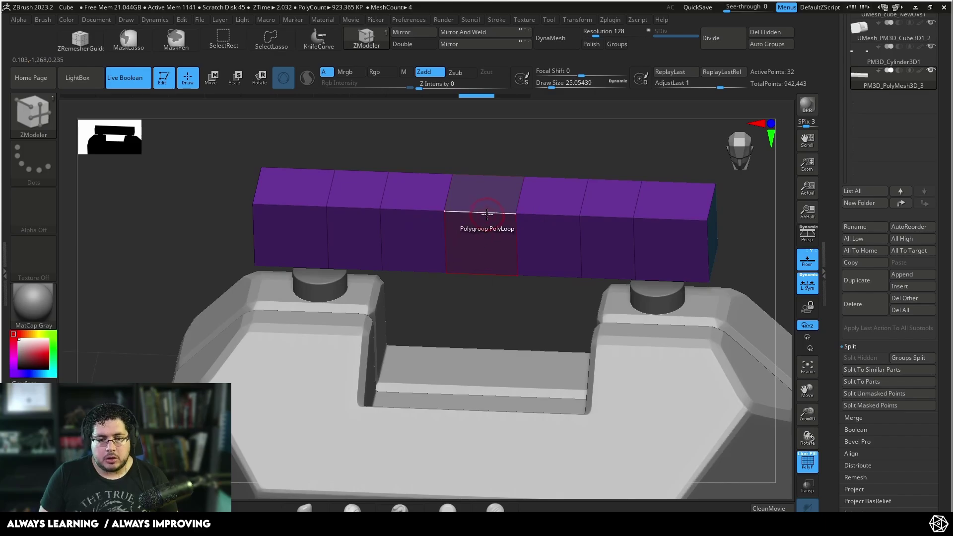
left_click(486, 215)
left_click_drag(497, 324, 504, 313, "shift")
left_click_drag(408, 187, 422, 218)
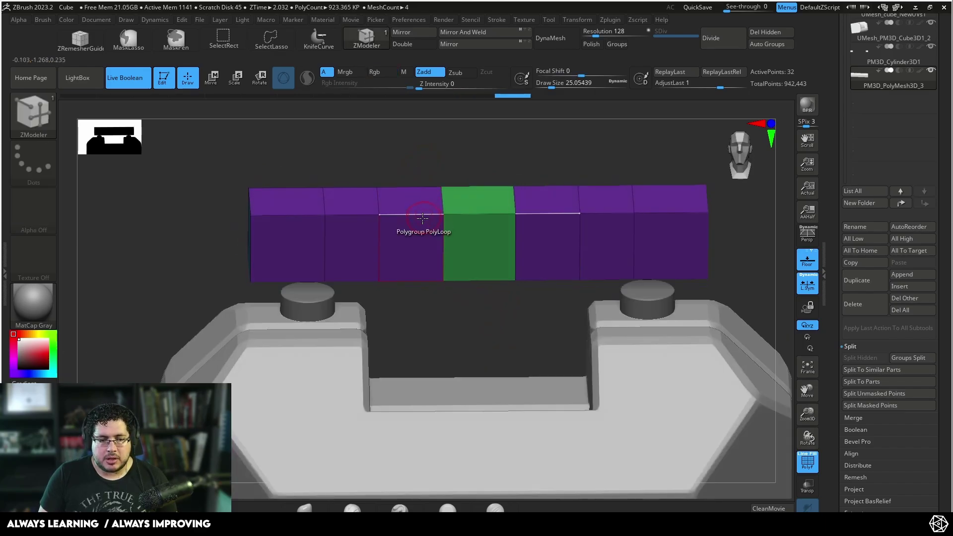
left_click(419, 216)
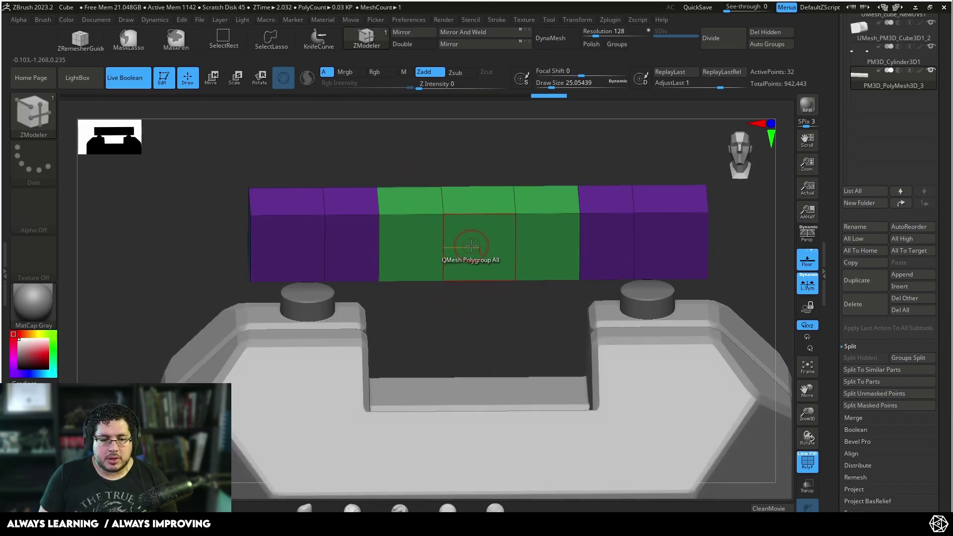
QMesh the middle polygroup inward to form a thinner central grip between the two end blocks
left_click_drag(471, 245, 424, 215)
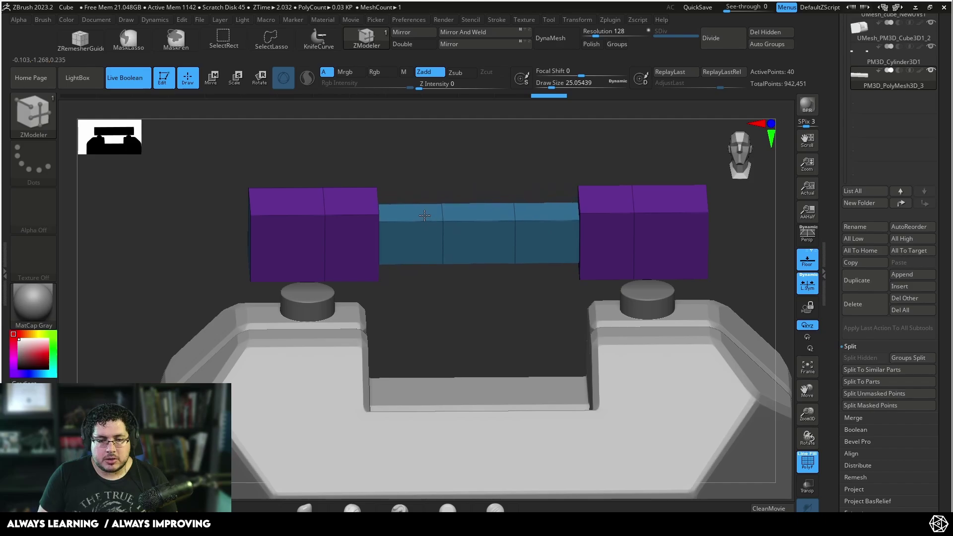
right_click_drag(424, 214, 489, 204)
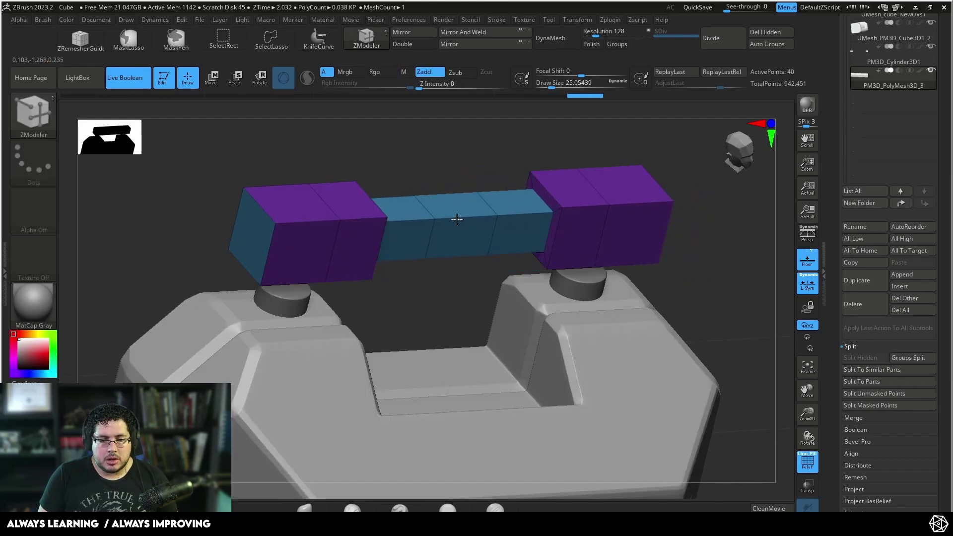
mouse_move(720, 266)
right_mouse_down()
mouse_move(744, 265)
mouse_move(703, 269)
right_mouse_up()
Give the bar's outermost segments a new polygroup on both sides and try to QMesh the end caps outward
left_click(623, 213)
right_click_drag(623, 213, 682, 233)
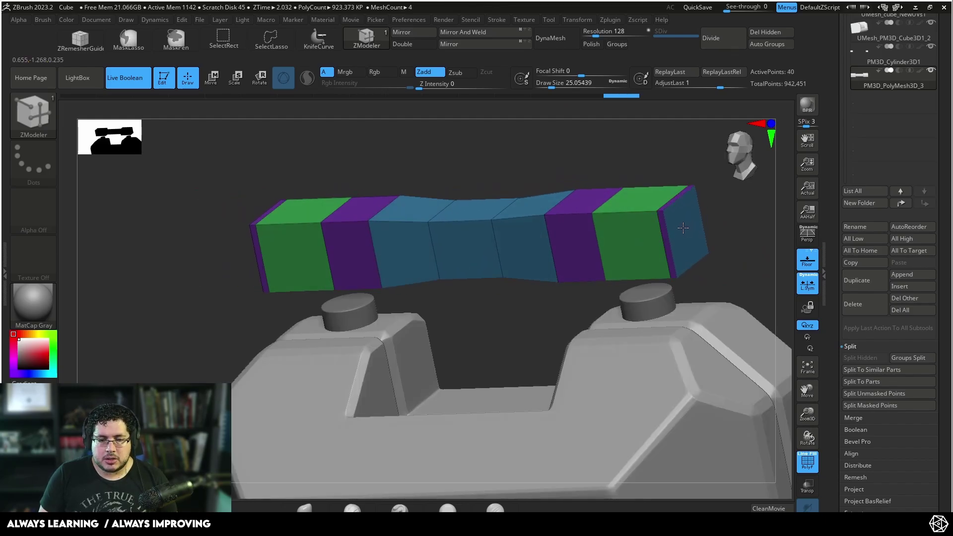
key("ctrl+z")
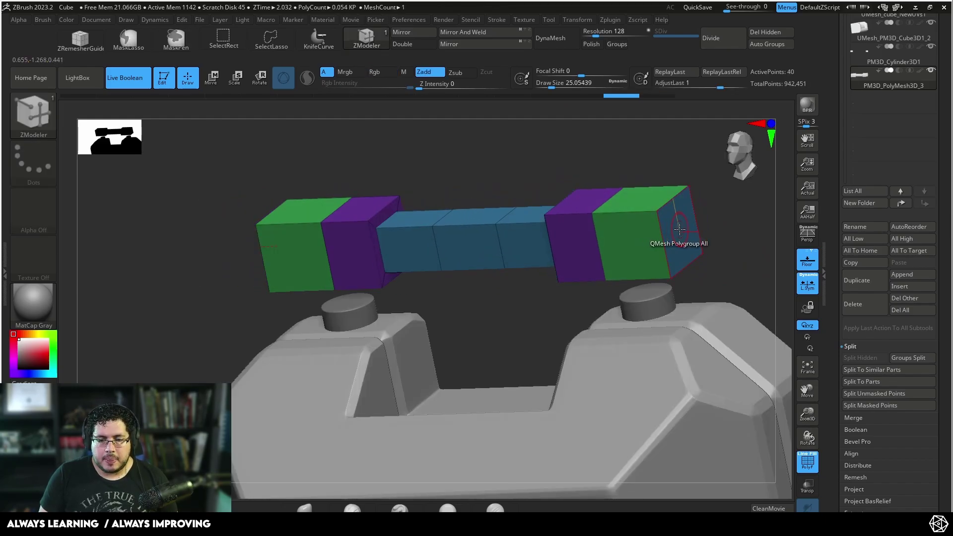
Set the polygon action to PolyGroup on A Single Poly and assign the bar's end caps their own polygroup, separate from the central grip
key("space")
left_click(648, 172)
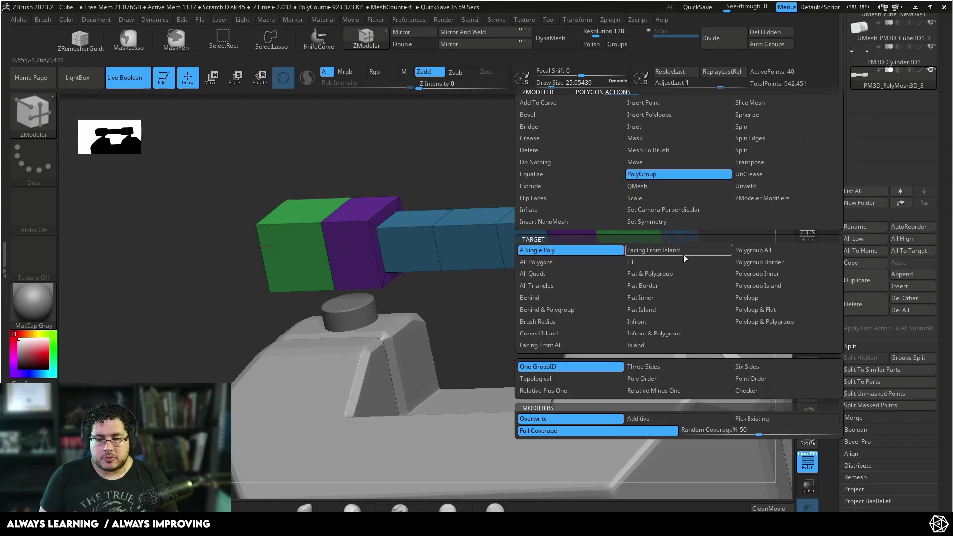
left_click(682, 233)
key("ctrl+z")
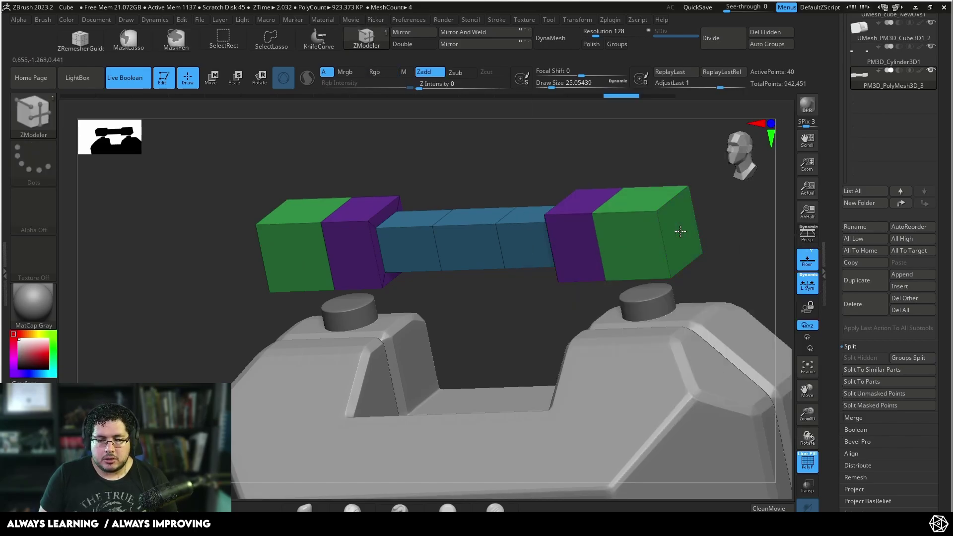
left_click(680, 231)
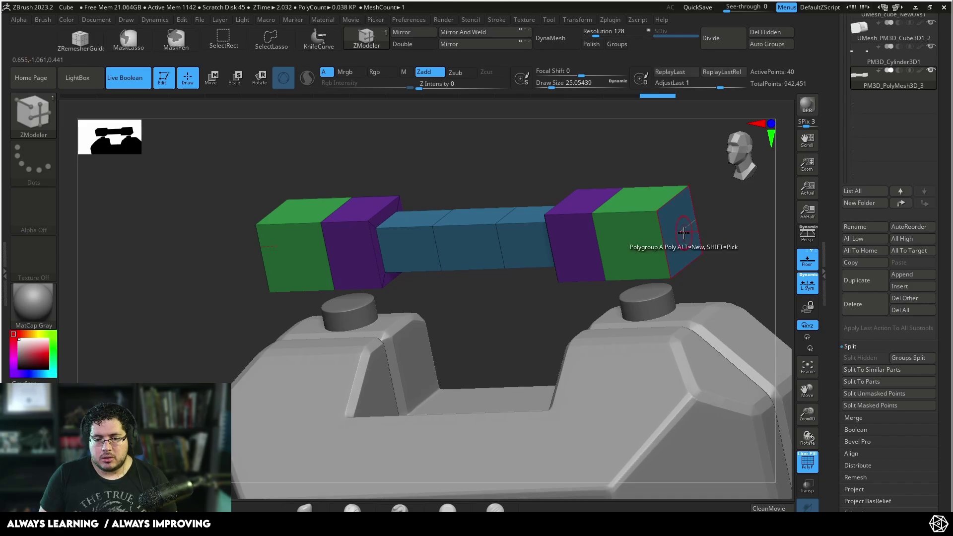
left_click_drag(728, 238, 741, 230)
left_click(678, 231)
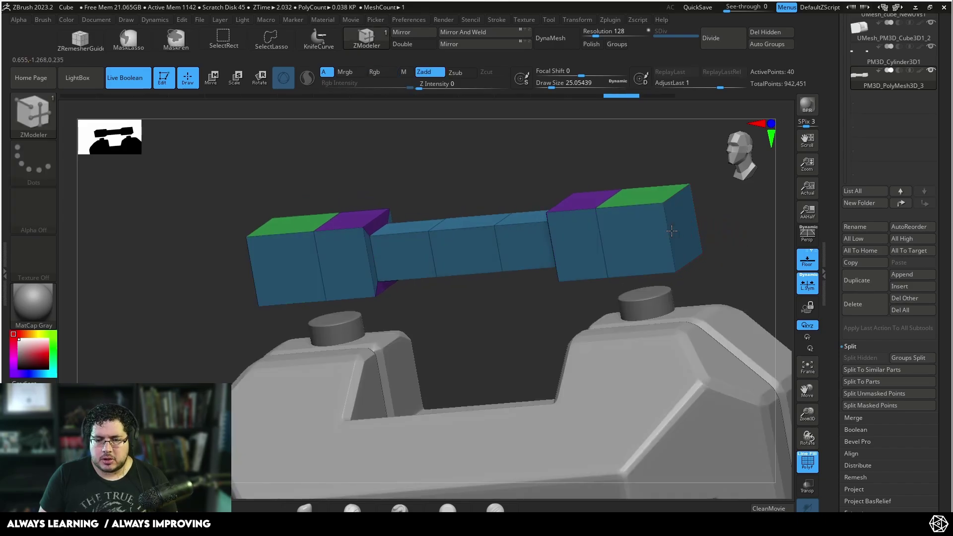
key("ctrl+z")
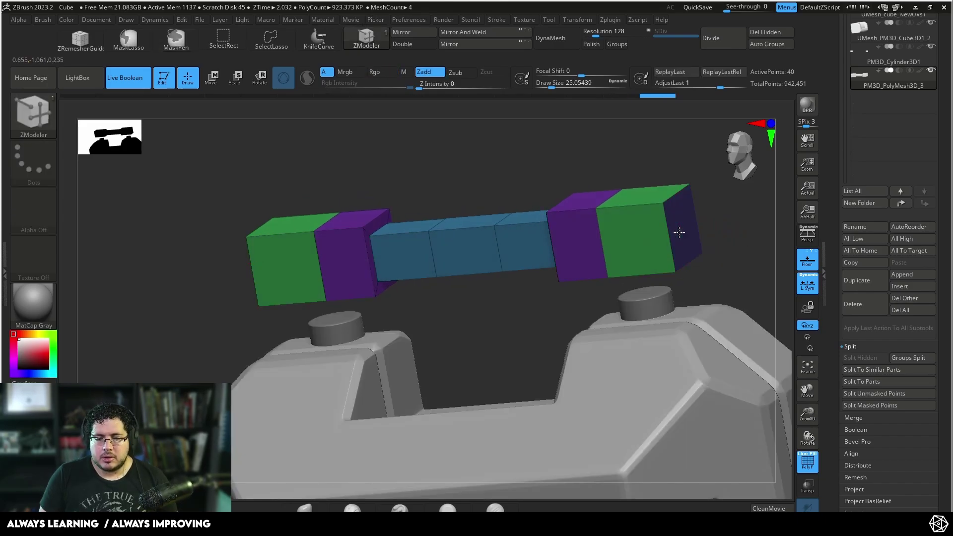
left_click(682, 232)
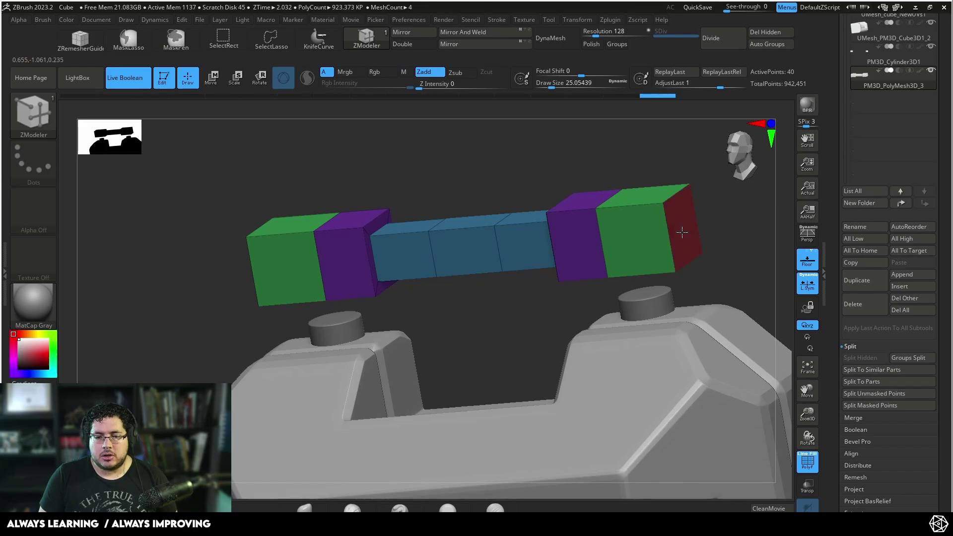
Switch the polygon action back to QMesh, extrude the end caps into thin flanges, and push the neighbouring outer segments inward
mouse_move(705, 228)
left_mouse_down()
mouse_move(688, 226)
mouse_move(748, 223)
mouse_move(726, 286)
left_mouse_up()
key("space")
left_click(650, 185)
key("ctrl+z")
key("alt")
left_click_drag(654, 230, 660, 200)
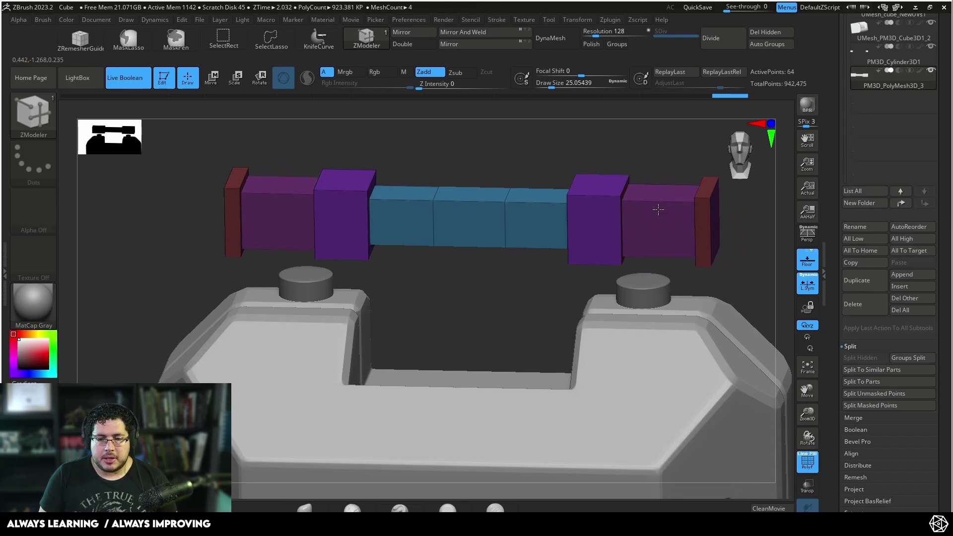
Enable Dynamic Subdiv on the handle subtool to preview its smoothed shape from the front and at an angle
left_click_drag(649, 166, 649, 154, "shift")
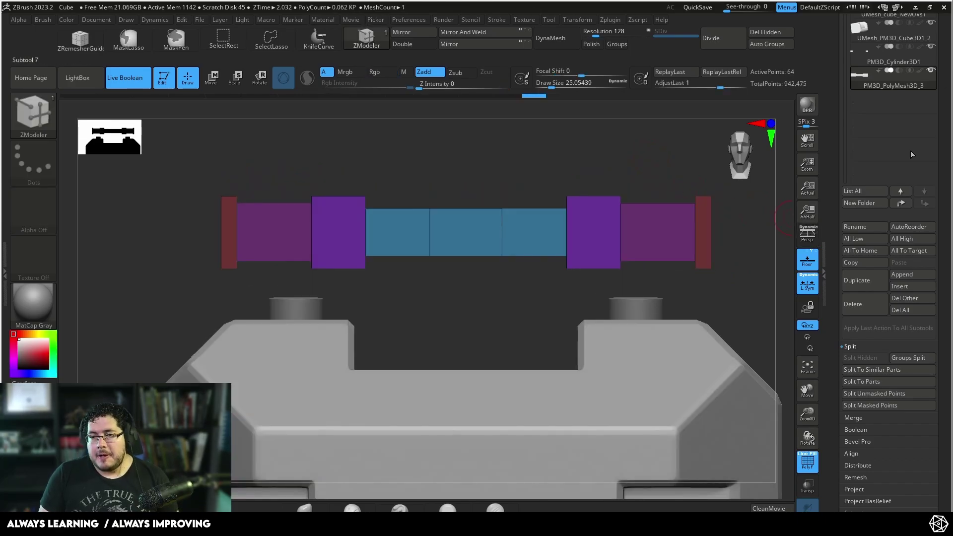
left_click(874, 381)
left_click(863, 448)
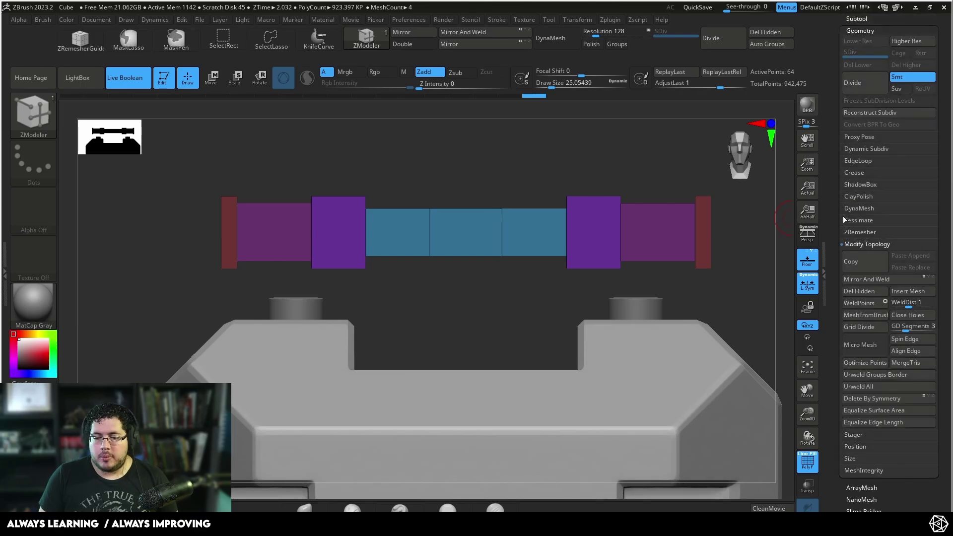
left_click(871, 147)
left_click(867, 159)
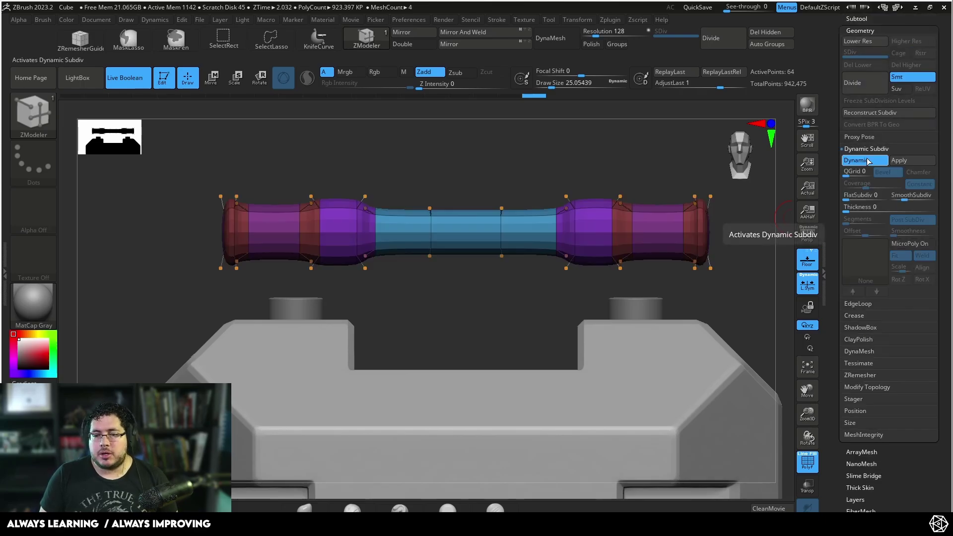
left_click_drag(580, 187, 663, 199)
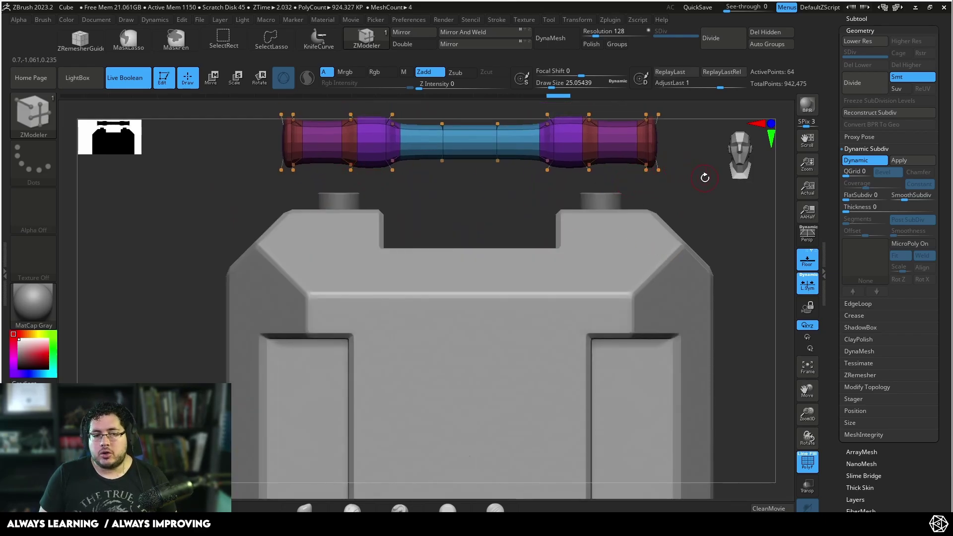
left_click_drag(701, 185, 702, 201, "alt")
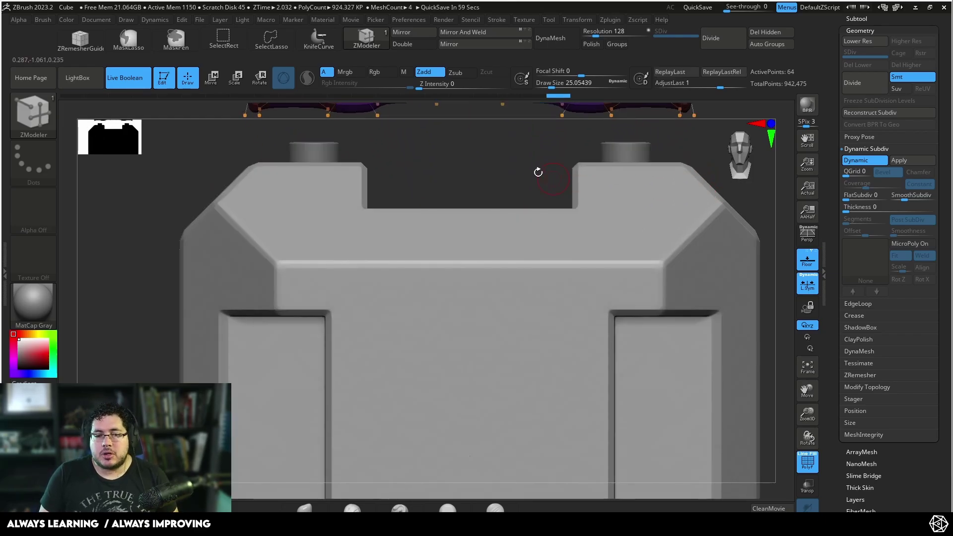
left_click_drag(538, 172, 611, 206, "alt")
left_click_drag(611, 206, 667, 252, "alt")
left_click_drag(666, 251, 655, 223, "alt")
left_click_drag(633, 187, 668, 245, "alt")
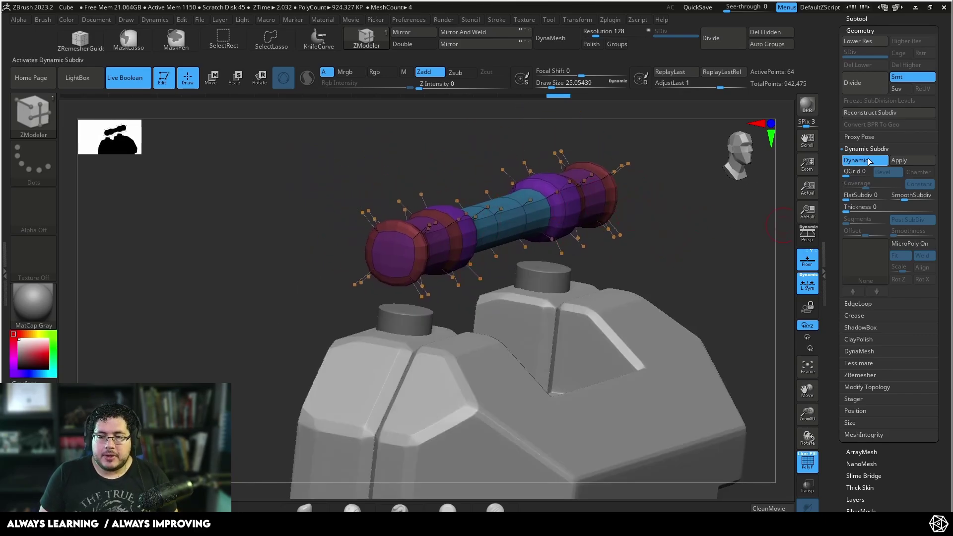
Turn off the handle's smoothing preview and bevel its upper and lower lengthwise edge loops with the ZModeler edge action Bevel, EdgeLoop Complete
key("shift+d")
left_click_drag(681, 196, 698, 300, "alt")
key("space")
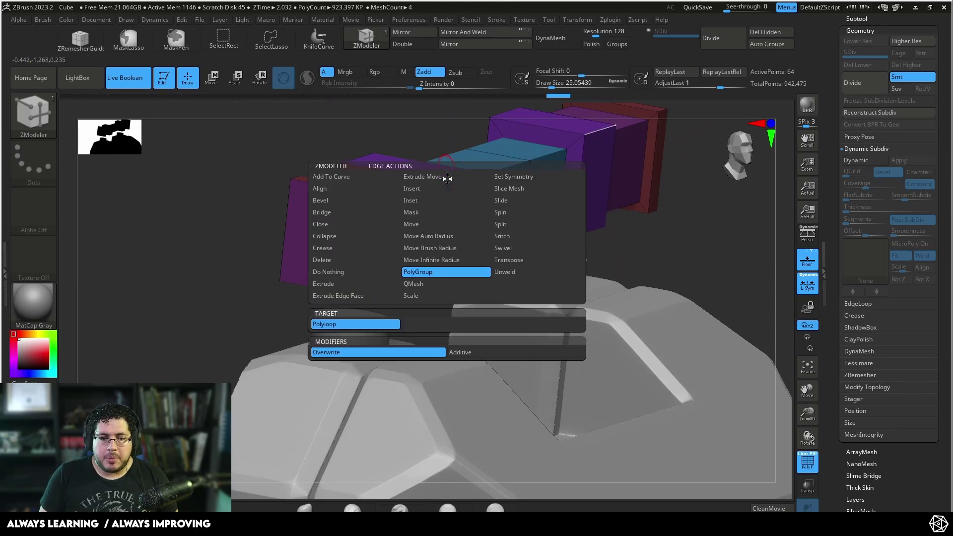
left_click(329, 202)
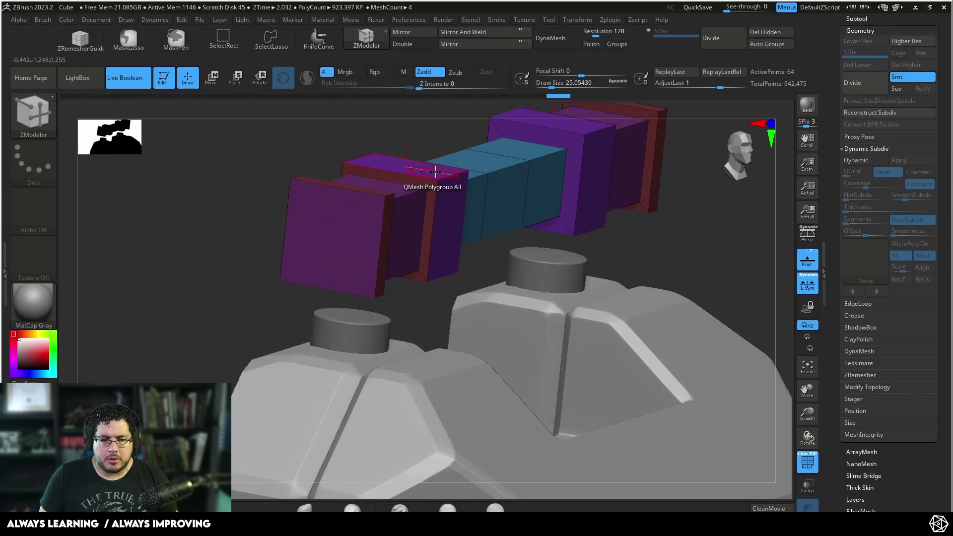
left_click_drag(459, 174, 440, 182)
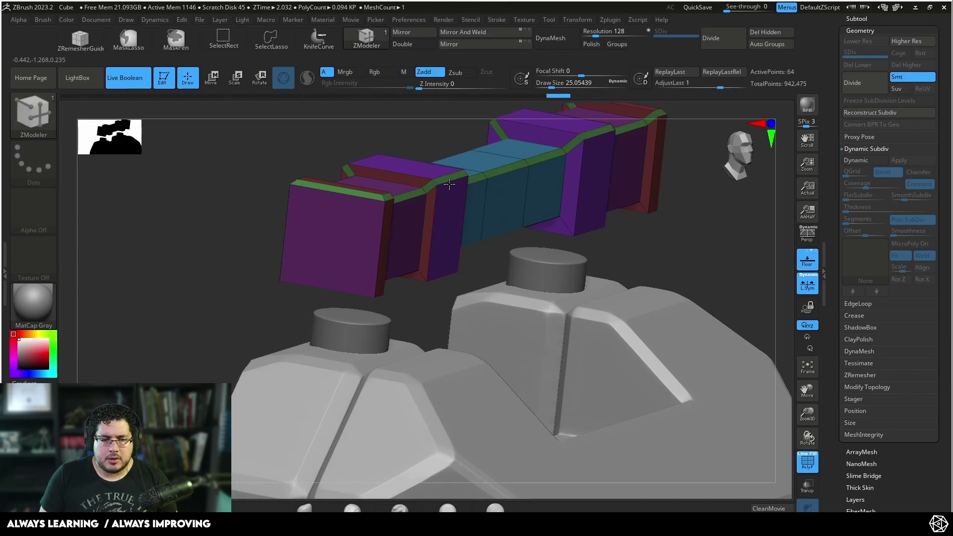
key("ctrl+z")
key("ctrl+shift+z")
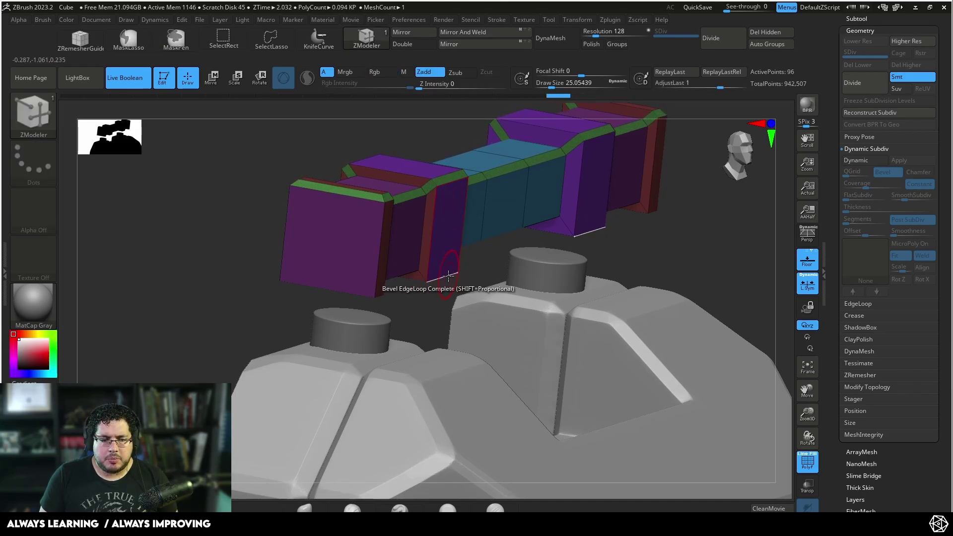
left_click(446, 268)
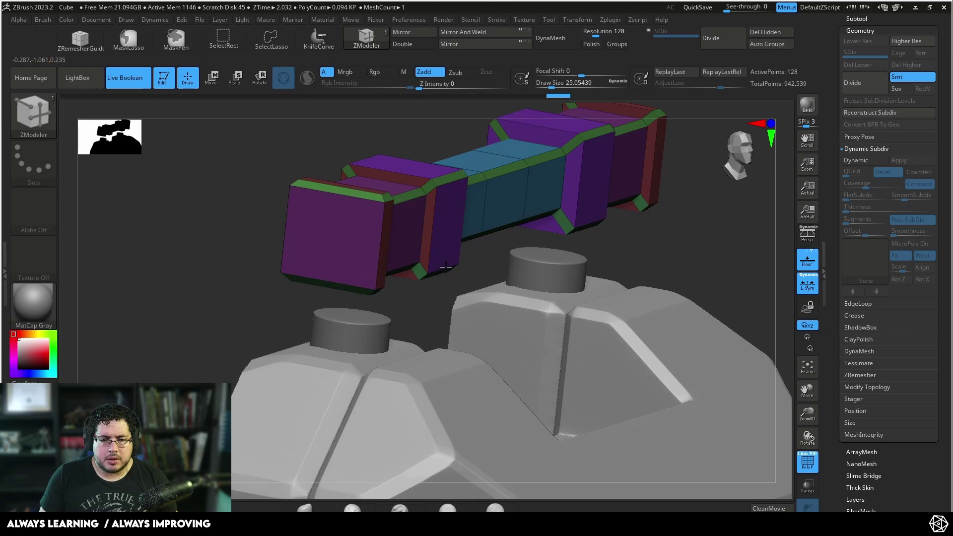
Preview the bevelled handle with Dynamic Subdiv on and the polyframe hidden, comparing its shape with the case
left_click_drag(688, 232, 585, 185, "shift")
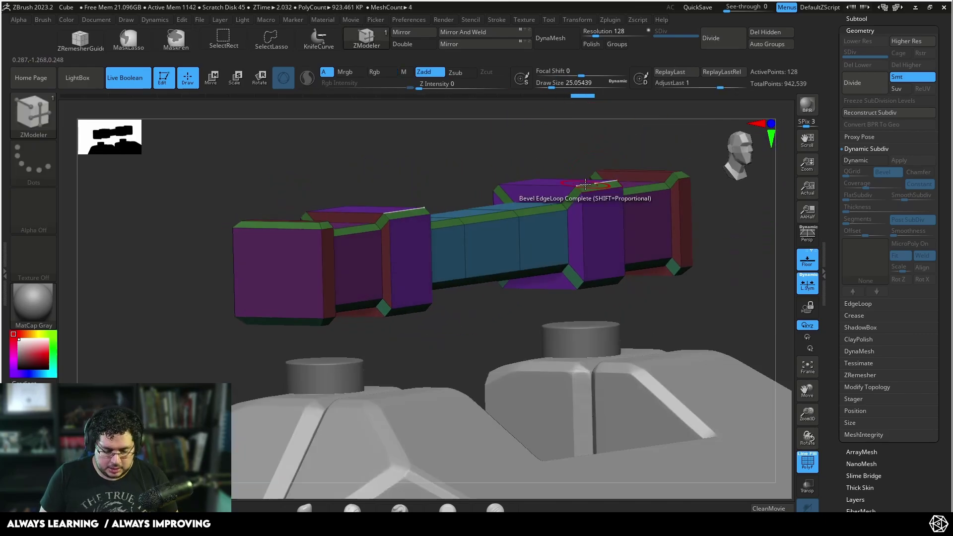
key("d")
left_click(817, 468)
left_click_drag(739, 343, 688, 258, "alt")
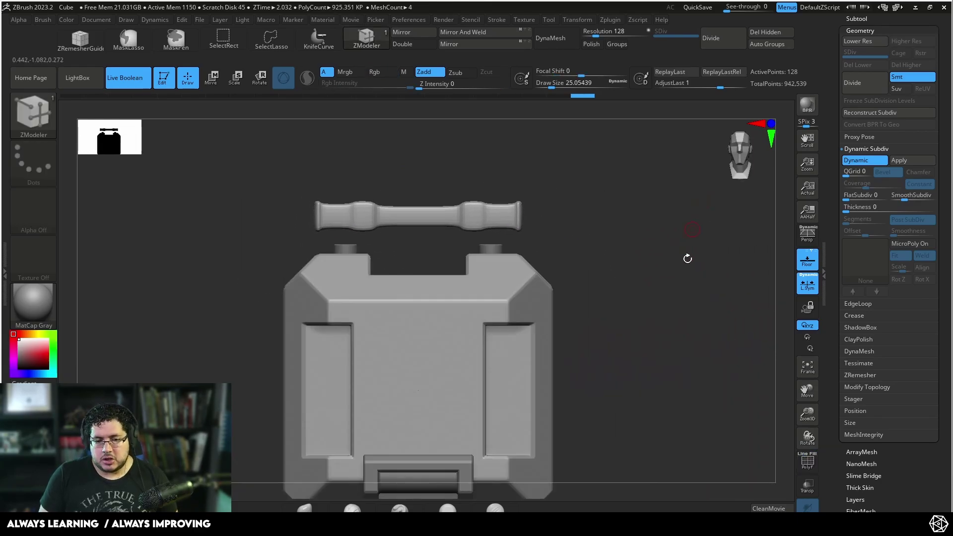
mouse_move(660, 206)
left_mouse_down("alt")
mouse_move(649, 170)
mouse_move(629, 229)
mouse_move(667, 213)
left_mouse_up("alt")
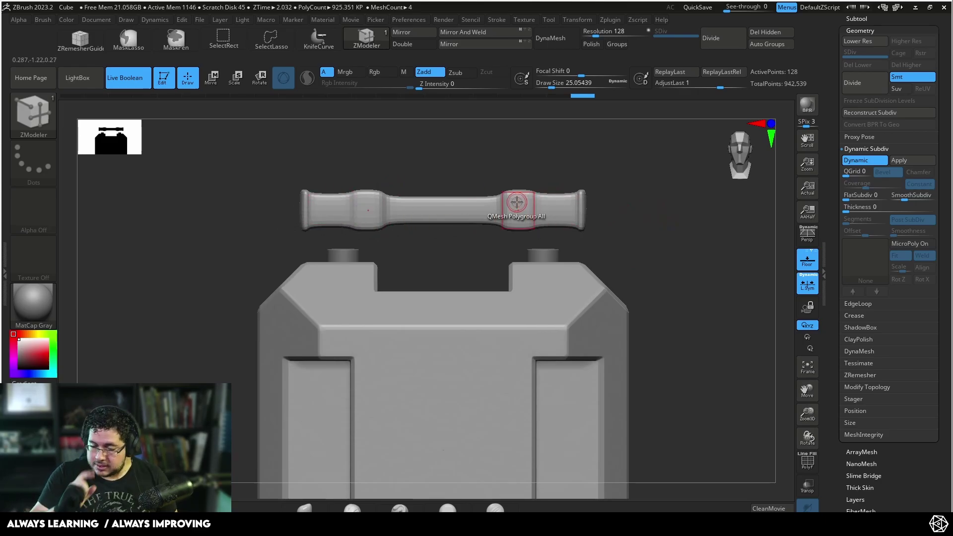
left_click_drag(690, 272, 748, 304, "alt")
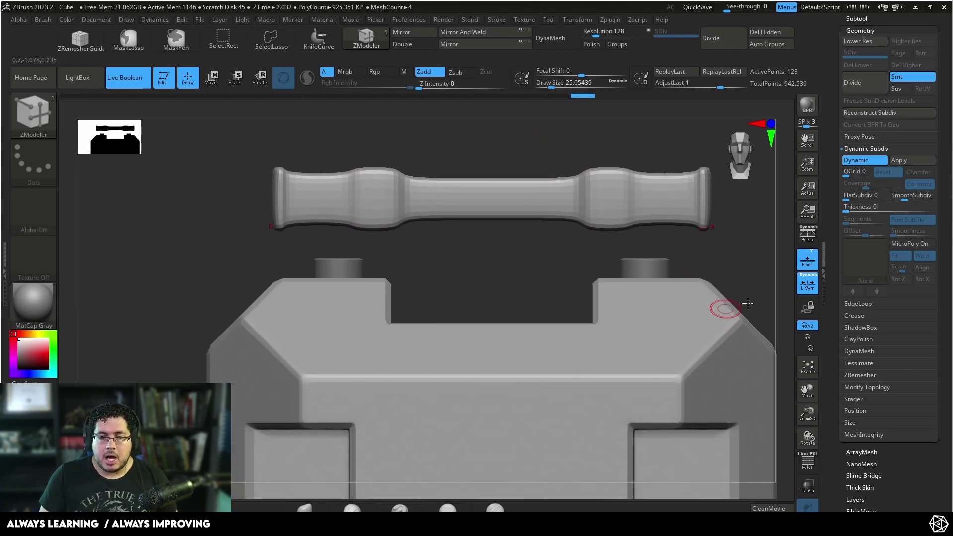
Show the polyframe, turn off the smoothing preview and bevel the edge loops around both purple collars of the handle
left_click(807, 461)
left_click_drag(508, 296, 526, 277, "alt")
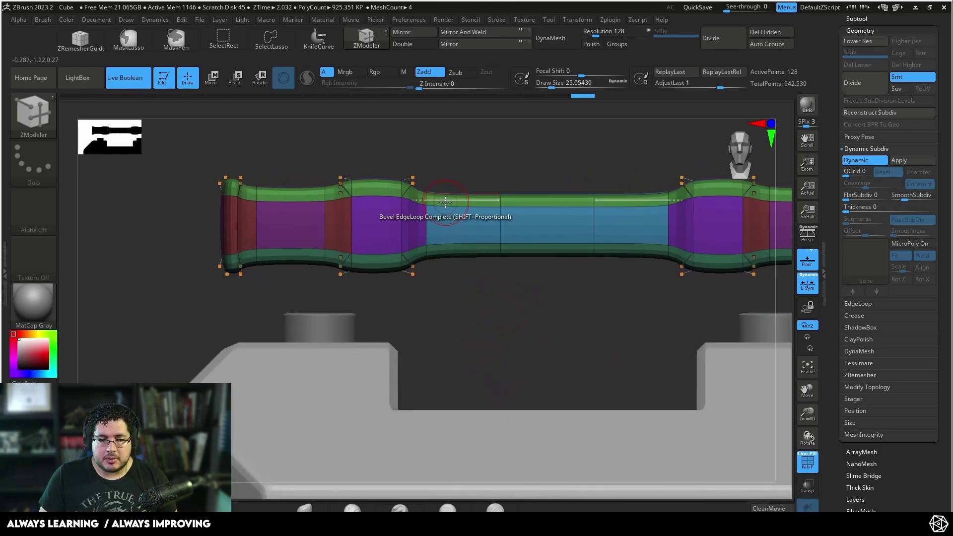
left_click_drag(520, 339, 416, 218)
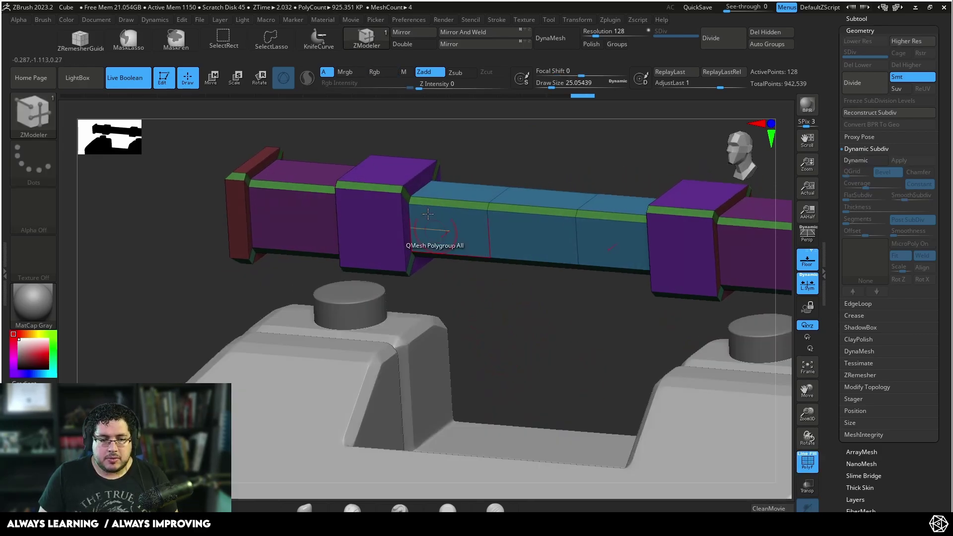
left_click(411, 219)
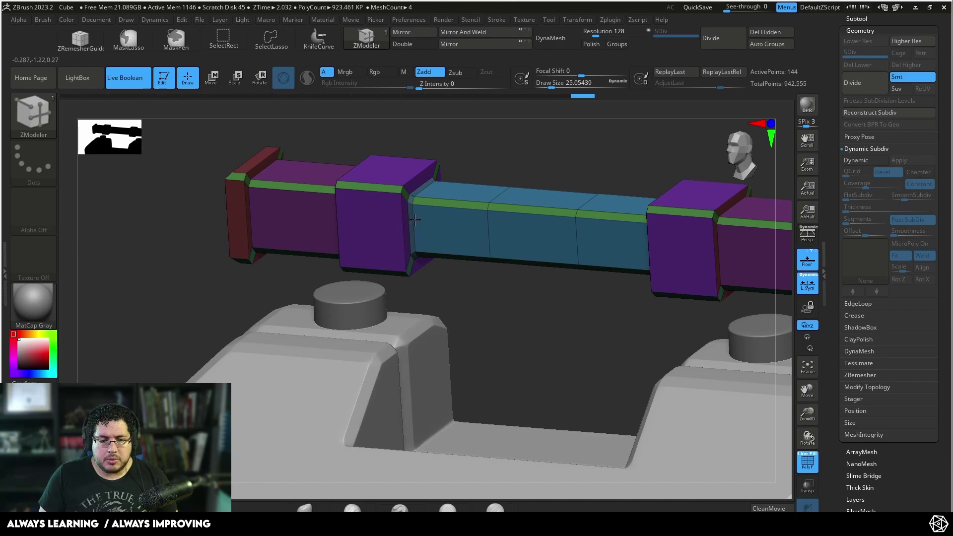
left_click_drag(488, 323, 571, 308)
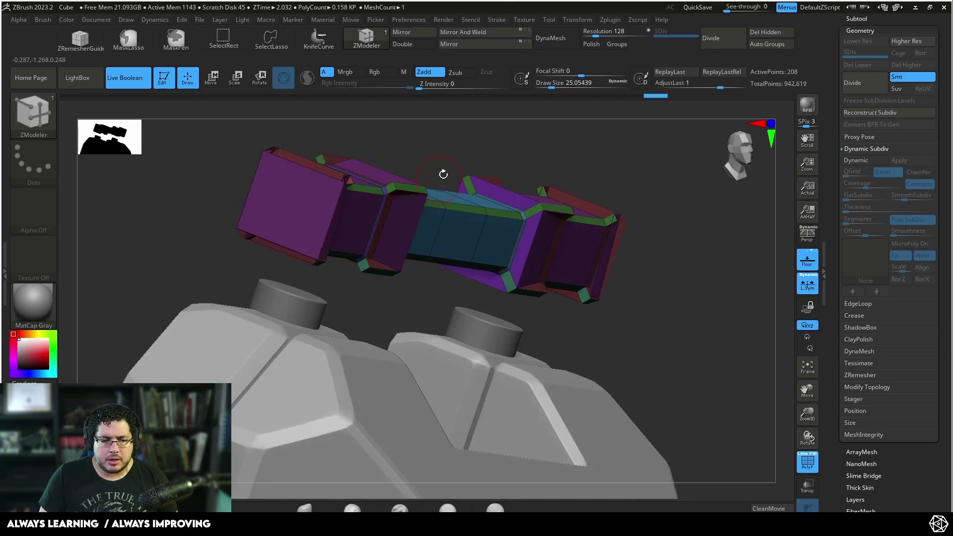
left_click_drag(434, 164, 353, 171)
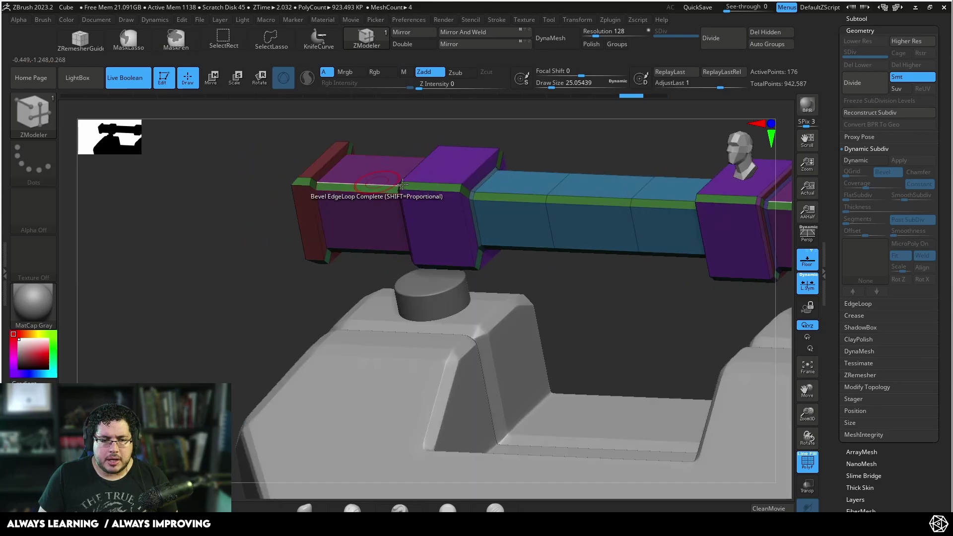
left_click(464, 183)
left_click_drag(568, 131, 548, 141)
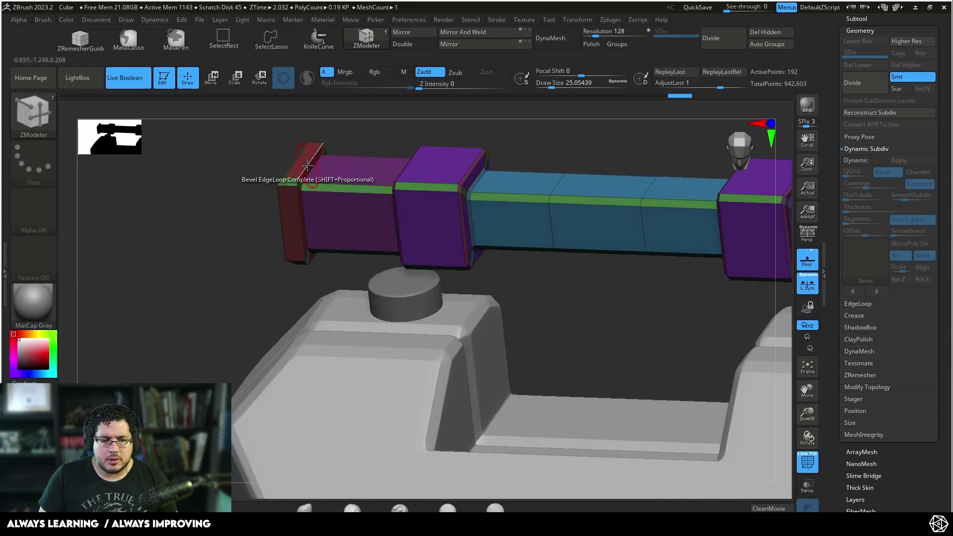
Bevel the edge loops around the red flanges at the handle's ends, undoing and redoing the bevel once
left_click(309, 165)
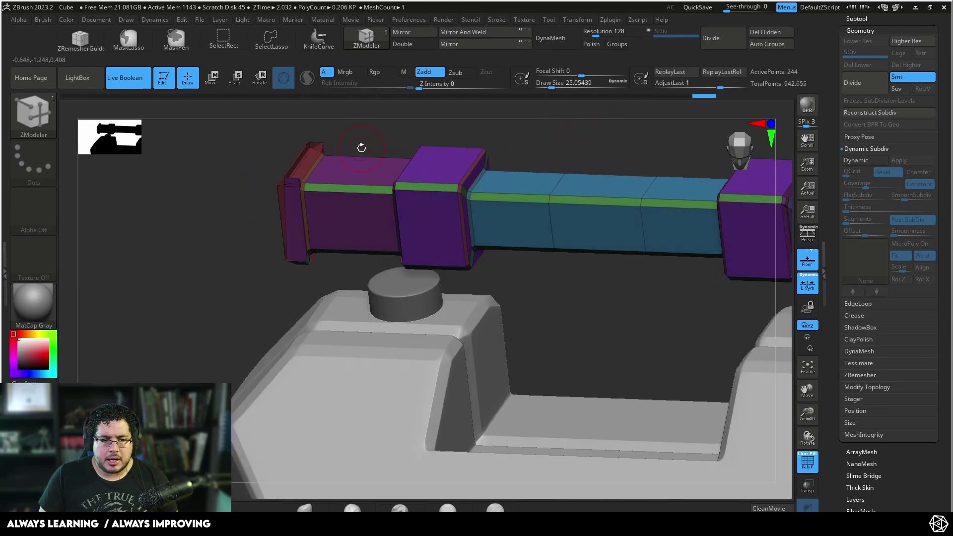
key("ctrl+z")
left_click(308, 164)
left_click_drag(366, 144, 392, 152)
Turn Dynamic Subdiv back on for the handle and hide the polyframe
key("d")
left_click_drag(642, 330, 574, 242)
left_click(807, 461)
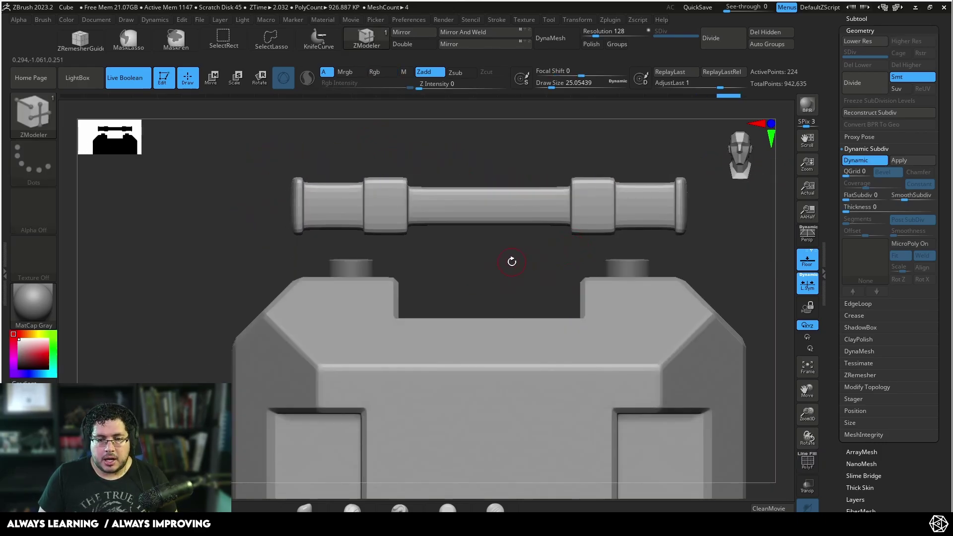
left_click_drag(486, 268, 452, 285, "alt")
Apply the Bend Arc deformer to the handle
key("w")
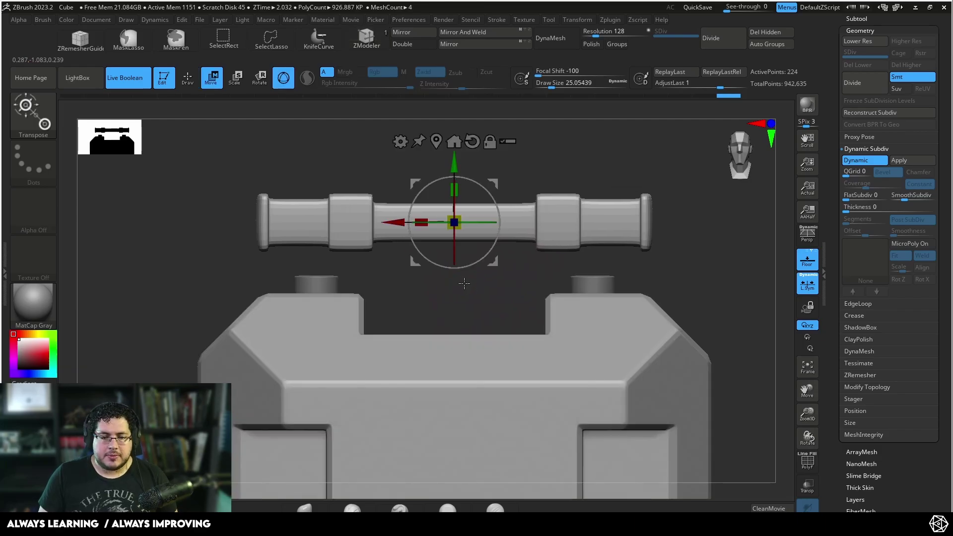
left_click(400, 142)
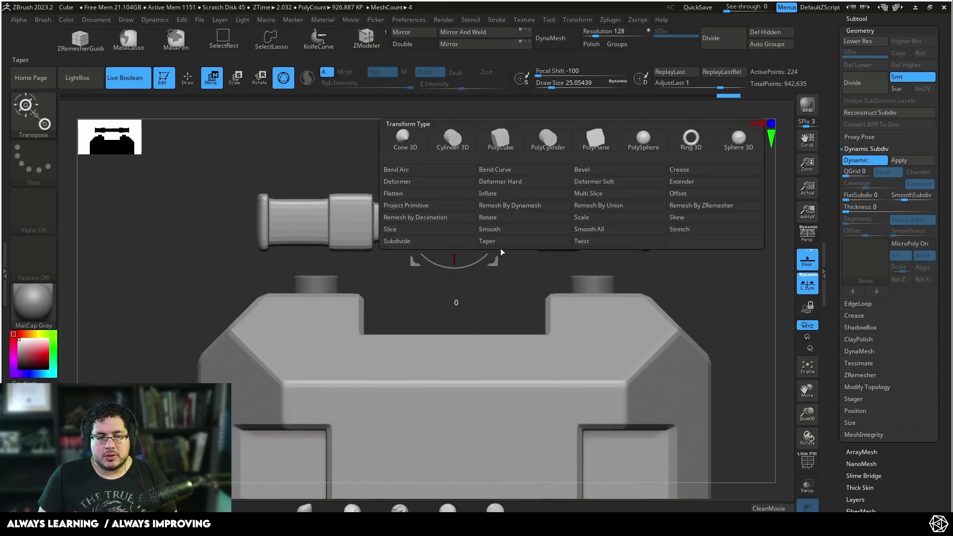
left_click(420, 193)
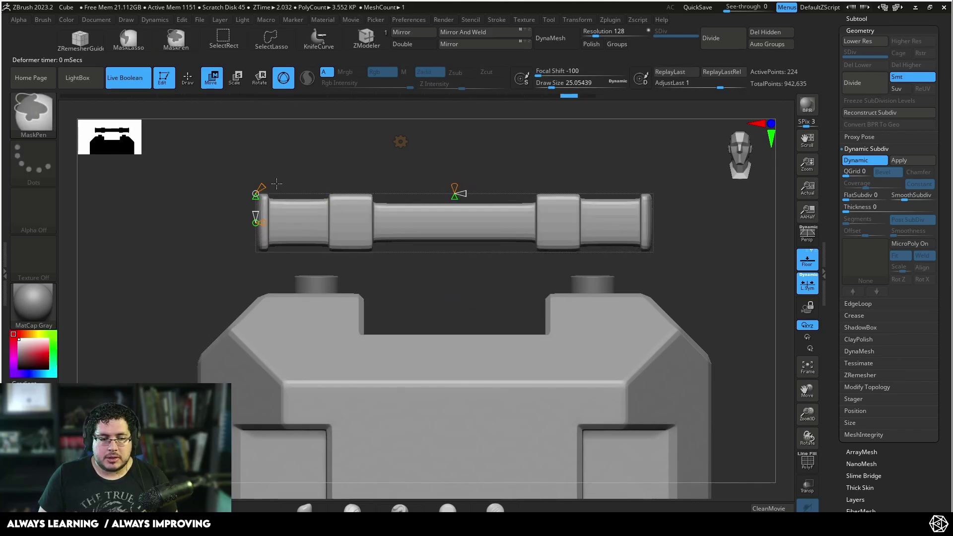
left_click_drag(262, 187, 273, 170)
key("ctrl+z")
mouse_move(263, 223)
left_mouse_down()
mouse_move(286, 222)
mouse_move(276, 222)
left_mouse_up()
key("ctrl+z")
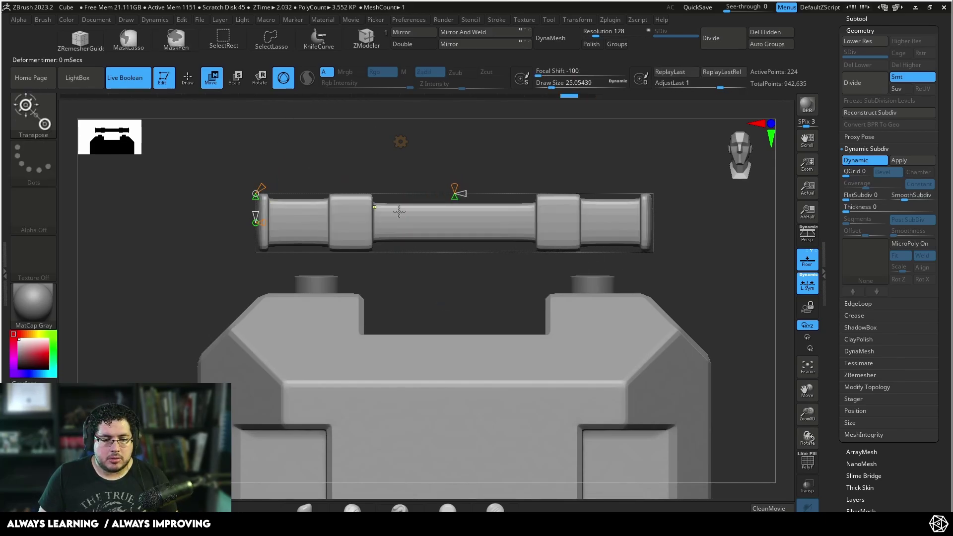
Bend the handle into a shallow arch with both ends curving down towards the case and accept the Bend Arc deformation
left_click_drag(453, 197, 450, 213)
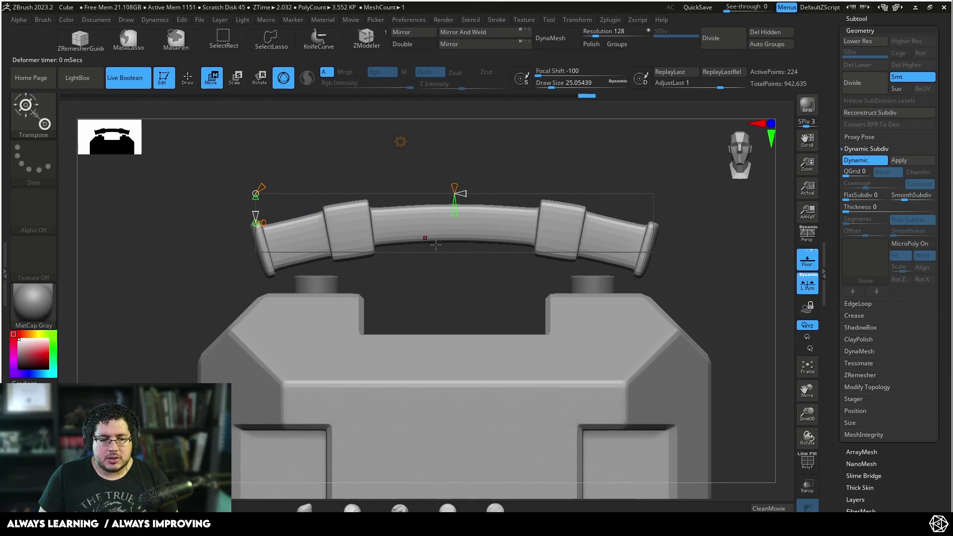
left_click_drag(424, 274, 463, 280)
key("q")
mouse_move(640, 255)
left_mouse_down()
mouse_move(662, 255)
mouse_move(665, 232)
left_mouse_up()
left_click_drag(664, 232, 655, 331, "alt")
key("r")
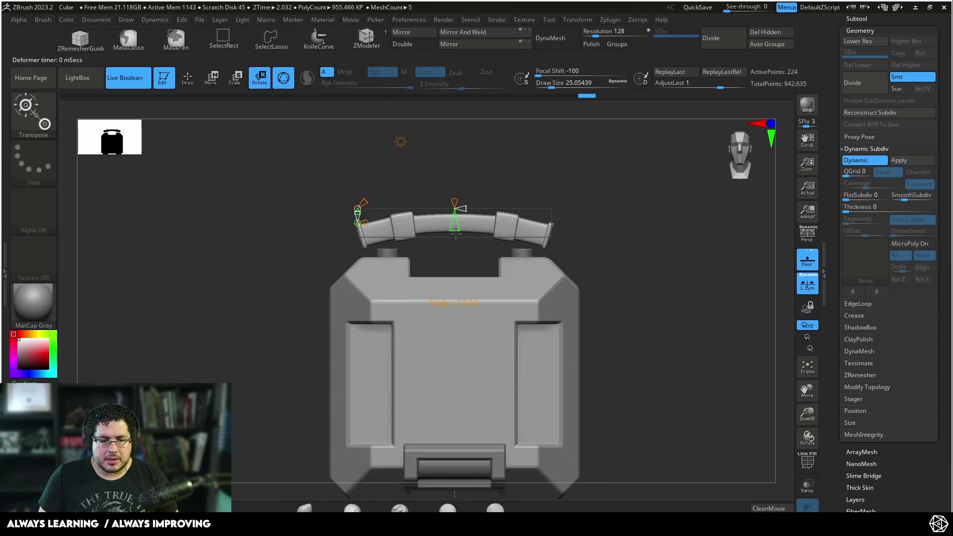
left_click(400, 141)
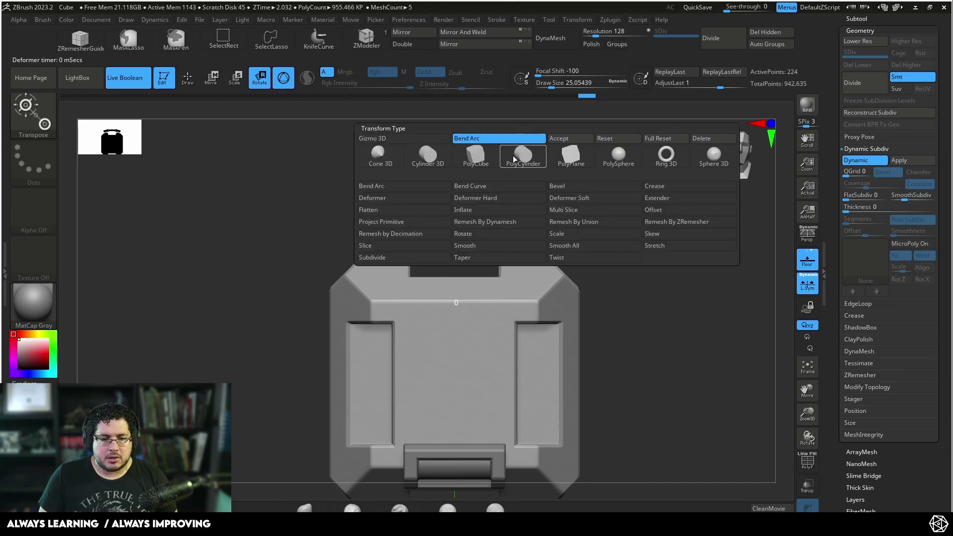
left_click(562, 141)
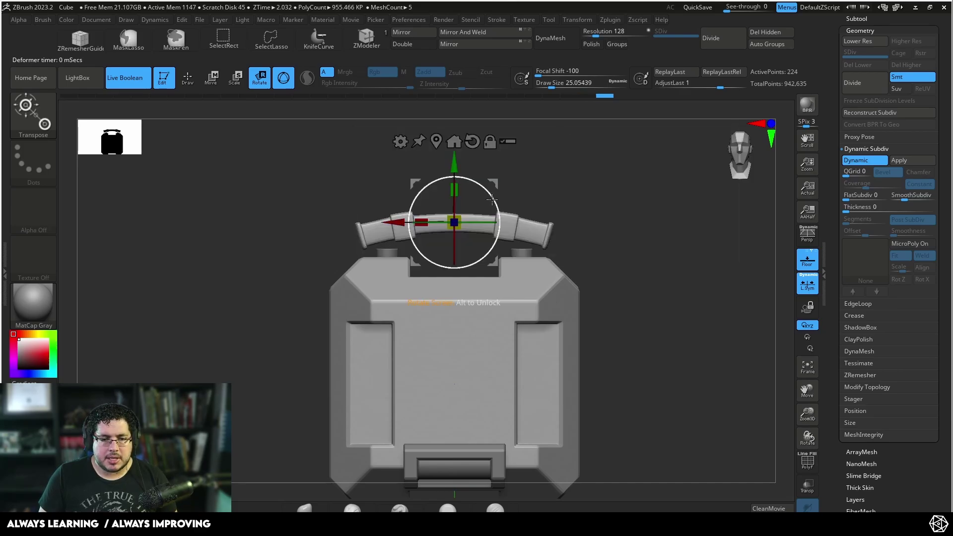
Scale the arched handle down slightly and lower it onto the two cylindrical posts of the case
mouse_move(453, 222)
left_mouse_down()
mouse_move(435, 226)
mouse_move(443, 228)
left_mouse_up()
right_click_drag(550, 173, 549, 206, "ctrl")
left_click_drag(455, 165, 451, 181)
key("q")
mouse_move(660, 190)
right_mouse_down()
mouse_move(564, 241)
mouse_move(594, 243)
mouse_move(627, 221)
mouse_move(615, 184)
mouse_move(614, 351)
right_mouse_up()
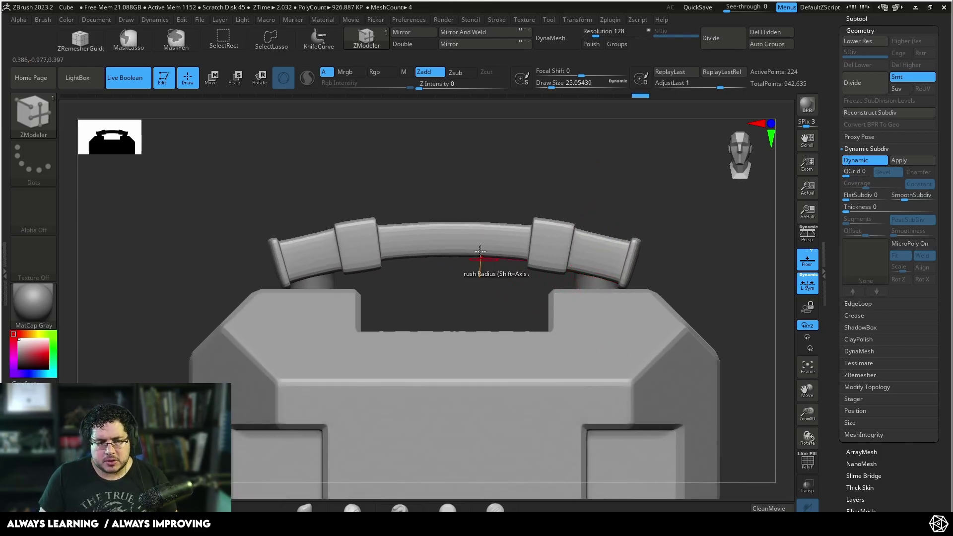
Append a cube mesh to the case as a new subtool
right_click_drag(427, 176, 546, 186)
right_click_drag(622, 213, 639, 201)
right_click_drag(601, 287, 613, 249, "ctrl")
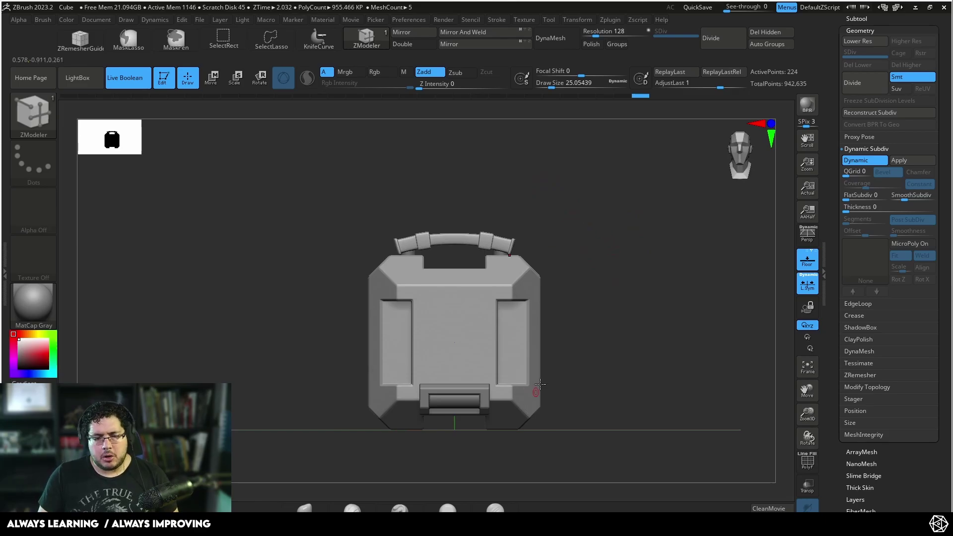
right_click_drag(541, 356, 492, 270, "alt")
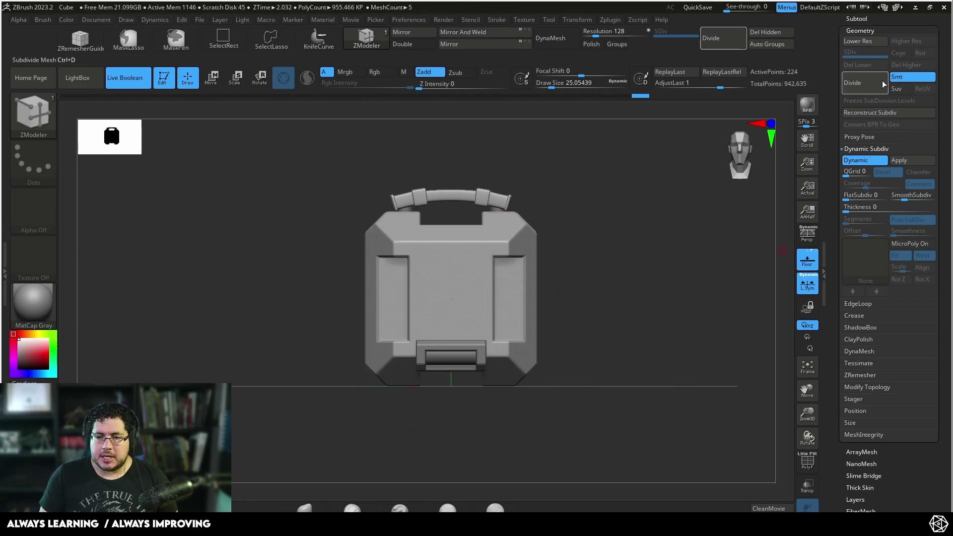
left_click(877, 30)
left_click_drag(878, 32, 875, 72)
left_click(866, 58)
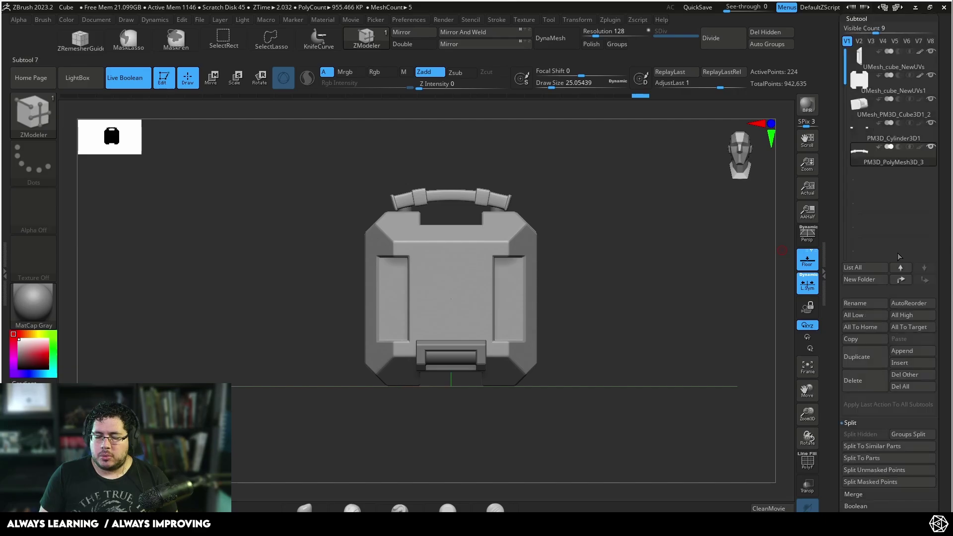
left_click(902, 351)
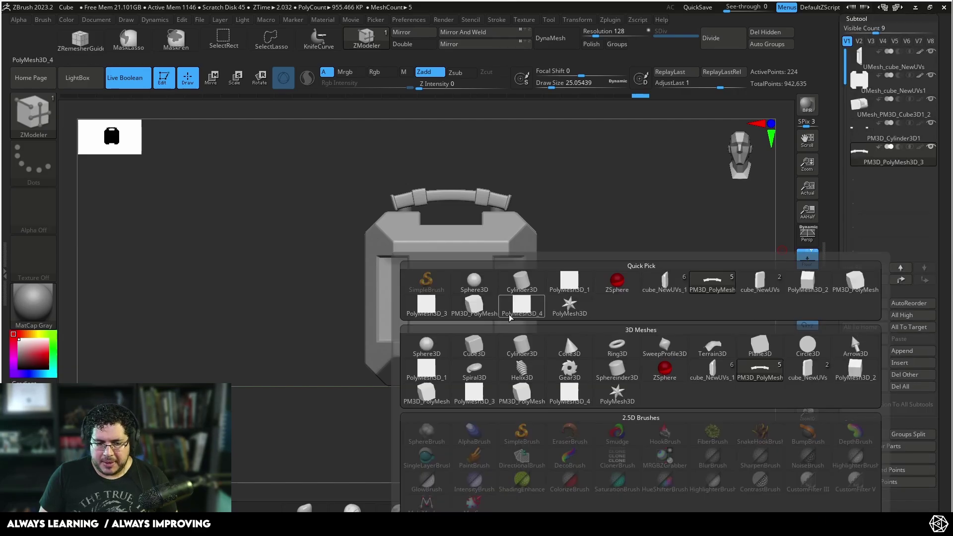
left_click(475, 312)
key("w")
left_click_drag(591, 255, 511, 251, "alt")
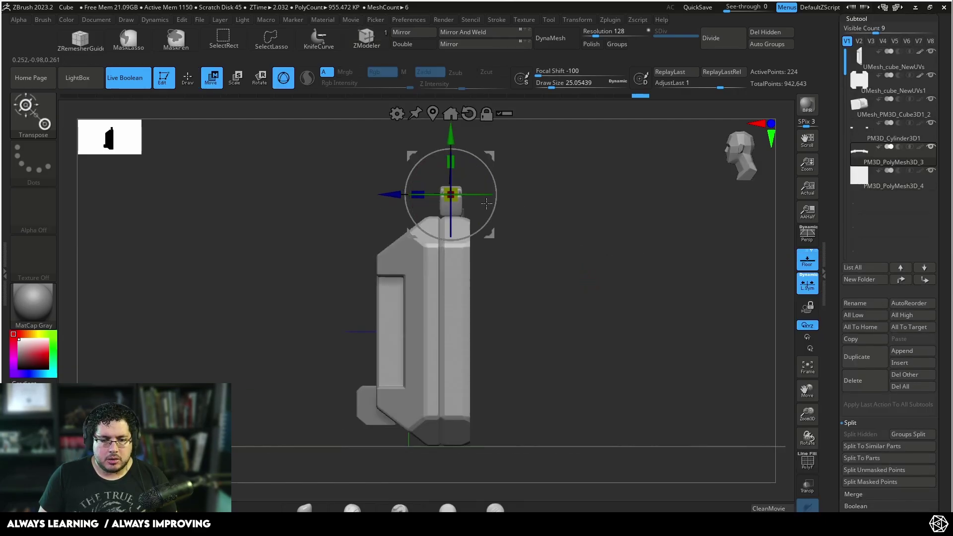
left_click_drag(456, 139, 458, 268)
left_click_drag(390, 323, 294, 323)
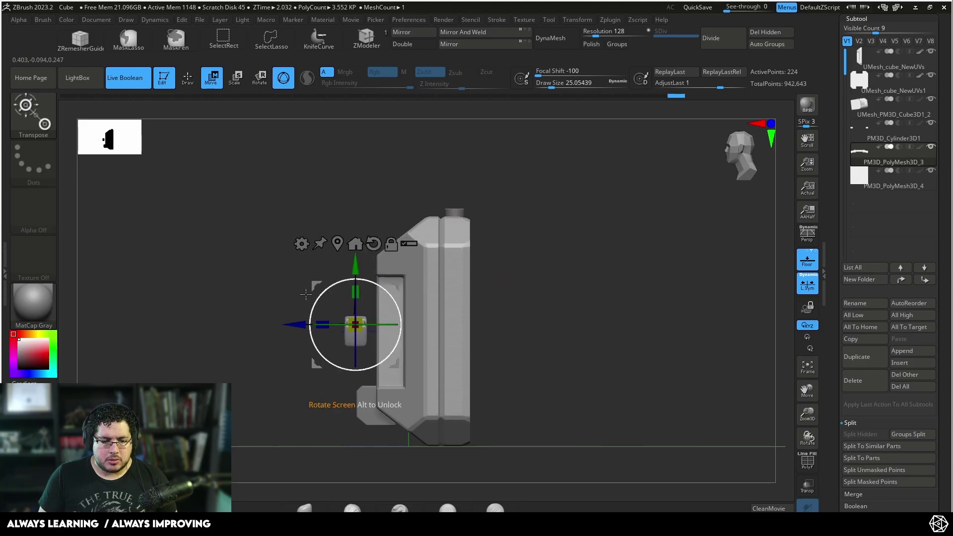
left_click_drag(268, 231, 329, 238)
key("ctrl+z")
key("ctrl+z")
Select the appended cube, fit it at a smaller size into the right-hand recess of the case front, and show the polyframe
left_click(867, 183)
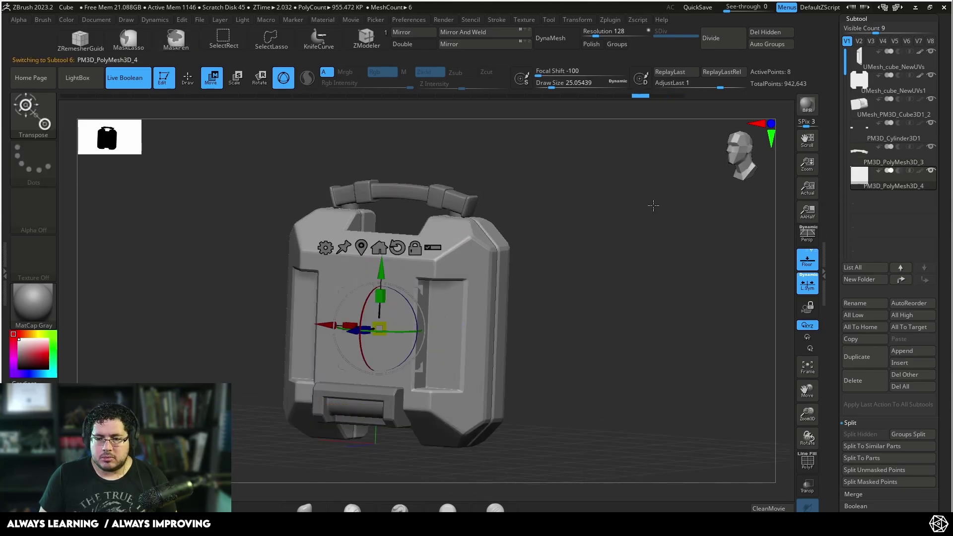
left_click_drag(387, 311, 571, 298, "shift")
key("f")
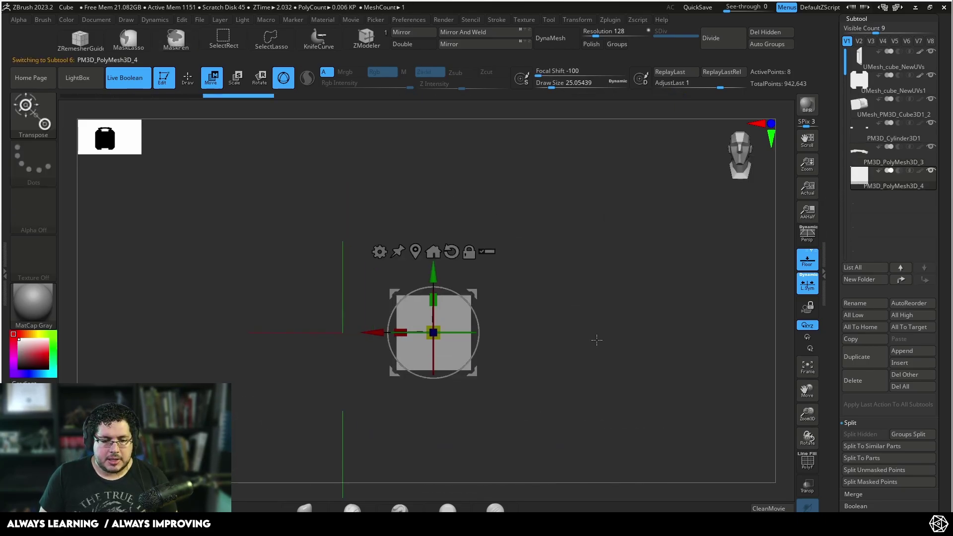
left_click_drag(442, 337, 422, 348)
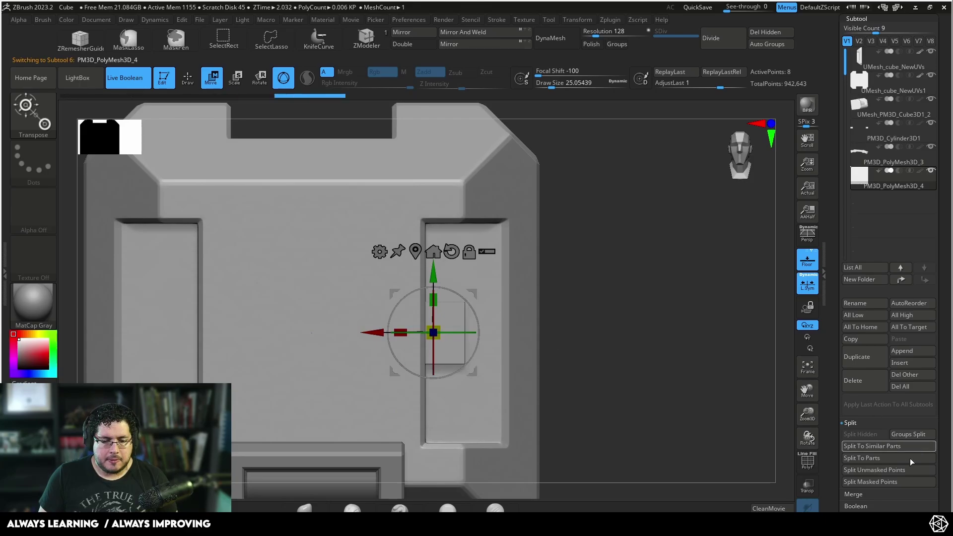
left_click(803, 463)
left_click_drag(698, 432, 586, 427)
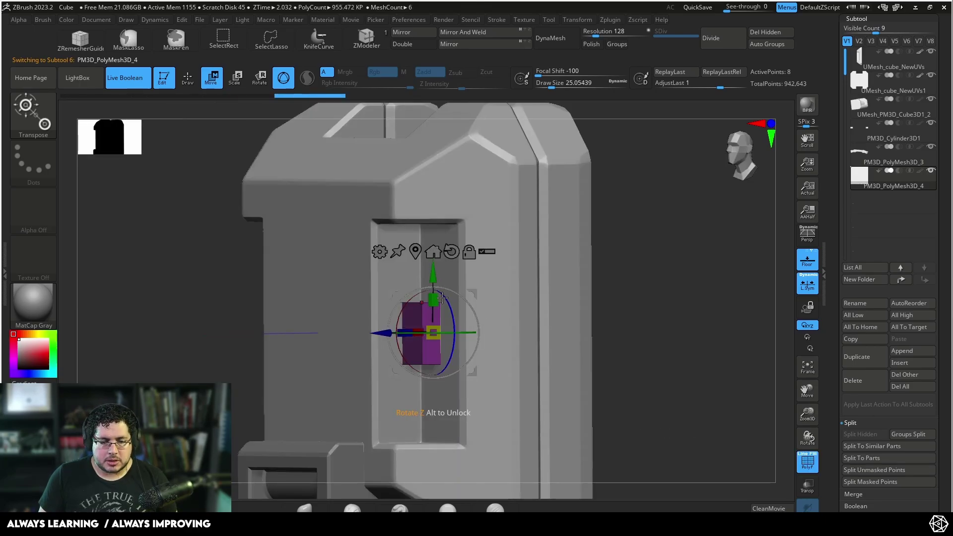
Stretch the cube vertically into a bar filling the height of the right-hand recess, then adjust its thickness and position
left_click_drag(446, 298, 442, 217)
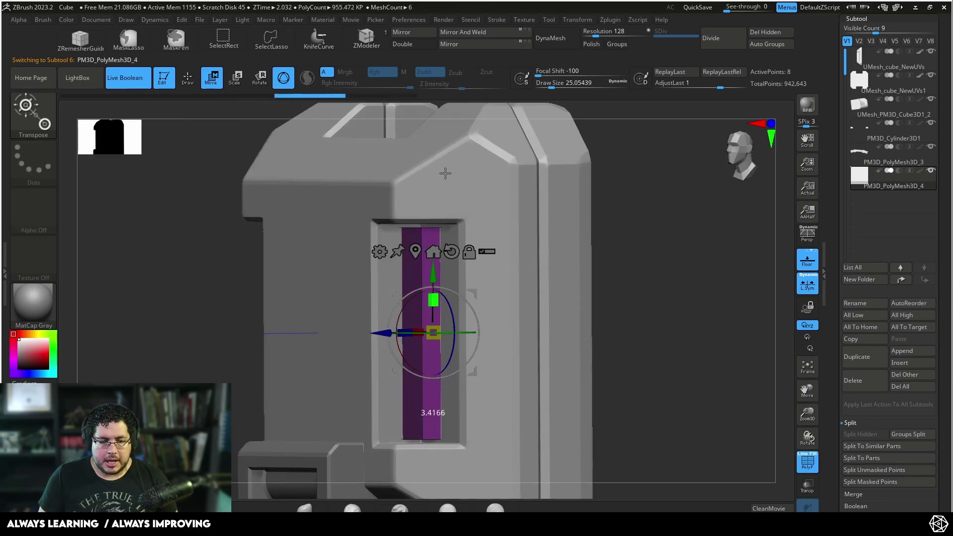
left_click_drag(445, 172, 431, 213)
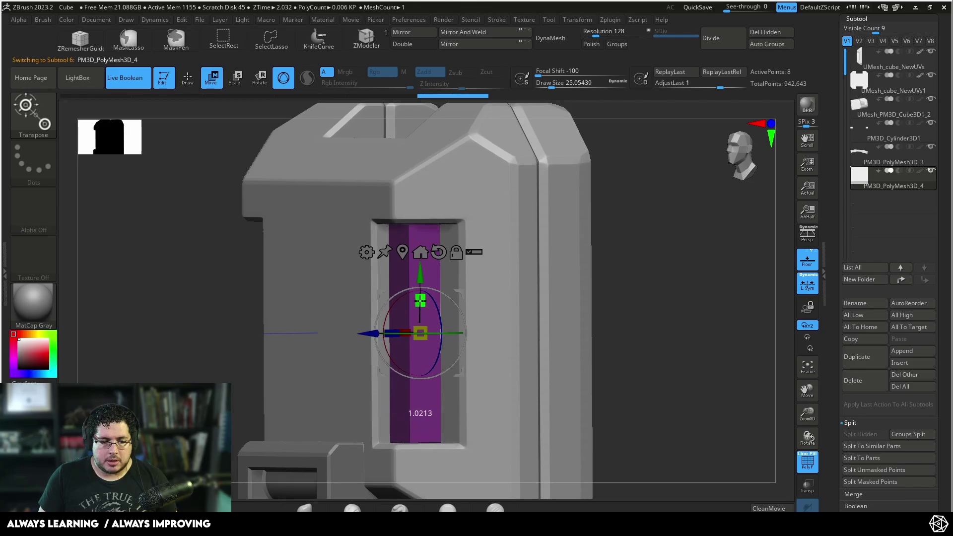
left_click_drag(420, 300, 419, 299)
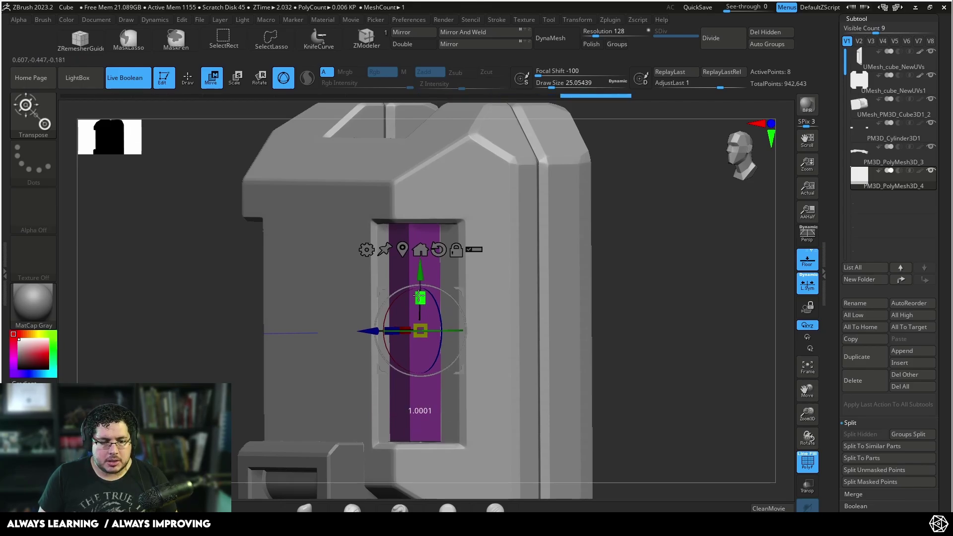
left_click_drag(675, 280, 698, 281, "shift")
left_click_drag(420, 273, 420, 275)
left_click_drag(594, 316, 590, 320)
left_click_drag(363, 332, 377, 332)
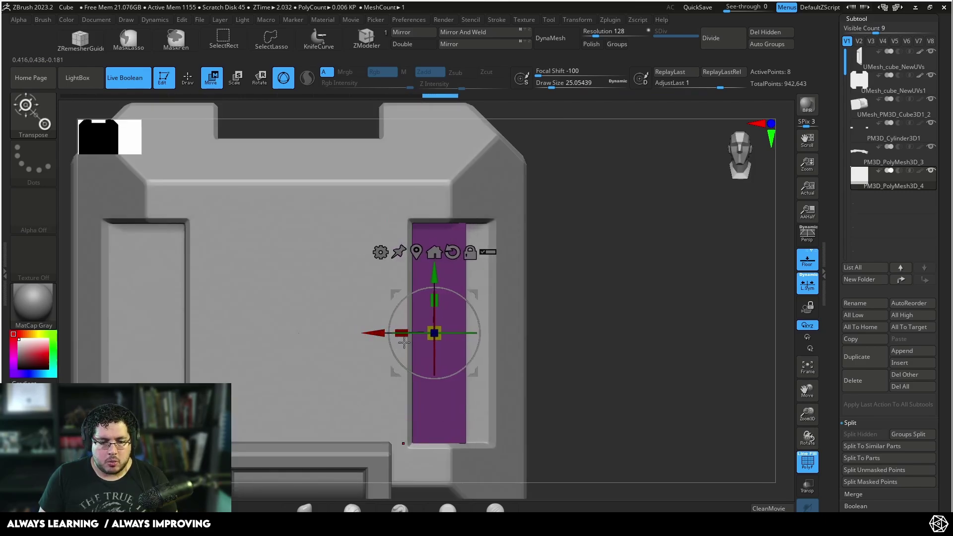
Insert ten evenly spaced horizontal edge loops along the bar with Multiple EdgeLoops, giving alternating polygroup bands
key("q")
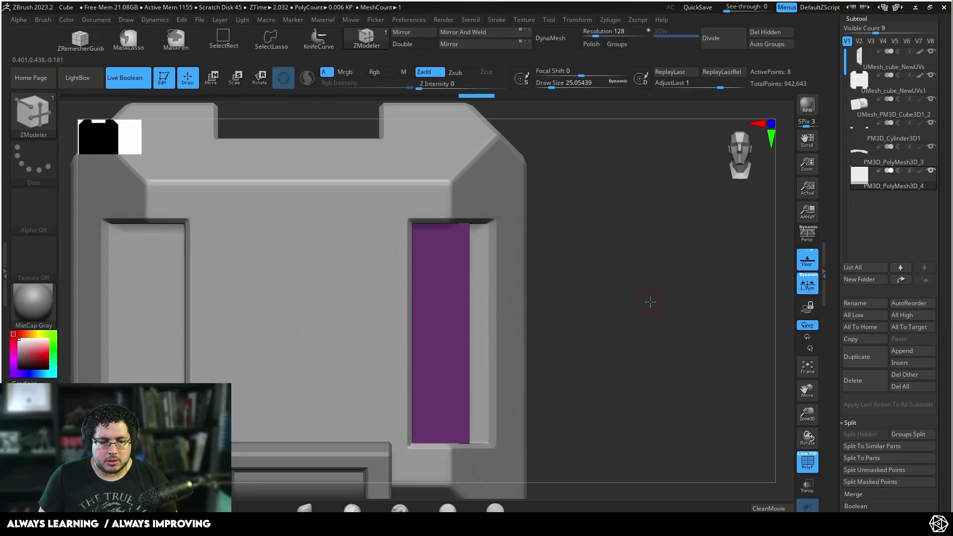
left_click_drag(649, 302, 631, 306)
key("space")
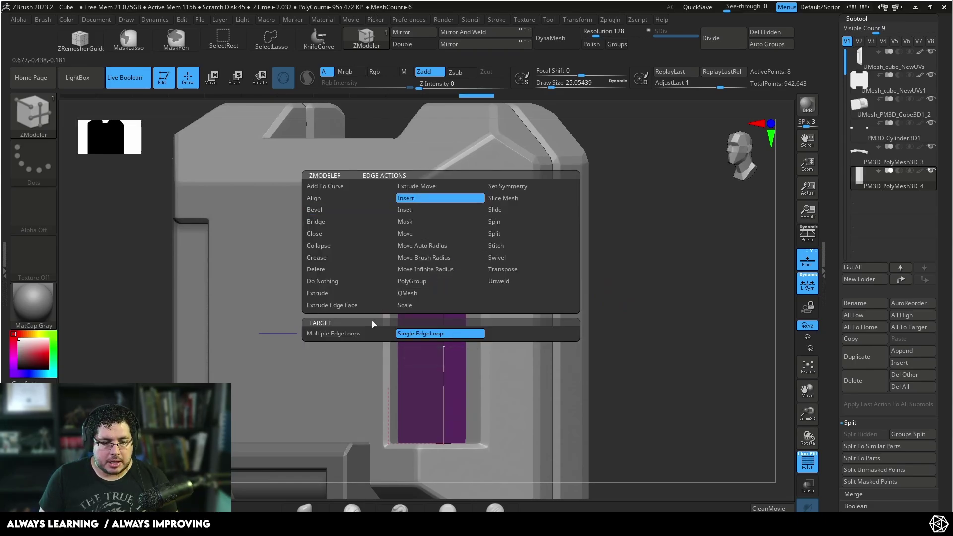
left_click(331, 334)
left_click(440, 319)
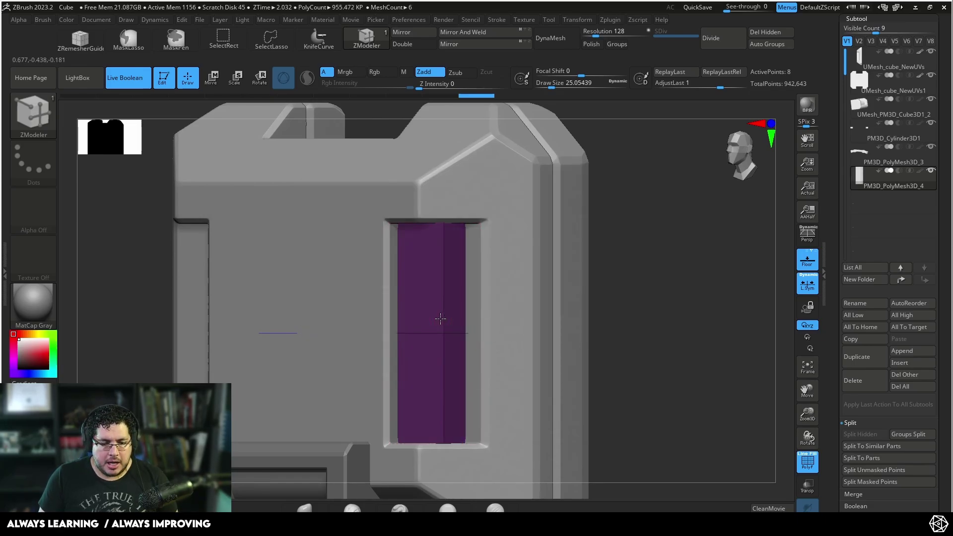
key("ctrl+z")
left_click_drag(443, 308, 414, 341)
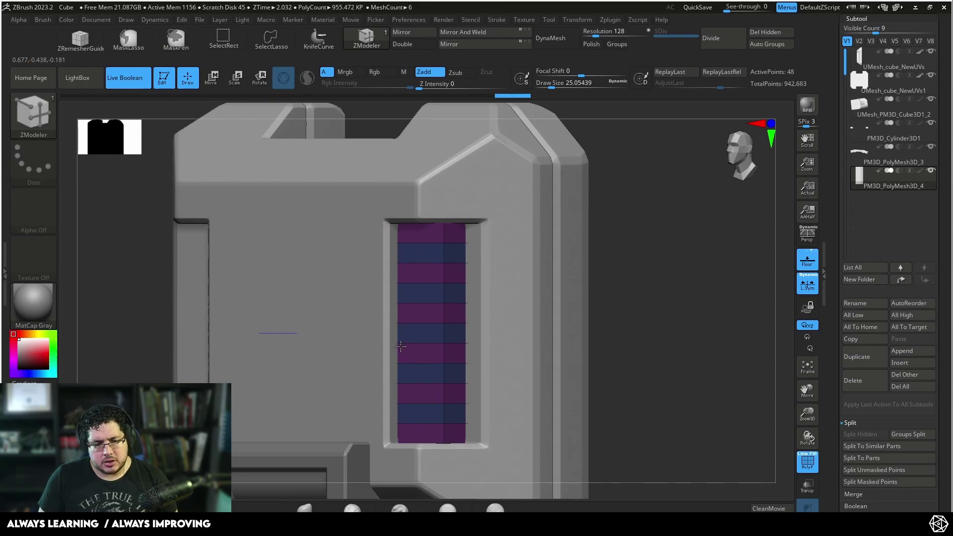
left_click_drag(401, 347, 400, 346)
Push every second band of the bar inward with QMesh Polygroup All to form a ridged grip
left_click_drag(633, 295, 591, 300)
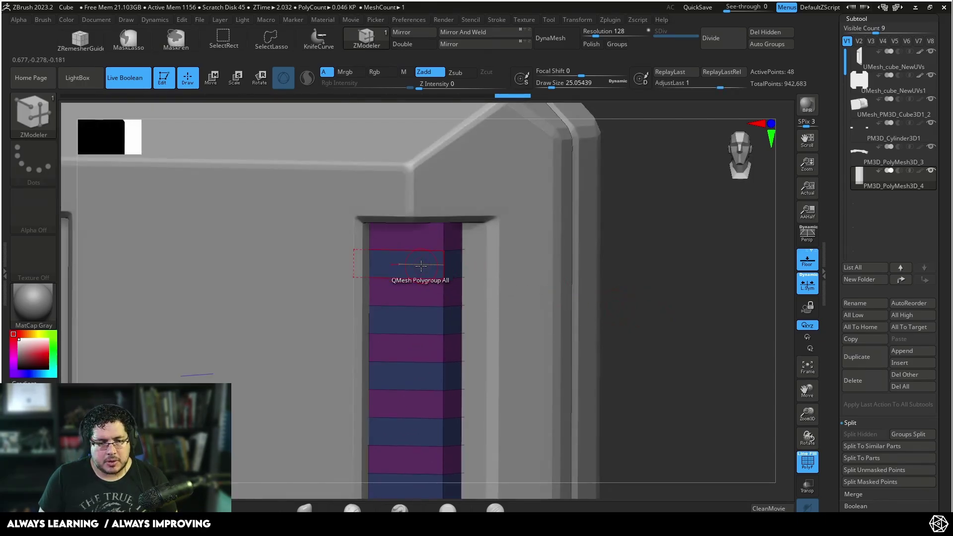
left_click_drag(420, 265, 454, 265)
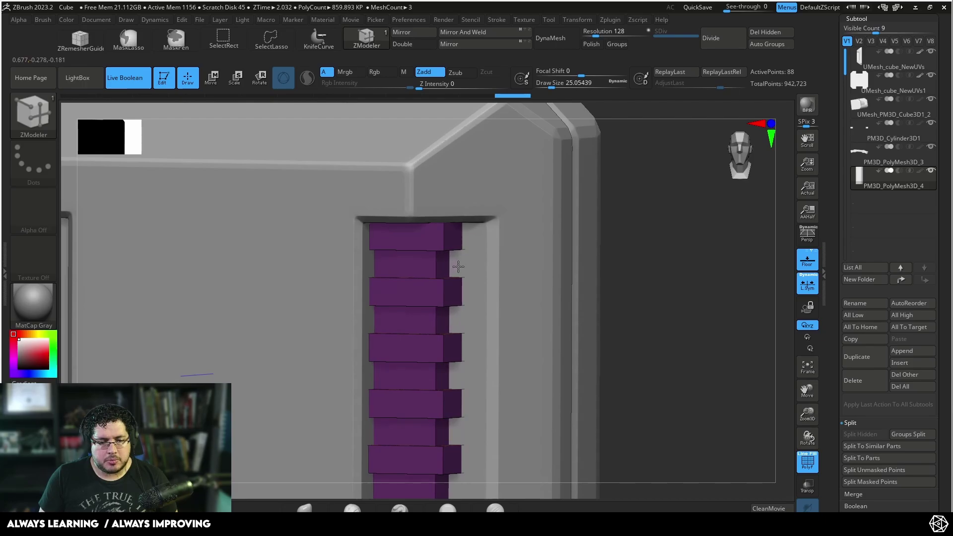
left_click_drag(632, 275, 668, 330)
Try smoothing the ridged bar with Dynamic Subdiv and two mesh subdivisions, shift it within the recess, and undo these changes
key("d")
left_click(806, 461)
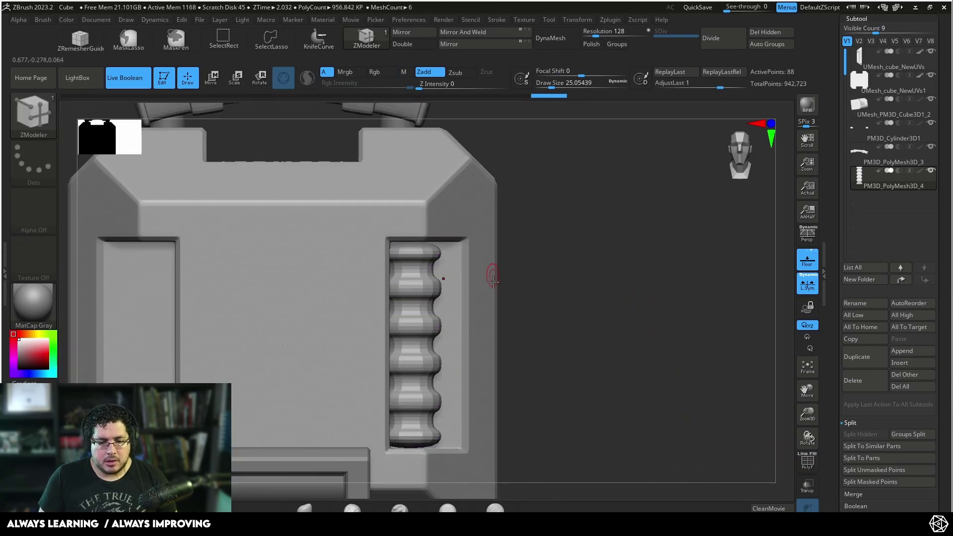
key("ctrl+d")
key("ctrl+d")
key("w")
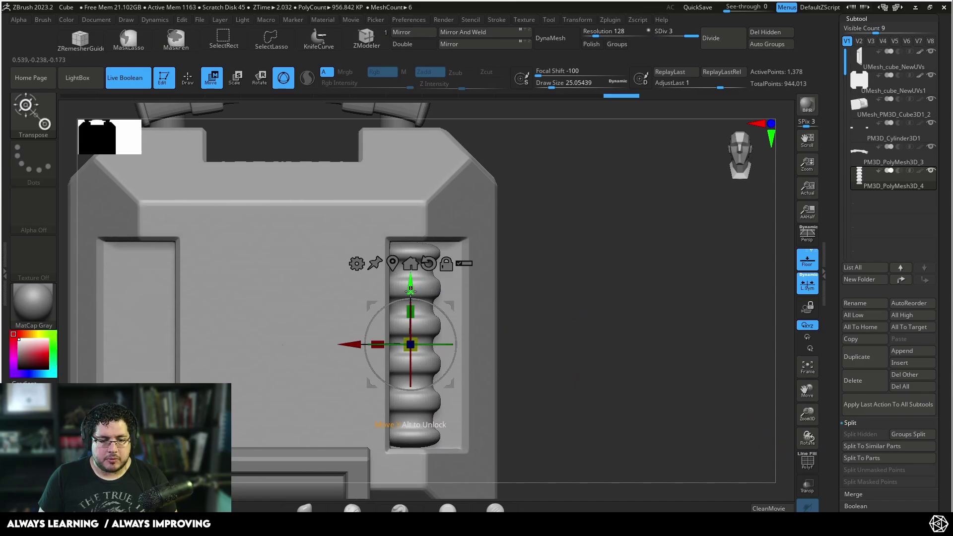
left_click_drag(349, 346, 338, 346)
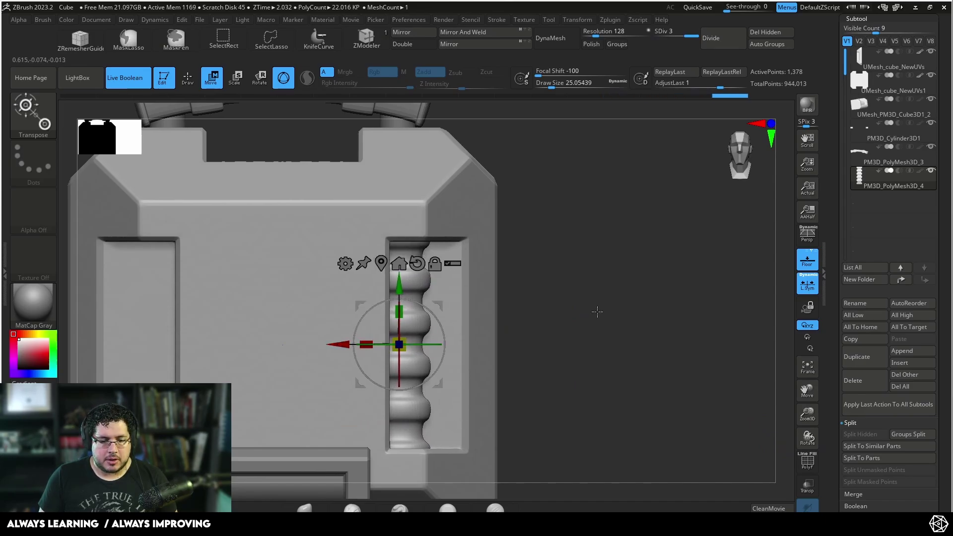
key("q")
left_click_drag(597, 340, 626, 343)
left_click_drag(627, 342, 657, 367, "alt")
key("shift+d")
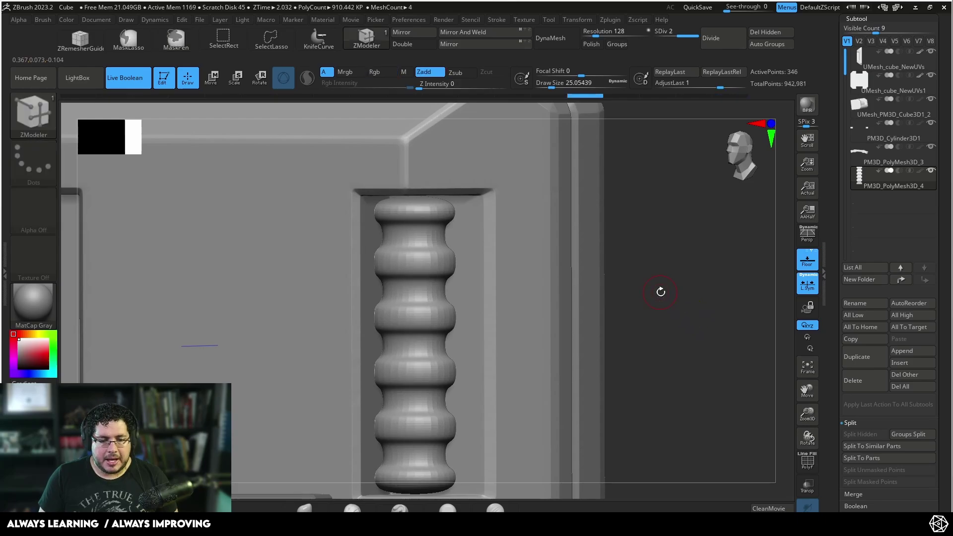
key("ctrl+z")
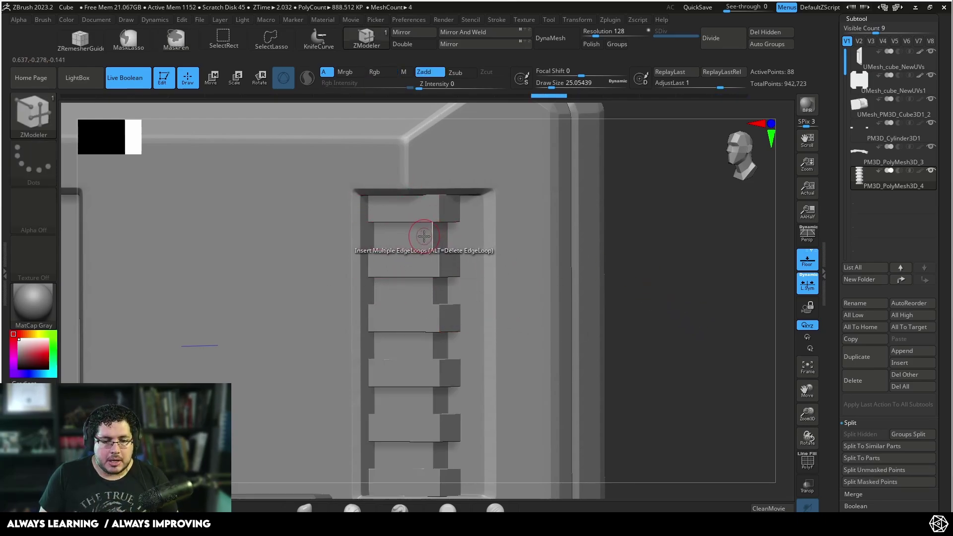
Show the polyframe and bevel the ridged bar's edges with a single-row, complete edge loop Bevel
left_click(807, 466)
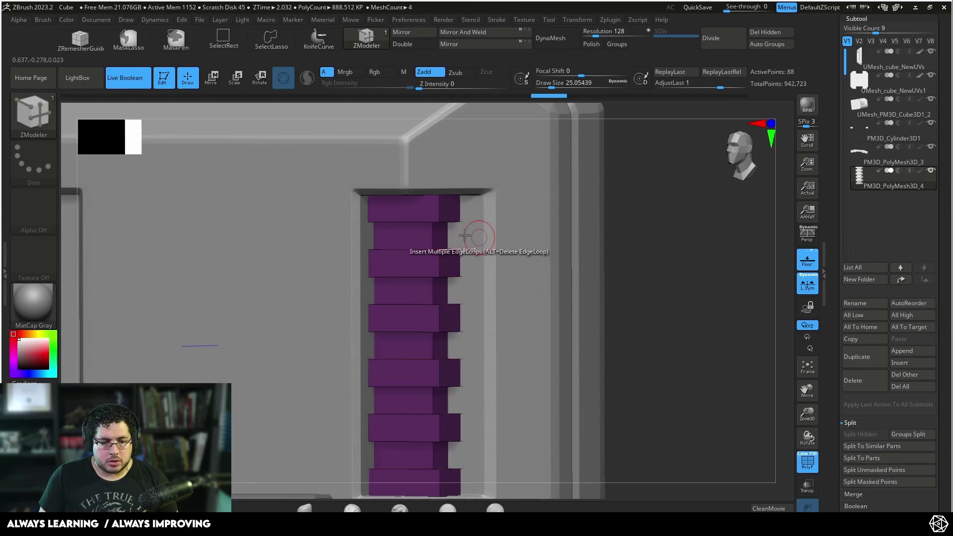
key("space")
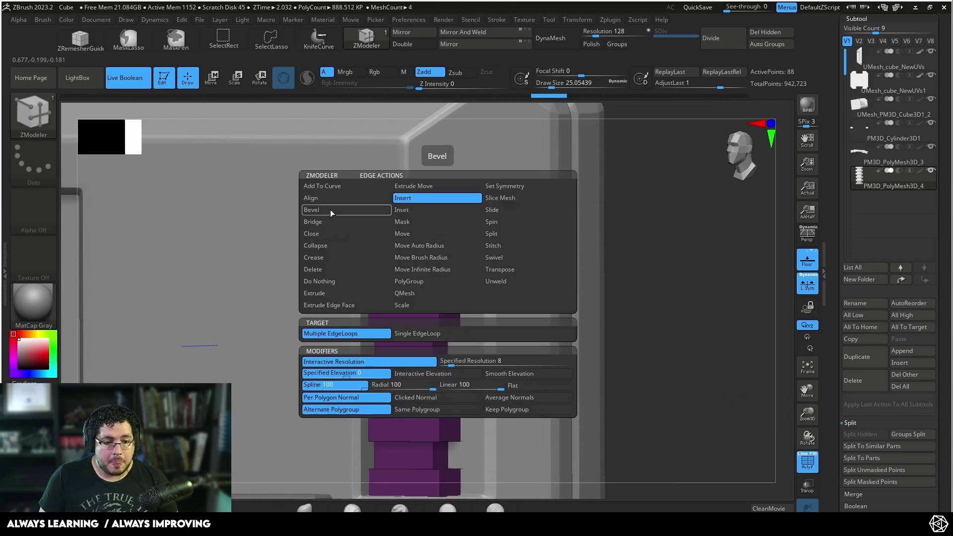
left_click_drag(439, 265, 441, 275)
left_click_drag(628, 259, 713, 298)
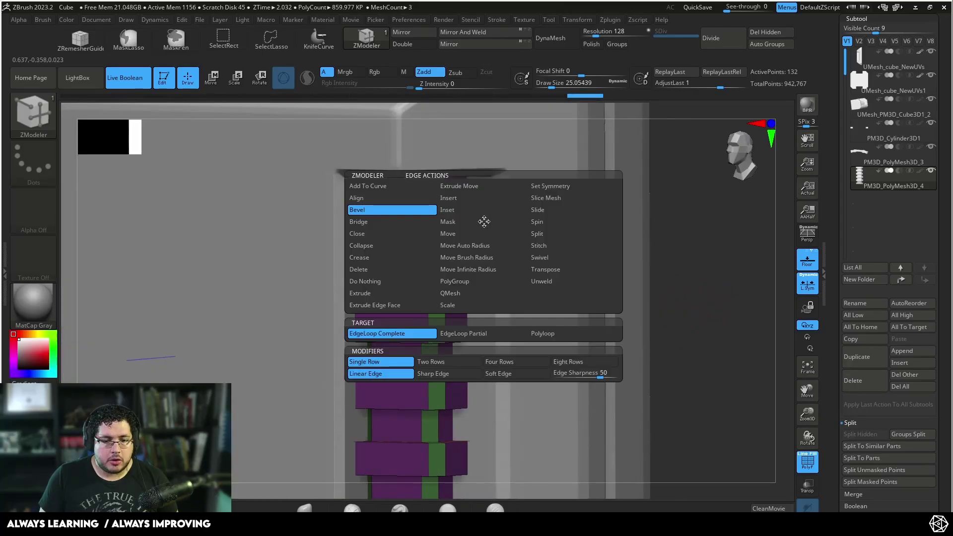
Isolate the ridged bar and insert single supporting edge loops close to its unbevelled edges
key("space")
left_click(459, 199)
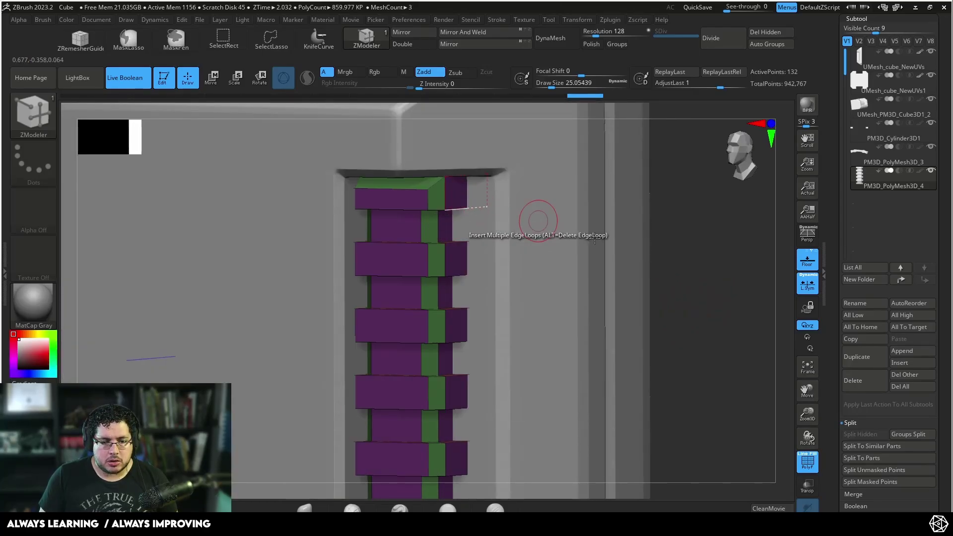
key("space")
key("space")
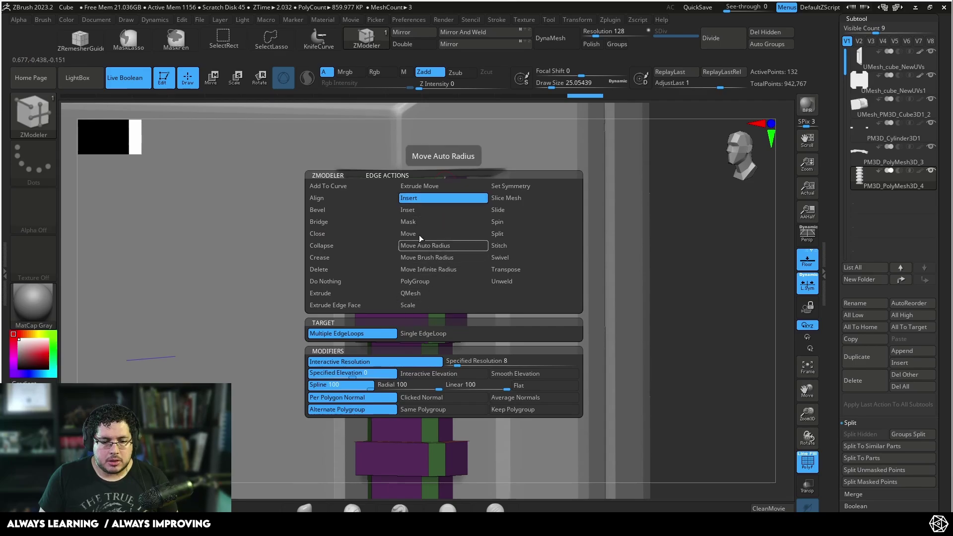
left_click(423, 333)
left_click_drag(691, 334, 683, 335)
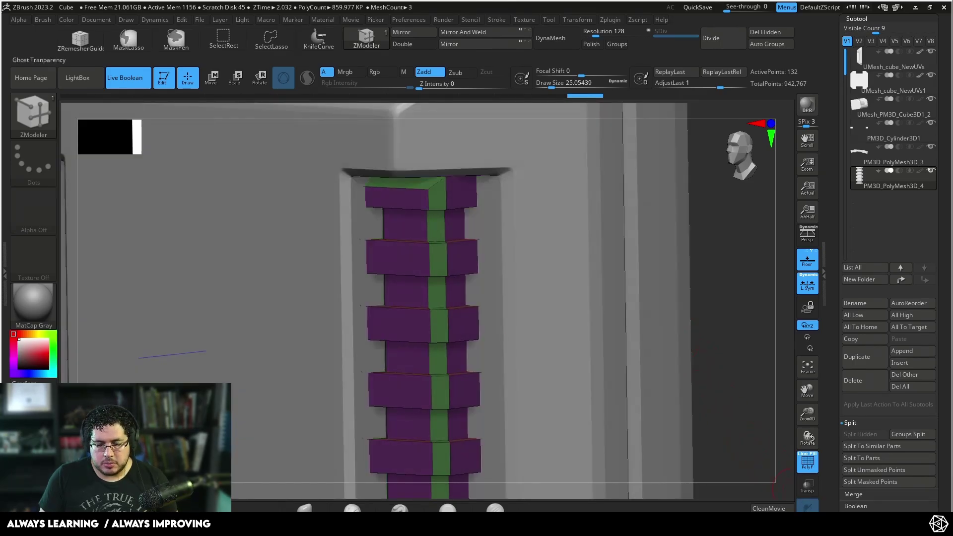
left_click(807, 529)
left_click_drag(709, 270, 668, 367)
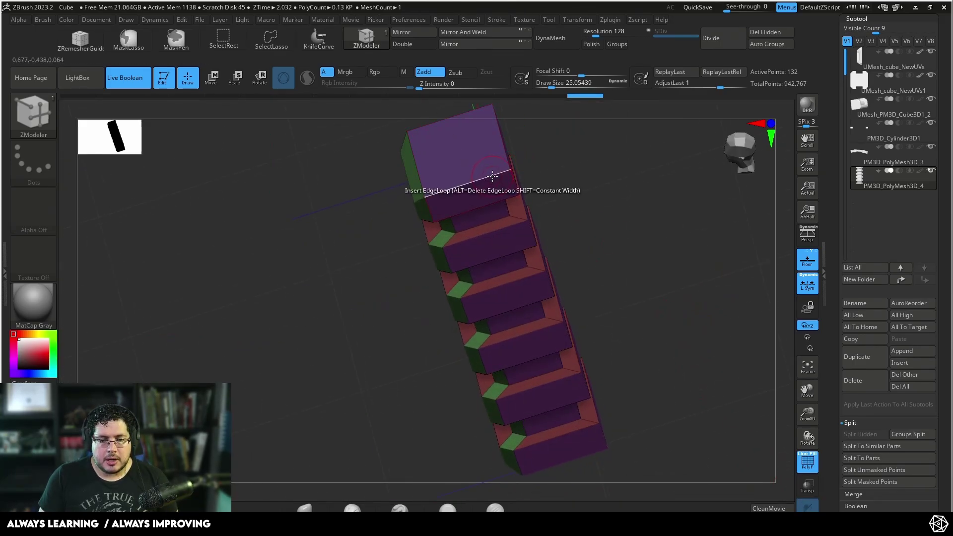
left_click(508, 175)
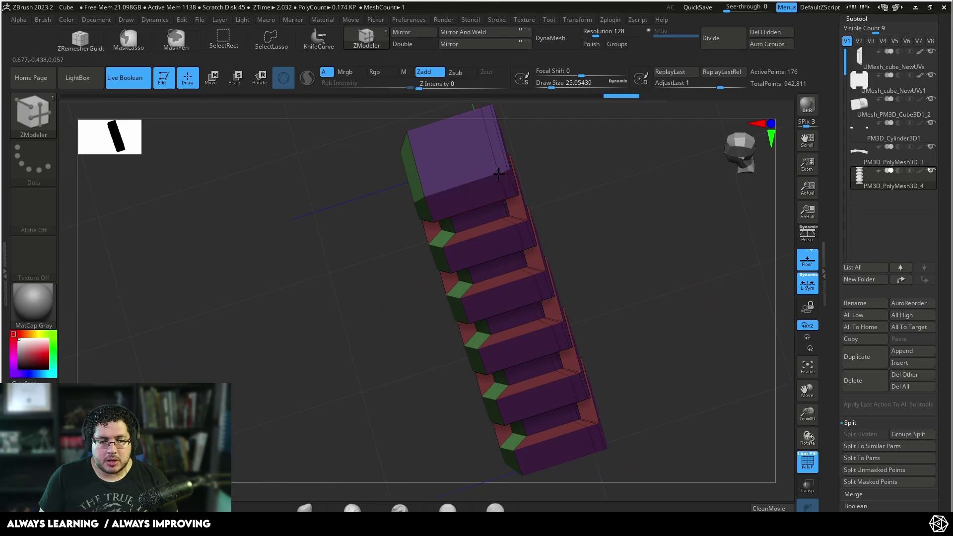
left_click(505, 175)
left_click_drag(571, 171, 504, 204)
left_click(453, 188)
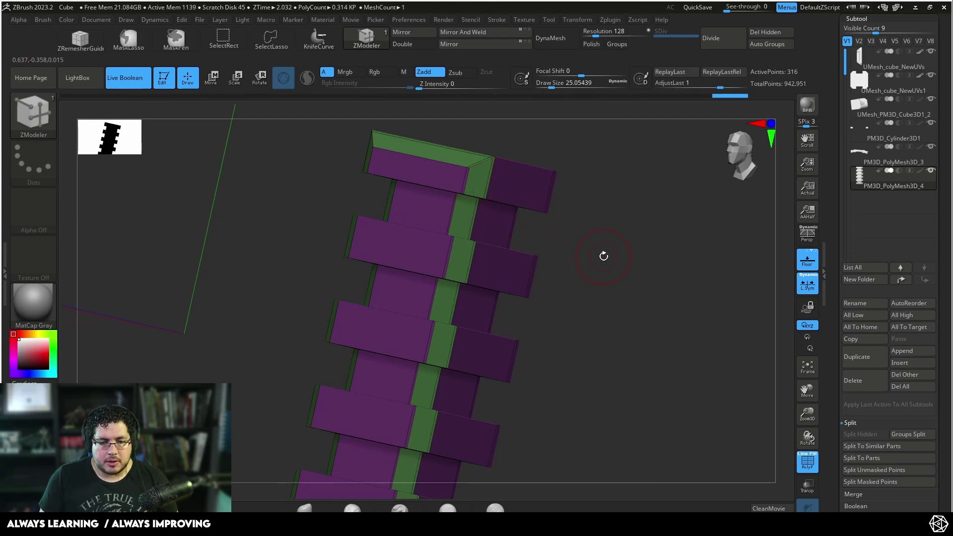
Turn on Dynamic Subdiv for the ridged bar and hide the polyframe to check its smoothed shape
key("d")
key("shift+f")
left_click_drag(786, 458, 649, 344)
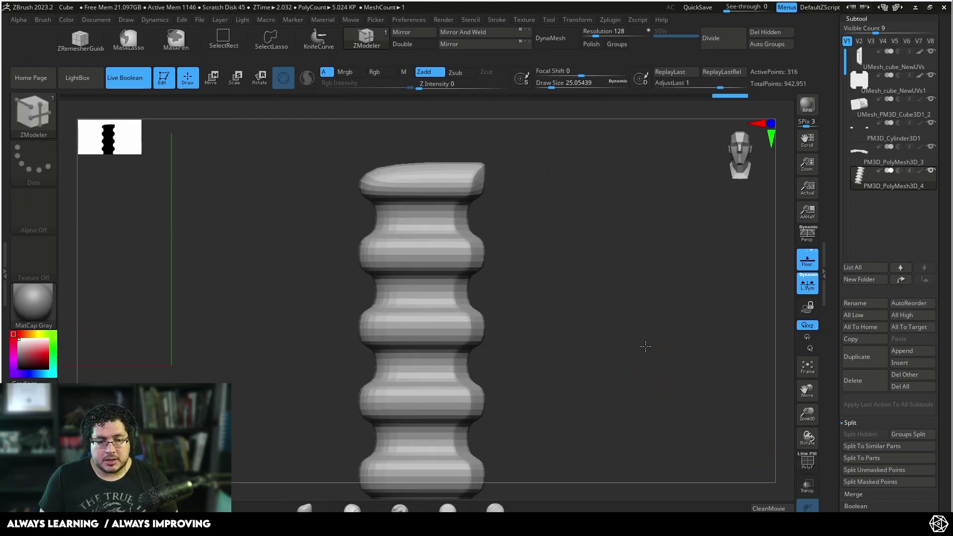
Turn off Dynamic Subdiv, show the polyframe, and insert a supporting edge loop near the outer edge of each end ridge of the bar
left_click_drag(551, 243, 549, 264, "alt")
left_click_drag(549, 264, 561, 302)
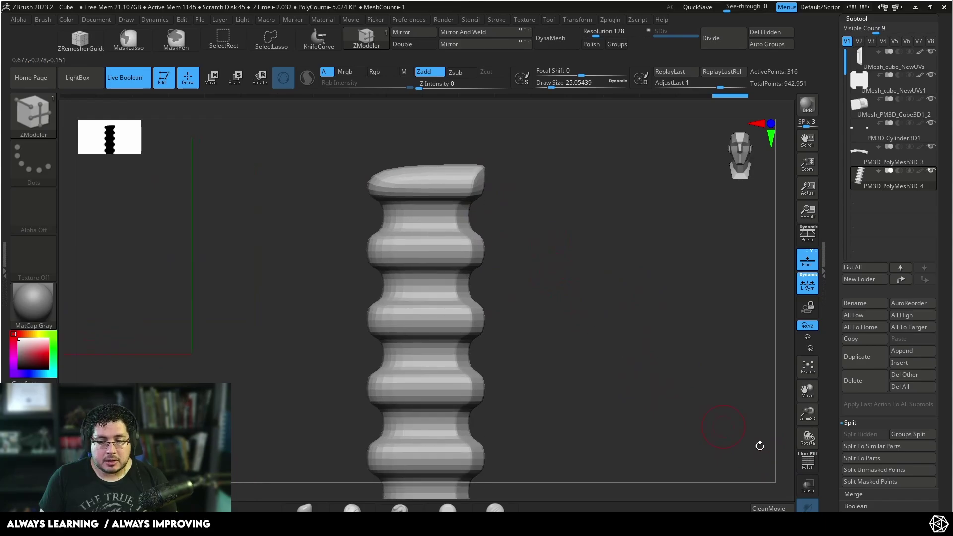
left_click(808, 462)
left_click_drag(482, 209, 480, 229, "alt")
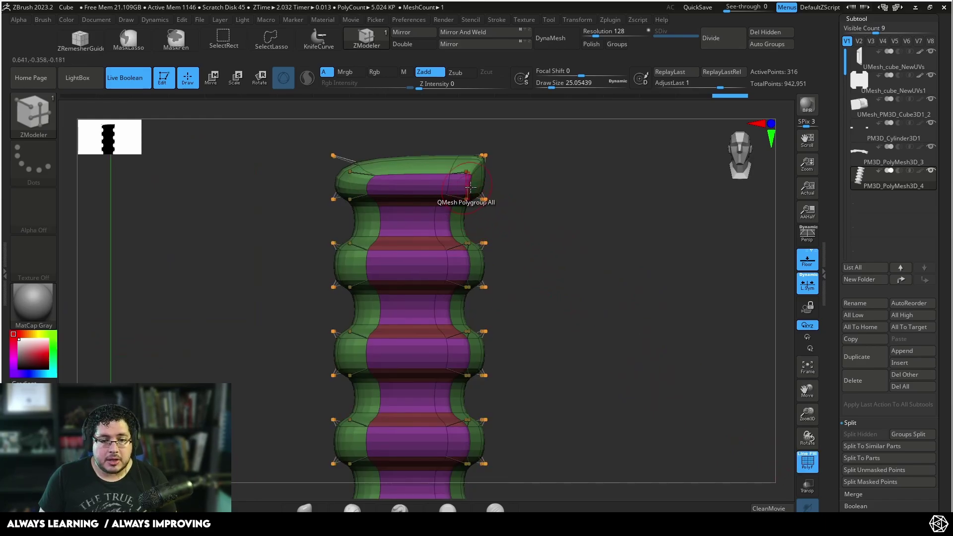
key("shift+d")
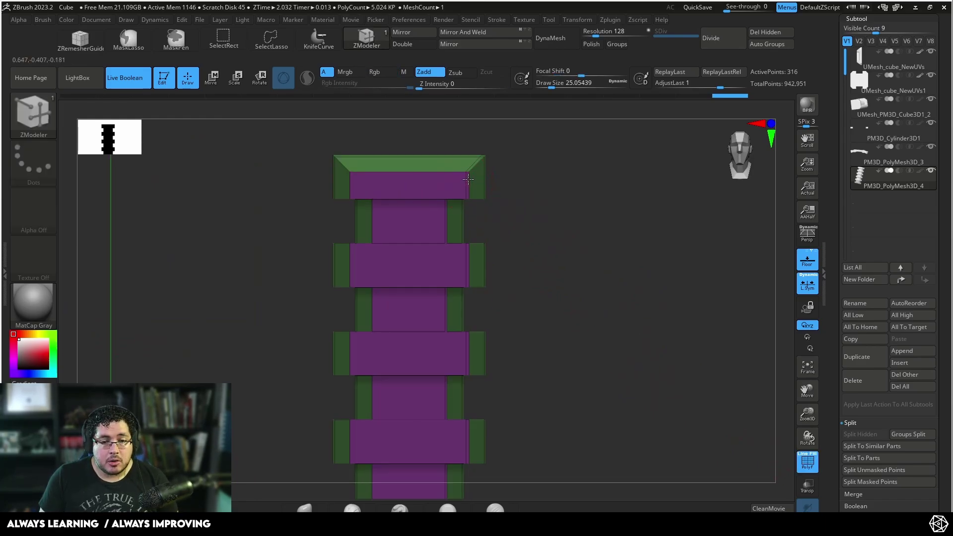
key("ctrl+w")
key("ctrl+z")
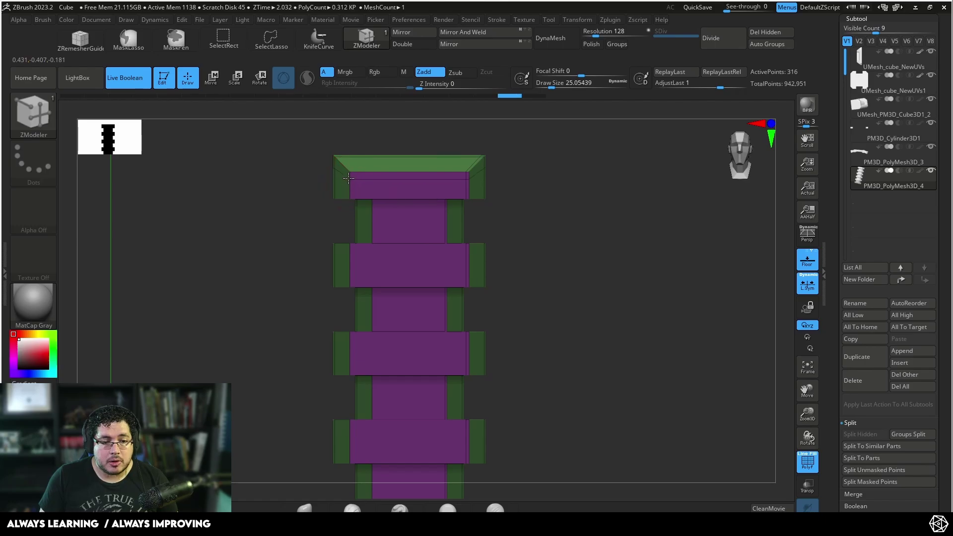
left_click_drag(349, 174, 349, 174)
left_click_drag(642, 304, 666, 109, "alt")
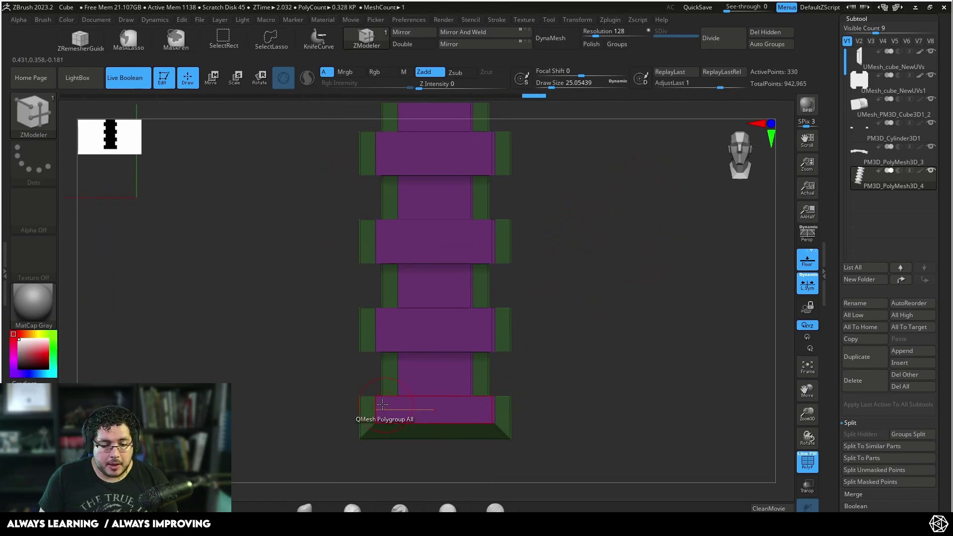
left_click_drag(502, 387, 573, 284)
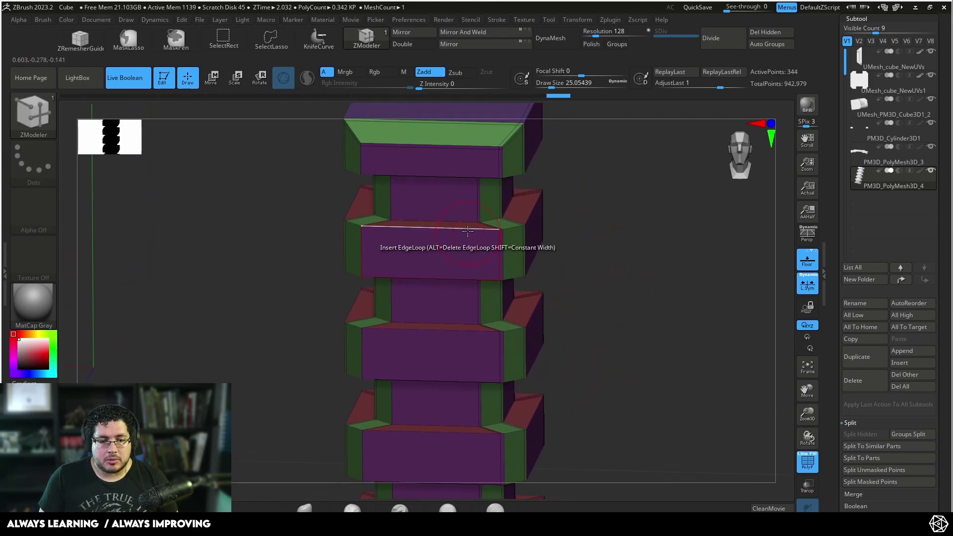
Bevel both edge loops of the second ridge and the inner edge of the upper end ridge with the complete edge loop Bevel
key("space")
left_click(361, 212)
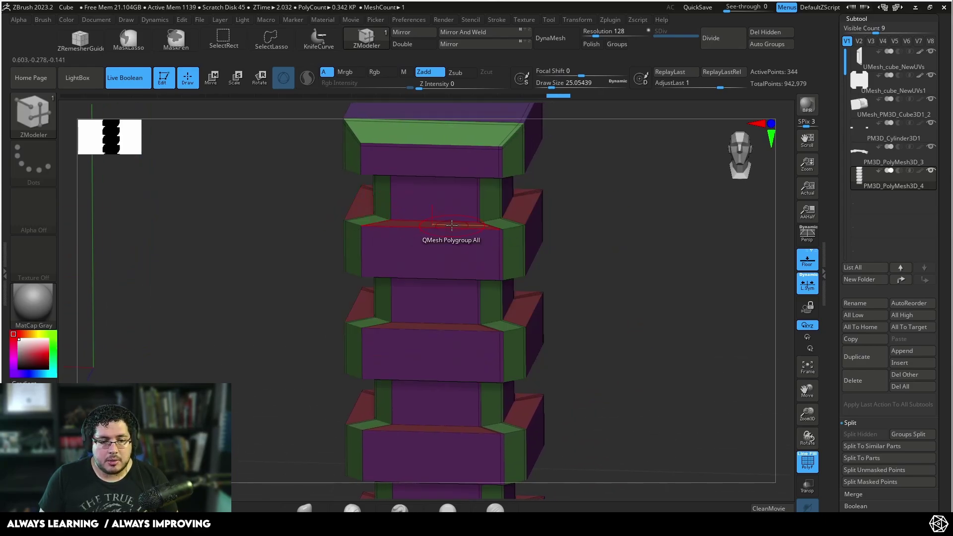
left_click_drag(455, 232, 463, 230)
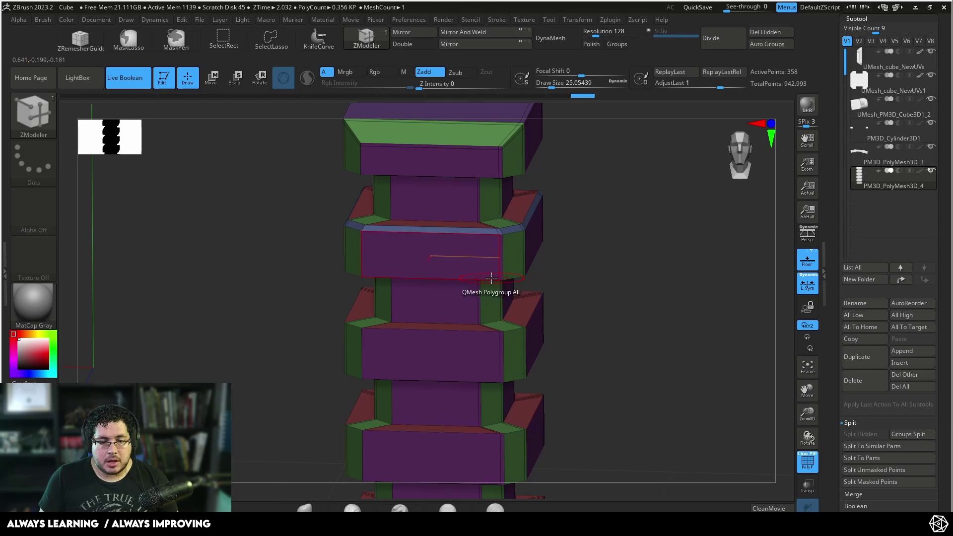
left_click_drag(582, 296, 583, 255)
left_click(480, 271)
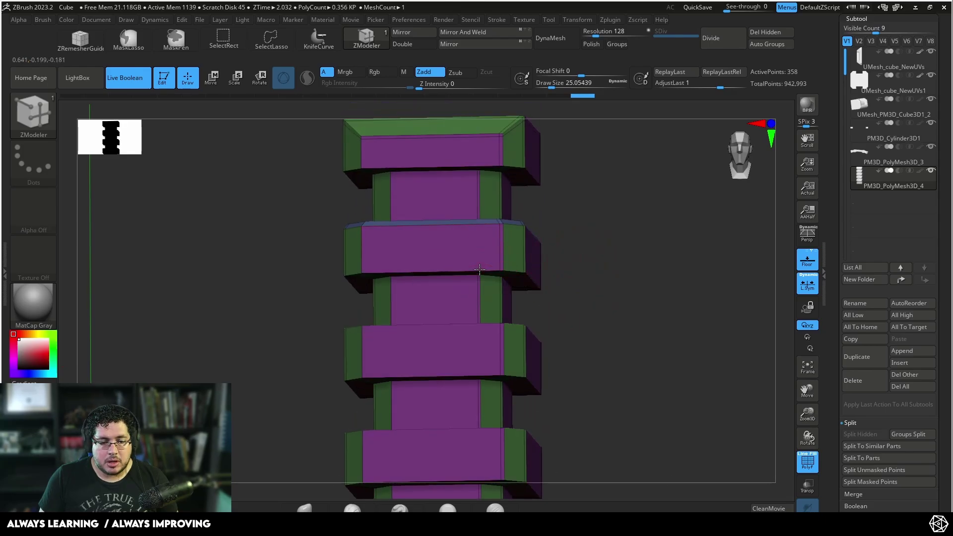
left_click(515, 169)
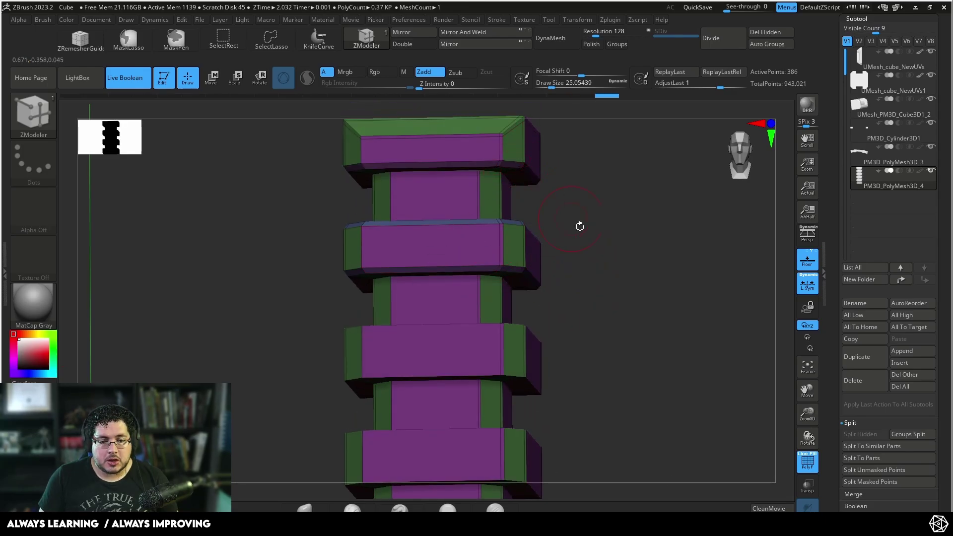
Bevel the upper and lower edge loops of the third and fourth ridges
left_click_drag(579, 224, 607, 293)
left_click(476, 282)
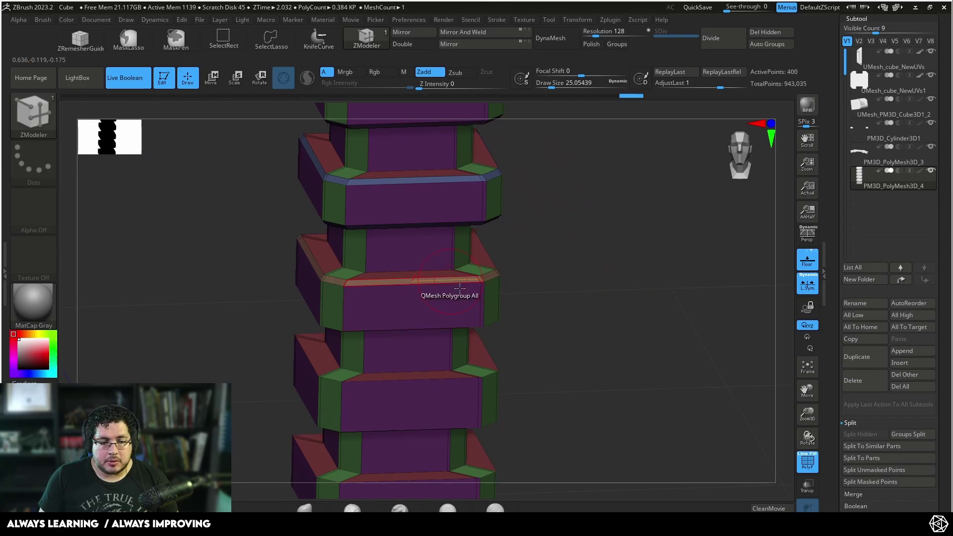
left_click(465, 327)
mouse_move(551, 338)
left_mouse_down()
mouse_move(550, 300)
mouse_move(558, 365)
mouse_move(565, 340)
left_mouse_up()
left_click(439, 380)
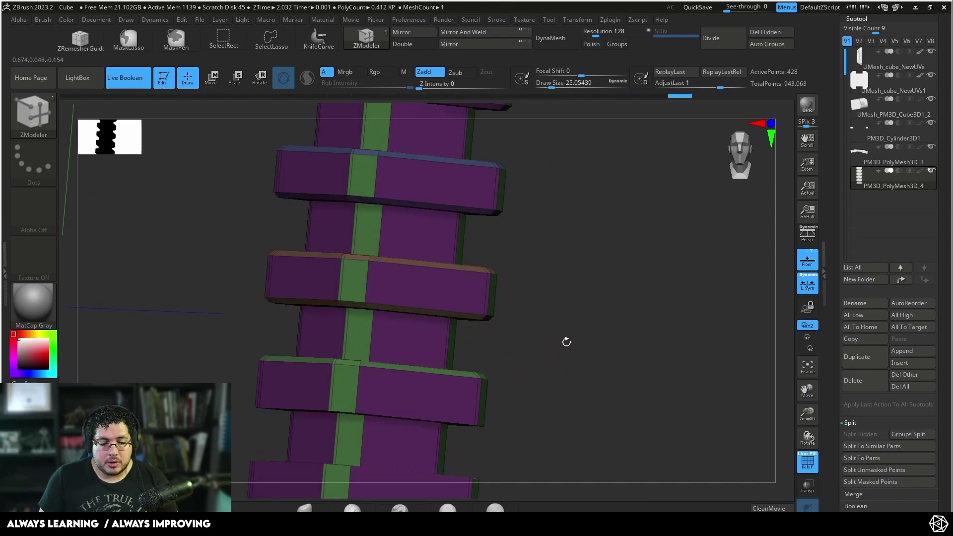
left_click(451, 420)
left_click_drag(555, 377, 553, 461)
Bevel both edge loops of the fifth ridge and the inner edge of the lower end ridge
left_click_drag(554, 462, 543, 400, "alt")
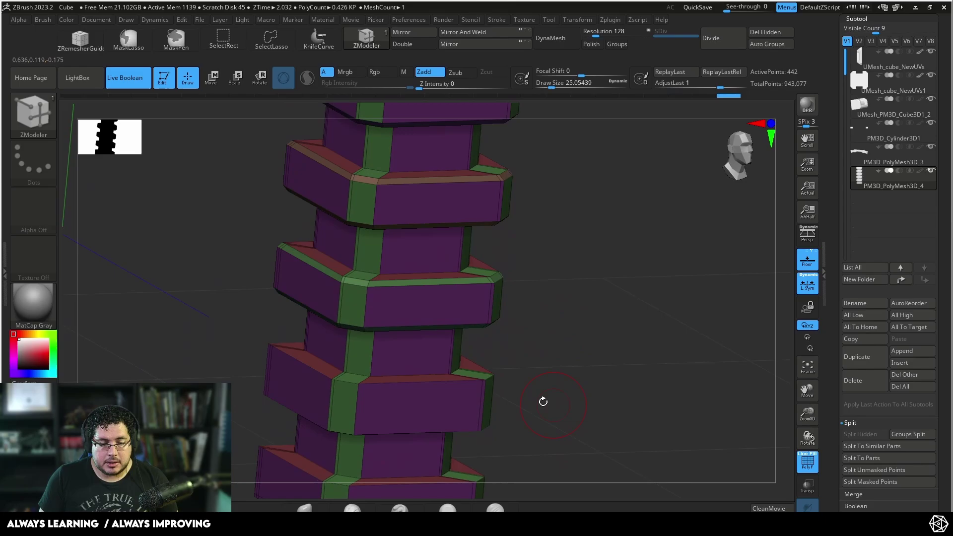
left_click(447, 383)
left_click_drag(526, 461, 515, 425, "alt")
left_click(472, 372)
left_click(466, 428)
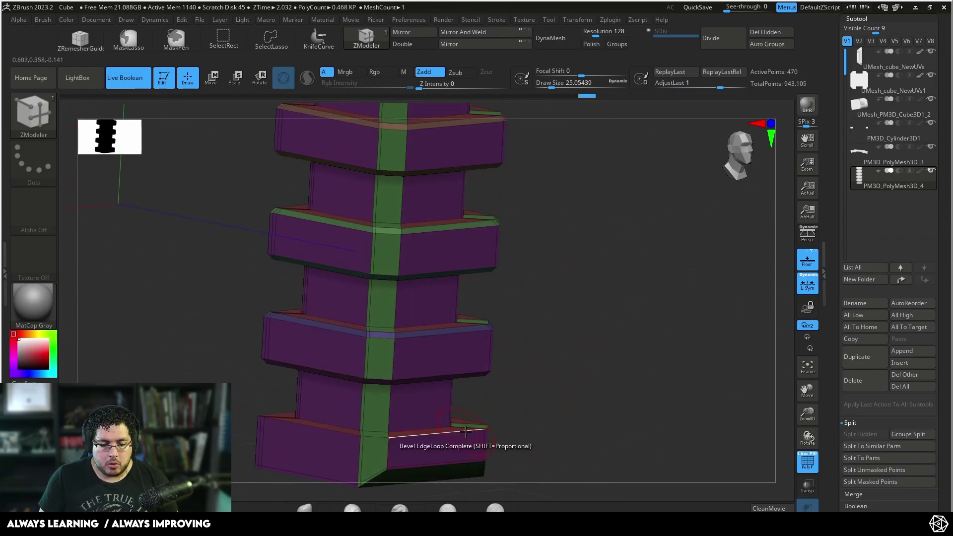
Hide the polyframe, turn on Dynamic Subdiv for the ridged bar, and leave Solo mode to show the whole case
key("shift+f")
left_click_drag(693, 446, 620, 333)
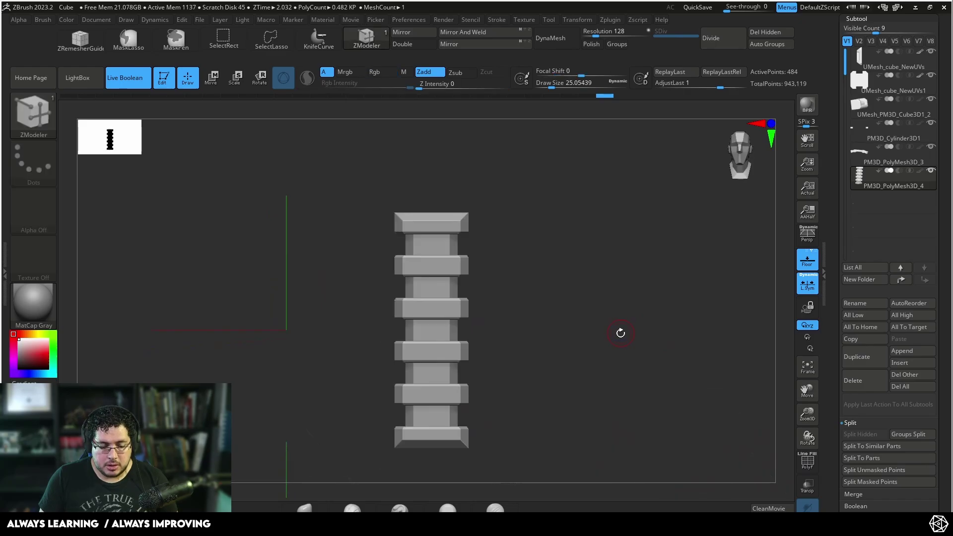
key("d")
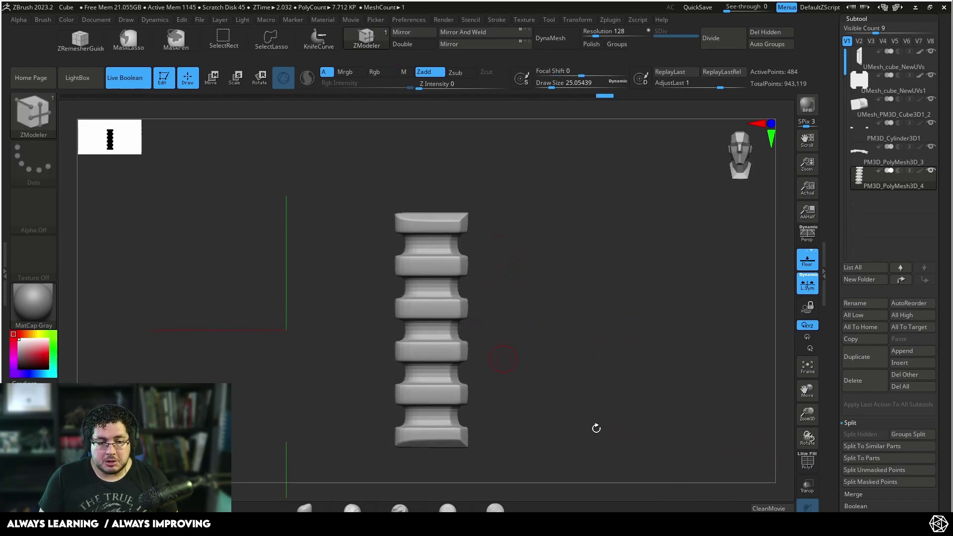
left_click(807, 529)
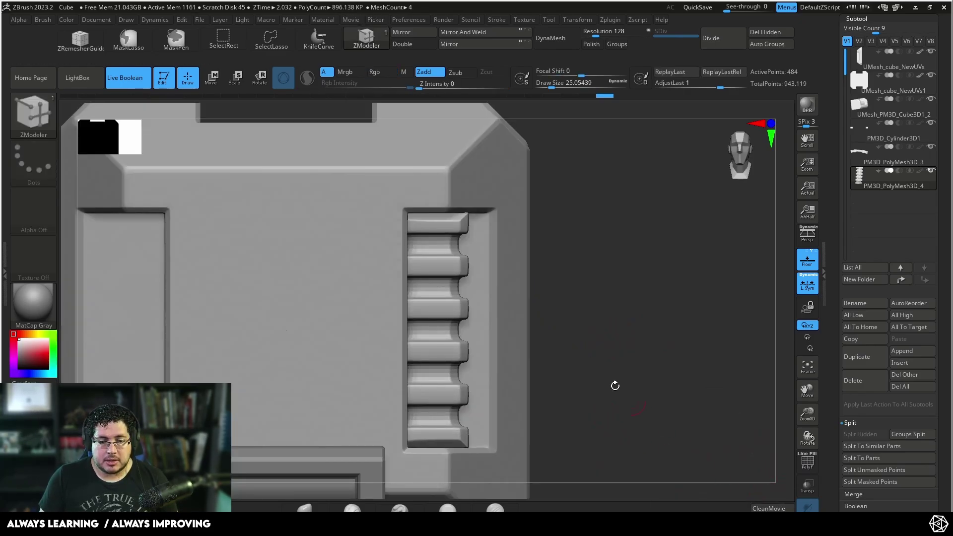
left_click_drag(615, 385, 609, 351, "shift")
key("w")
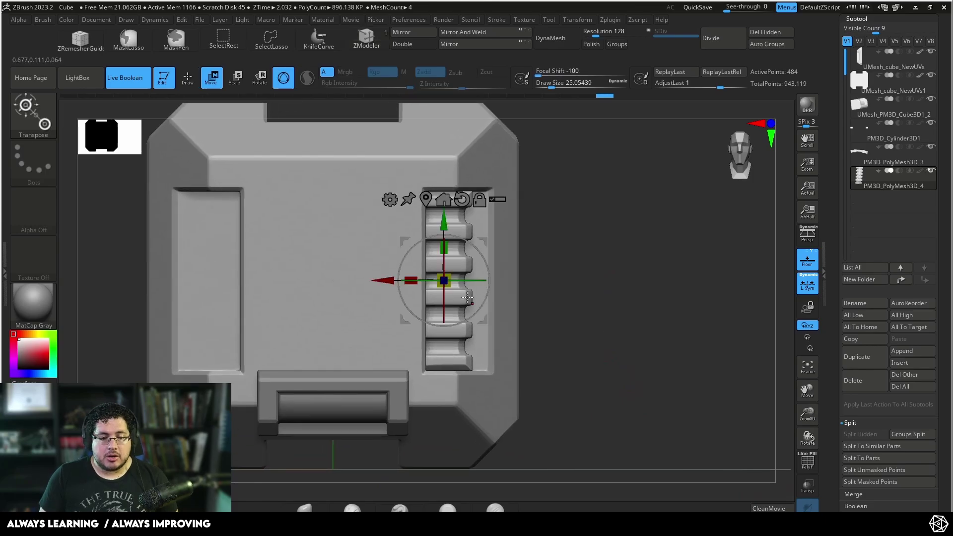
key("q")
left_click_drag(587, 293, 584, 321, "alt")
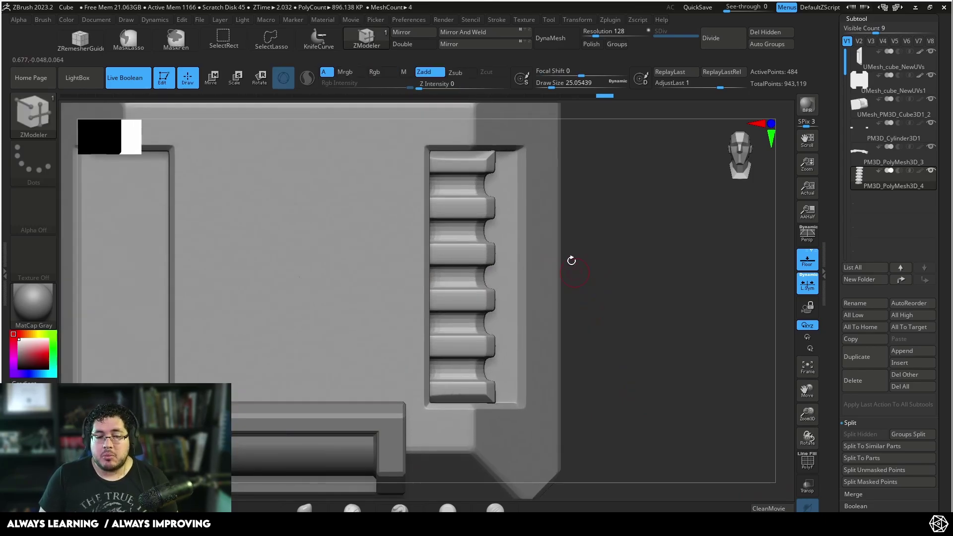
key("w")
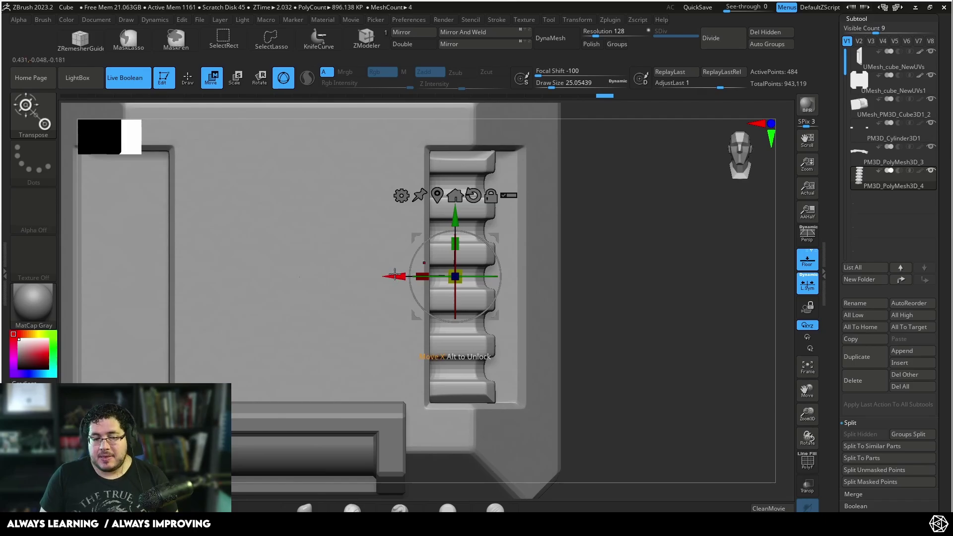
key("q")
mouse_move(645, 277)
left_mouse_down()
mouse_move(577, 273)
mouse_move(653, 283)
mouse_move(637, 272)
left_mouse_up()
left_click_drag(618, 308, 579, 320, "alt")
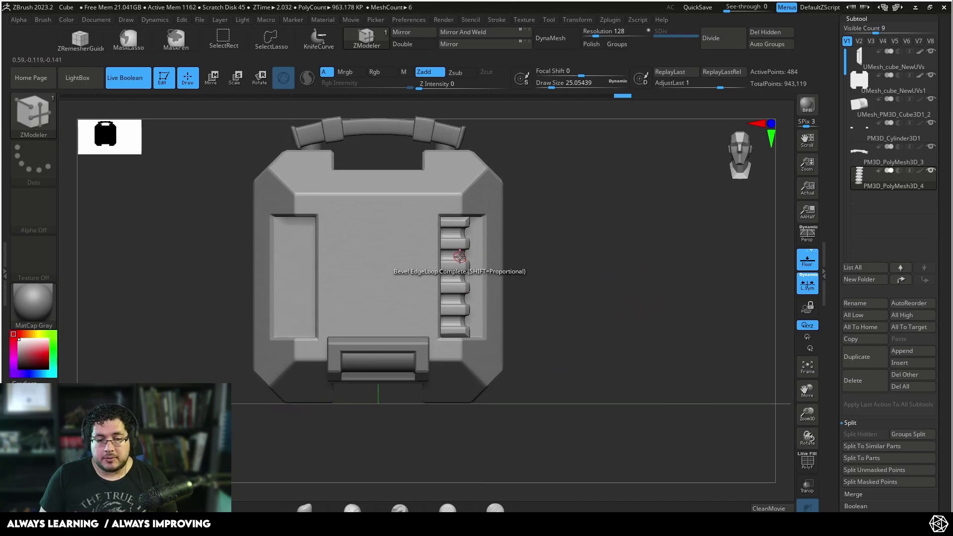
Subdivide the ridged bar to level 2 and mirror it into the opposite recess, keeping both bars in one subtool
left_click_drag(571, 272, 570, 293, "alt")
key("ctrl+d")
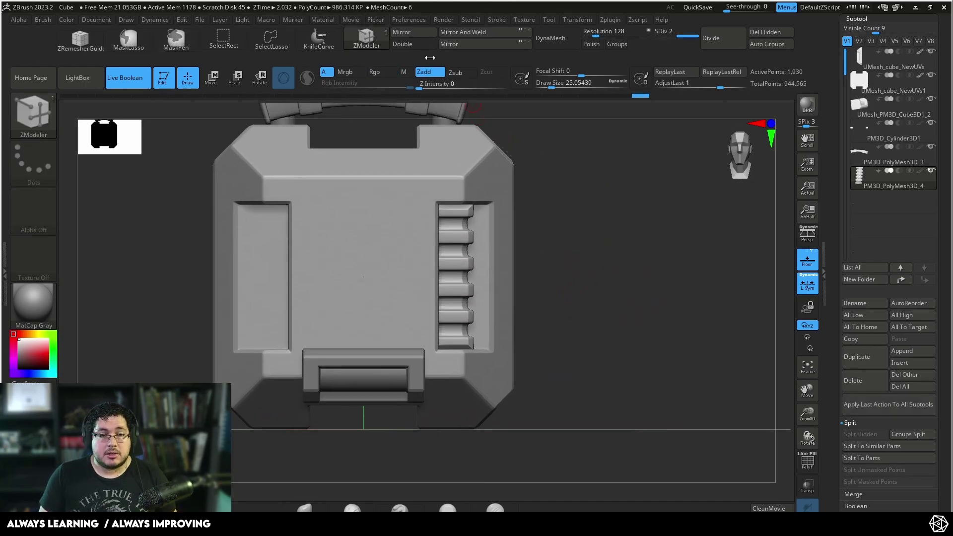
left_click(416, 34)
left_click(420, 253)
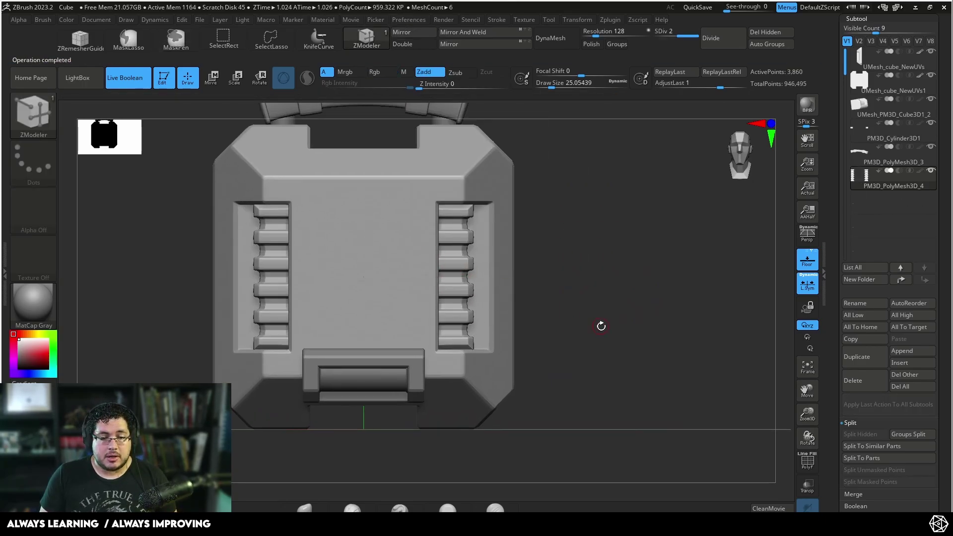
Examine the whole case with both grip bars from the front and from an angled underside view
mouse_move(599, 326)
left_mouse_down("alt")
mouse_move(600, 273)
mouse_move(602, 303)
mouse_move(542, 308)
mouse_move(570, 319)
mouse_move(586, 224)
mouse_move(597, 309)
mouse_move(593, 392)
mouse_move(593, 295)
mouse_move(603, 337)
mouse_move(702, 342)
left_mouse_up("alt")
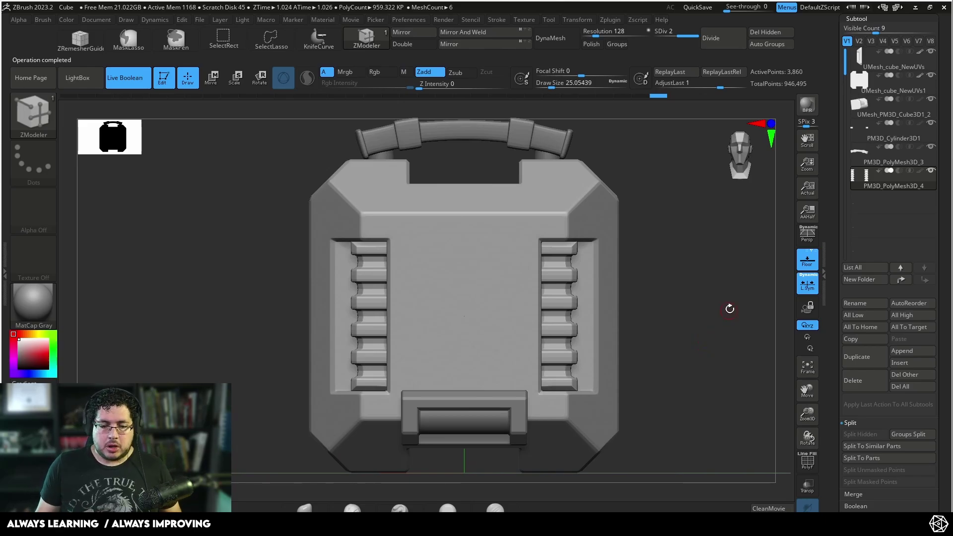
mouse_move(703, 324)
left_mouse_down("alt")
mouse_move(705, 288)
mouse_move(704, 340)
mouse_move(695, 309)
left_mouse_up("alt")
left_click_drag(696, 365, 714, 260)
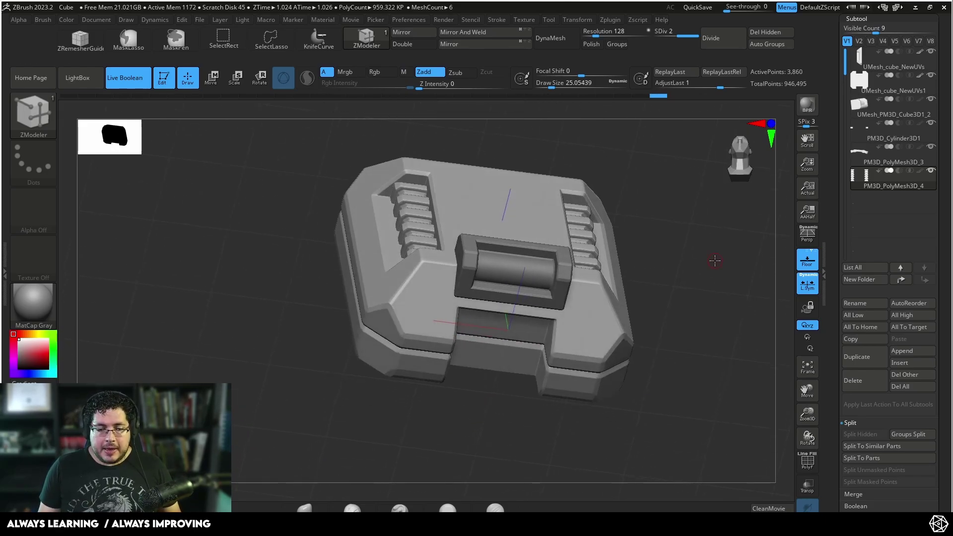
left_click_drag(575, 404, 712, 302)
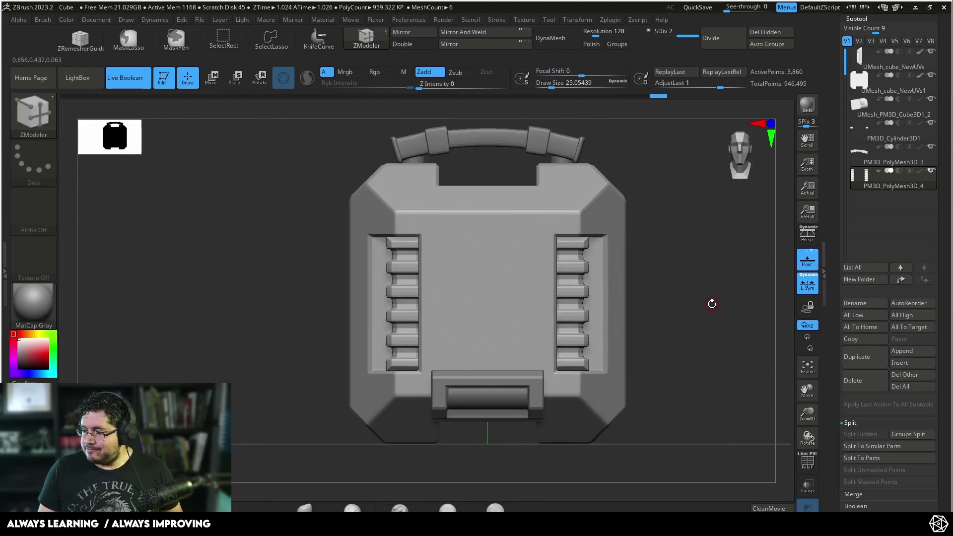
left_click_drag(668, 319, 655, 343, "shift")
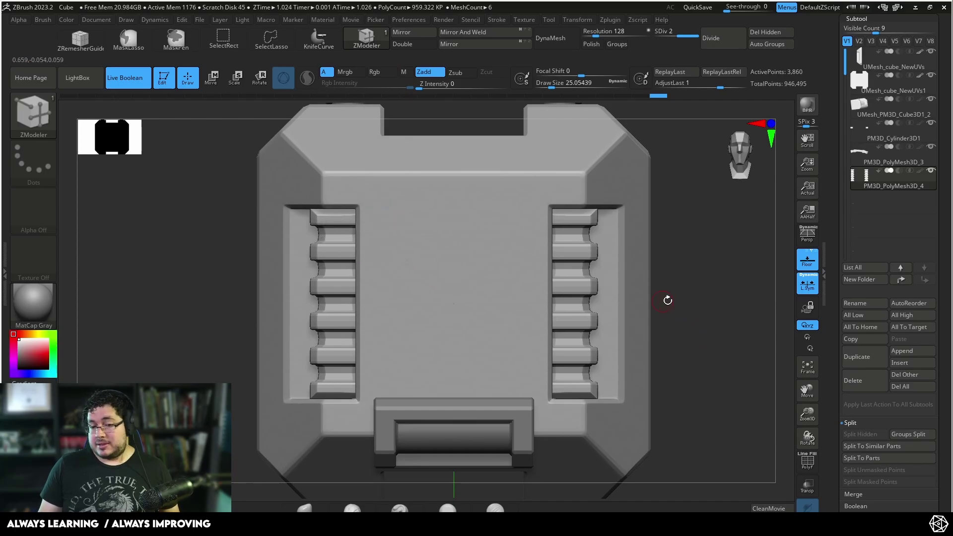
left_click_drag(667, 300, 705, 278, "alt")
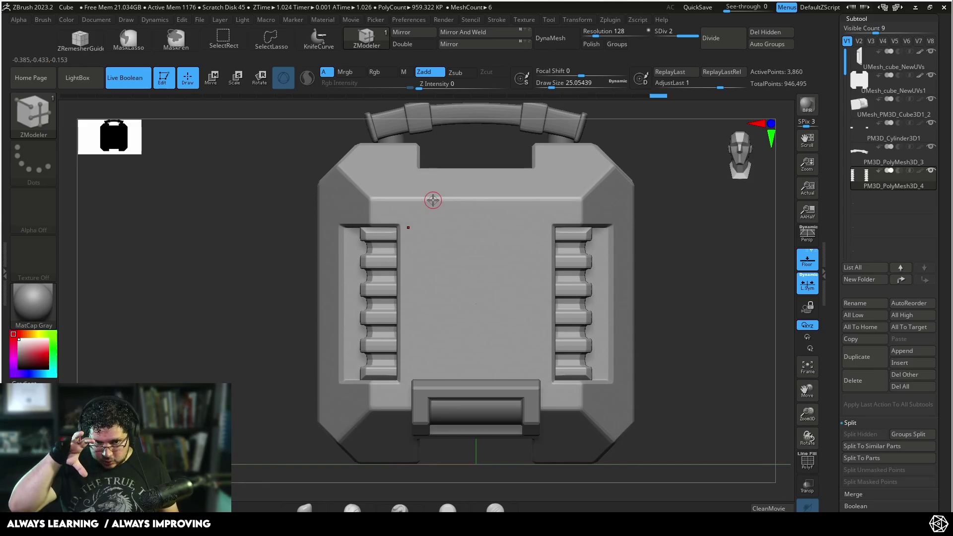
Select the front latch, duplicate it, and move the copy down along Z into the notch on the case's underside
left_click_drag(649, 279, 664, 240)
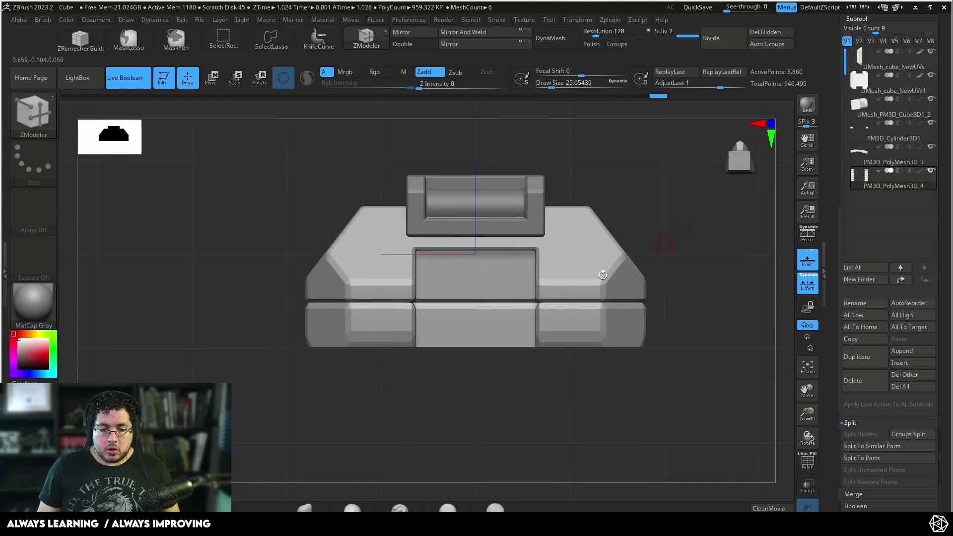
left_click(535, 220, "alt")
mouse_move(618, 181)
left_mouse_down()
mouse_move(642, 187)
mouse_move(630, 192)
left_mouse_up()
key("w")
left_click_drag(476, 198, 474, 198, "alt")
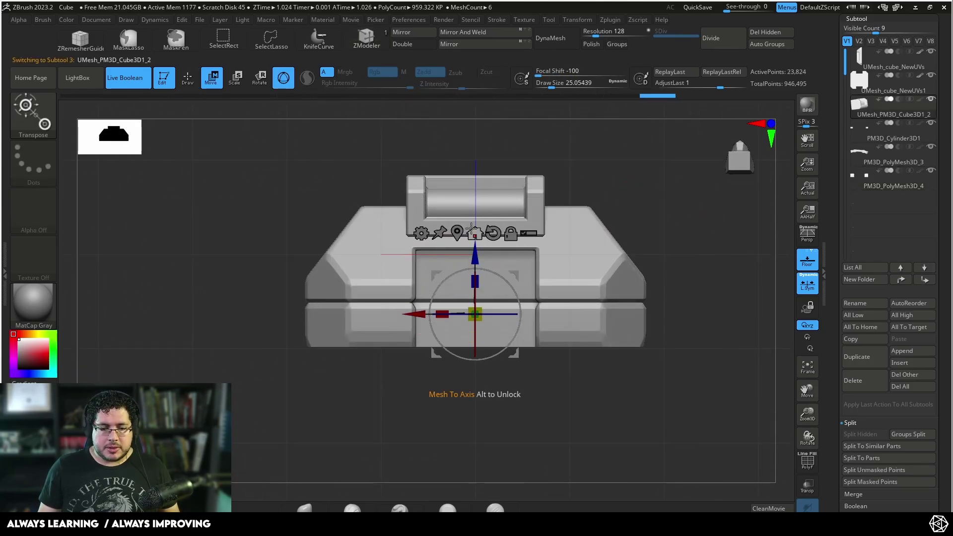
left_click(860, 367)
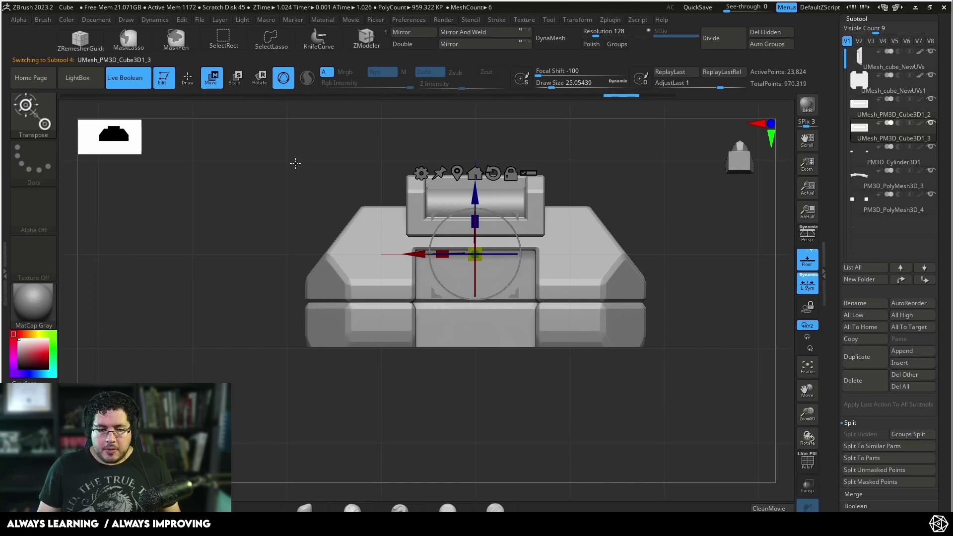
left_click_drag(475, 198, 475, 290)
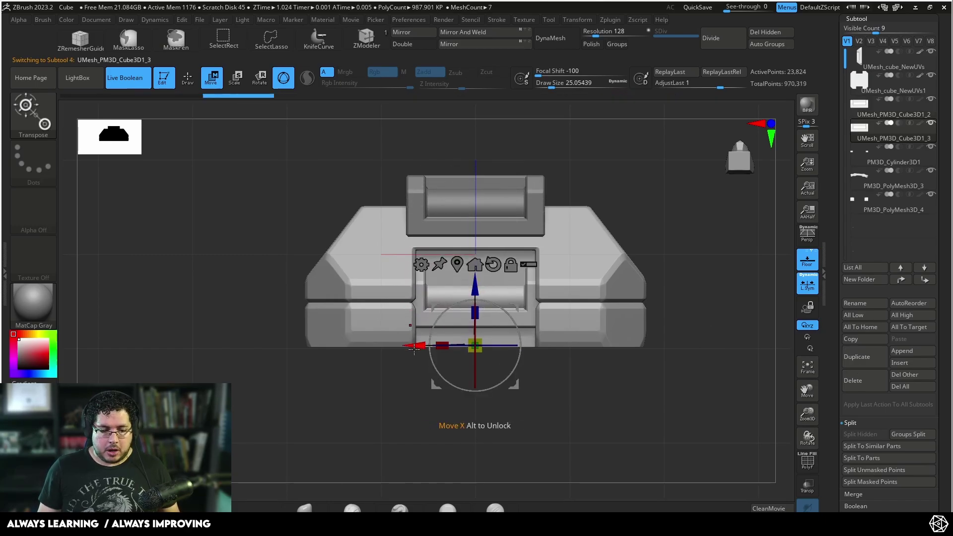
Scale the duplicated latch down uniformly and position it inside the notch at the front of the case
left_click_drag(438, 347, 458, 347)
left_click_drag(713, 262, 600, 336)
left_click_drag(479, 340, 465, 339)
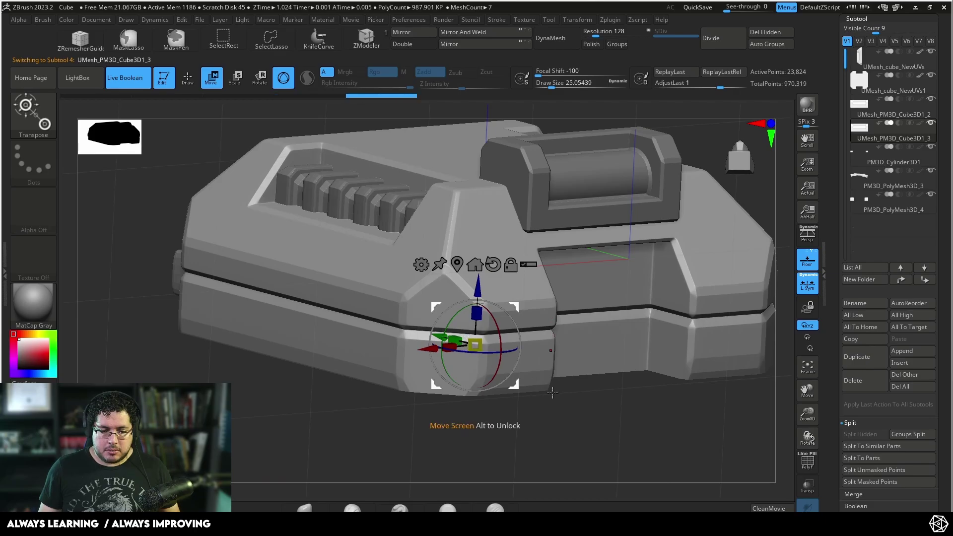
right_click_drag(464, 339, 455, 363)
left_click_drag(446, 332, 505, 359)
left_click(516, 293)
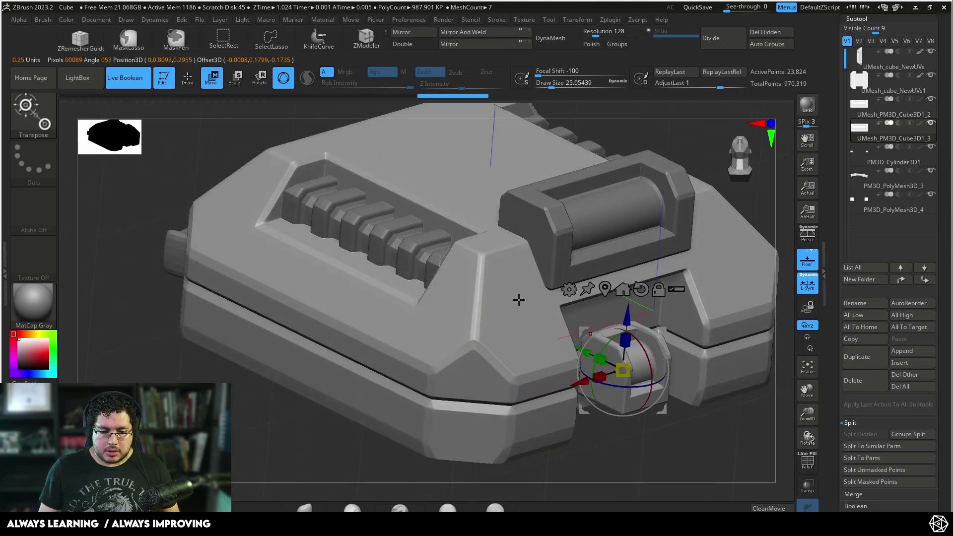
mouse_move(635, 445)
right_mouse_down()
mouse_move(627, 466)
mouse_move(617, 394)
right_mouse_up()
left_click_drag(596, 354, 607, 361)
right_click_drag(702, 417, 662, 392)
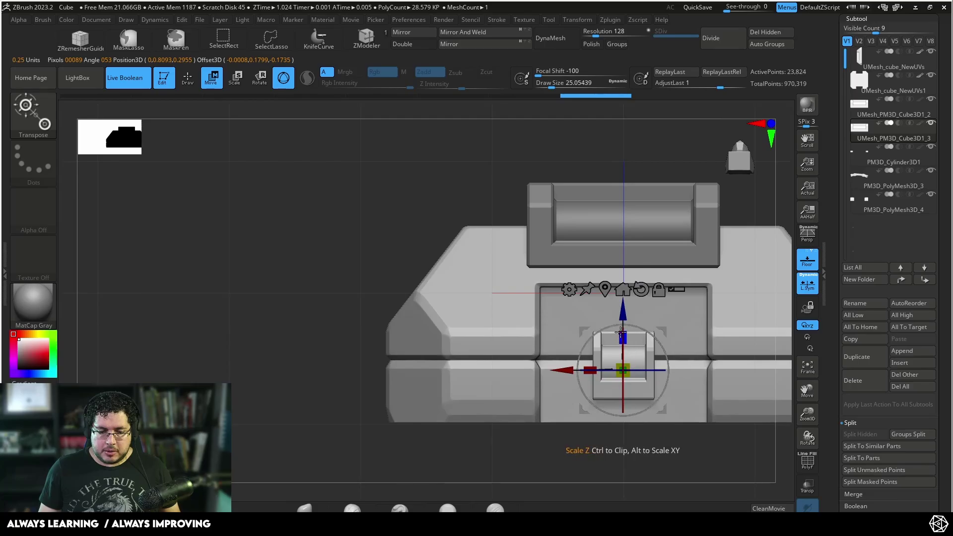
Shorten the small latch along Z and set it against the back wall of the notch
left_click_drag(623, 337, 624, 347)
right_click_drag(743, 208, 757, 211)
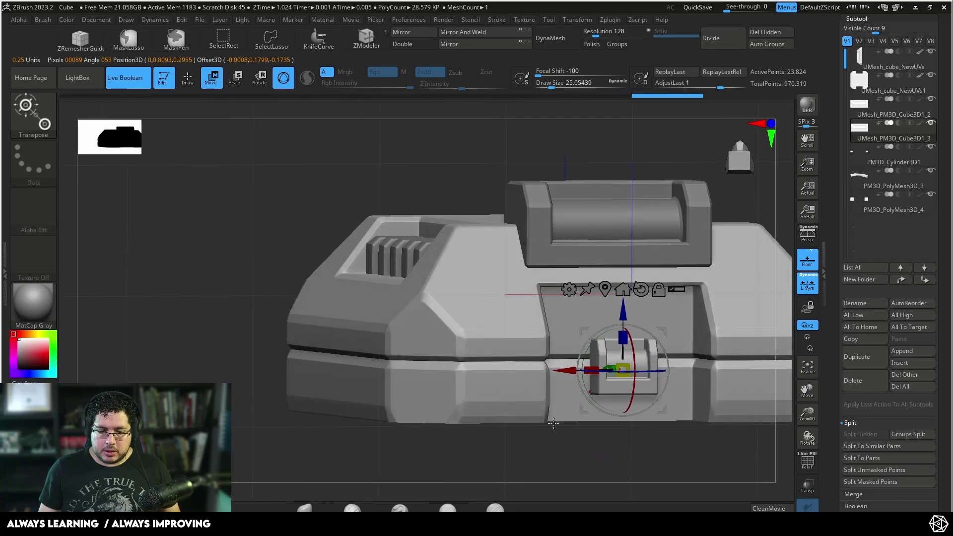
right_click_drag(554, 423, 657, 477)
left_click_drag(580, 341, 553, 322)
right_click_drag(665, 410, 643, 347)
left_click_drag(581, 300, 578, 291)
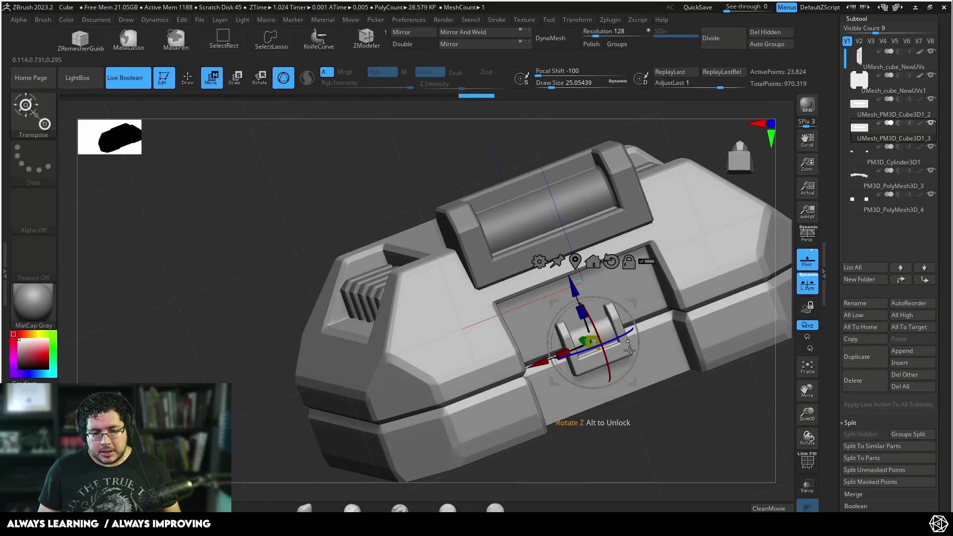
Rotate the small latch 180 degrees so its open side faces downward in the notch
right_click_drag(619, 393, 647, 411, "shift")
right_click_drag(636, 191, 519, 200, "alt")
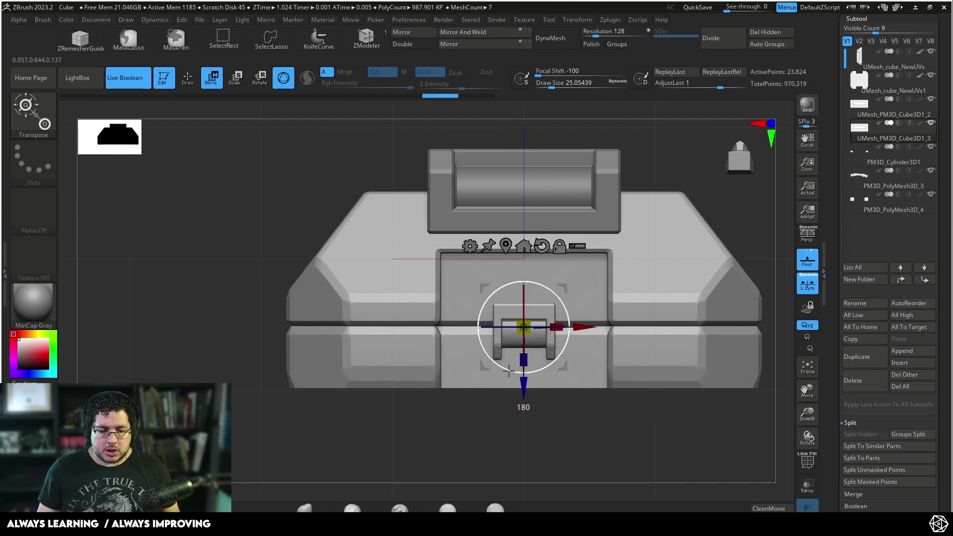
right_click_drag(728, 236, 628, 231)
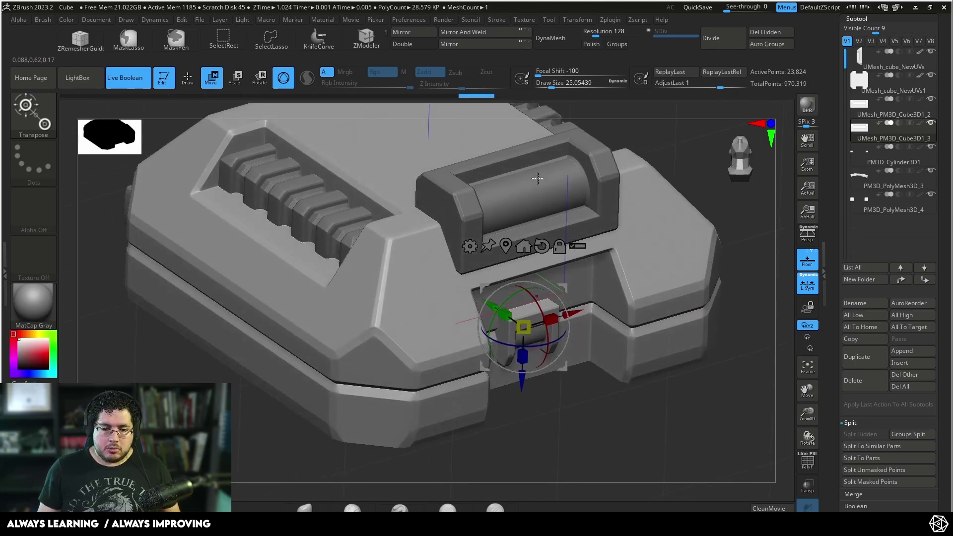
Switch back to the ZModeler brush and examine the small latch and the whole case from several angles
key("b")
key("z")
key("m")
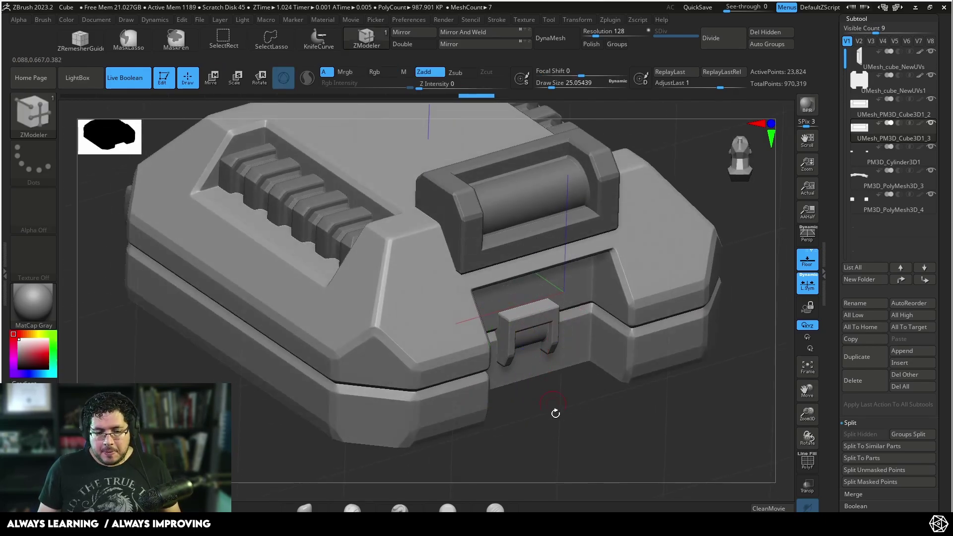
key("f")
mouse_move(564, 419)
right_mouse_down()
mouse_move(521, 442)
mouse_move(559, 384)
right_mouse_up()
key("w")
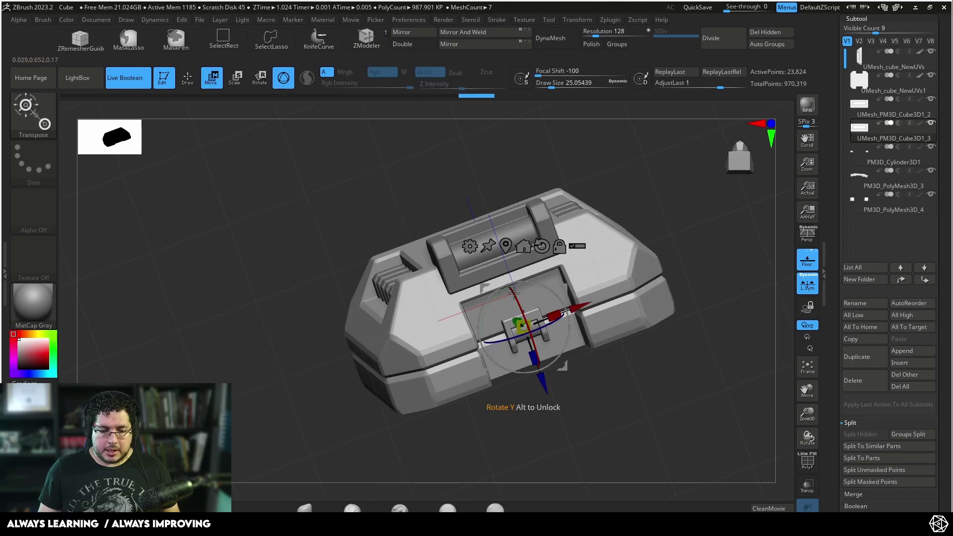
key("q")
right_click_drag(621, 410, 548, 233)
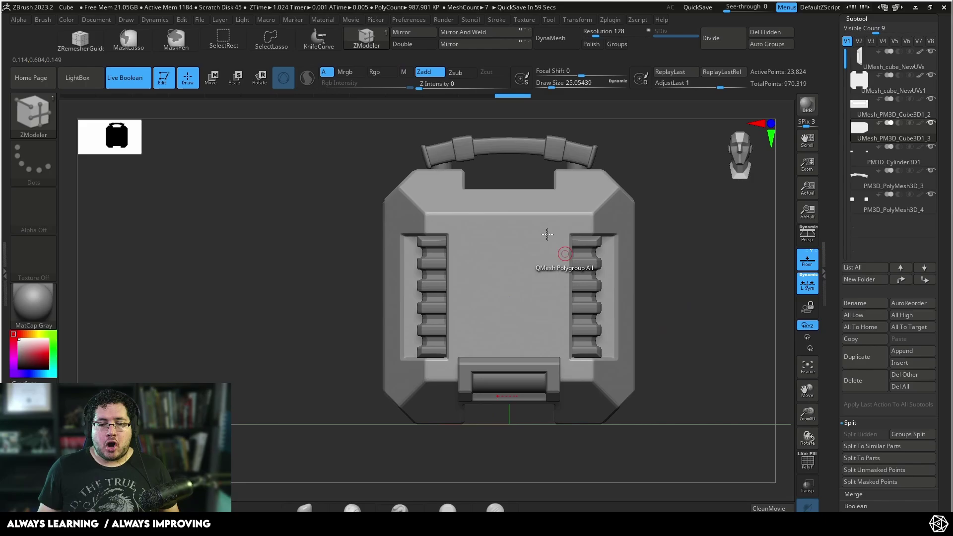
left_click(523, 220, "alt")
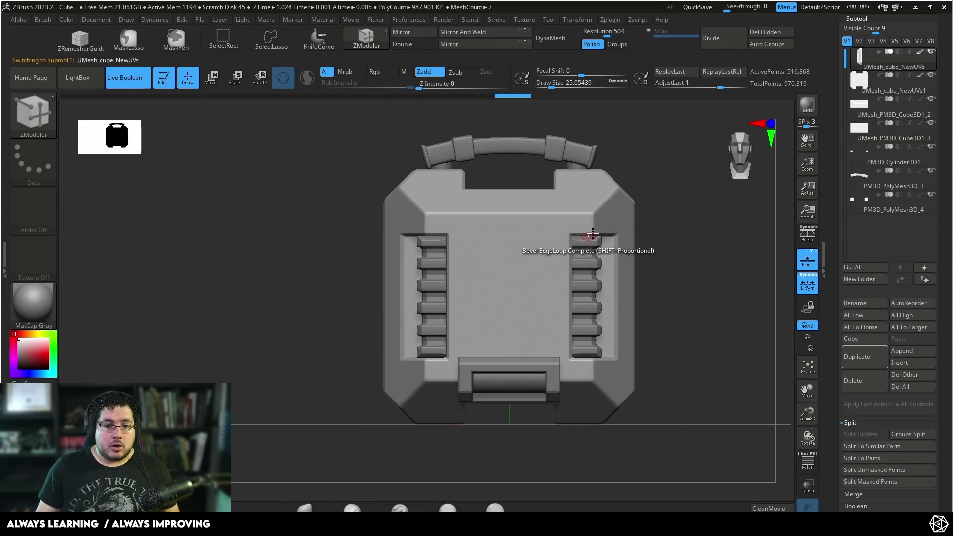
key("b")
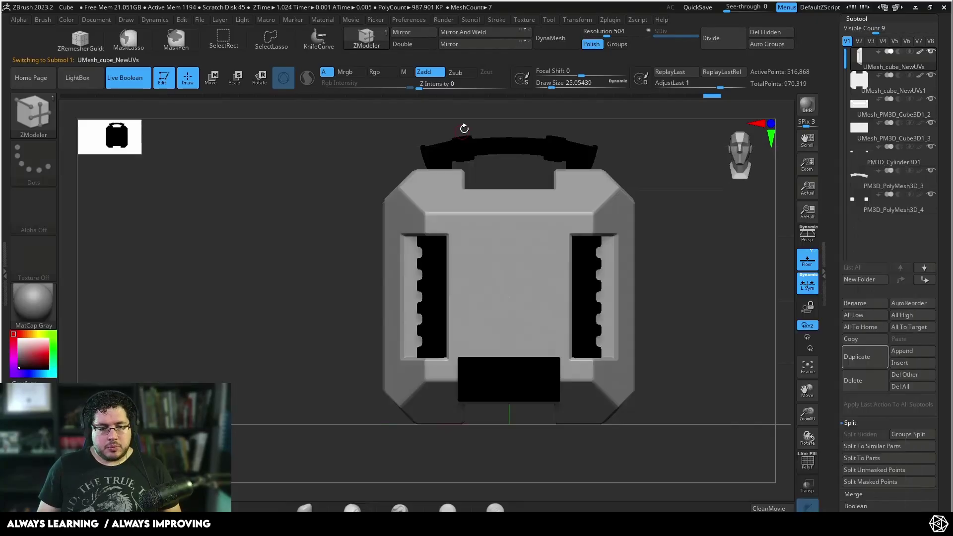
key("b")
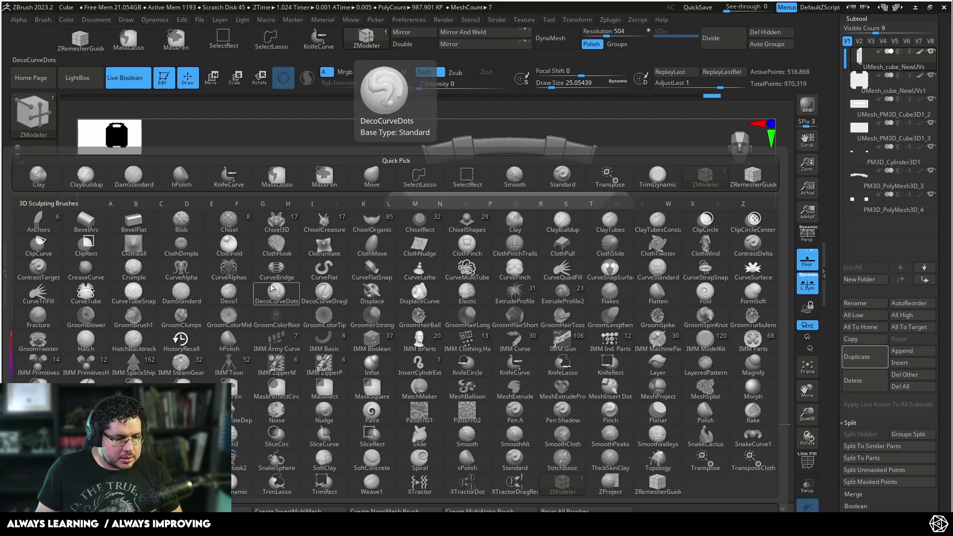
key("b")
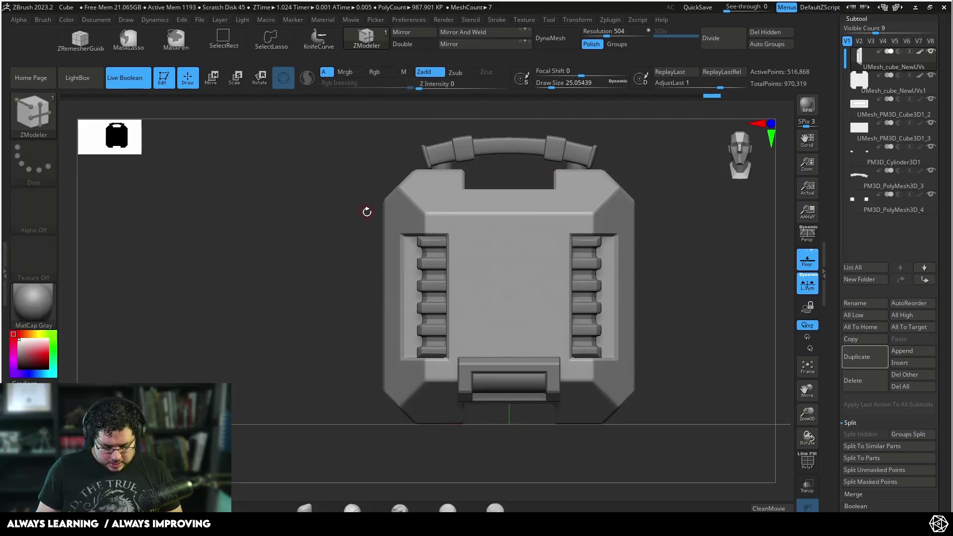
key("b")
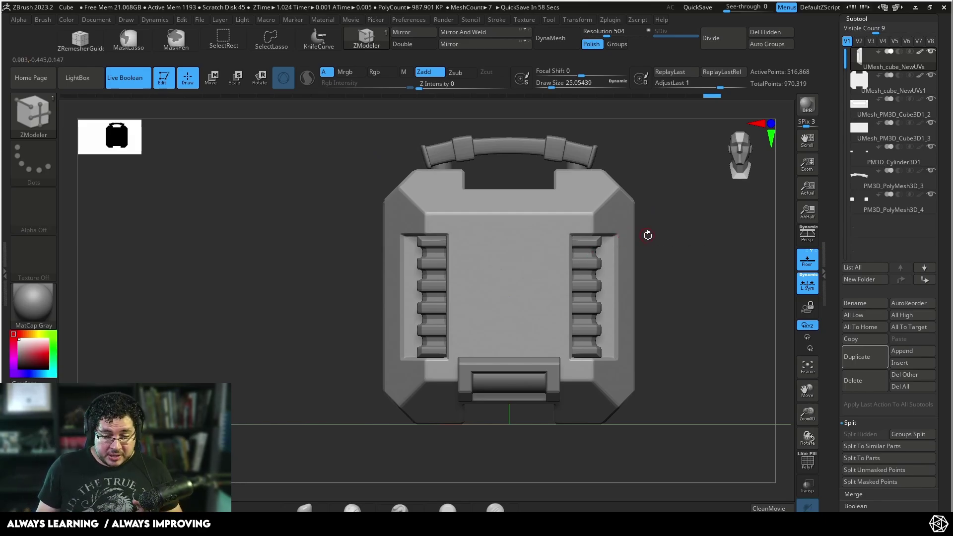
Append a Sphere3D as a new subtool and make it the active one
left_click_drag(720, 215, 725, 229, "alt")
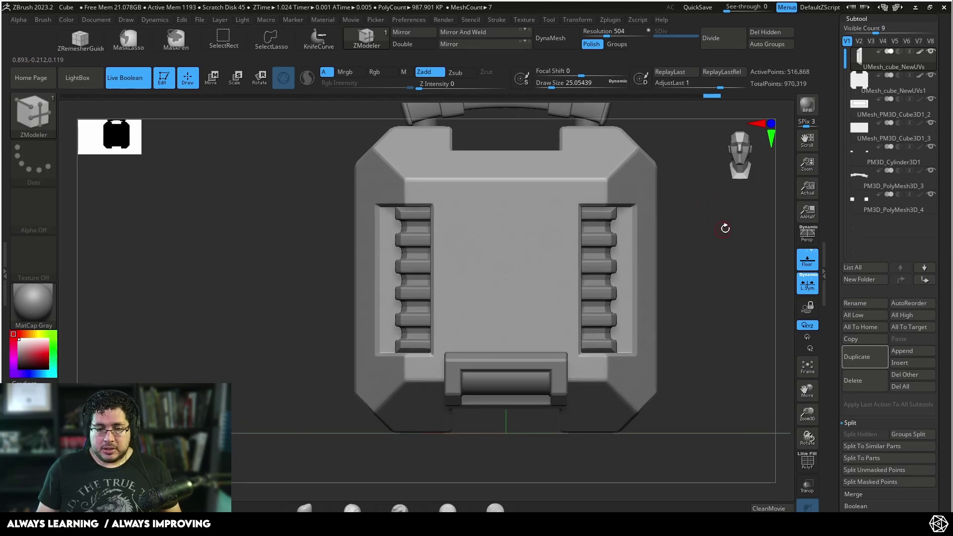
key("f")
left_click(908, 350)
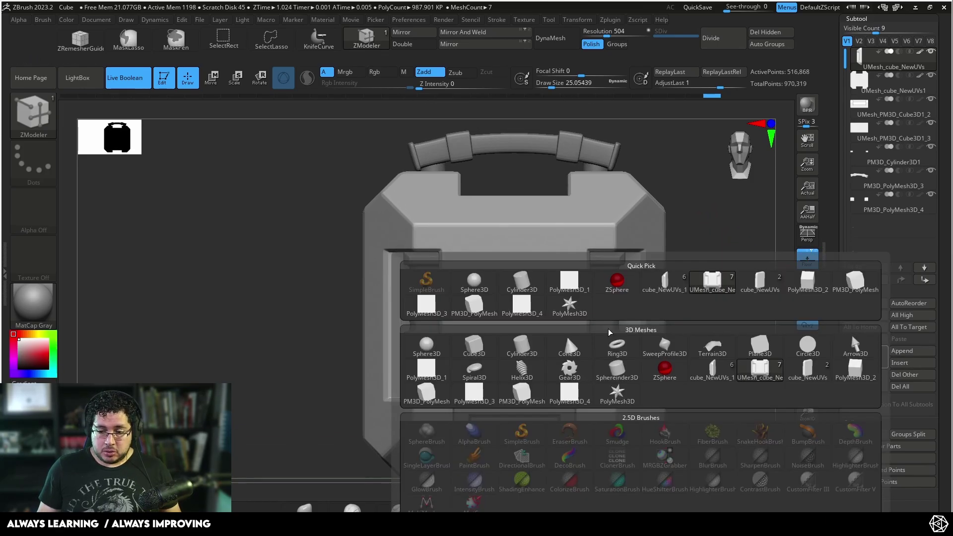
left_click(437, 354)
left_click_drag(737, 308, 729, 268, "alt")
left_click(528, 330, "alt")
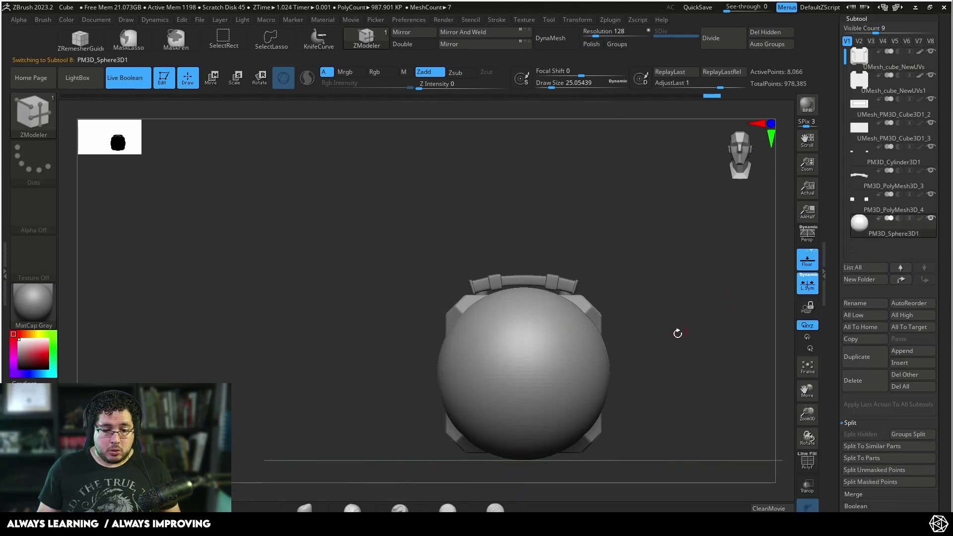
Shrink the appended sphere uniformly until it is hidden inside the case body
left_click_drag(678, 332, 595, 347, "shift")
key("w")
key("r")
left_click_drag(550, 375, 454, 369)
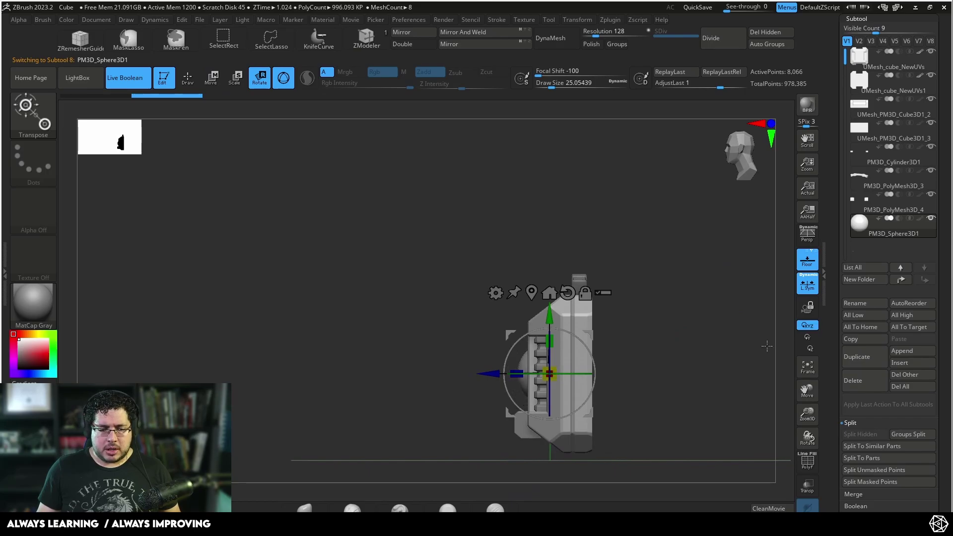
left_click_drag(766, 346, 762, 387, "alt")
left_click_drag(553, 380, 519, 374)
left_click_drag(682, 327, 763, 311)
key("q")
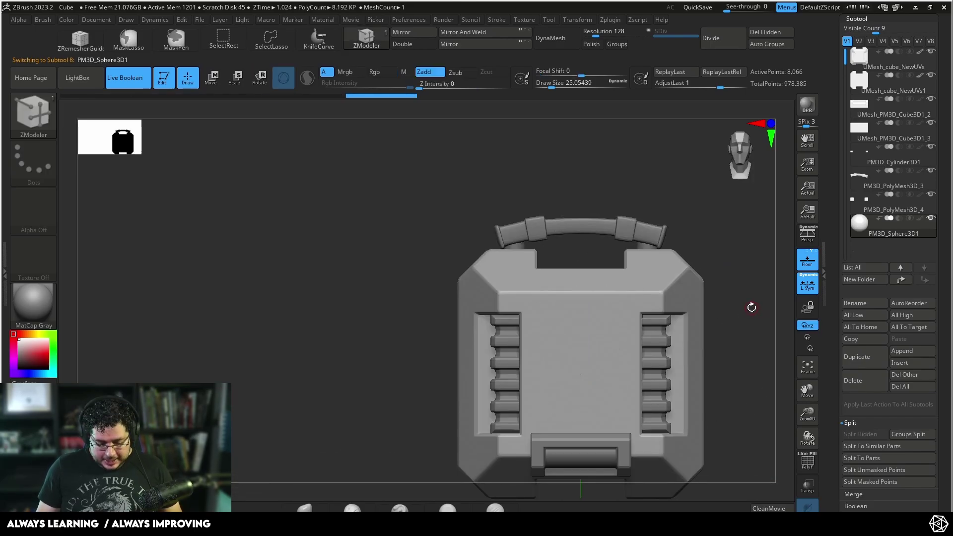
Choose the IMM Boolean insert brush and frame the front of the case
key("b")
key("i")
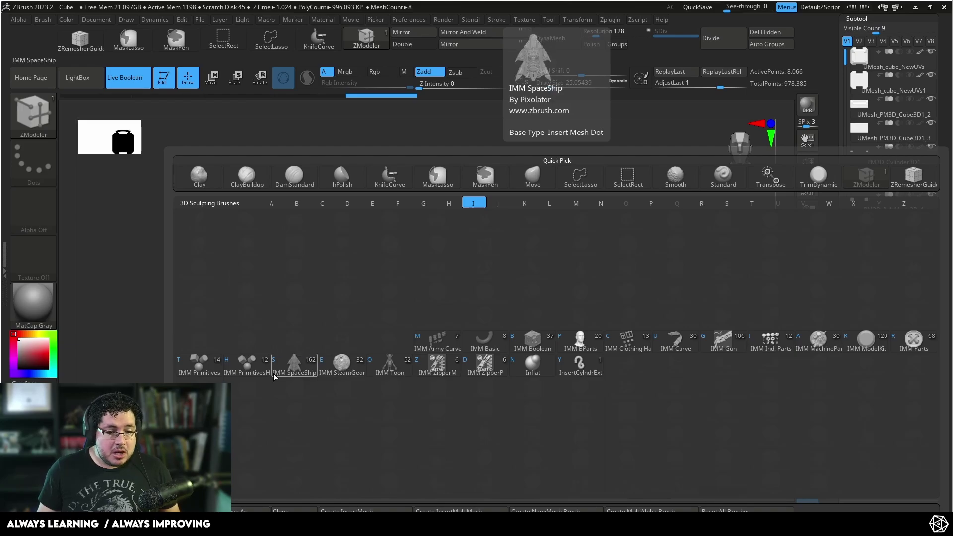
left_click(534, 344)
left_click_drag(612, 227, 625, 254, "alt")
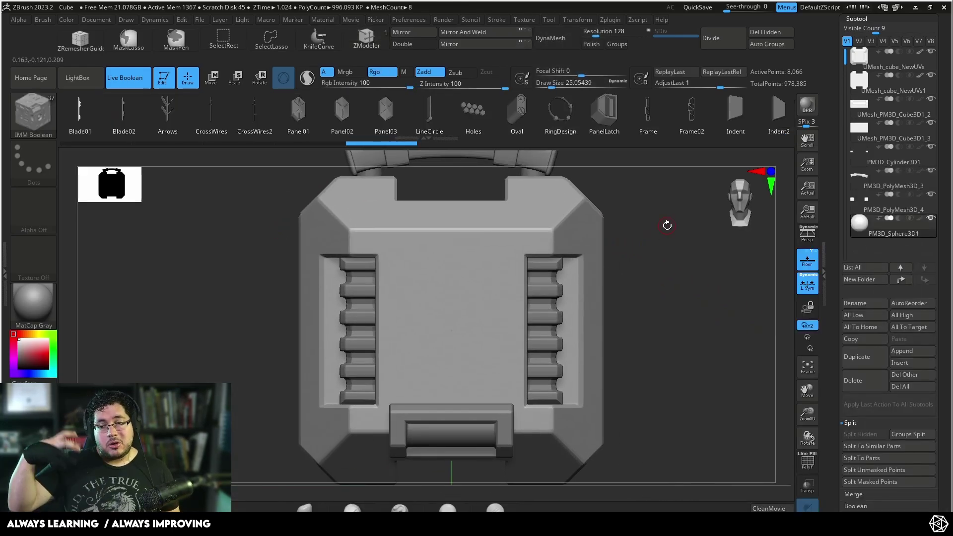
Move the UMesh_cube_NewUVs subtool directly above the sphere and mark it as the Start of the boolean group
left_click(858, 64)
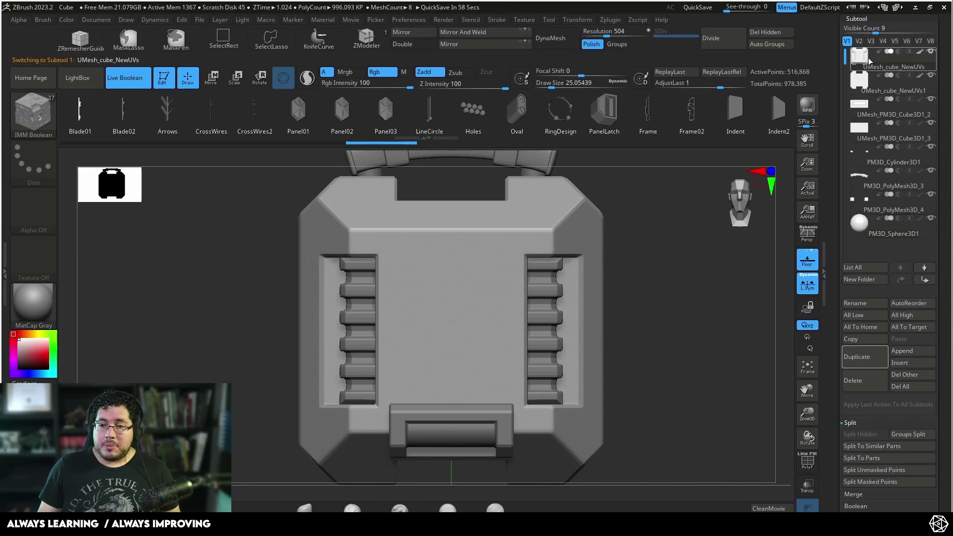
left_click(923, 279)
left_click(922, 279)
left_click(922, 279)
left_click(922, 280)
left_click(923, 280)
left_click(923, 280)
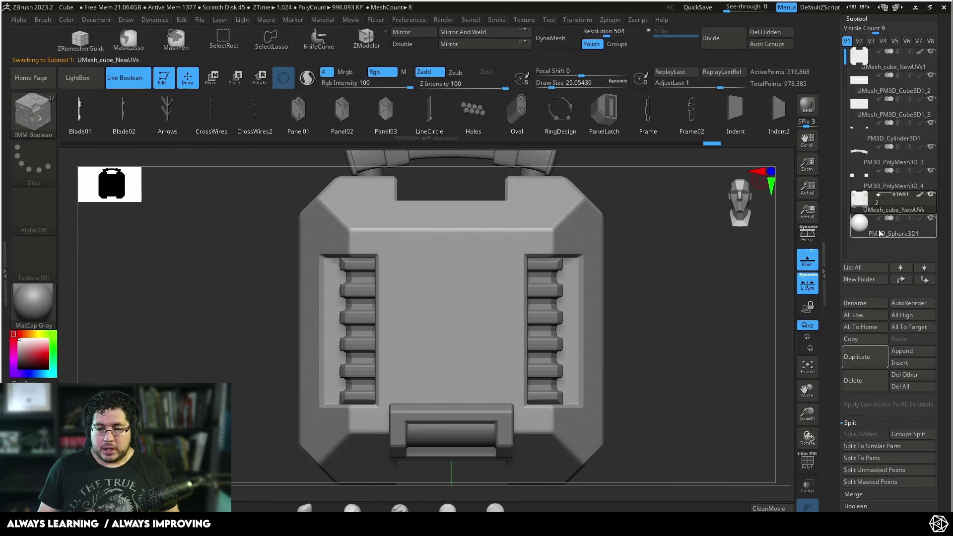
Select the sphere subtool and insert a PanelLatch mesh over the seam on the side of the case
left_click(879, 233)
mouse_move(663, 291)
right_mouse_down("ctrl")
mouse_move(682, 253)
mouse_move(626, 262)
mouse_move(604, 302)
right_mouse_up("ctrl")
left_click(609, 107)
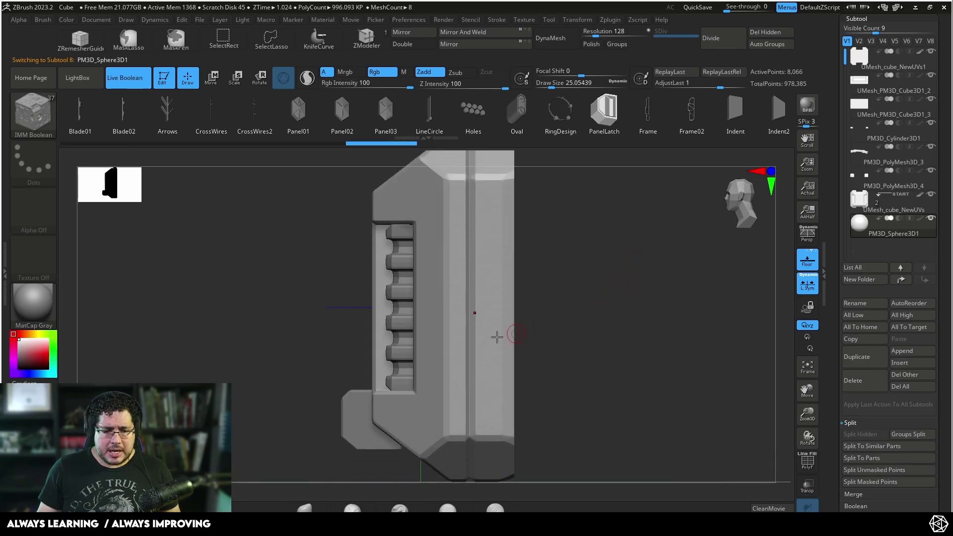
left_click_drag(466, 314, 472, 324)
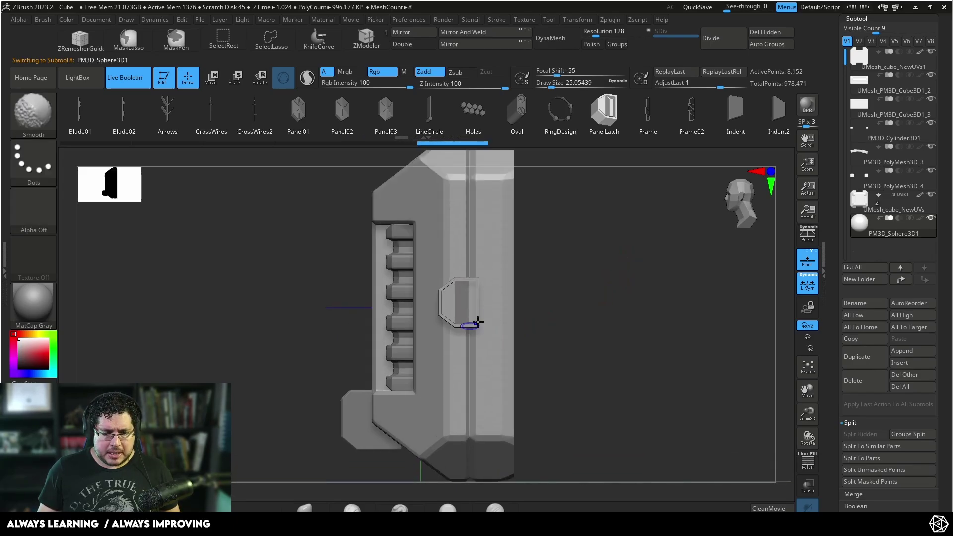
Set the sphere subtool to subtract and shift the PanelLatch cutter along Z toward the back of the case
right_click_drag(546, 318, 609, 308)
key("w")
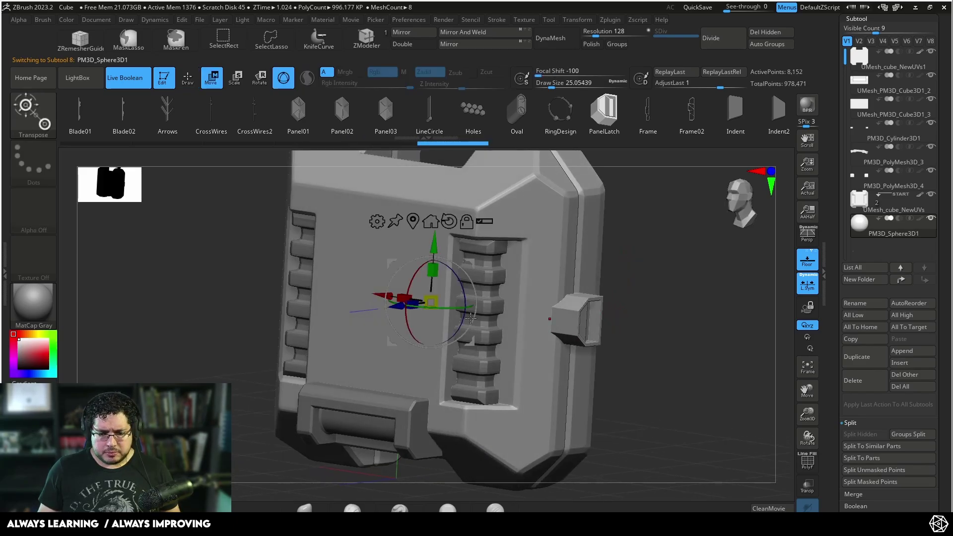
left_click(898, 218)
right_click_drag(700, 316, 635, 354)
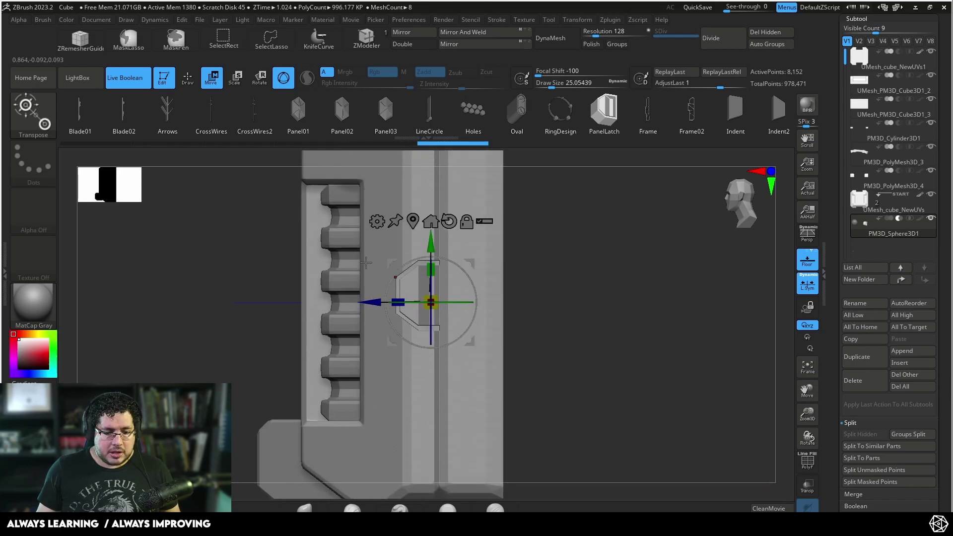
left_click_drag(369, 303, 388, 302)
Slide the PanelLatch cutter along Z toward the front face so it cuts the front shell beside the seam
right_click_drag(598, 261, 628, 315)
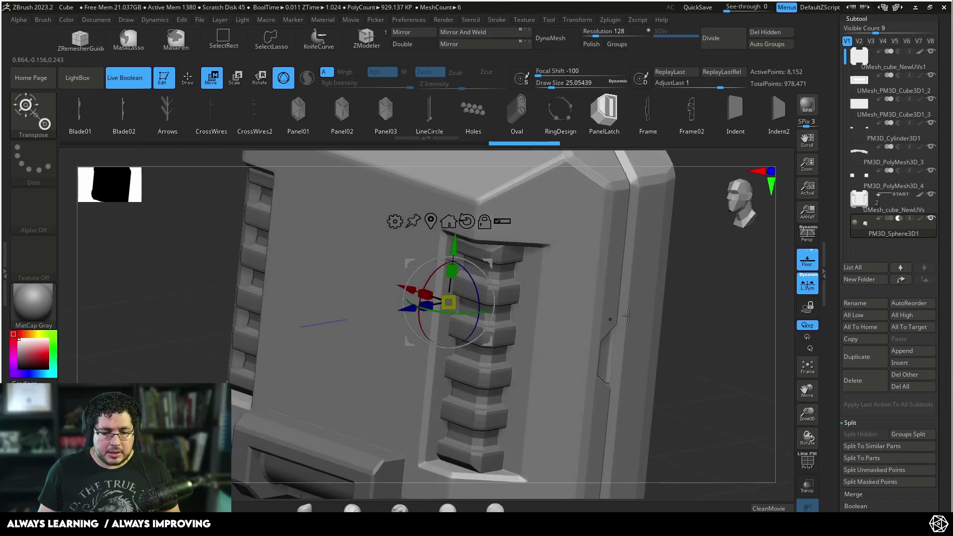
right_click_drag(691, 341, 680, 312, "alt")
mouse_move(396, 263)
left_mouse_down()
mouse_move(404, 267)
mouse_move(394, 268)
left_mouse_up()
right_click_drag(653, 312, 628, 303, "shift")
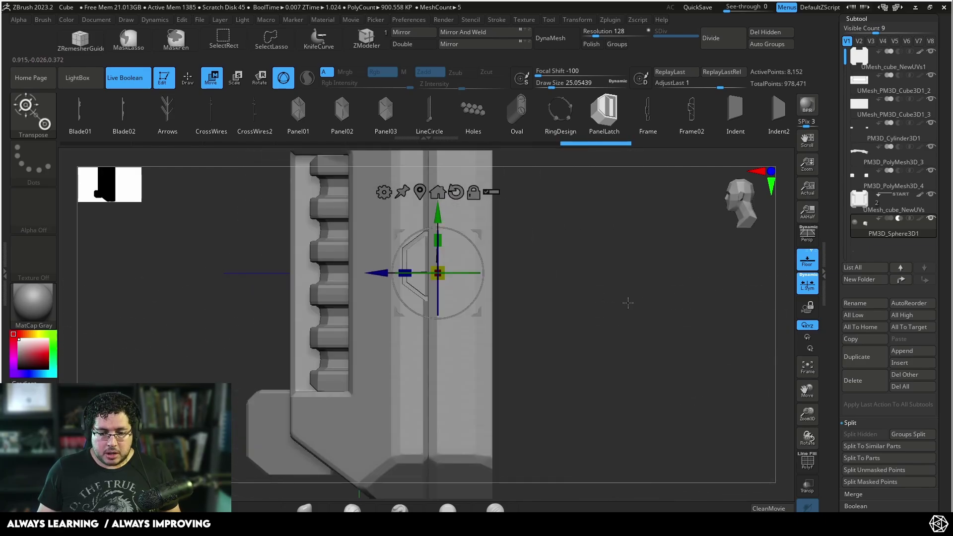
left_click_drag(383, 273, 351, 276)
right_click_drag(663, 276, 601, 342)
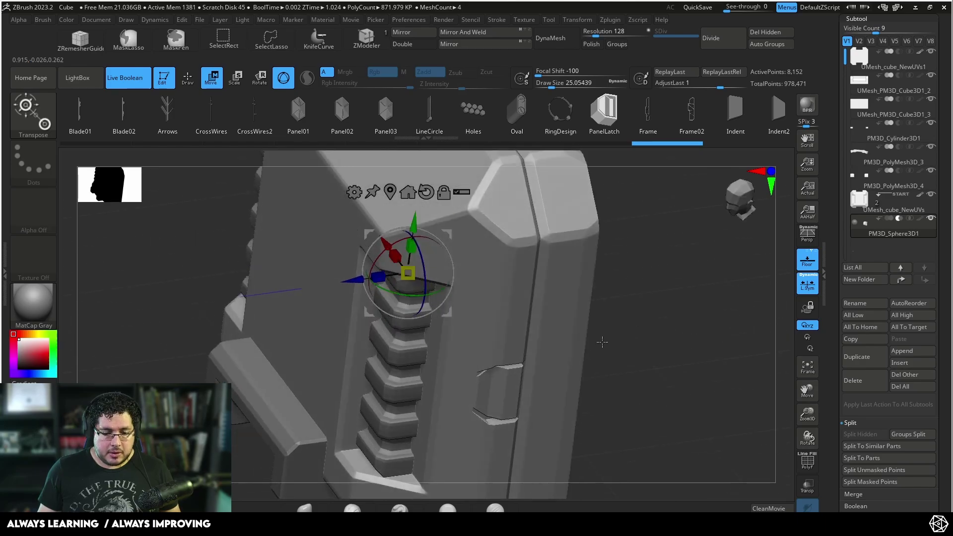
Fine-tune the PanelLatch cutter along Z so its straight edge sits on the front shell's side, just ahead of the seam
left_click_drag(407, 296, 415, 300)
mouse_move(658, 304)
left_mouse_down()
mouse_move(720, 280)
mouse_move(637, 334)
left_mouse_up()
key("q")
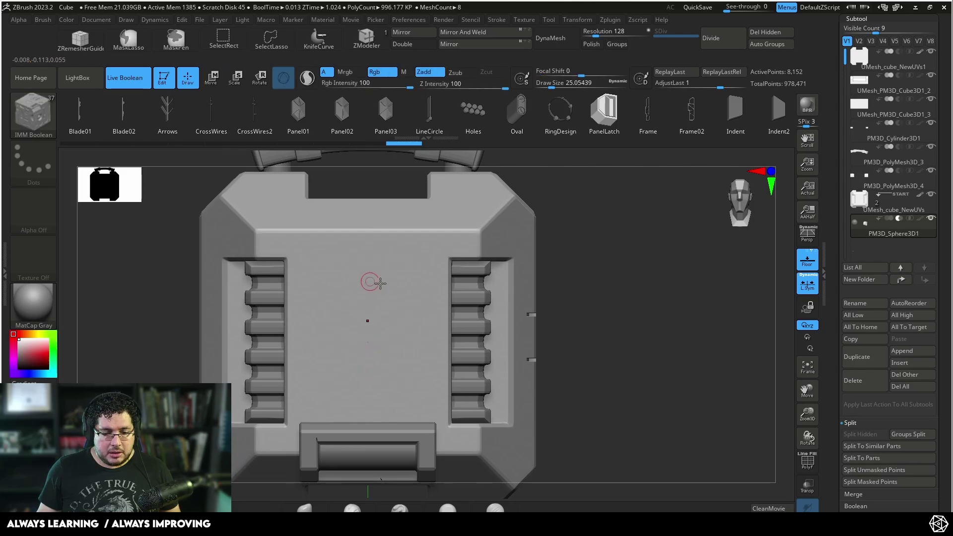
left_click_drag(557, 327, 521, 332, "shift")
key("w")
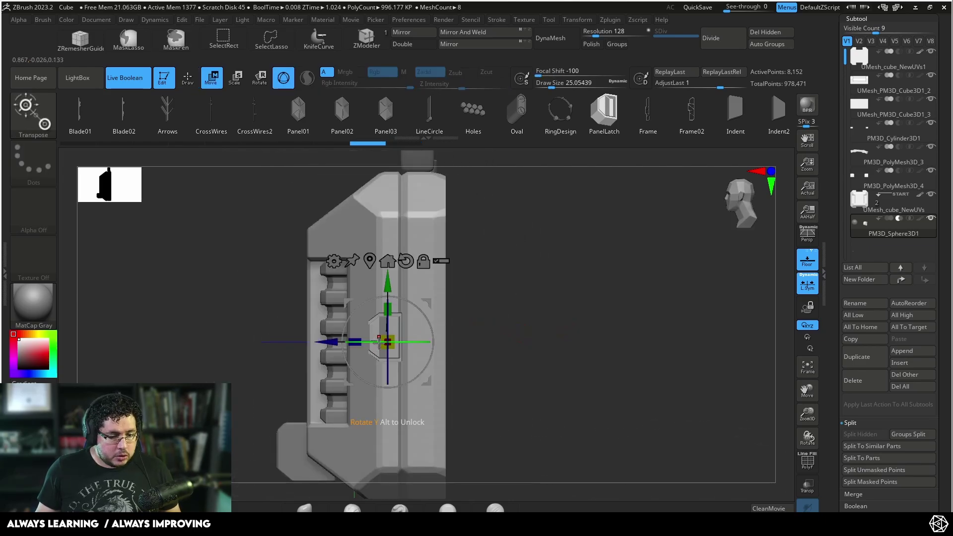
left_click_drag(321, 342, 309, 343)
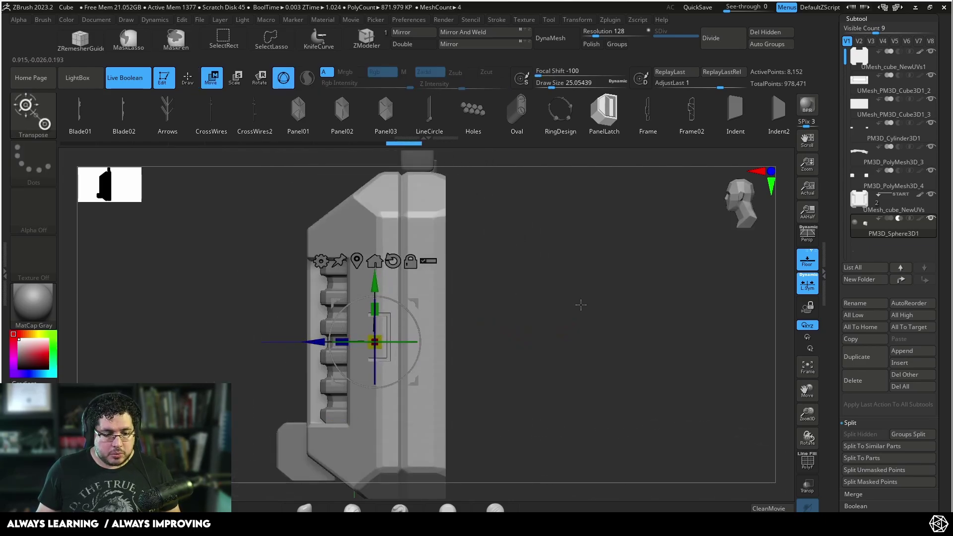
left_click_drag(580, 305, 615, 306, "shift")
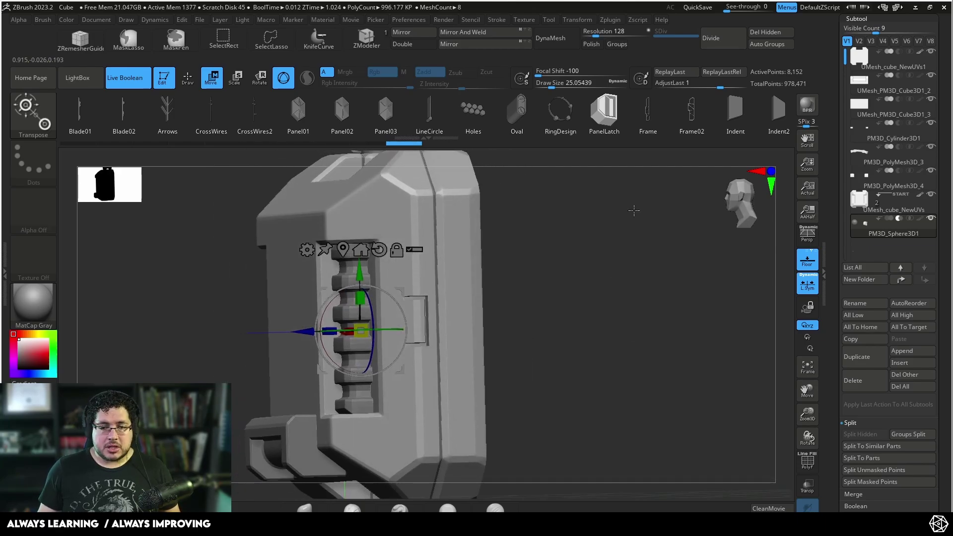
Replace the PanelLatch cutter with an Indent mesh and move it along X out to the front shell's side face
left_click(743, 122)
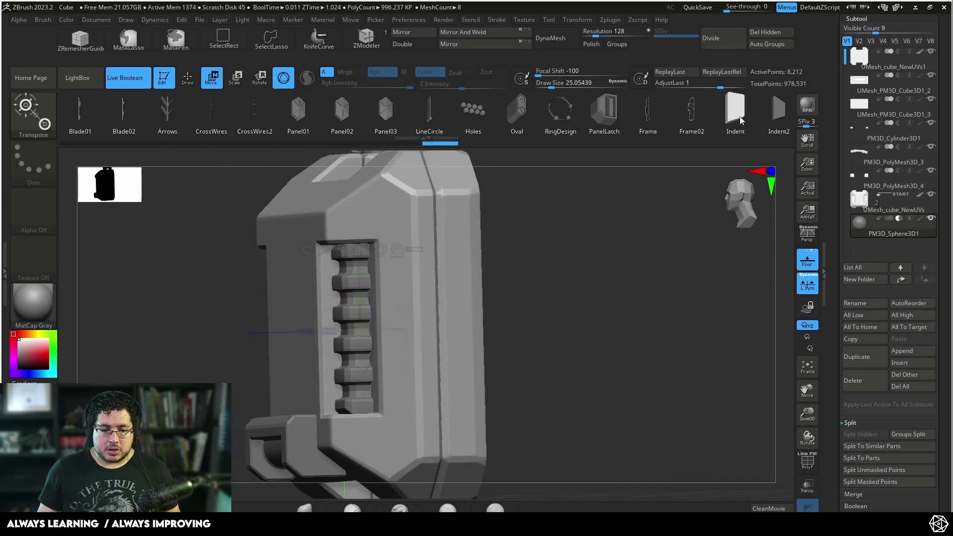
left_click_drag(546, 298, 584, 300, "shift")
left_click_drag(300, 330, 219, 329)
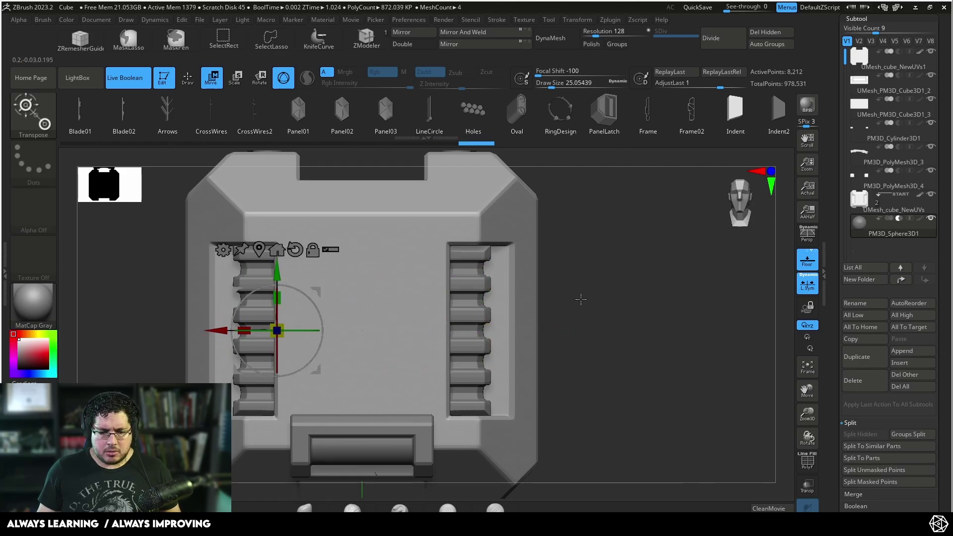
left_click_drag(581, 297, 540, 307)
left_click_drag(240, 327, 451, 334)
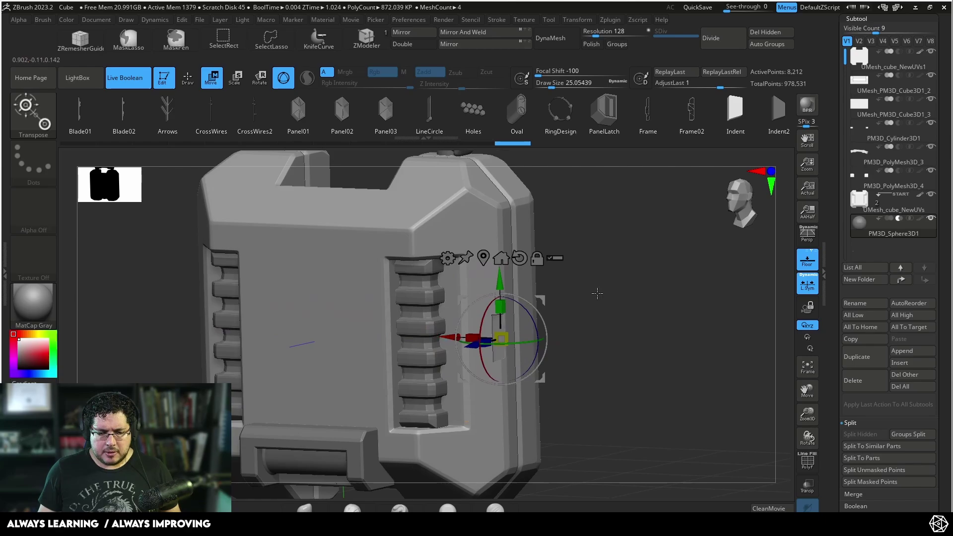
Fine-tune the Indent cutter along X so it cuts only a shallow recess into the front shell's side
left_click_drag(597, 294, 661, 336)
left_click_drag(669, 287, 664, 240, "alt")
left_click_drag(439, 291, 498, 292)
left_click_drag(644, 276, 696, 271)
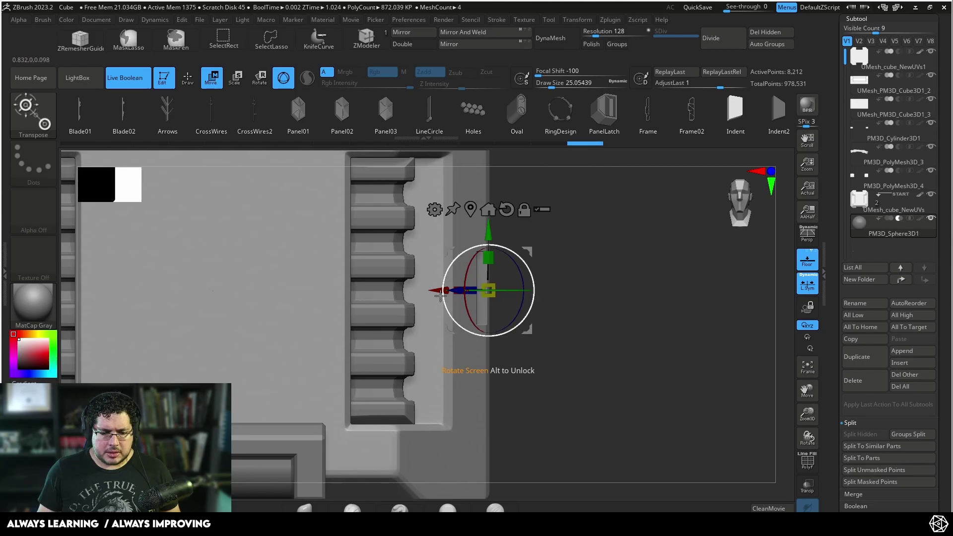
left_click_drag(436, 291, 442, 292)
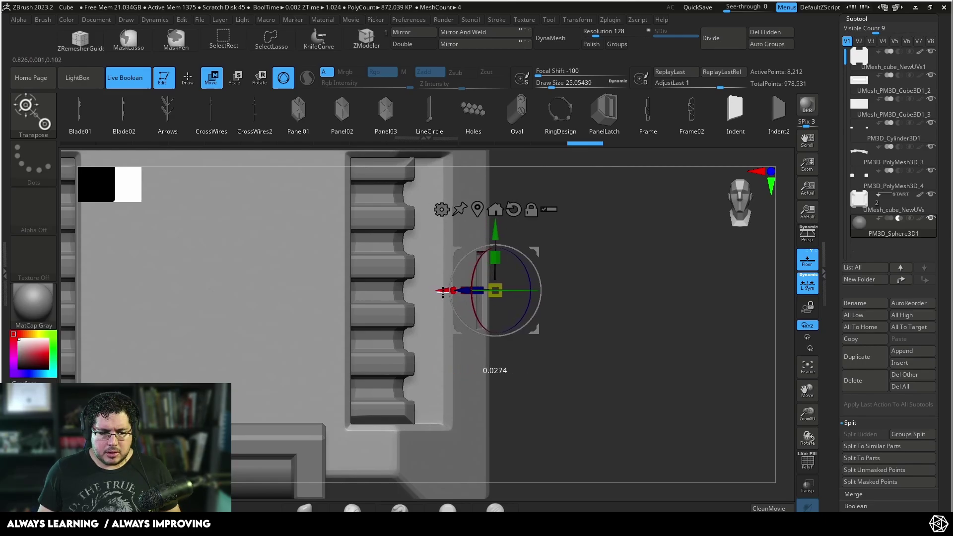
Insert one Oval cutter on the sloped top face near the corner and another on the adjacent sloped side face
key("q")
left_click_drag(610, 321, 574, 245)
mouse_move(590, 292)
left_mouse_down()
mouse_move(574, 260)
mouse_move(455, 285)
mouse_move(404, 268)
left_mouse_up()
key("ctrl+z")
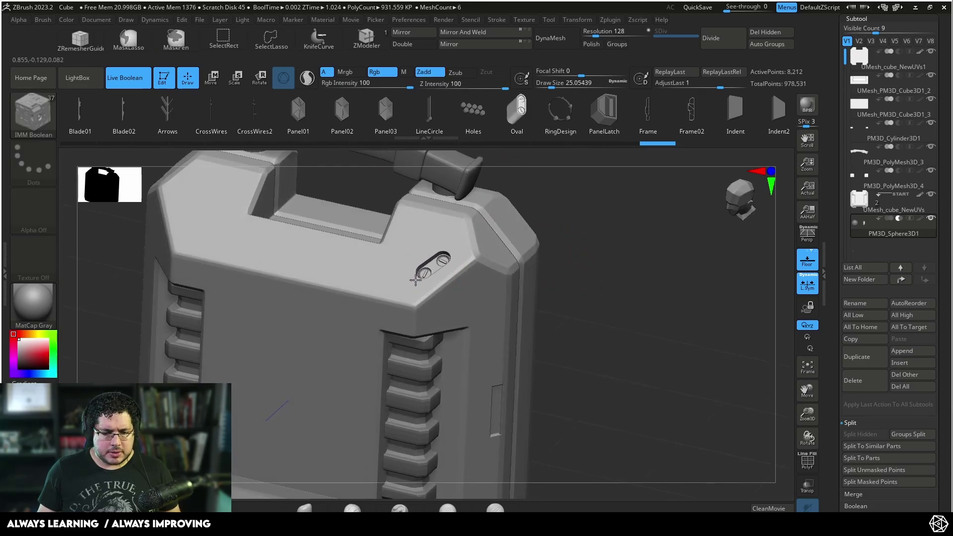
left_click_drag(570, 278, 623, 232)
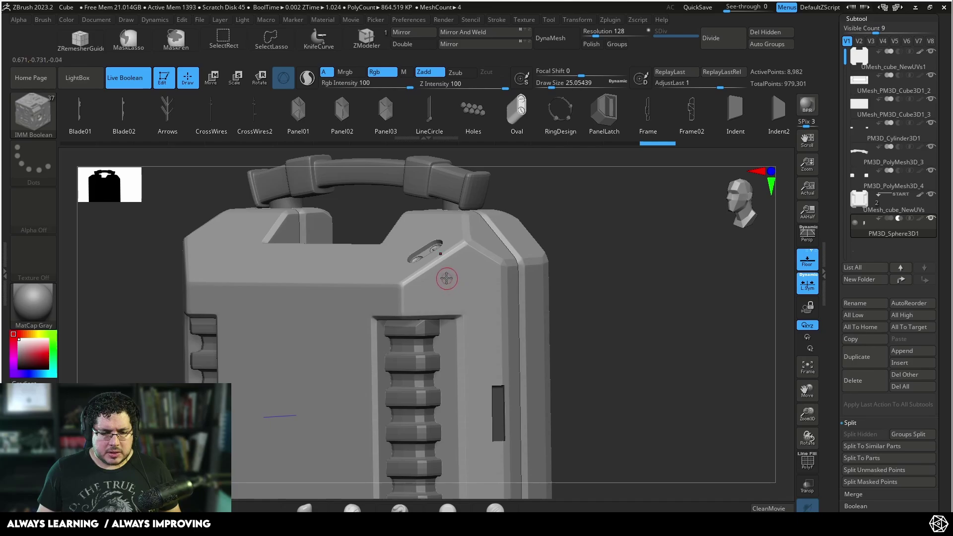
left_click_drag(446, 279, 422, 291)
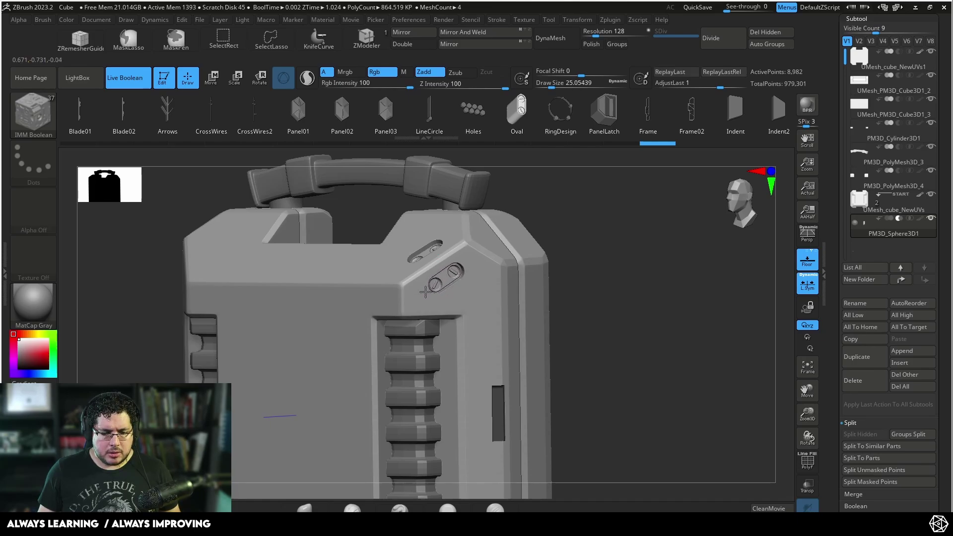
Insert a PowerDetail cutter on the front panel, just above one end of the large lower latch
left_click_drag(565, 278, 604, 187)
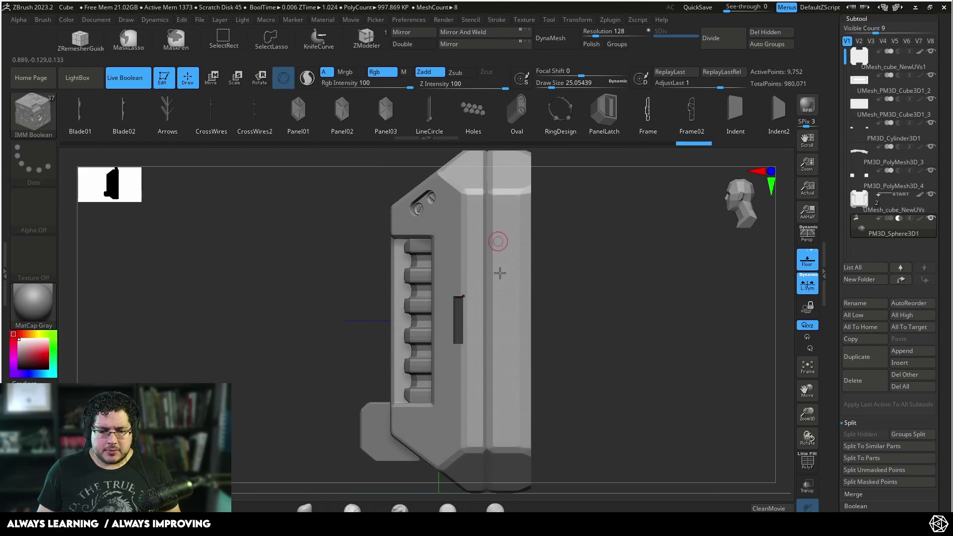
left_click_drag(559, 285, 632, 282)
left_click_drag(678, 127, 405, 123)
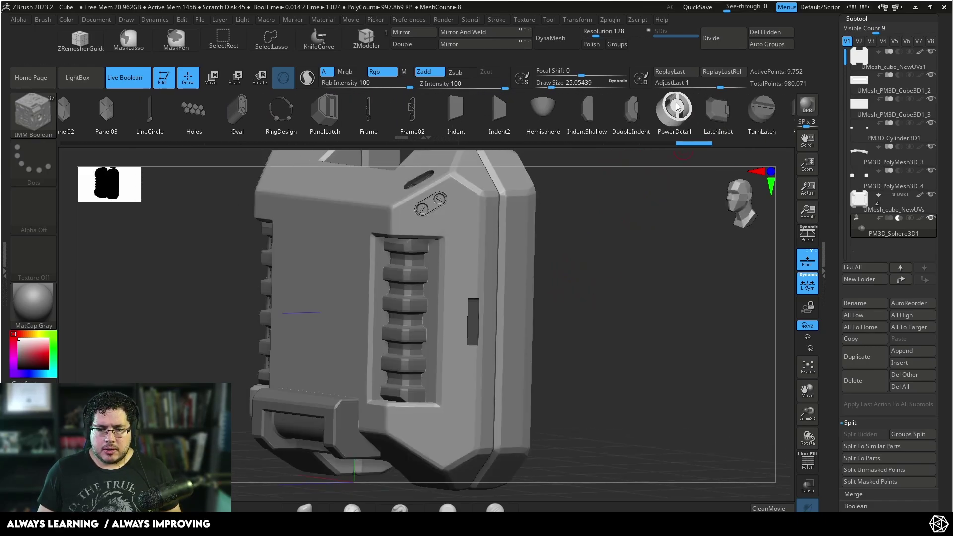
left_click_drag(621, 231, 607, 193, "shift")
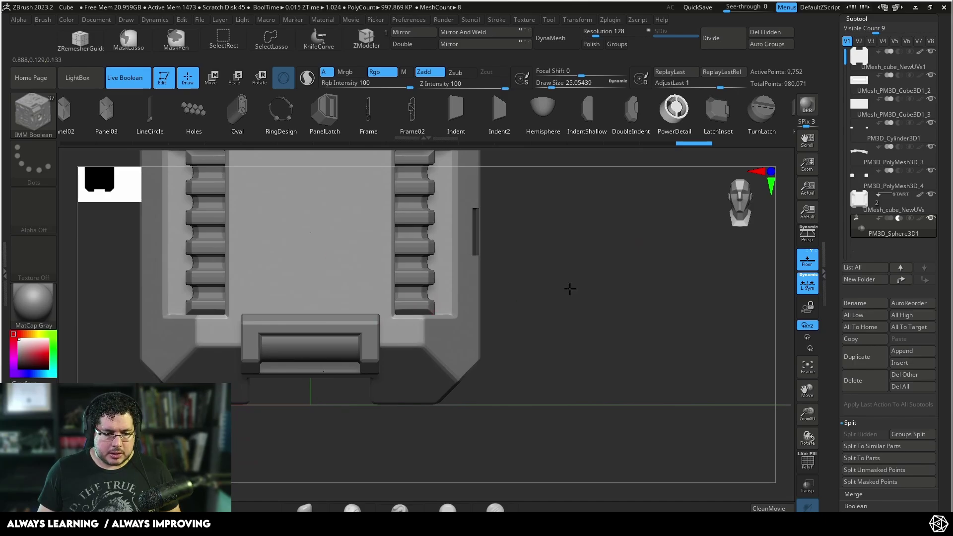
left_click_drag(570, 289, 619, 289, "alt")
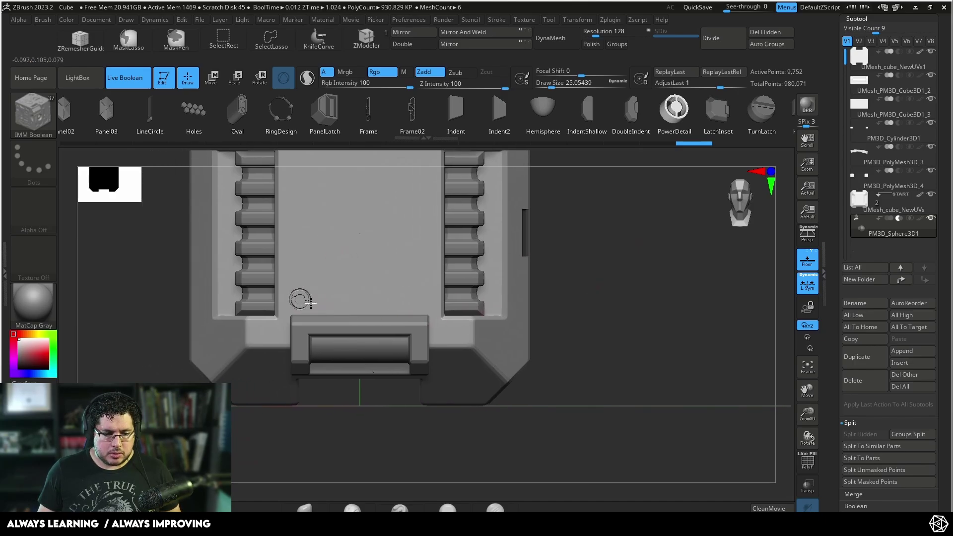
key("ctrl+z")
left_click_drag(419, 294, 429, 297)
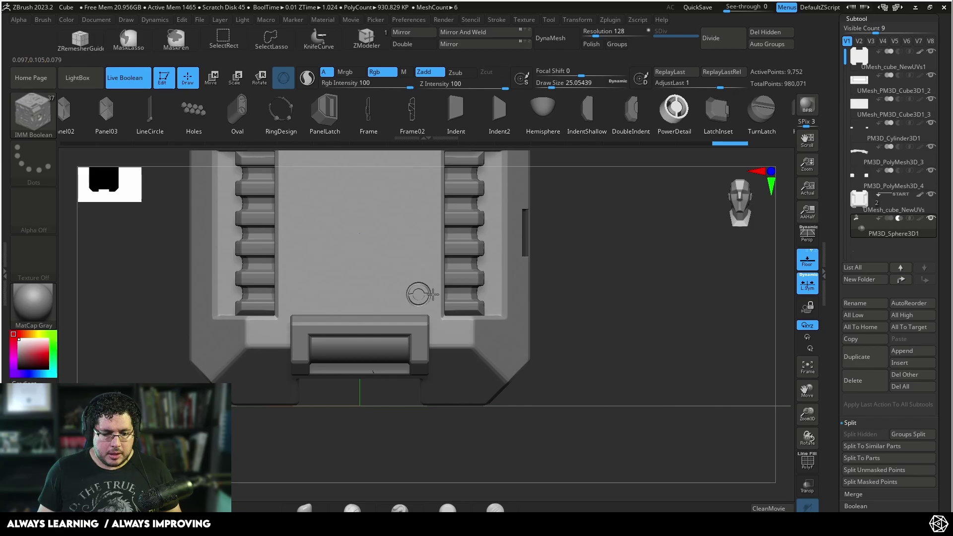
left_click_drag(602, 321, 608, 323, "alt")
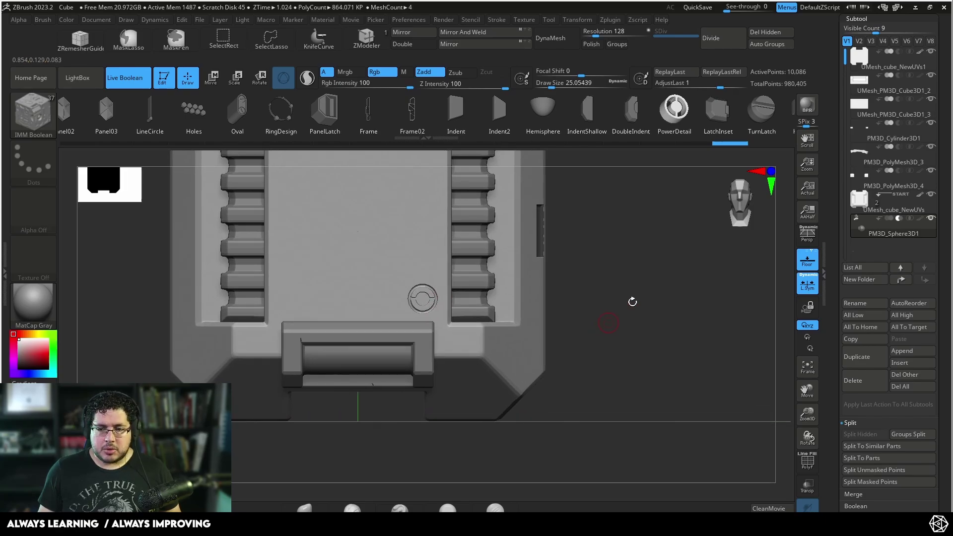
Insert a LatchInset cutter on the sloped bottom face near the corner beside the latch notch
left_click(717, 112)
left_click_drag(642, 295, 538, 292)
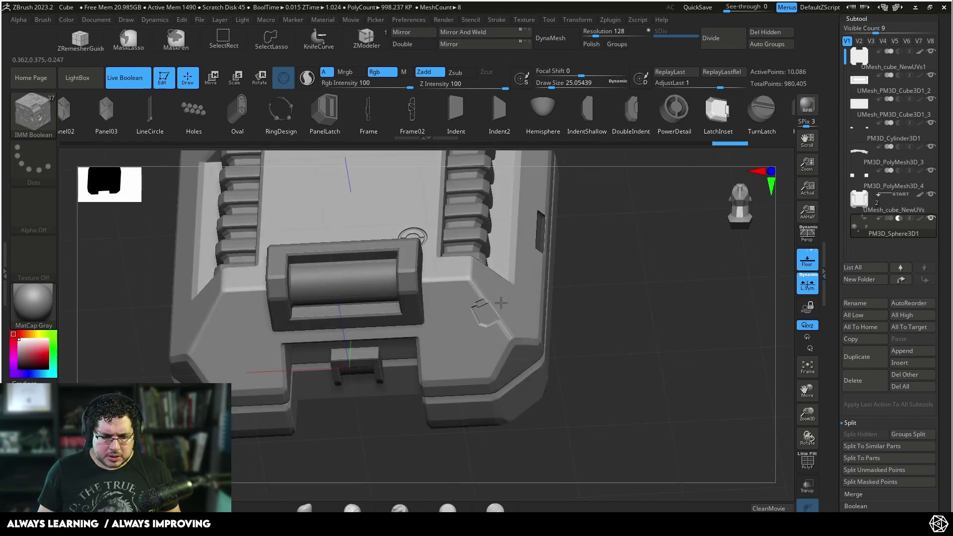
key("ctrl+z")
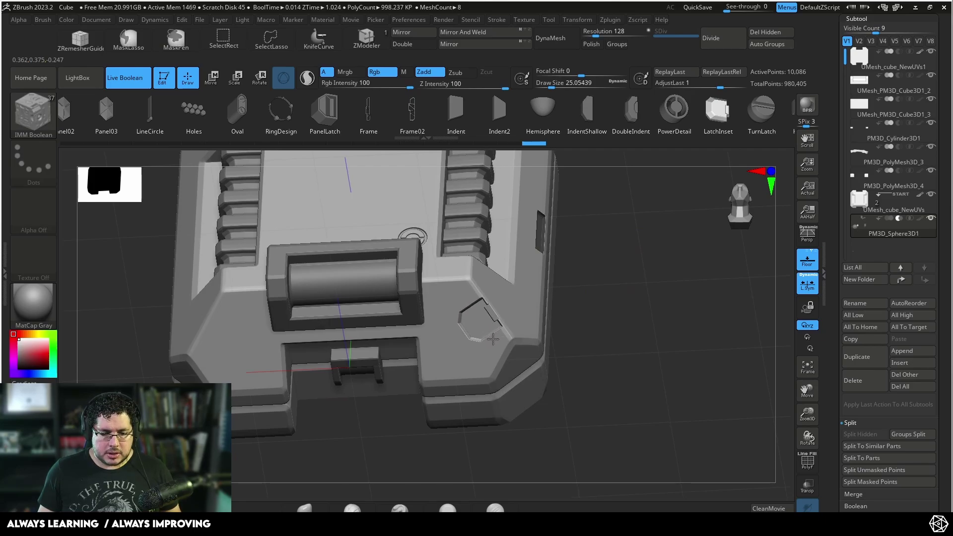
mouse_move(586, 318)
left_mouse_down("shift")
mouse_move(612, 299)
mouse_move(612, 323)
mouse_move(598, 314)
left_mouse_up("shift")
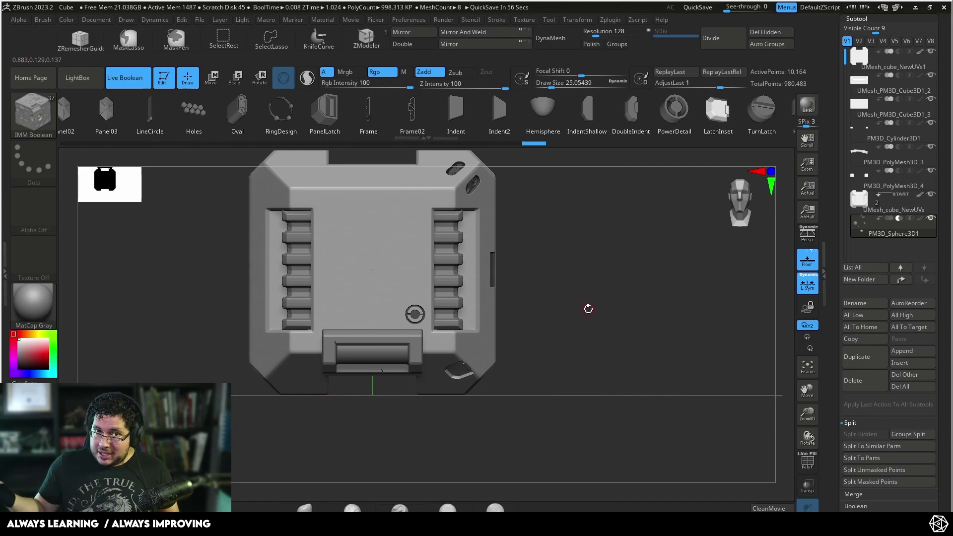
Insert a DoubleIndent cutter beside the handle notch and a Holes cutter on the sloped side face near the bottom corner
left_click_drag(635, 261, 421, 193)
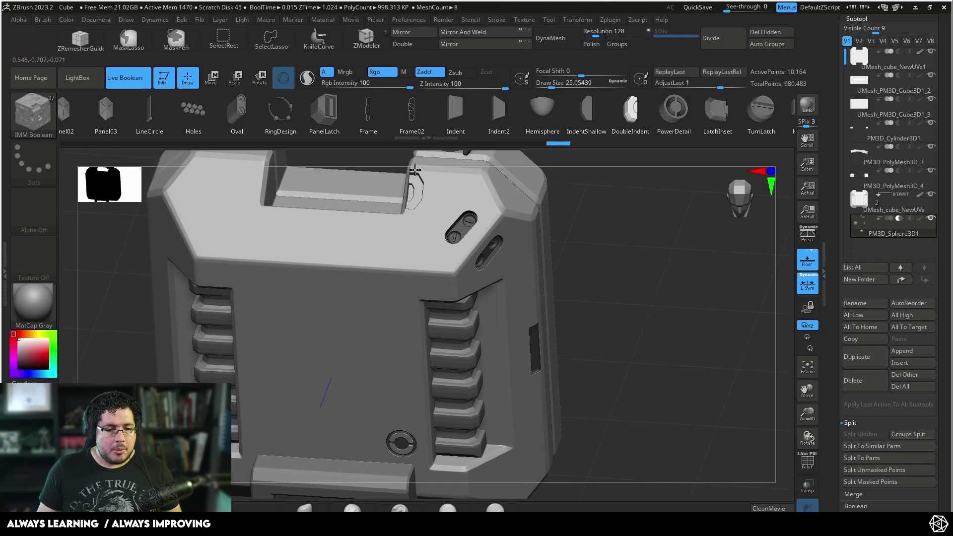
left_click_drag(570, 208, 617, 219, "shift")
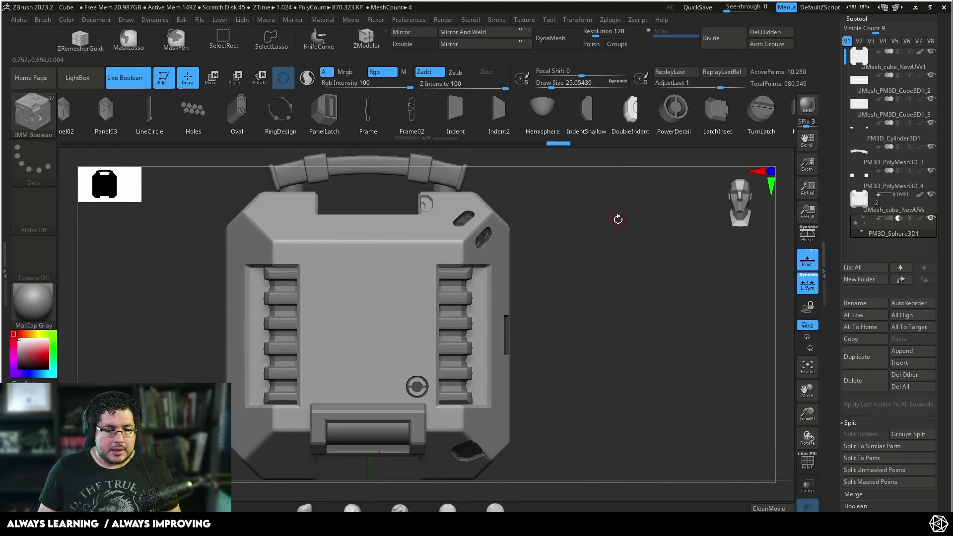
left_click_drag(589, 310, 640, 269, "alt")
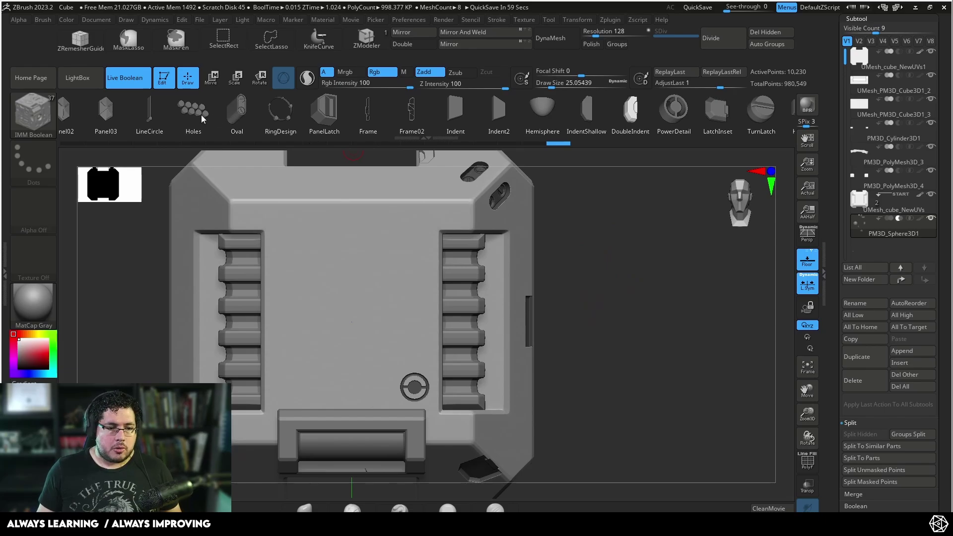
mouse_move(600, 299)
left_mouse_down("alt")
mouse_move(576, 219)
mouse_move(465, 355)
mouse_move(426, 374)
left_mouse_up("alt")
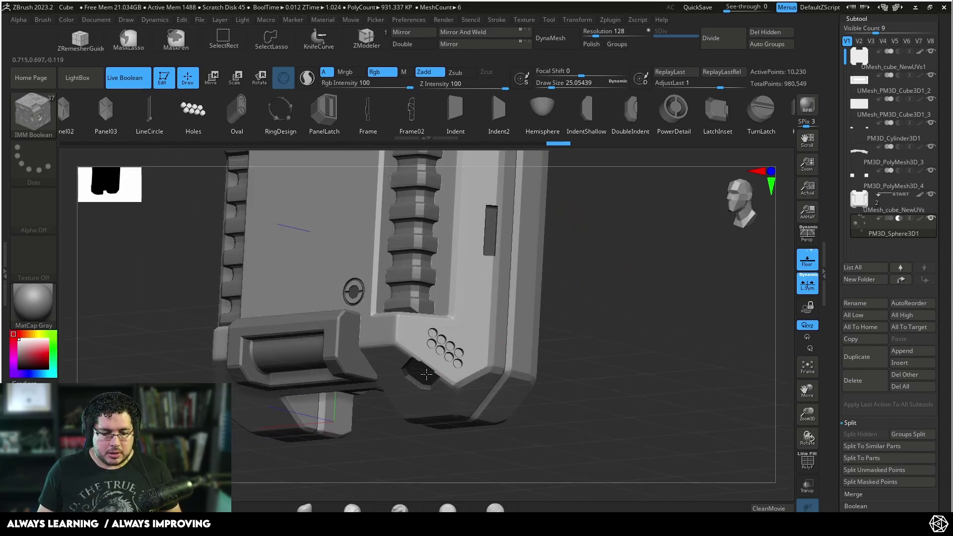
Mirror the sphere subtool's cutters to the opposite side of the case, keeping them in the same subtool
left_click_drag(653, 334, 595, 327)
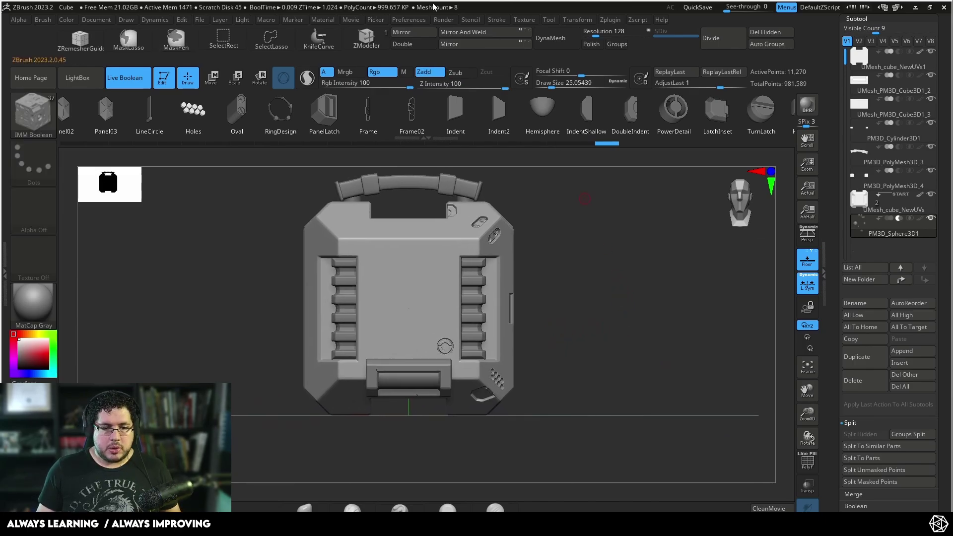
left_click(419, 33)
left_click(423, 253)
left_click_drag(559, 259, 574, 289)
left_click_drag(603, 262, 635, 293, "alt")
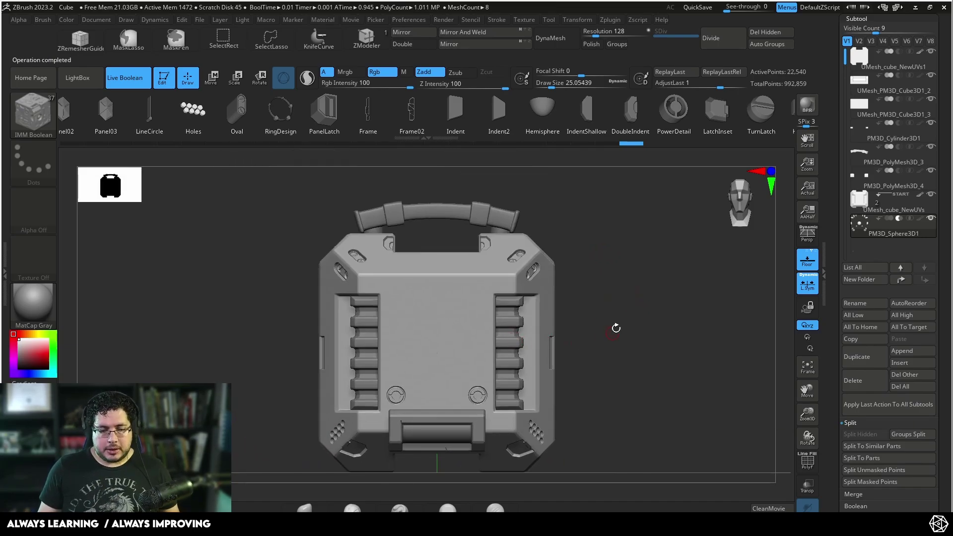
left_click_drag(625, 314, 654, 270, "alt")
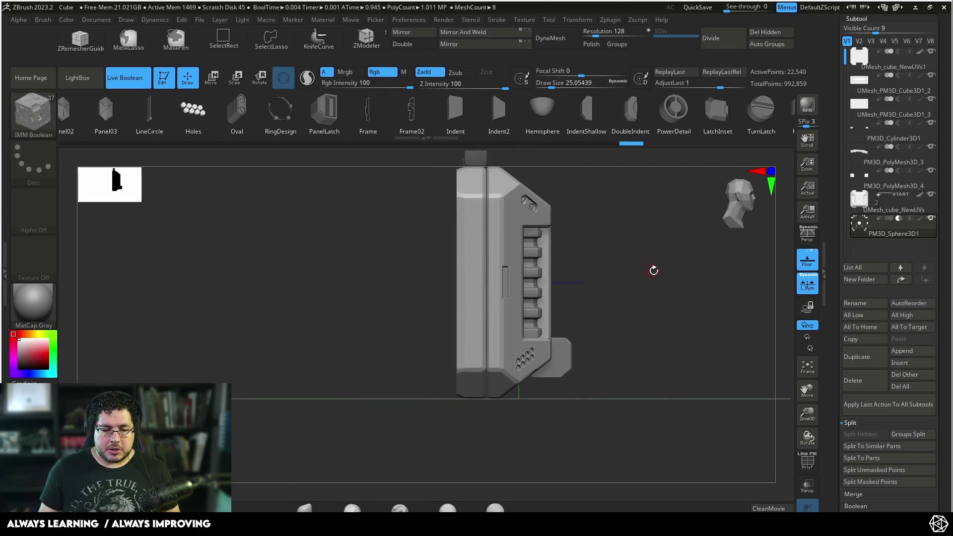
Move the UMesh_cube_NewUVs1 subtool down the list to below the PM3D_Sphere3D1 cutter
left_click(861, 59)
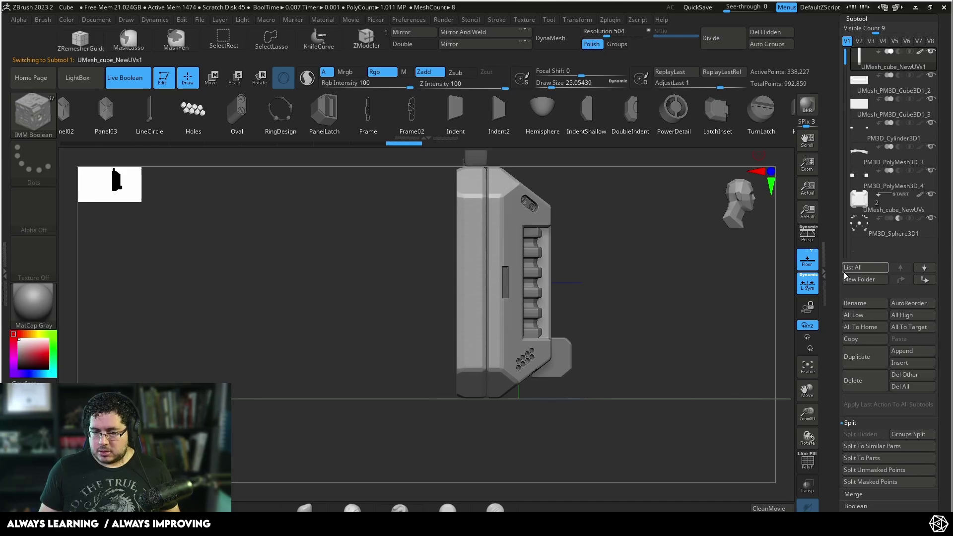
left_click(924, 279)
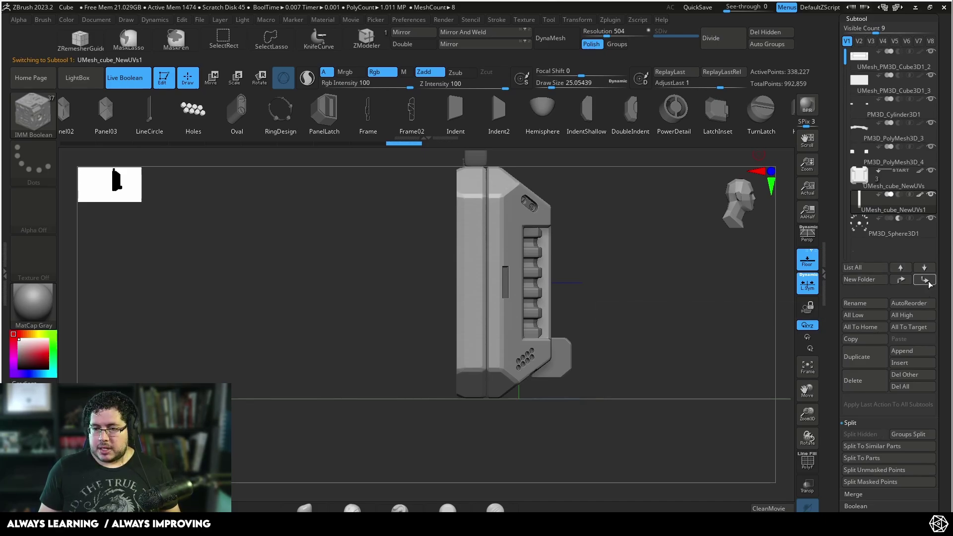
Select the PM3D_Sphere3D1 subtool and insert a Frame mesh on the back shell's side, behind the seam
left_click_drag(714, 279, 633, 321)
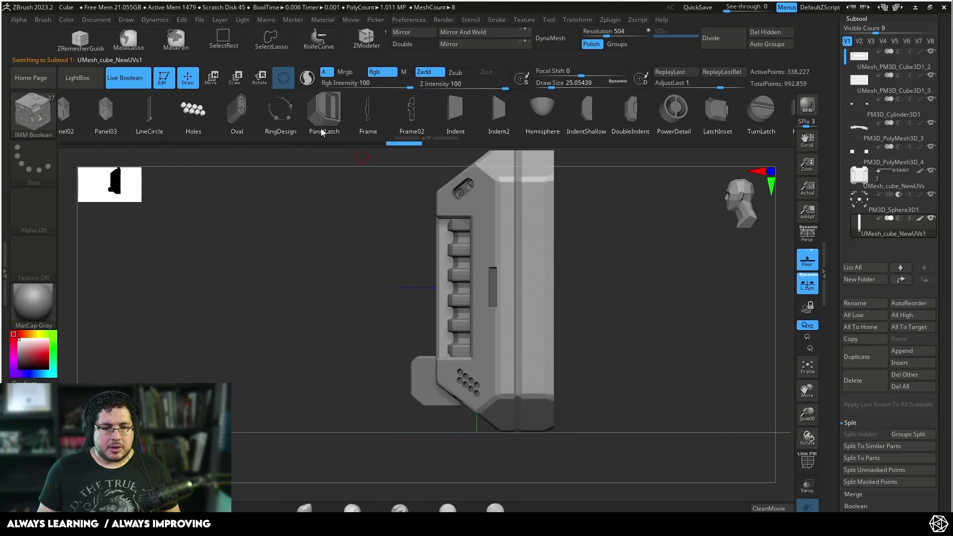
left_click_drag(537, 319, 531, 349)
key("ctrl+z")
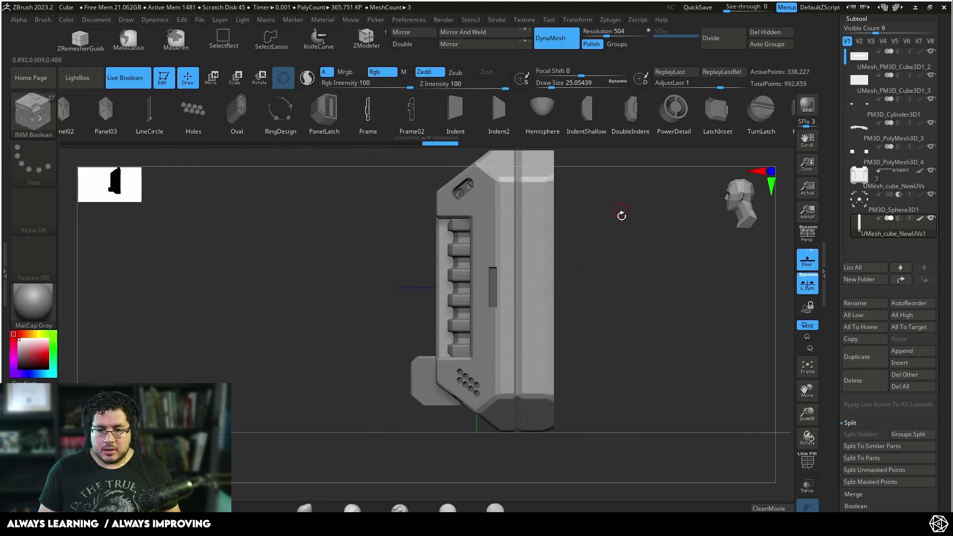
left_click(888, 203)
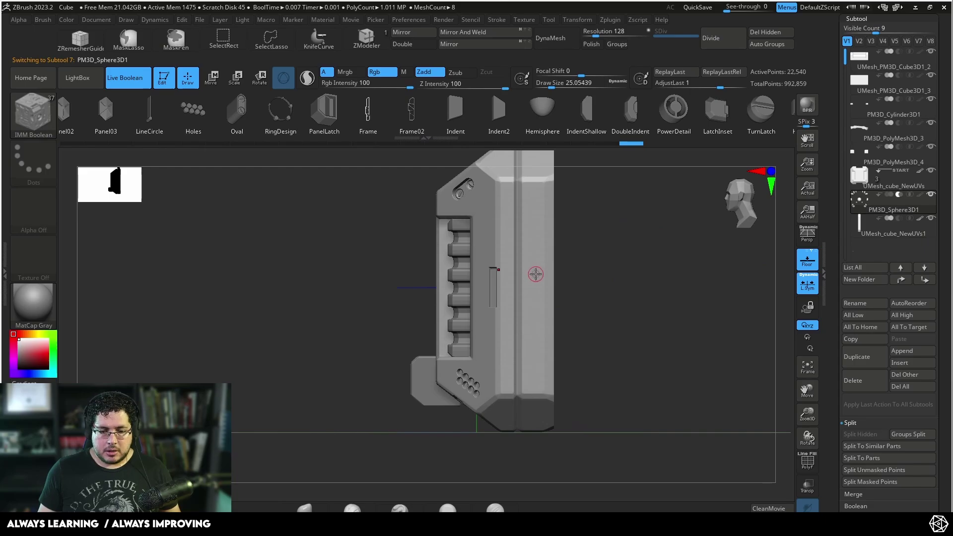
left_click_drag(541, 305, 544, 298)
key("ctrl+z")
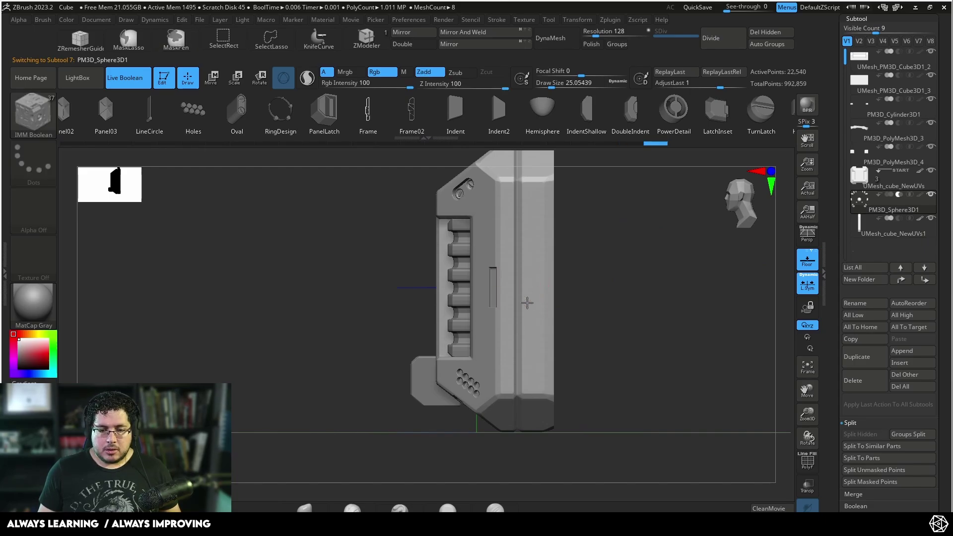
key("ctrl+z")
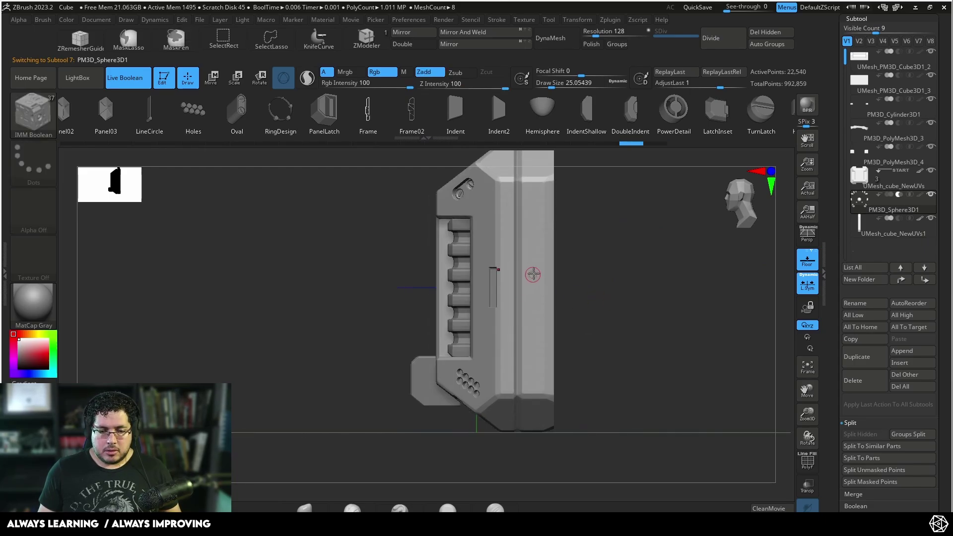
Reset the gizmo to the mesh orientation and move the Frame cutter along X into the side of the case
left_click_drag(569, 320, 627, 314, "shift")
key("w")
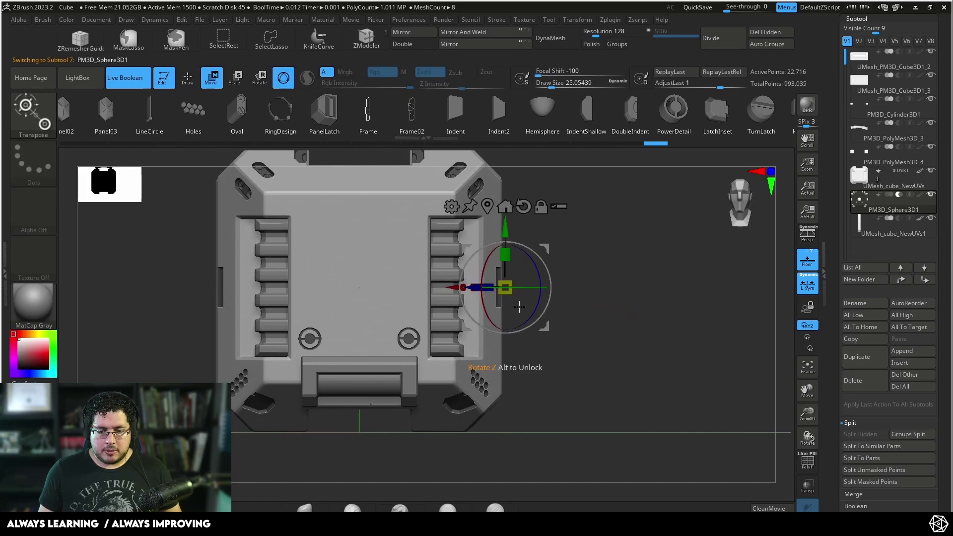
mouse_move(461, 292)
left_mouse_down()
mouse_move(480, 292)
mouse_move(463, 292)
left_mouse_up()
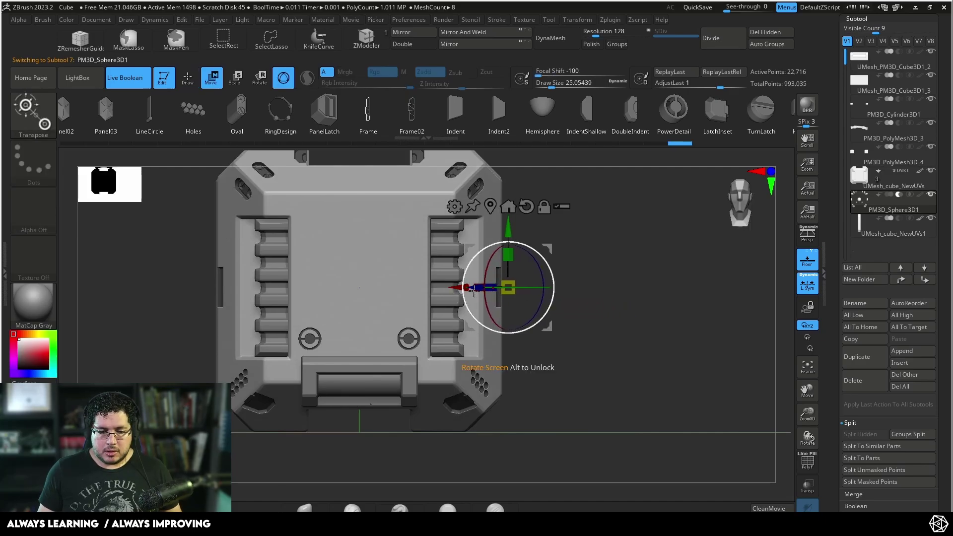
left_click_drag(689, 294, 628, 342)
left_click_drag(486, 253, 499, 273)
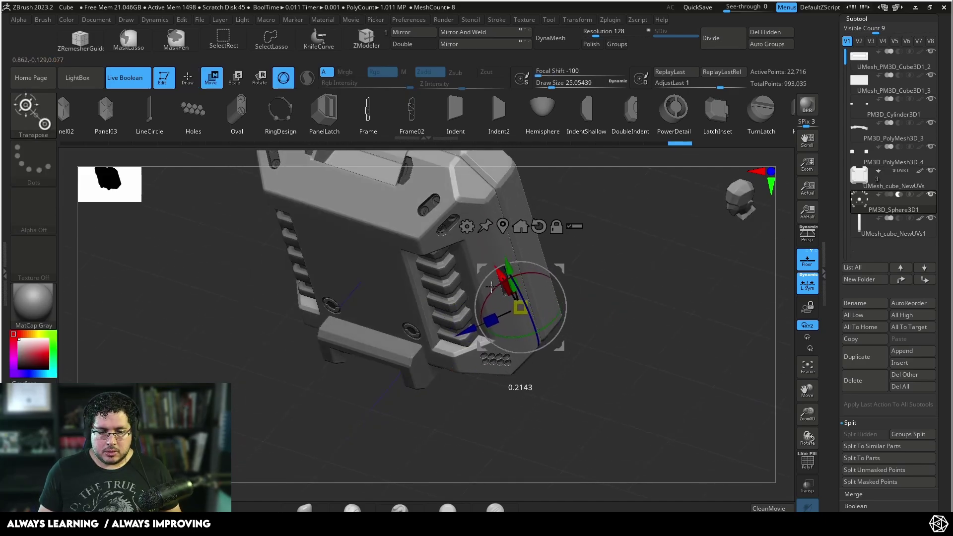
left_click_drag(479, 323, 479, 322)
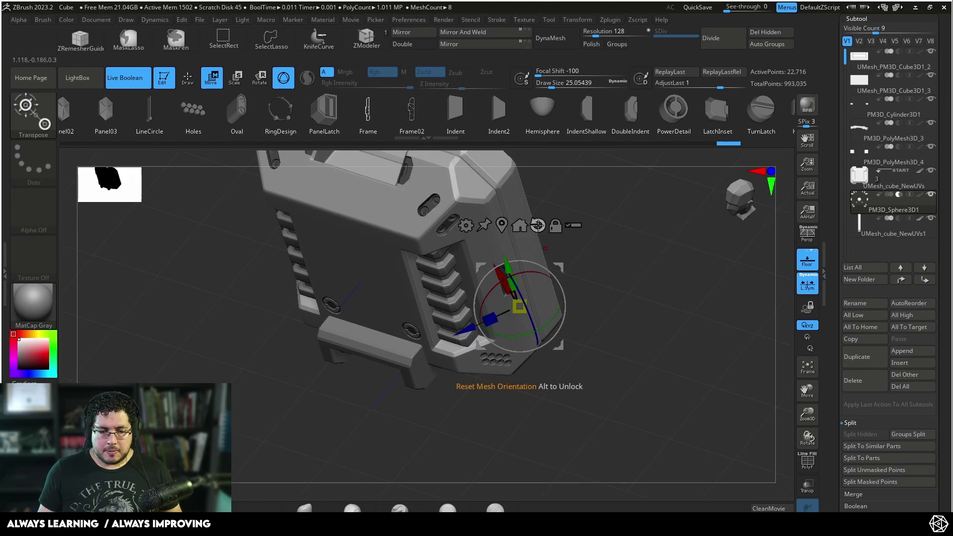
left_click(538, 225)
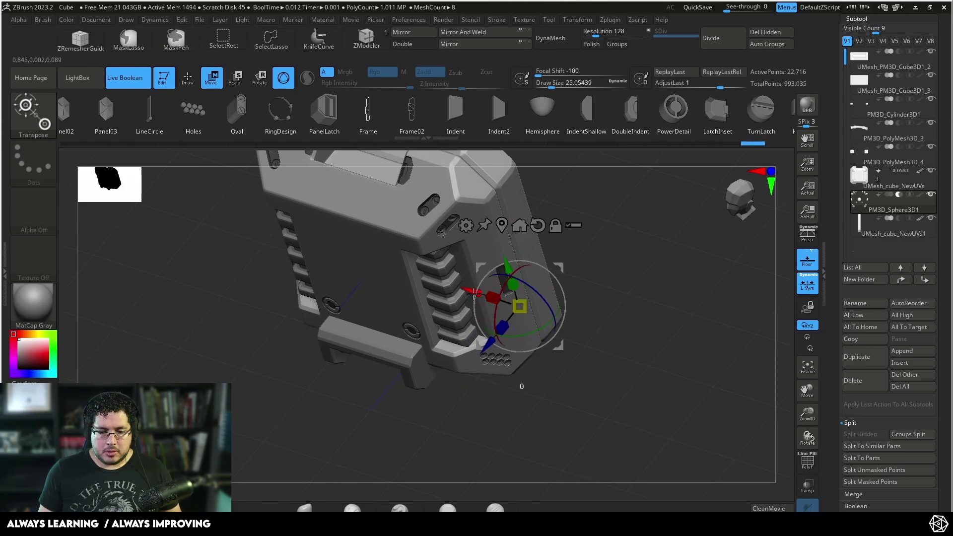
left_click_drag(474, 293, 475, 295)
left_click_drag(492, 346, 515, 318)
left_click_drag(633, 278, 579, 320)
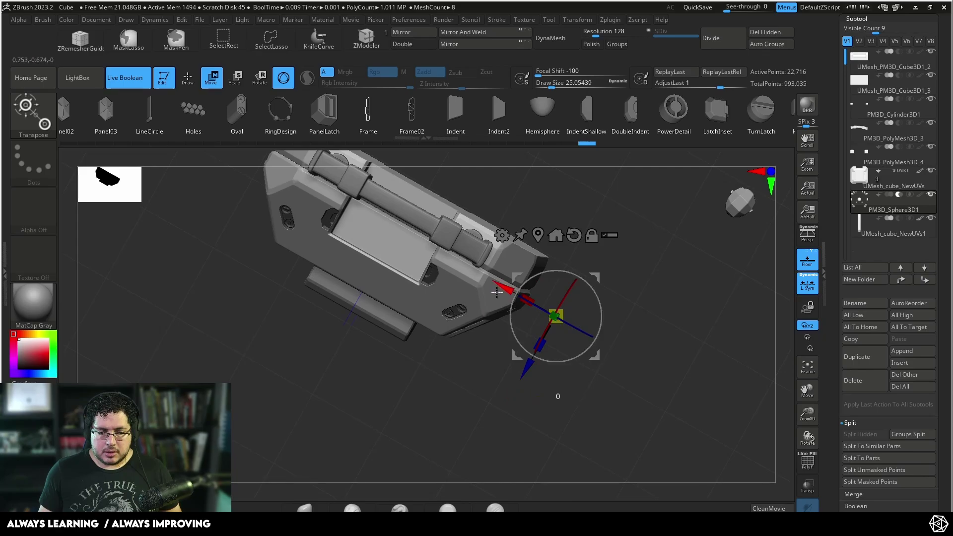
left_click_drag(497, 293, 457, 270)
mouse_move(650, 283)
left_mouse_down()
mouse_move(638, 245)
mouse_move(644, 280)
left_mouse_up()
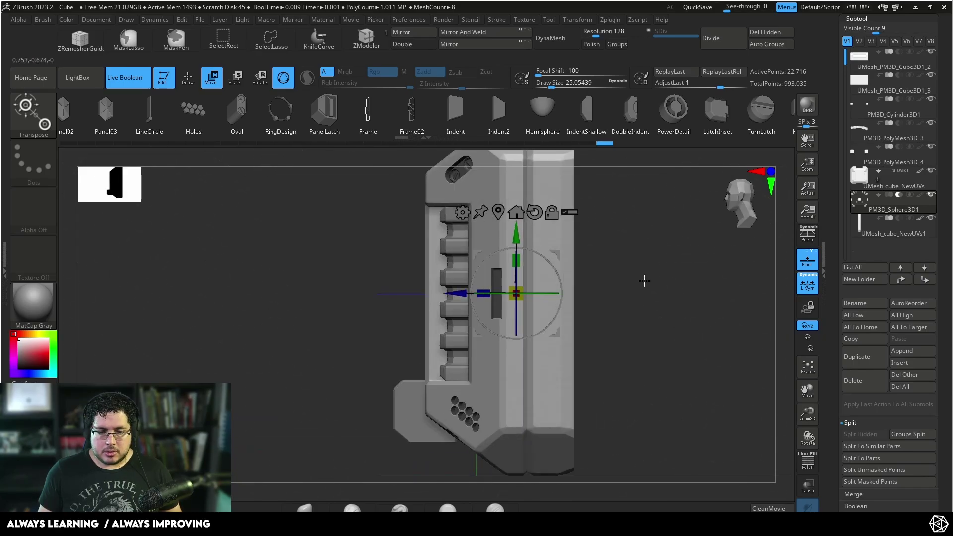
Shift the Frame cutter along Z past the seam so it sits on the back shell's side
key("q")
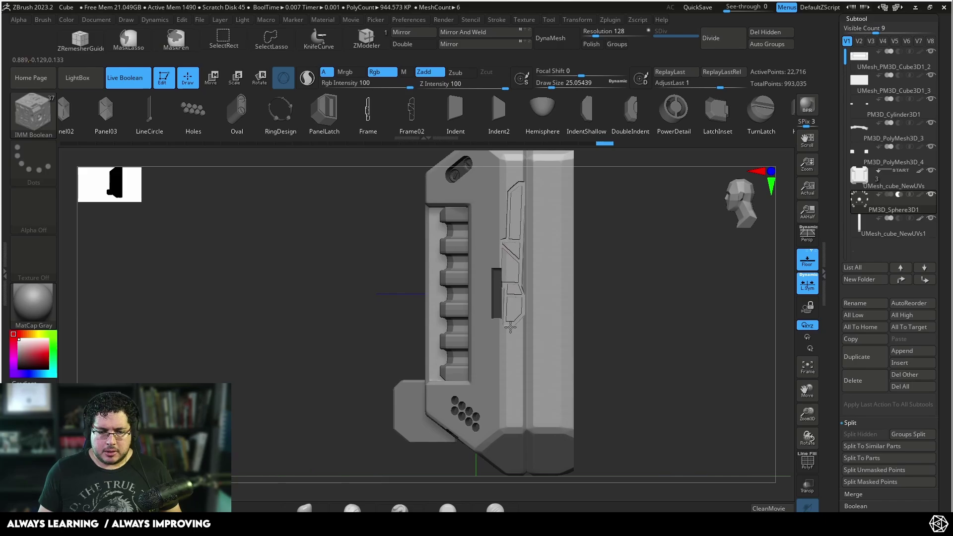
key("w")
left_click_drag(456, 293, 499, 293)
Move the UMesh_cube_NewUVs1 subtool up the list above the PM3D_Sphere3D1 cutter, undoing any accidental shift of the mesh
left_click(878, 233)
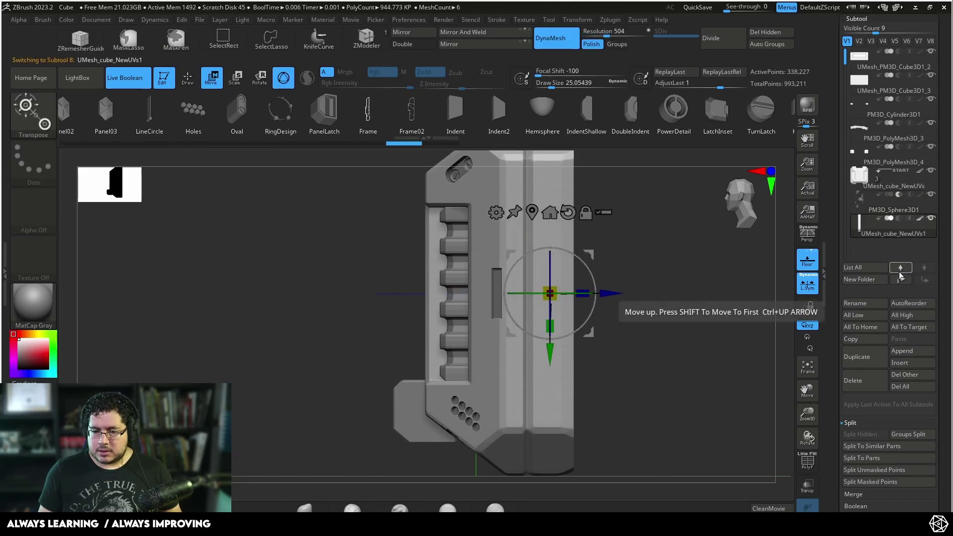
left_click(900, 279)
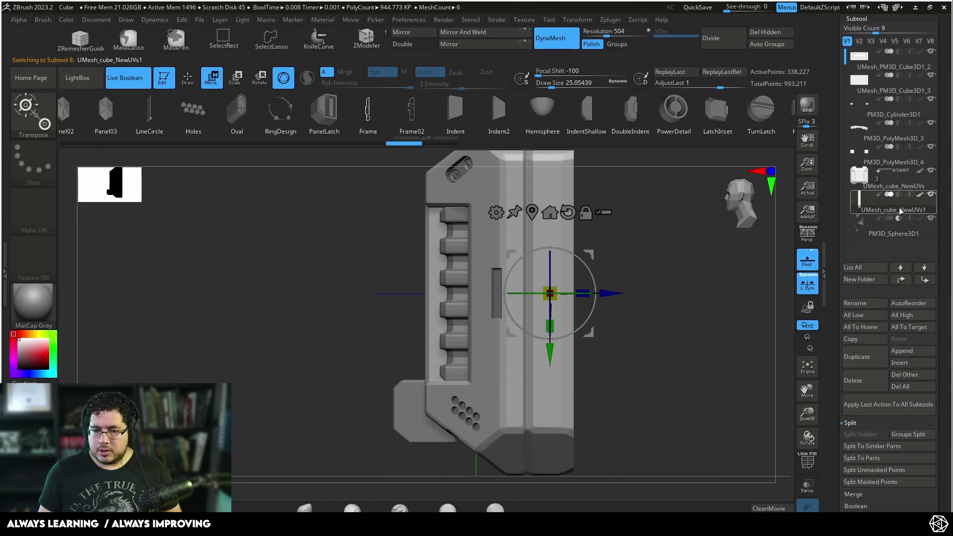
left_click_drag(690, 269, 706, 300)
left_click_drag(614, 293, 611, 293)
key("ctrl+z")
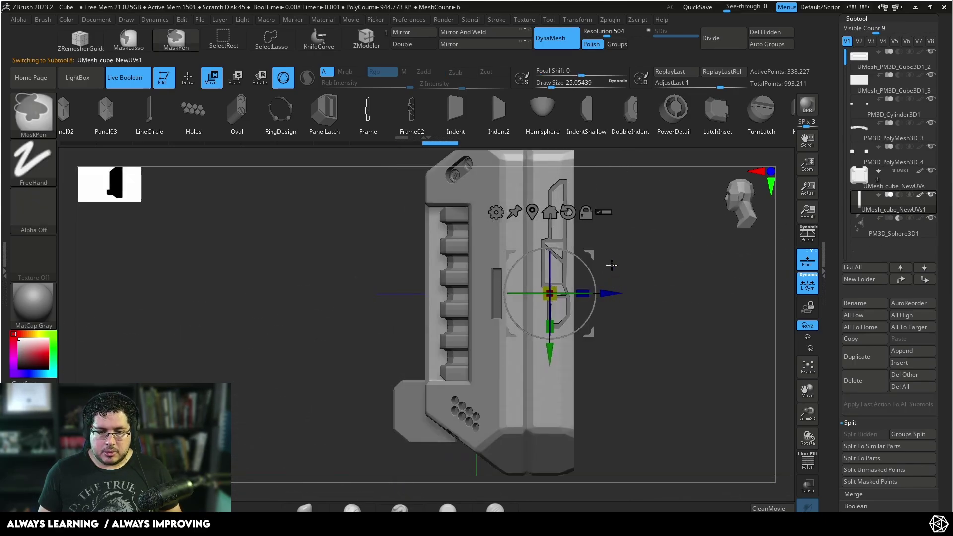
Select the PM3D_Sphere3D1 subtool and adjust the Frame cutter slightly along Z and farther down the back shell's side
left_click(869, 229)
left_click_drag(501, 297, 494, 296)
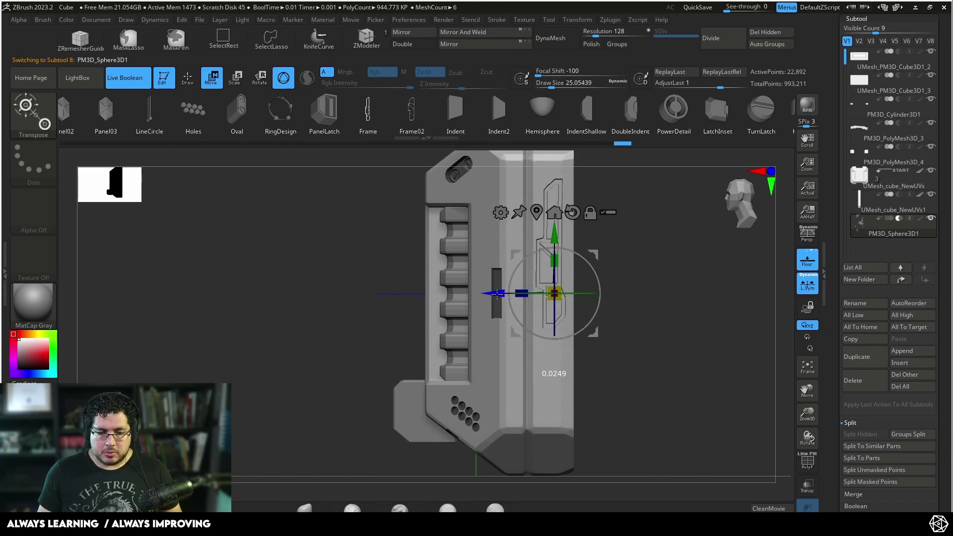
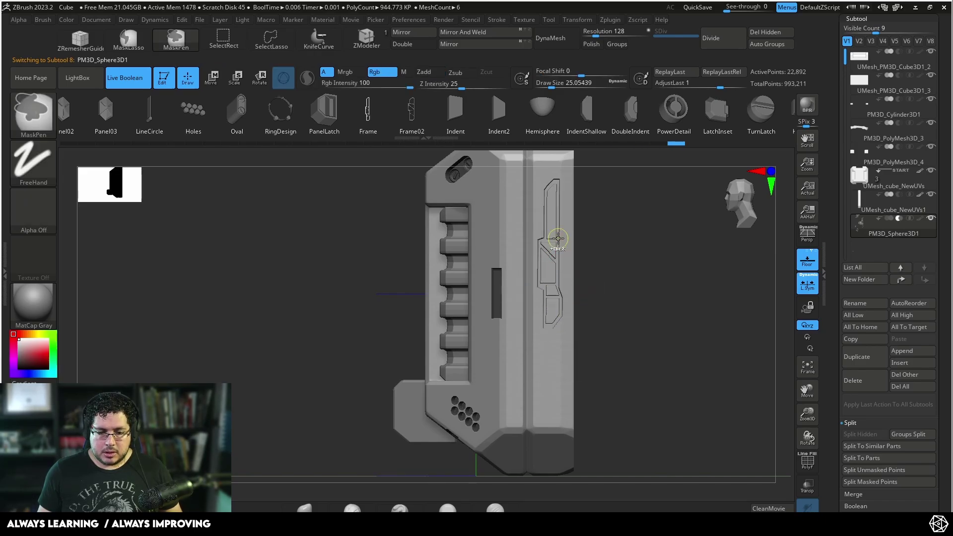
left_click_drag(552, 235, 552, 268)
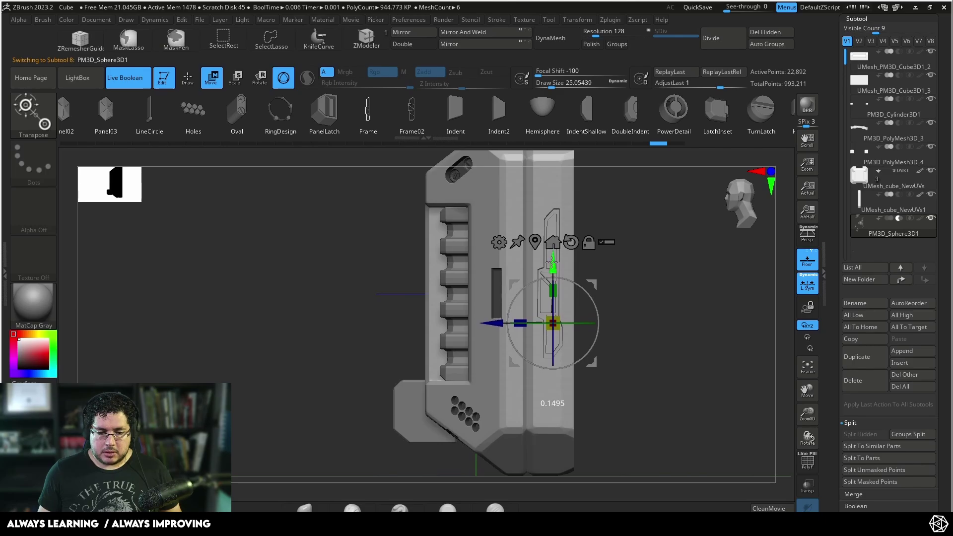
Insert TurnLatch cutters on the upper and lower corner bevels of the back shell
key("q")
left_click_drag(638, 229, 583, 173)
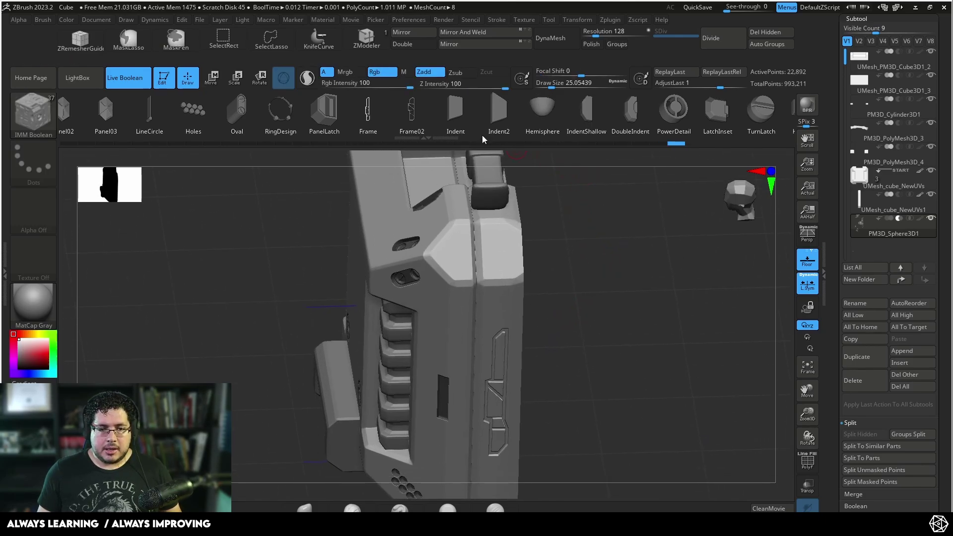
left_click_drag(758, 124, 474, 122)
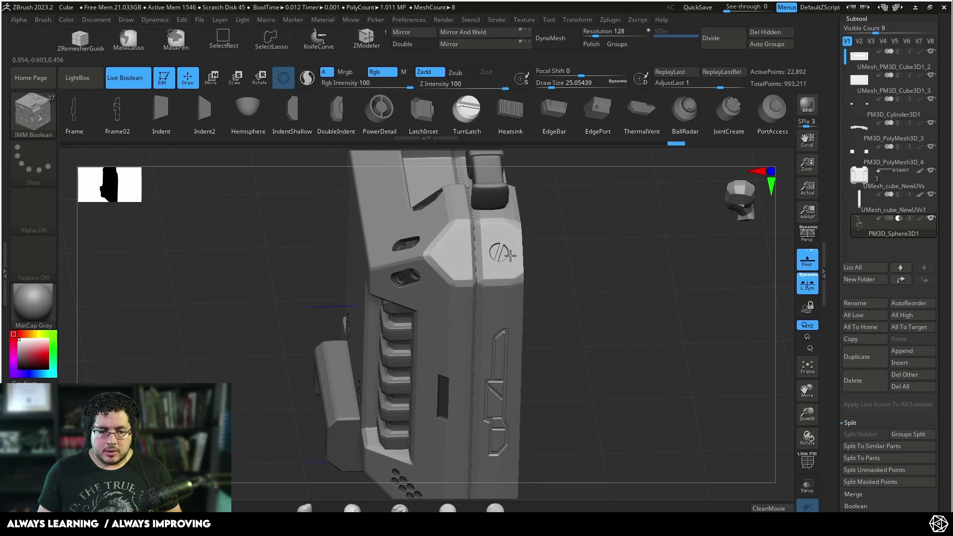
left_click_drag(529, 278, 590, 280)
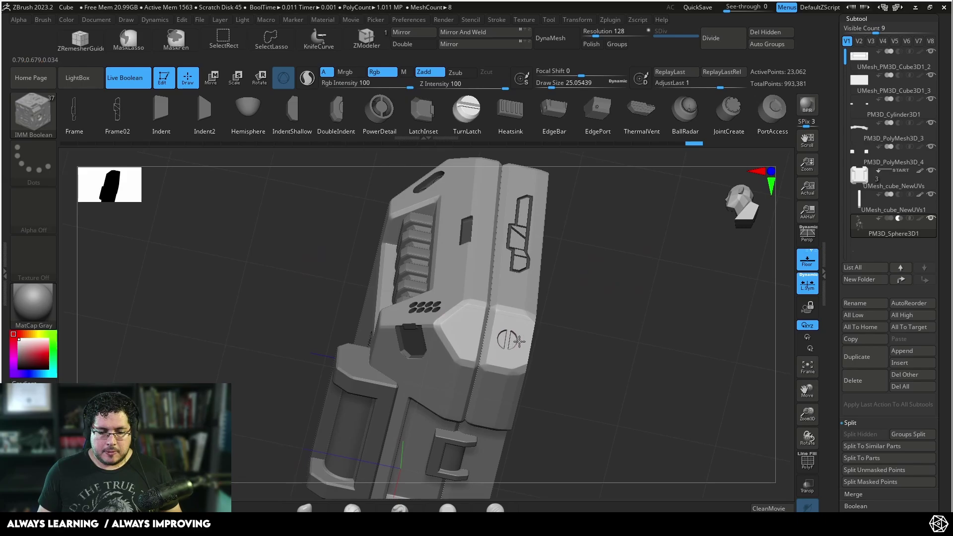
Mirror the Frame and TurnLatch cutters to the opposite side of the case
left_click_drag(575, 334, 603, 293)
left_click(409, 33)
left_click(422, 253)
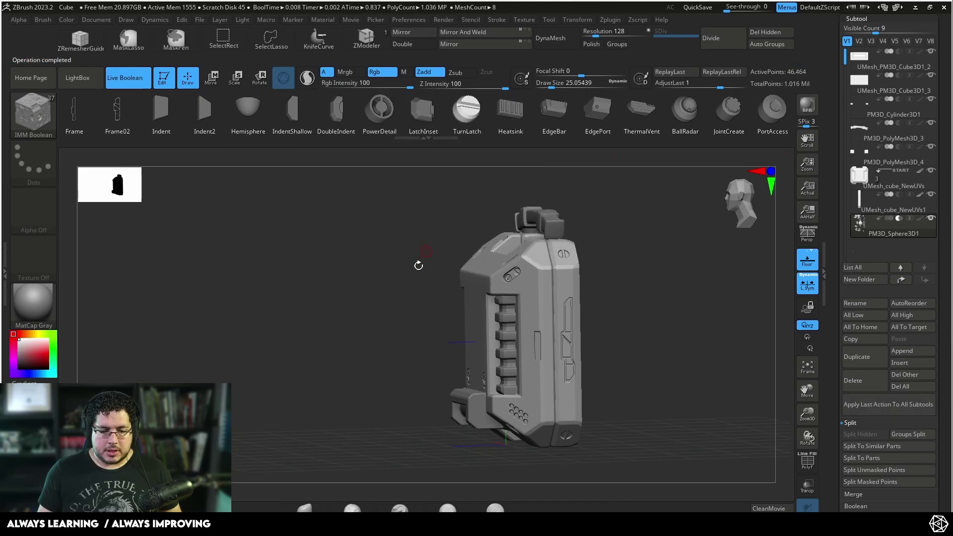
mouse_move(384, 324)
left_mouse_down()
mouse_move(685, 327)
mouse_move(623, 334)
mouse_move(600, 253)
mouse_move(638, 296)
mouse_move(647, 325)
left_mouse_up()
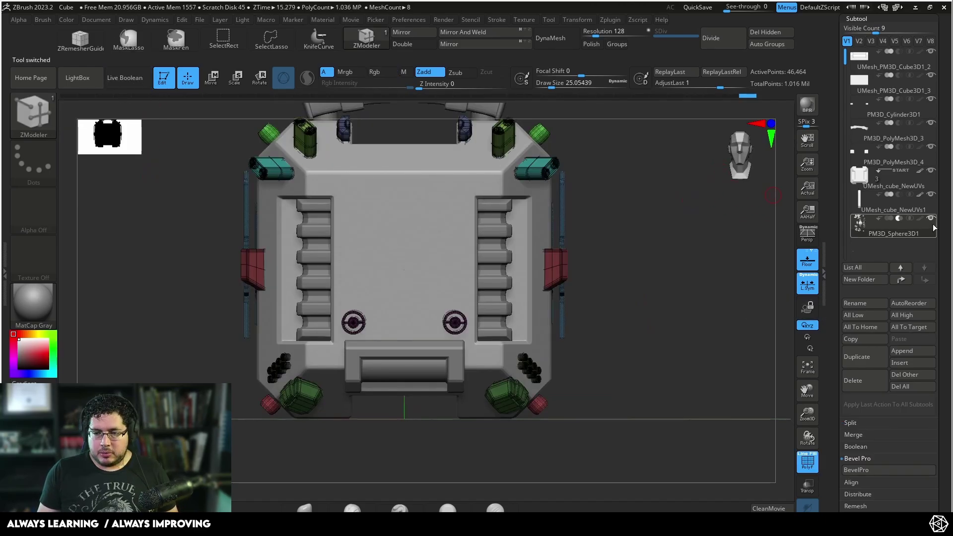
Hide the PM3D_Sphere3D1 cutters and append a cube as a new selected subtool
left_click_drag(601, 226, 795, 213)
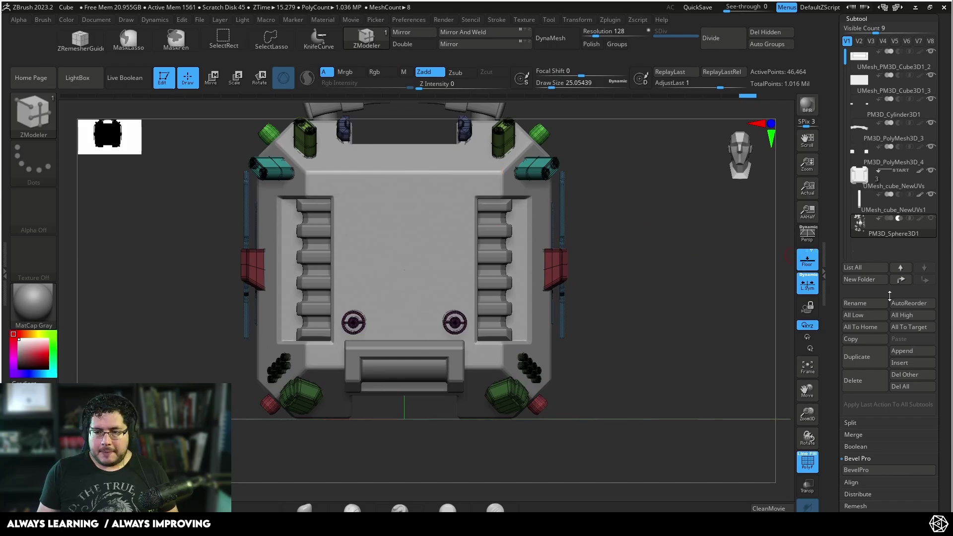
left_click(899, 356)
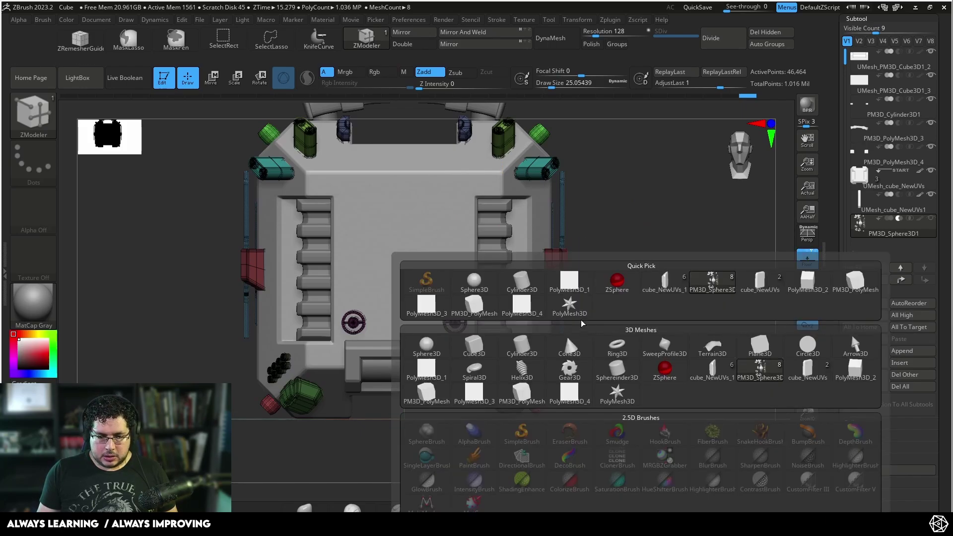
left_click(851, 333)
left_click_drag(653, 253, 771, 277, "shift")
left_click(871, 249)
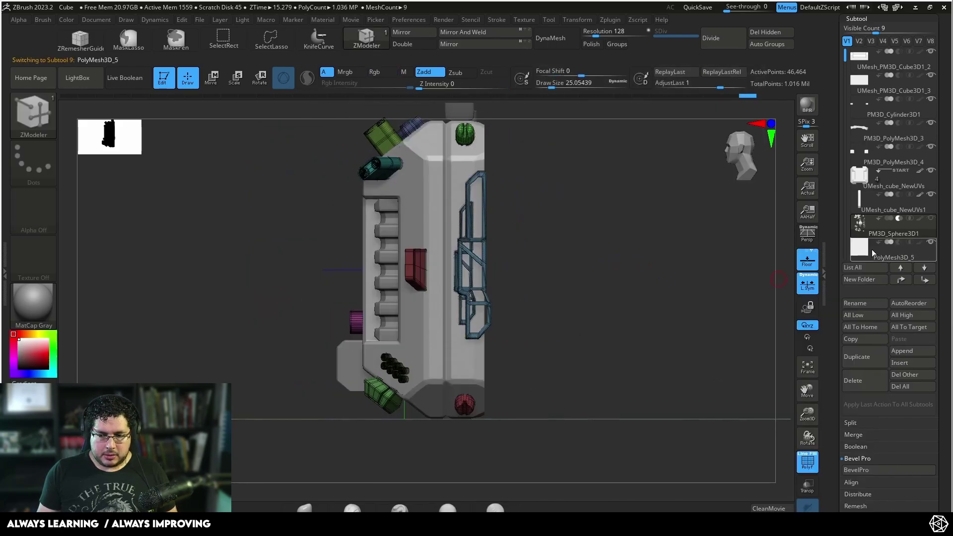
Move the appended cube out in front of the case and flatten it along Z to about one fifth of its depth
key("f")
key("w")
left_click_drag(337, 268, 184, 271)
left_click_drag(164, 261, 326, 245, "alt")
left_click_drag(515, 237, 553, 258, "alt")
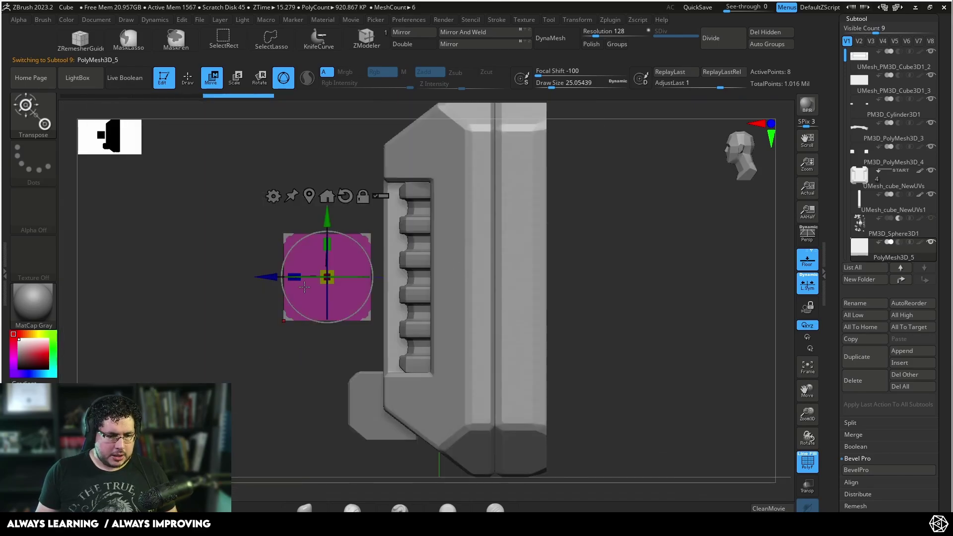
left_click_drag(301, 281, 362, 279)
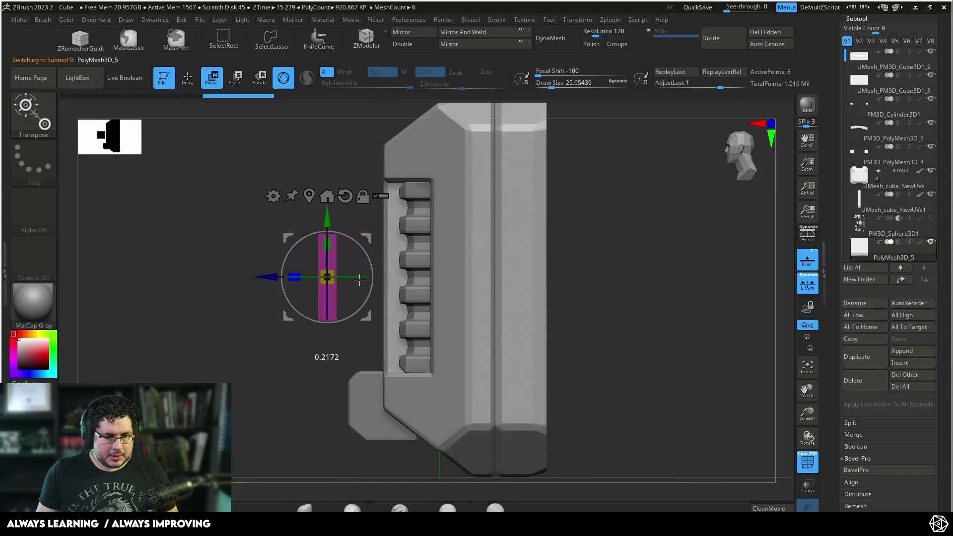
left_click_drag(297, 343, 367, 337)
Try the ZModeler QMesh polygon action with the Island target on the slab's bottom face
left_click_drag(583, 244, 620, 213)
key("q")
mouse_move(511, 292)
left_mouse_down()
mouse_move(486, 315)
mouse_move(497, 250)
left_mouse_up()
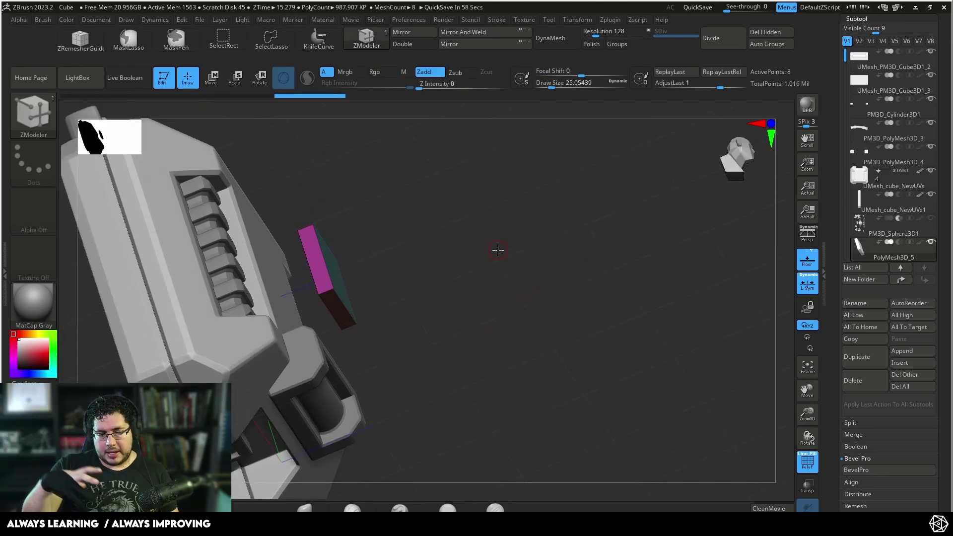
left_click_drag(471, 274, 364, 343)
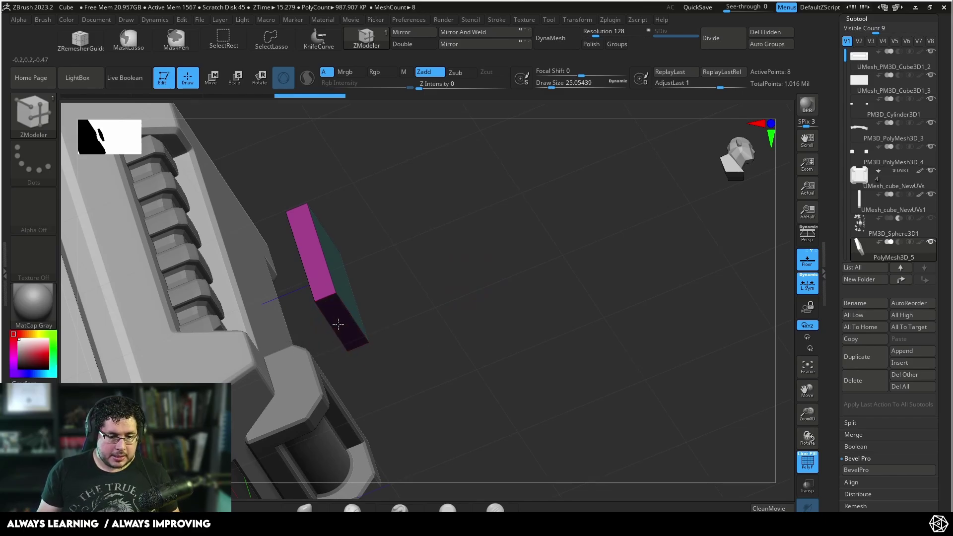
key("space")
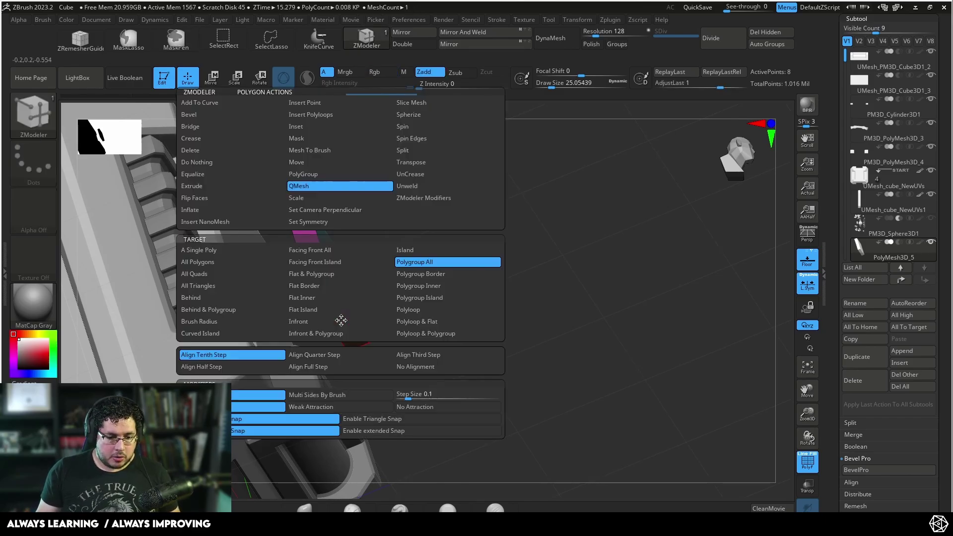
left_click(446, 251)
left_click_drag(336, 325, 342, 338)
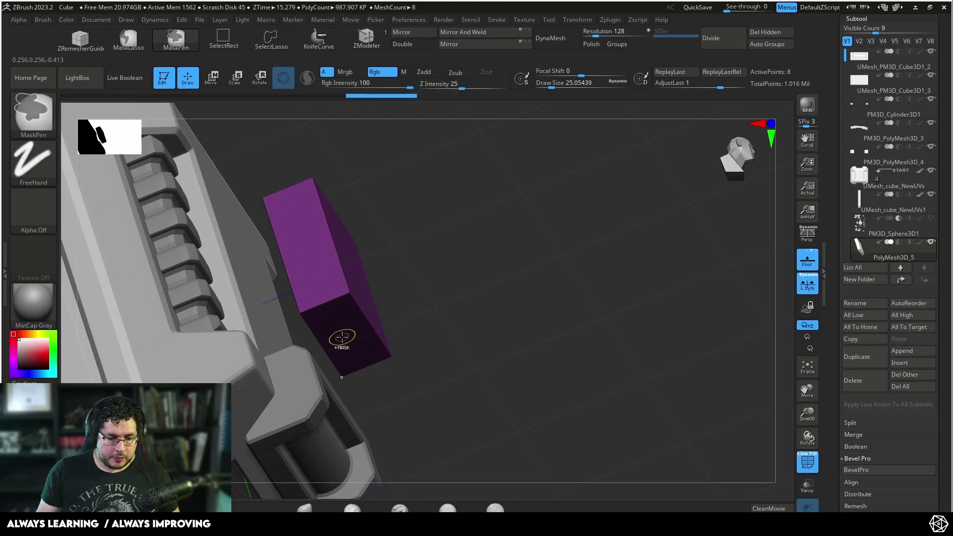
Set the QMesh target to A Single Poly and extend the slab downward from its bottom face
key("space")
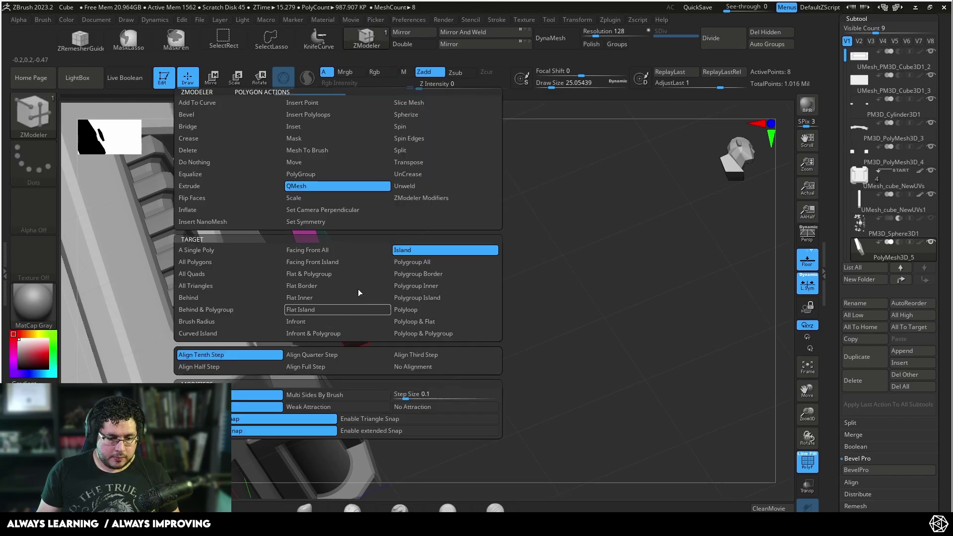
left_click(198, 251)
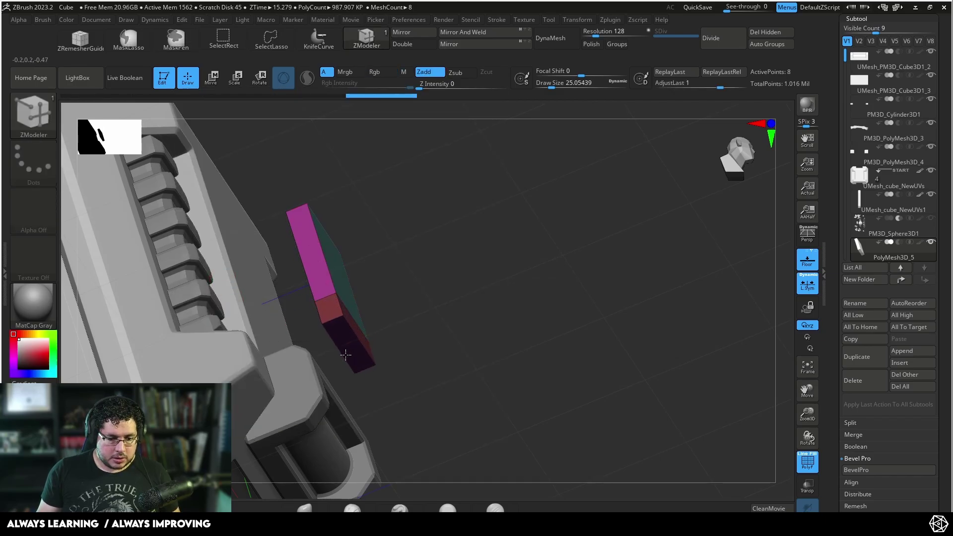
left_click_drag(345, 355, 351, 382)
right_click_drag(353, 383, 503, 335)
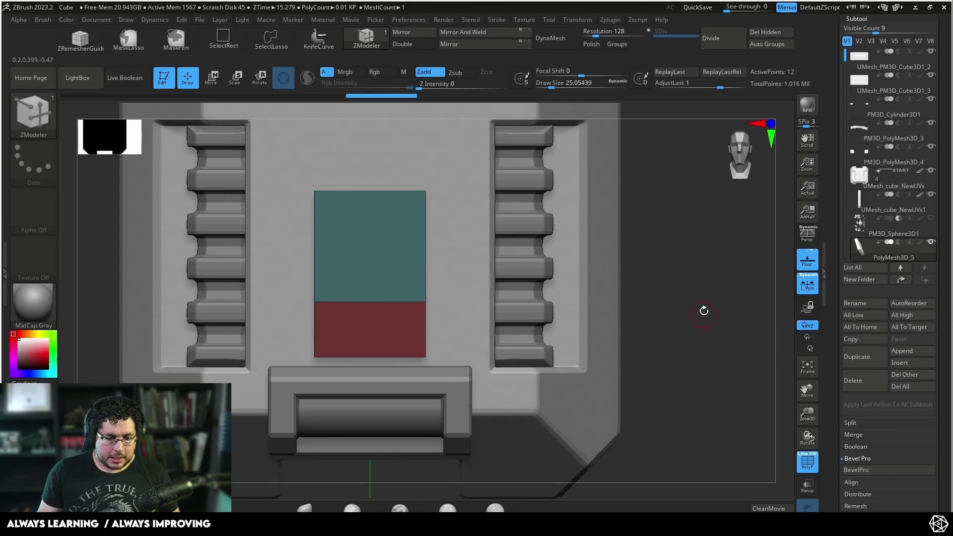
Isolate the slab's bottom face and restore the visibility of the whole mesh
right_click_drag(704, 310, 708, 219)
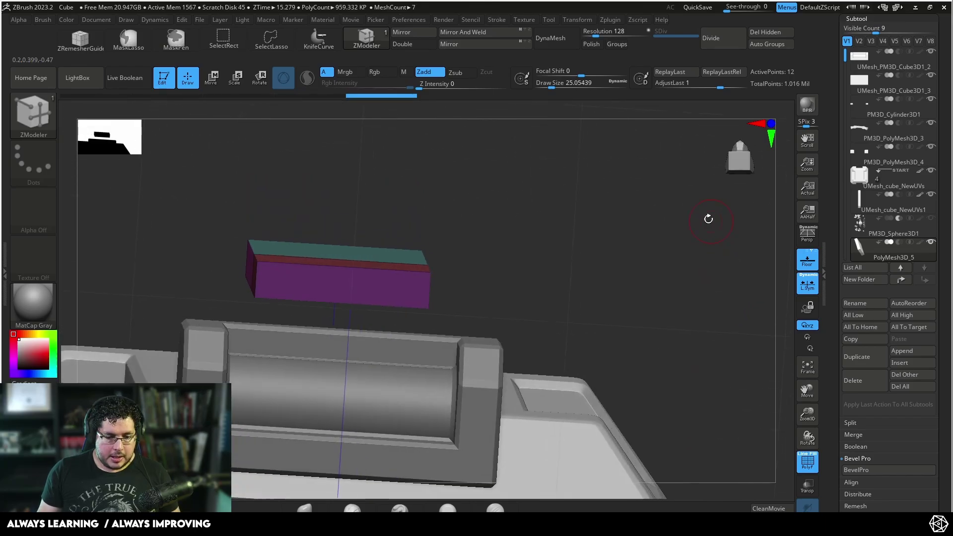
left_click(339, 293, "ctrl+shift")
right_click_drag(340, 298, 119, 210)
left_click_drag(204, 199, 128, 347, "ctrl+shift")
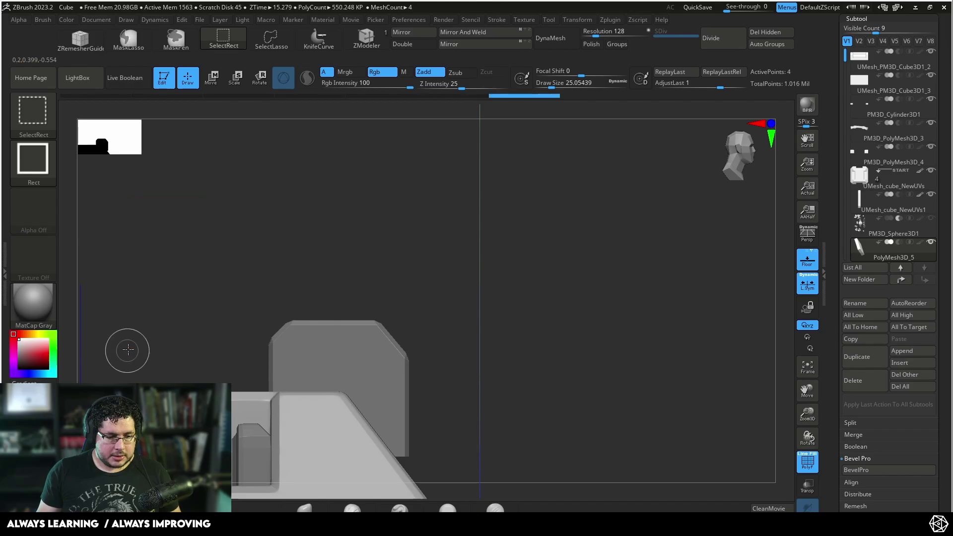
right_click_drag(128, 347, 298, 258)
left_click(512, 207, "ctrl+shift")
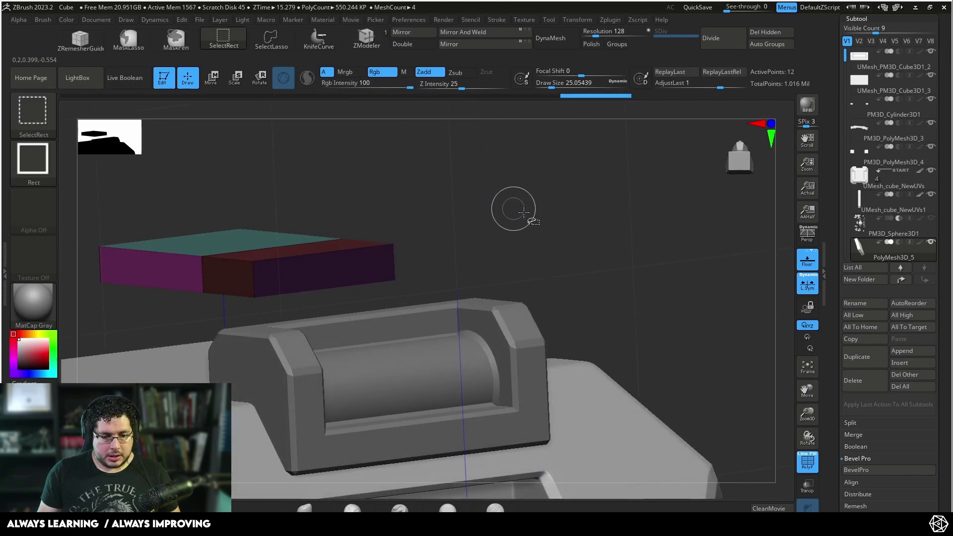
Narrow the slab's extended lower end along X into a taper and shorten the tapered section
right_click_drag(527, 219, 506, 219, "shift")
key("r")
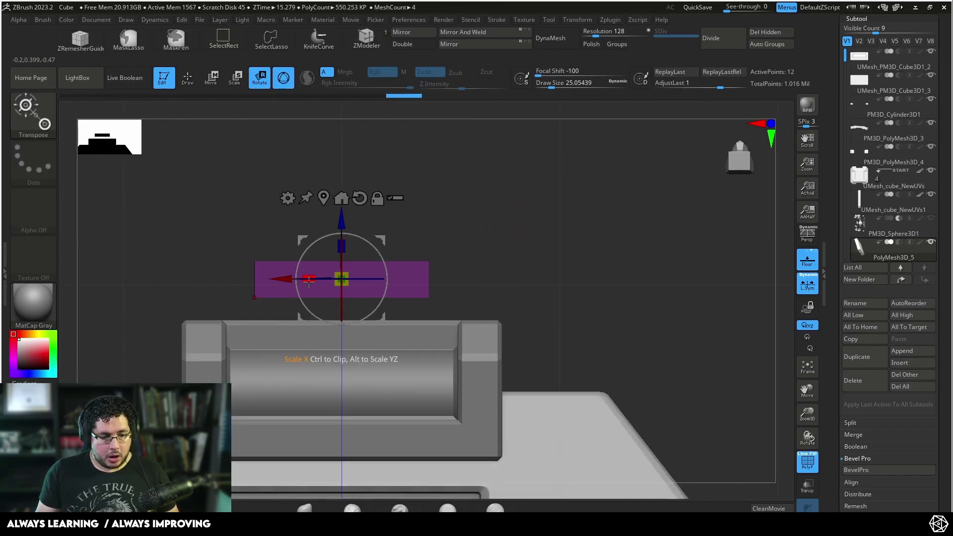
left_click_drag(309, 280, 381, 274)
right_click_drag(408, 255, 709, 294)
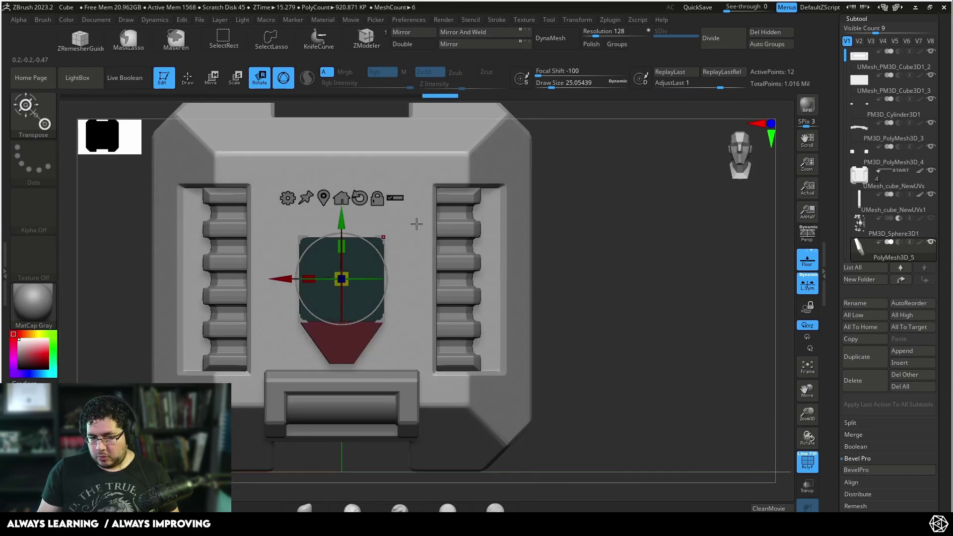
right_click_drag(556, 257, 534, 375)
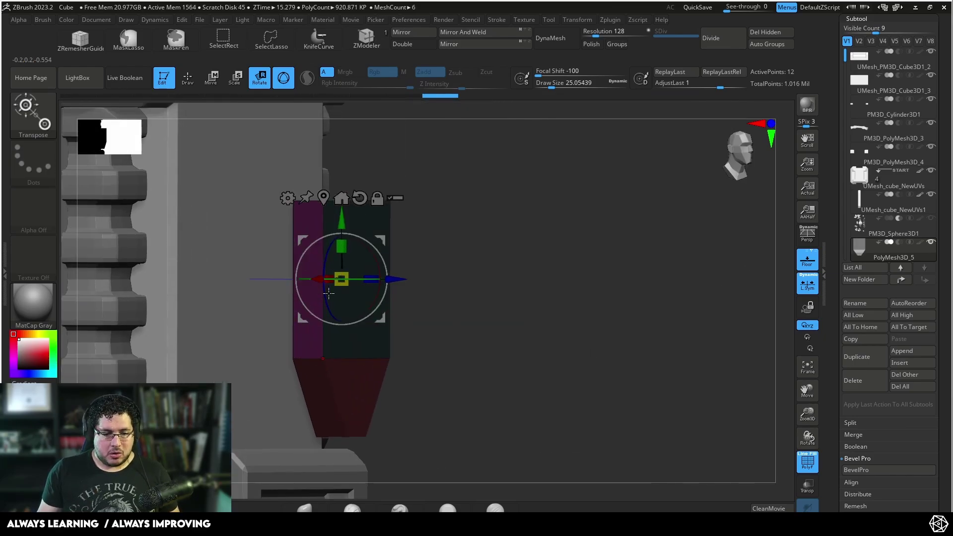
left_click_drag(346, 284, 340, 287)
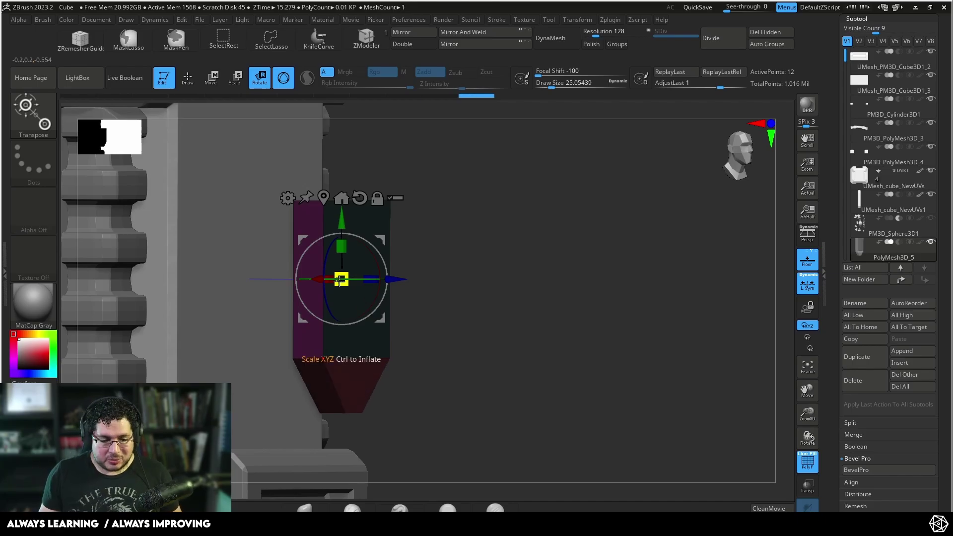
right_click_drag(340, 280, 463, 273, "shift")
Bevel the outline of the slab's front face with the ZModeler edge Bevel, using EdgeLoop Complete and Single Row
key("b")
key("z")
key("m")
key("q")
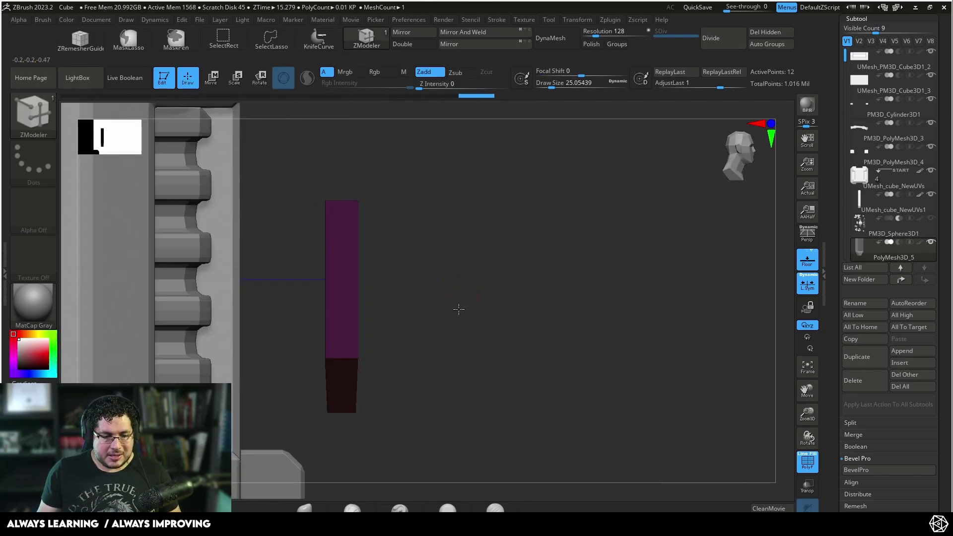
right_click_drag(459, 309, 623, 315, "shift")
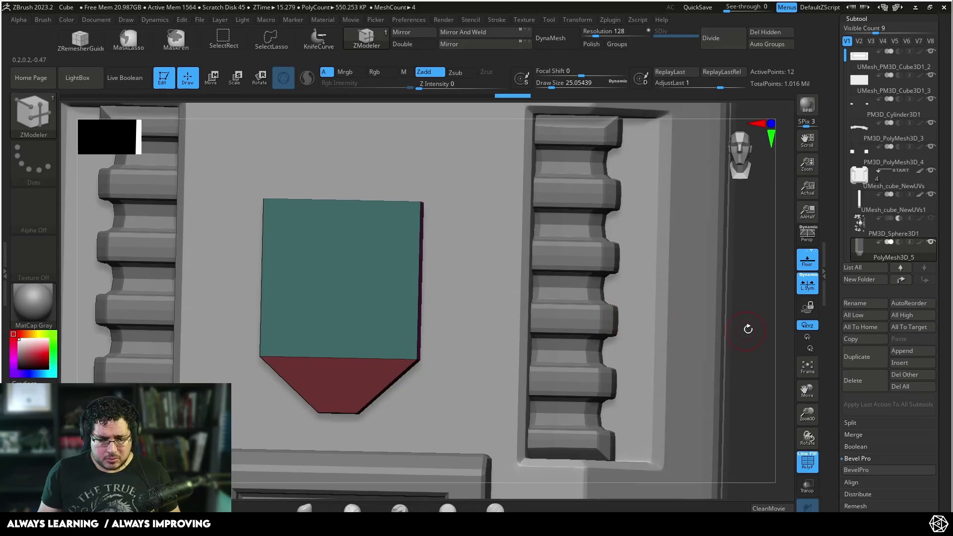
right_click_drag(748, 329, 633, 317)
key("ctrl+d")
key("ctrl+z")
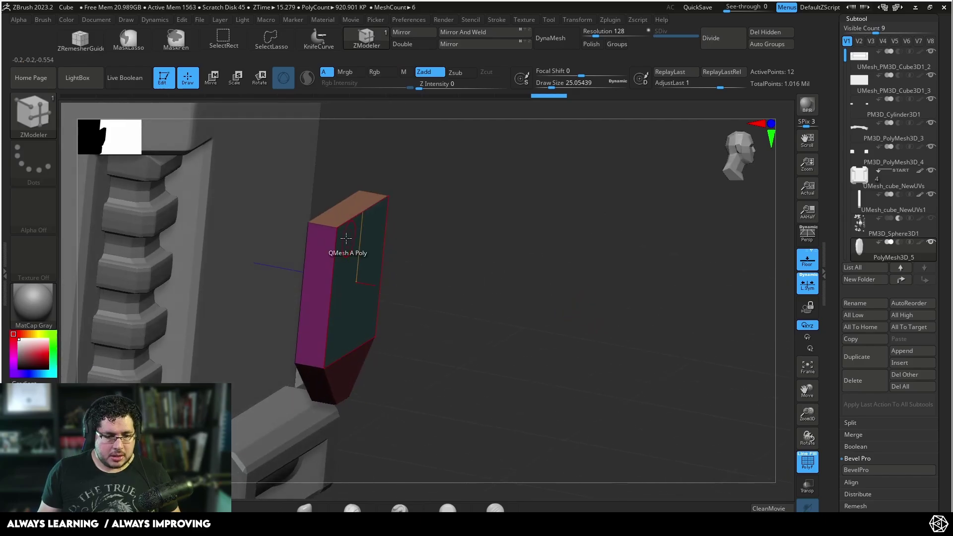
key("space")
left_click_drag(335, 250, 340, 240)
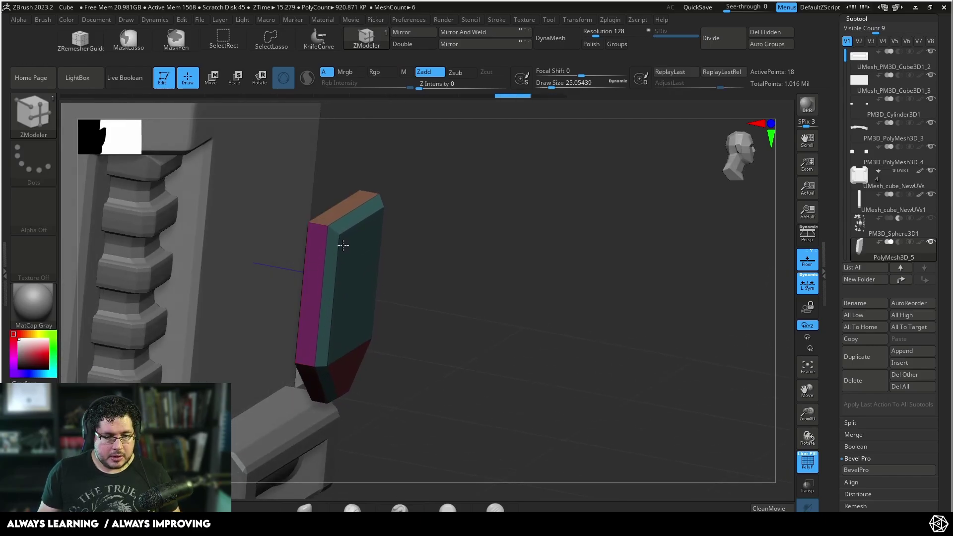
Insert supporting edge loops with ZModeler around the slab's side walls and bevelled rim, and close to the front face's upper edge
mouse_move(403, 243)
right_mouse_down()
mouse_move(477, 279)
mouse_move(407, 251)
right_mouse_up()
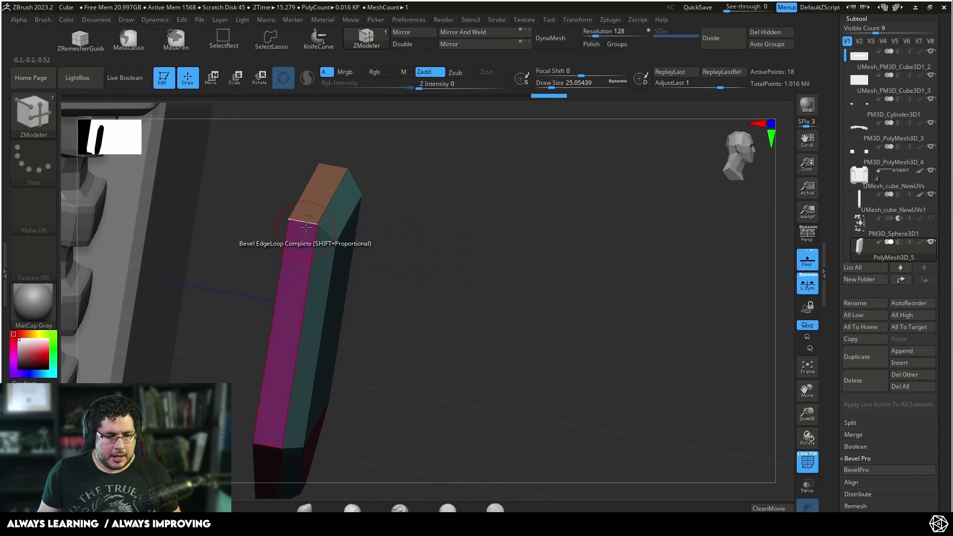
key("space")
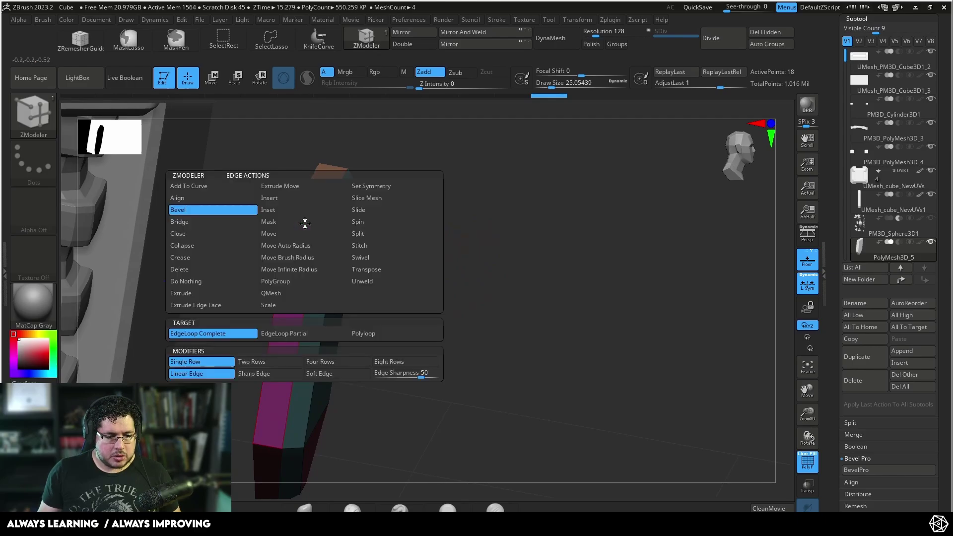
left_click(290, 200)
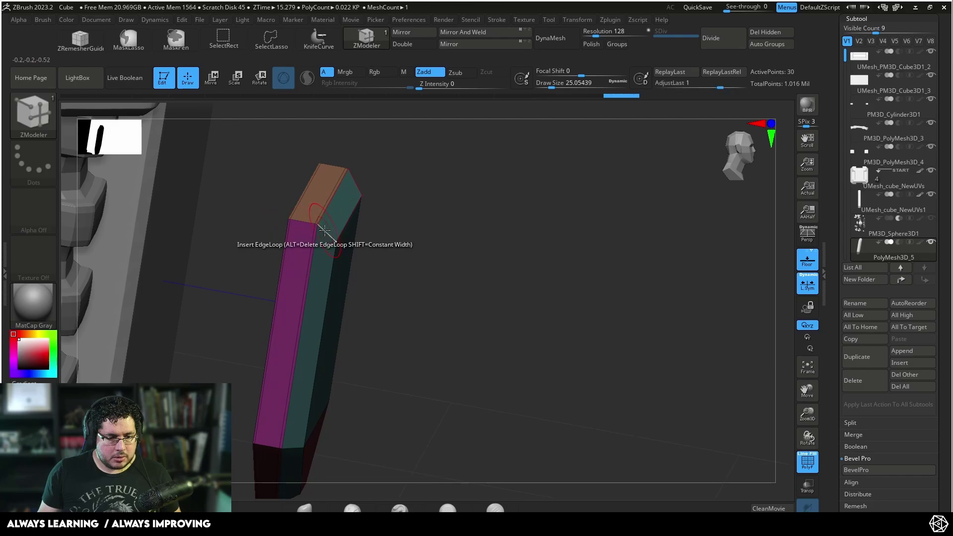
left_click(338, 240)
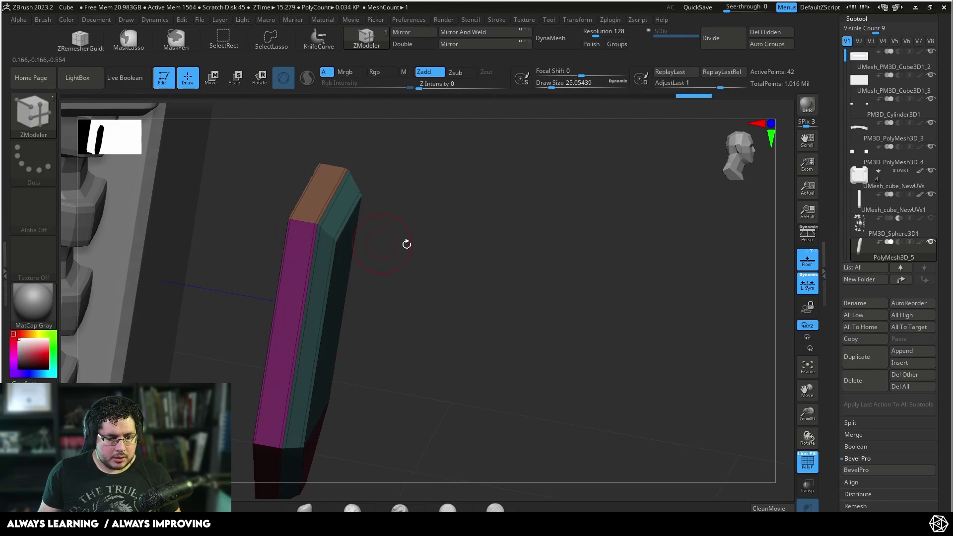
left_click_drag(406, 243, 382, 224)
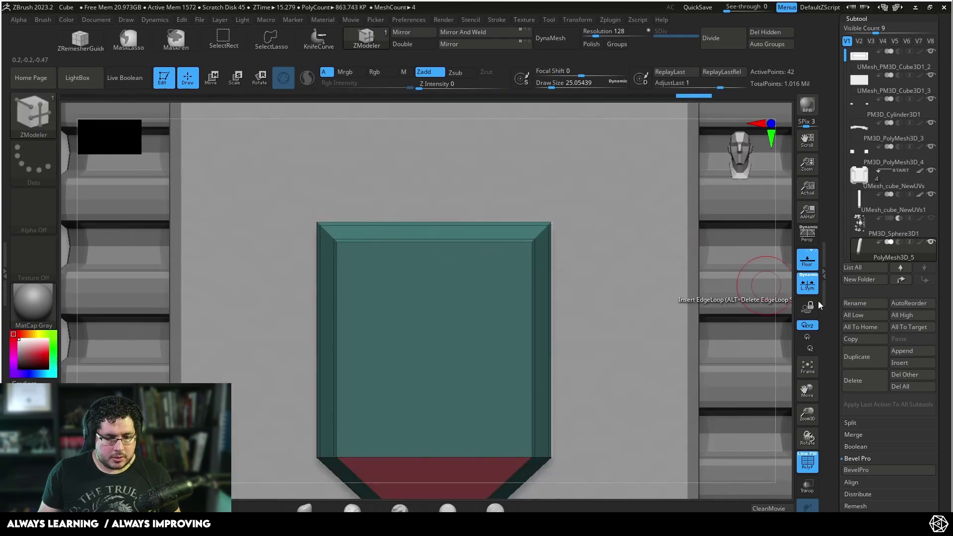
left_click(528, 266)
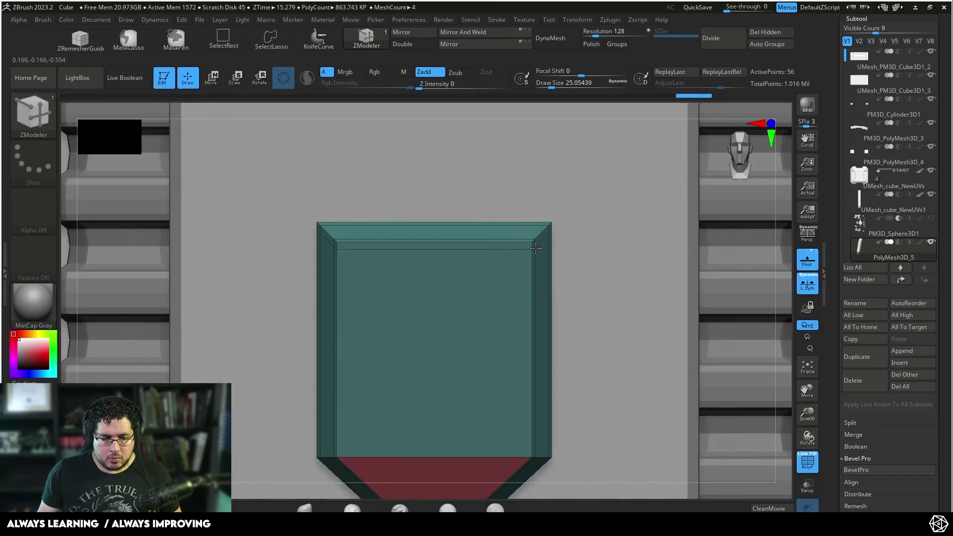
key("ctrl+z")
Try inserting a vertical edge loop close to the left edge of the front face and undo the attempts
left_click(346, 241)
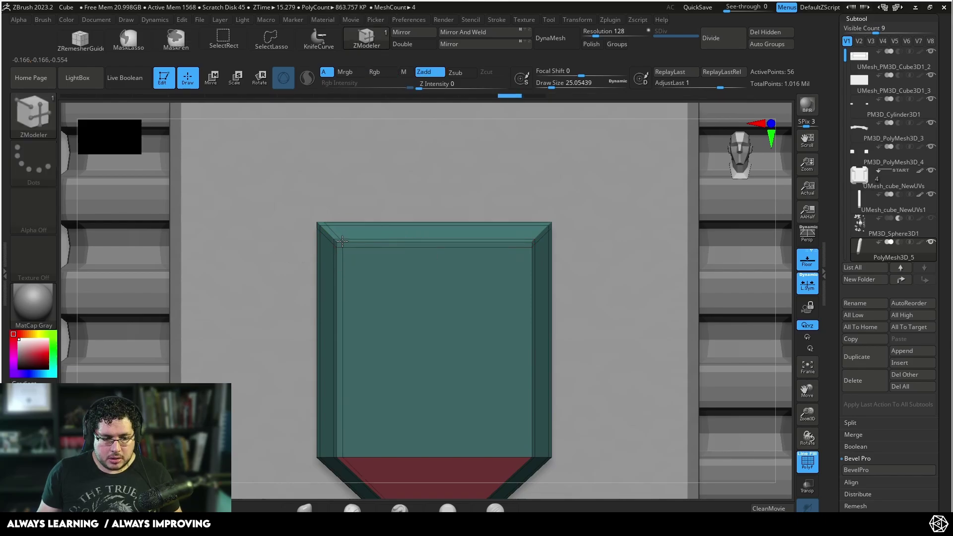
key("ctrl+z")
left_click(346, 241)
key("ctrl+z")
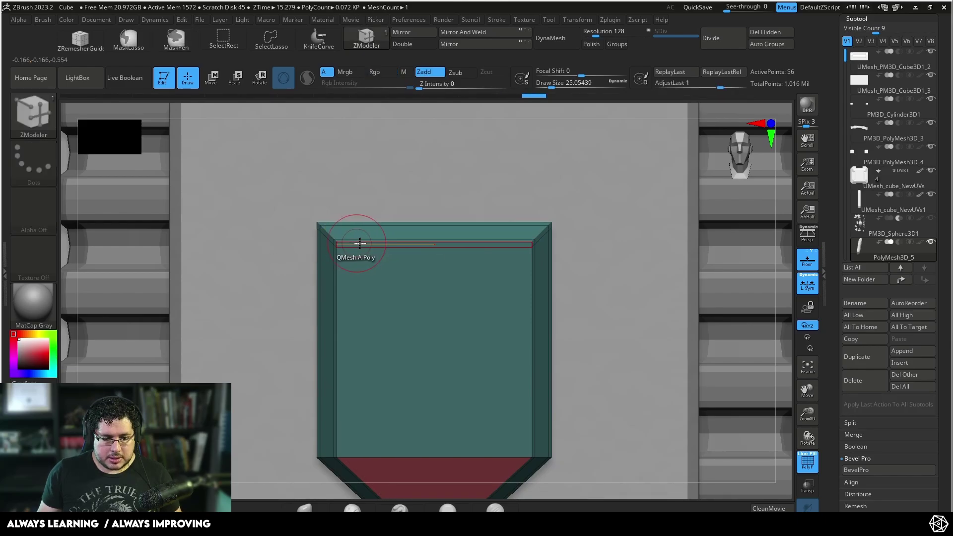
left_click(352, 242)
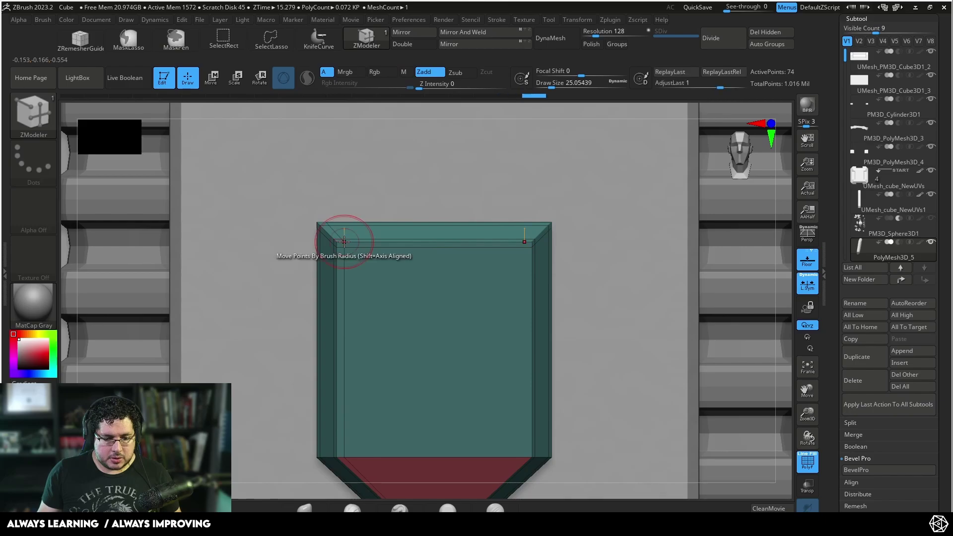
key("ctrl+z")
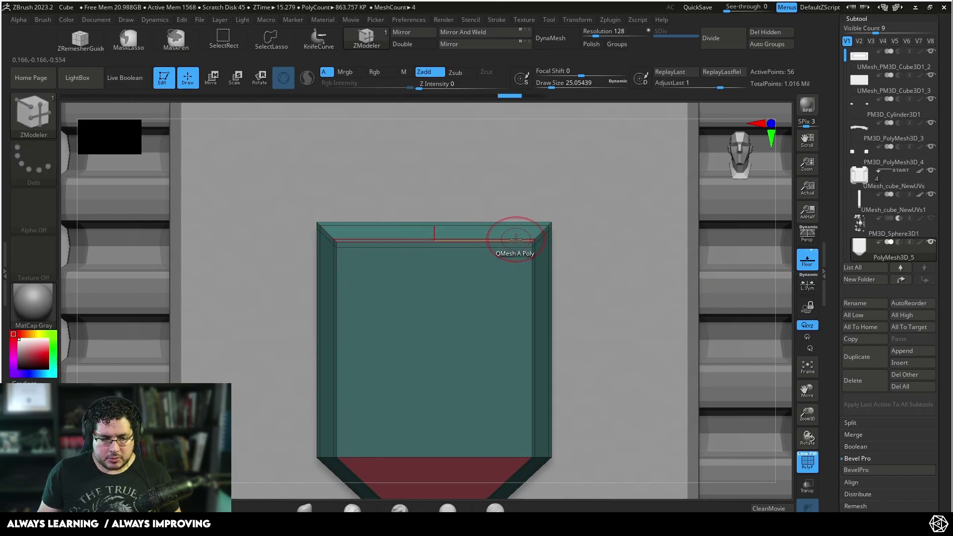
Insert a vertical edge loop close to the front face's right edge and a horizontal one just above the taper
left_click(515, 238)
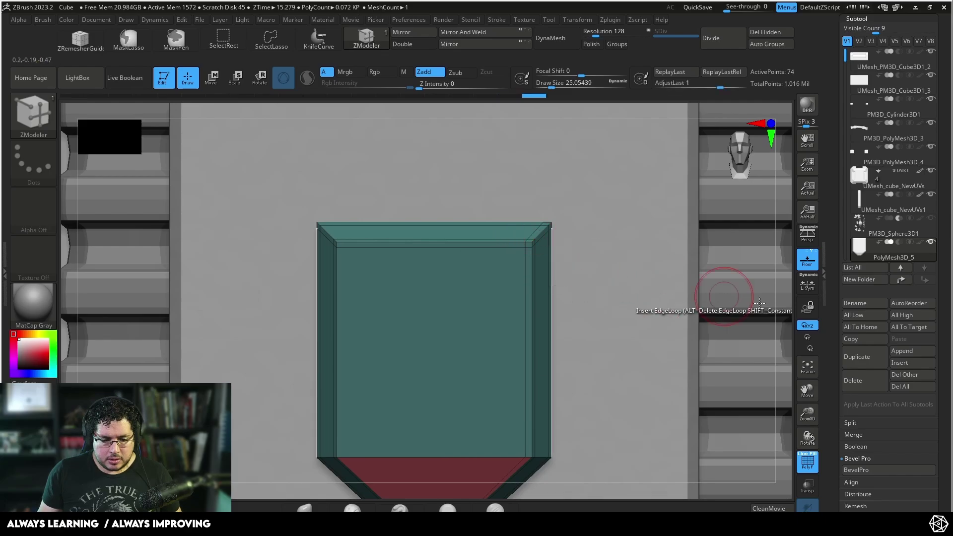
left_click_drag(747, 310, 754, 320)
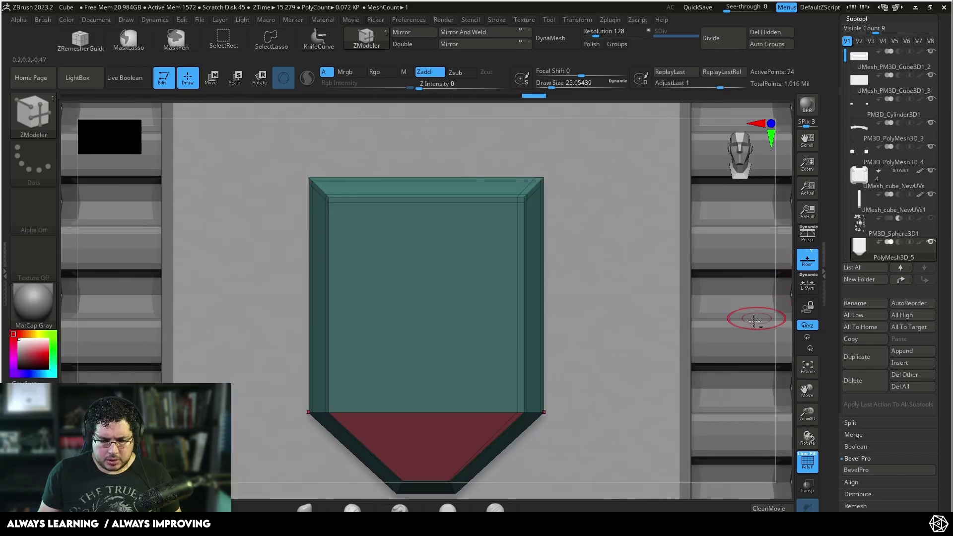
left_click(524, 396)
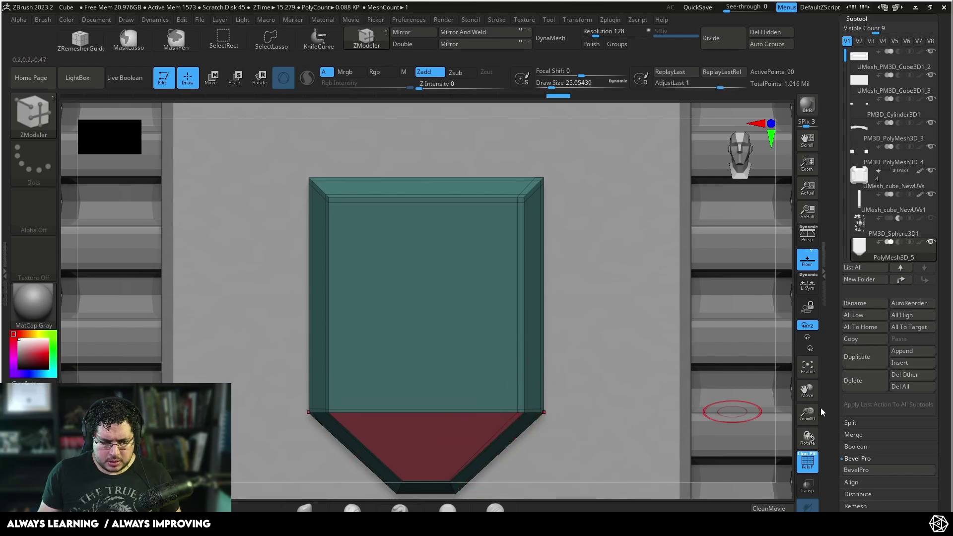
Insert edge loops across the tapered section, one just below its upper corner and one near its lower tip
left_click_drag(766, 418, 715, 211, "alt")
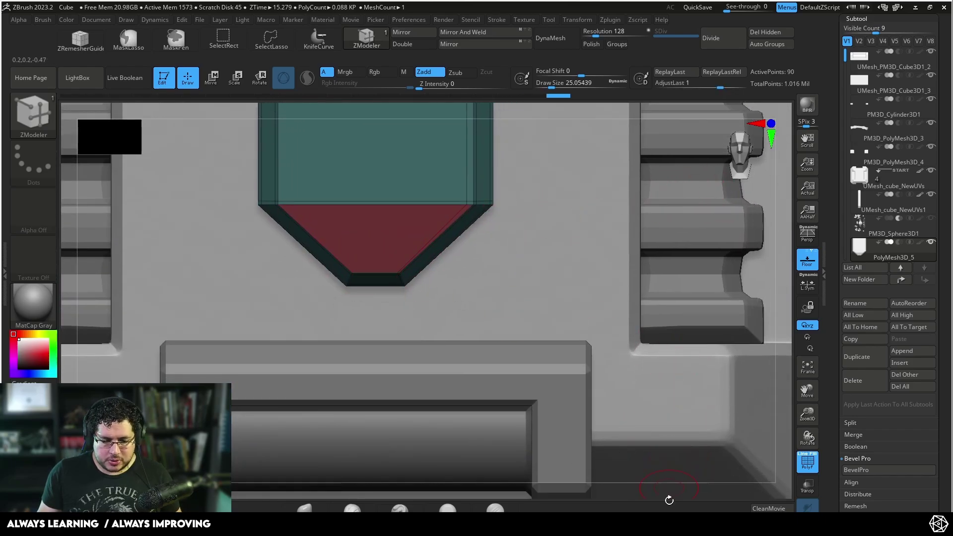
left_click_drag(669, 500, 640, 402)
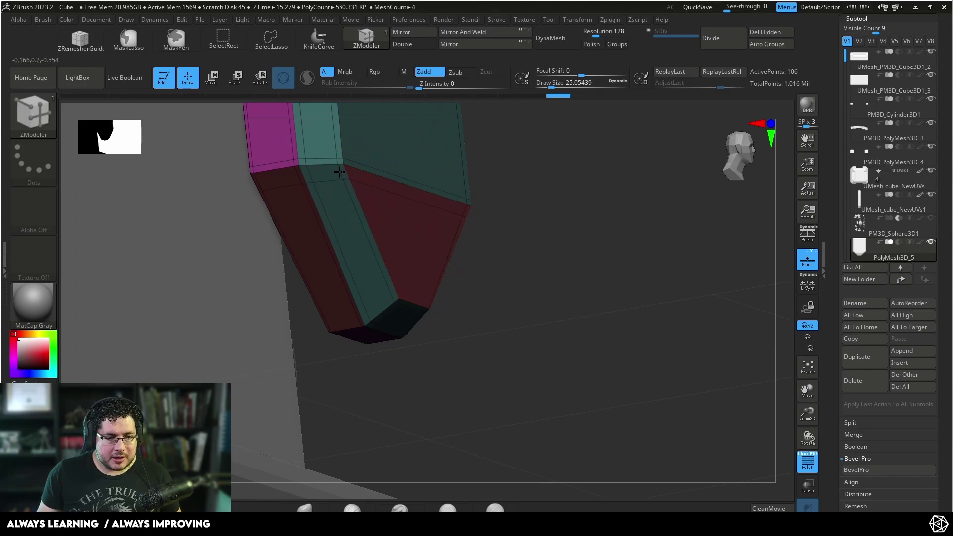
left_click_drag(342, 171, 386, 297)
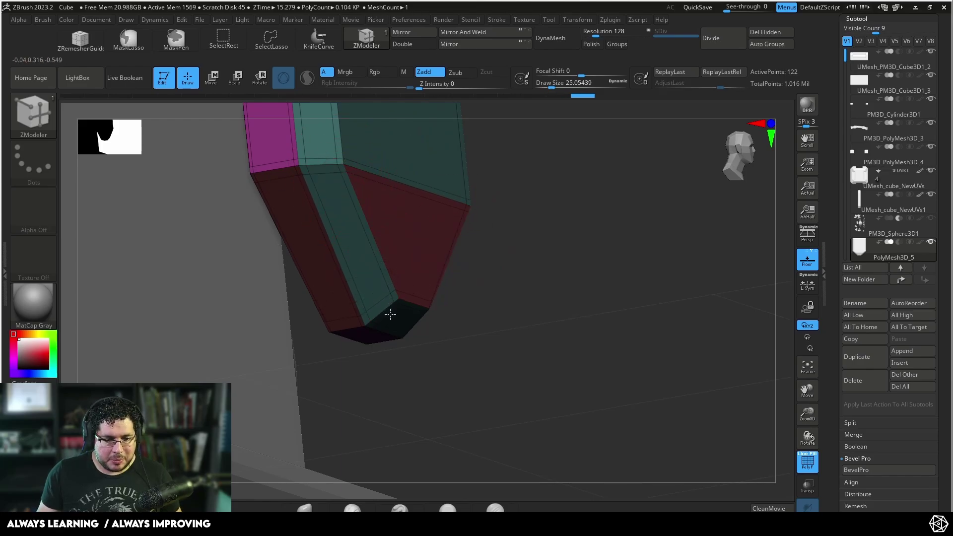
Dismiss the subtool mirror options and apply Mirror And Weld to make the piece's edge loops symmetrical
left_click_drag(506, 293, 619, 228)
left_click_drag(790, 243, 717, 365, "alt")
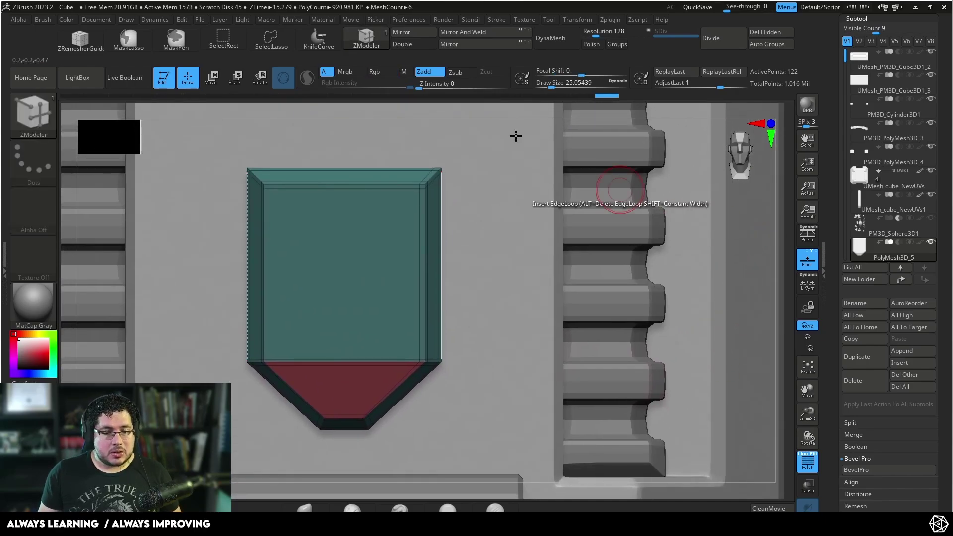
left_click(450, 43)
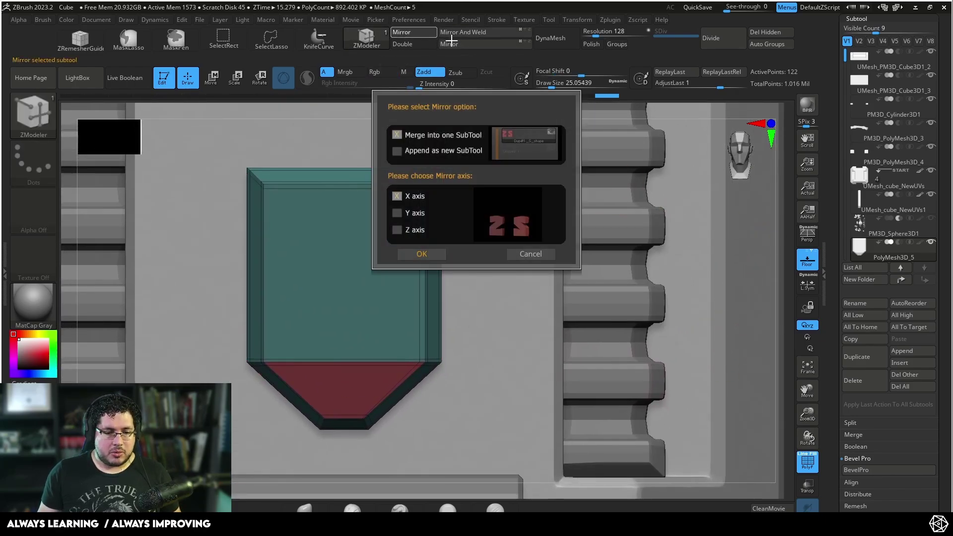
left_click(531, 255)
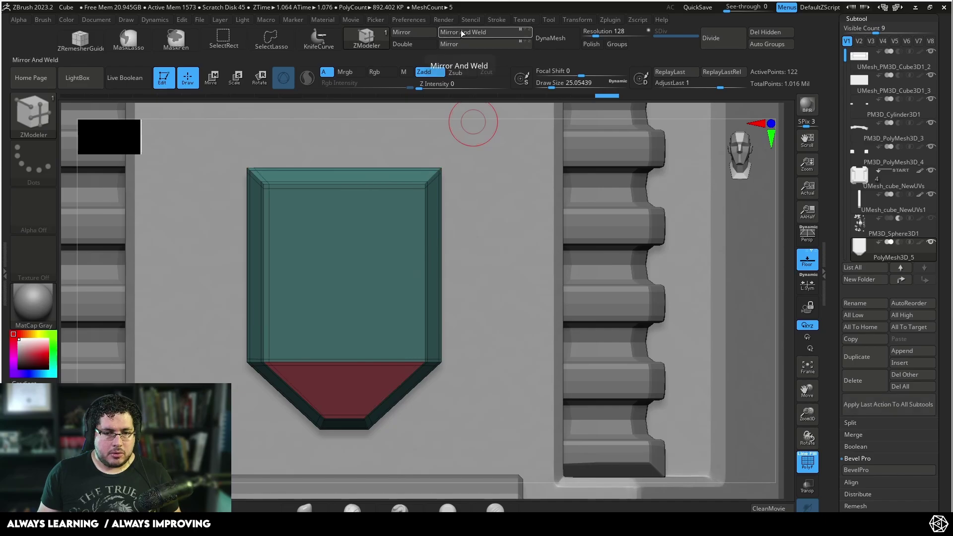
left_click(462, 34)
Subdivide the piece twice and turn off the PolyFrame display to check its smoothed edges
left_click_drag(770, 259, 700, 225, "alt")
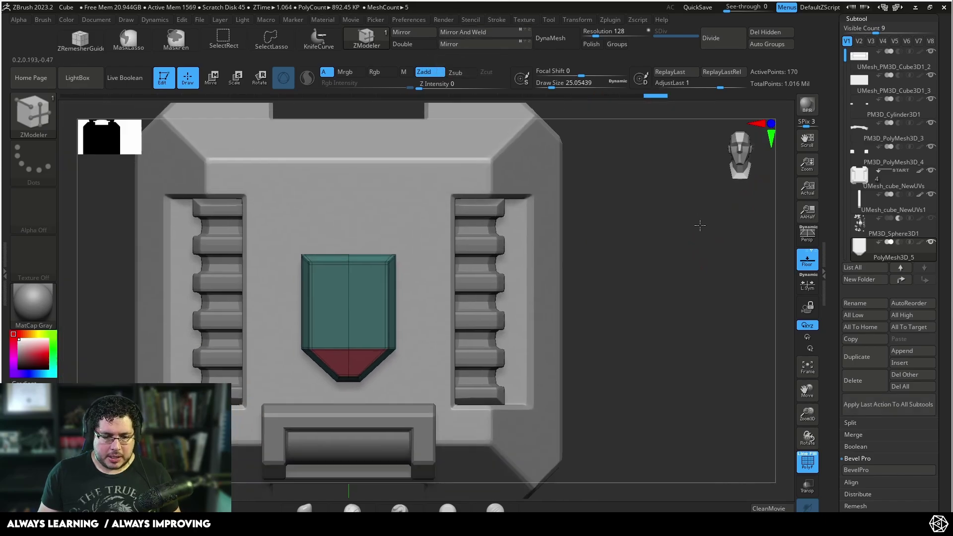
key("ctrl+d")
key("shift+f")
left_click_drag(773, 433, 594, 342)
left_click_drag(594, 342, 521, 357, "shift")
left_click_drag(248, 348, 486, 354, "alt")
key("ctrl+d")
left_click_drag(678, 311, 692, 367)
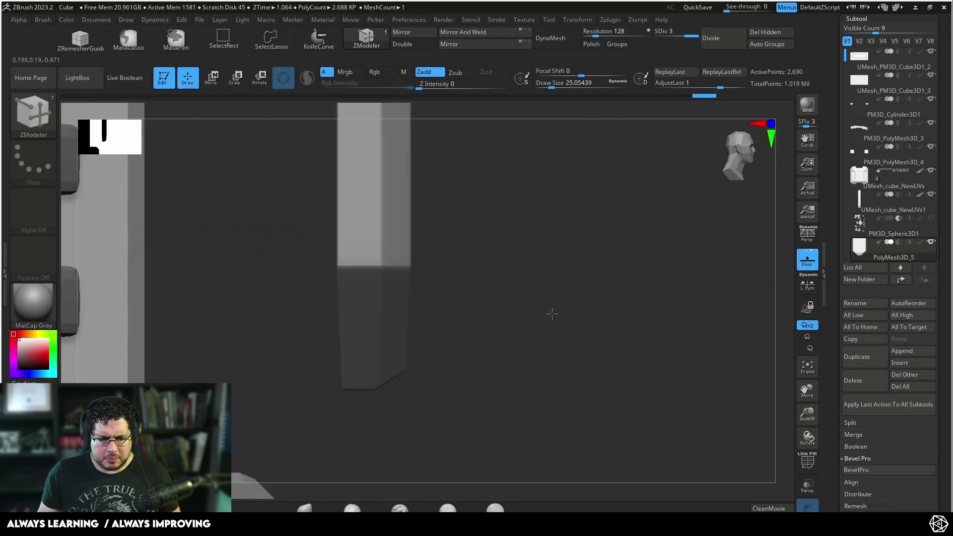
Step down one subdivision level and undo the subdivisions back to the base mesh
key("shift+d")
key("ctrl")
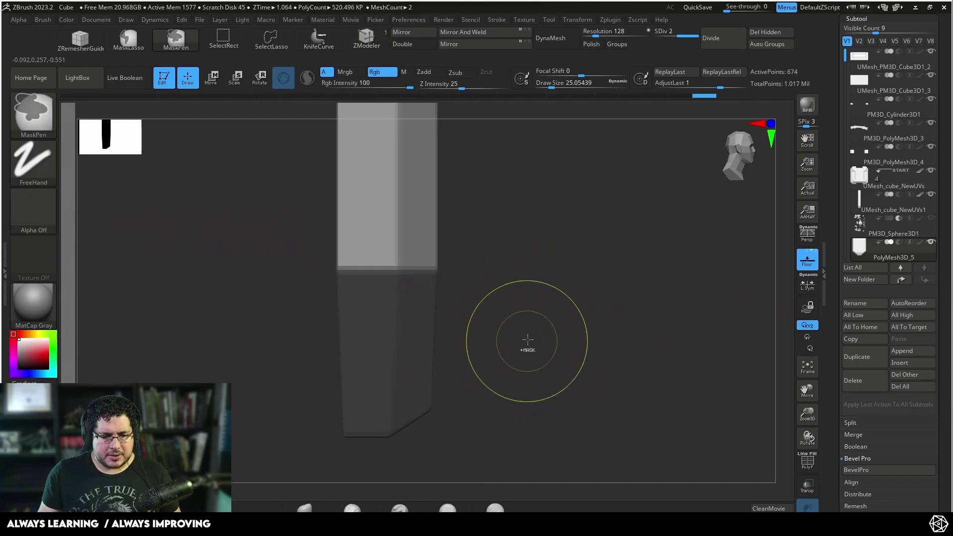
key("ctrl+z")
key("ctrl+z")
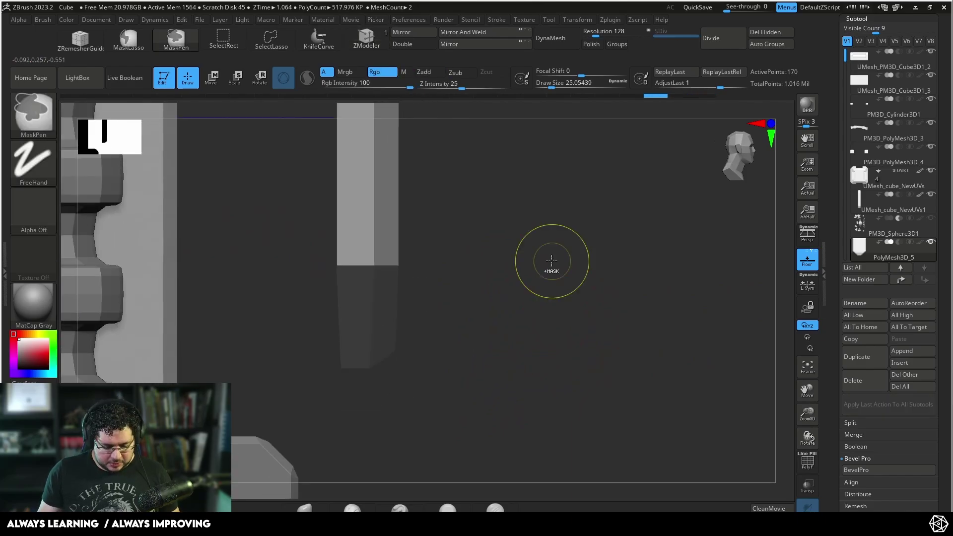
Subdivide the base mesh of the front piece three times, up to SDiv 4
key("ctrl+d")
key("ctrl+d")
key("ctrl+d")
left_click_drag(552, 260, 576, 246, "alt")
Set the DynaMesh resolution to 464 and convert the subdivided piece to DynaMesh
left_click_drag(593, 33, 606, 31)
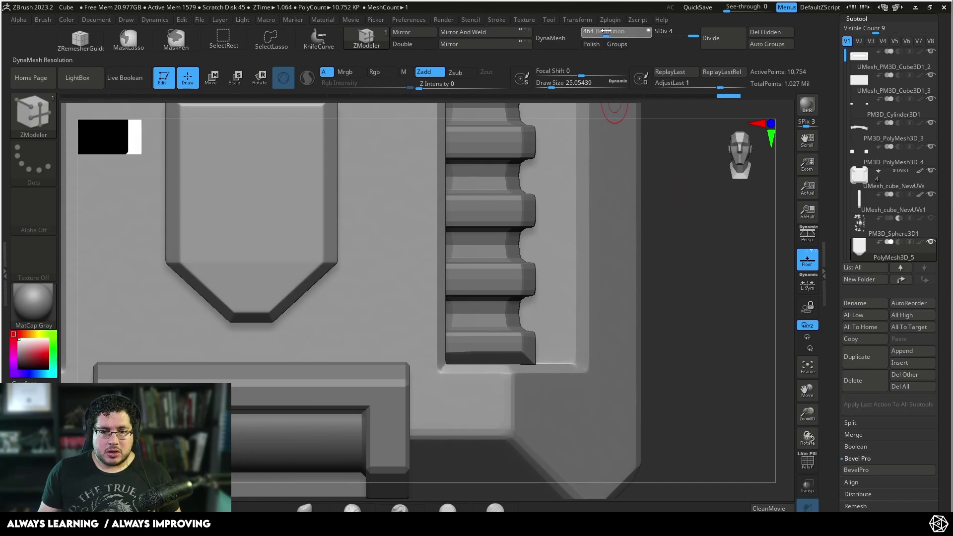
left_click(550, 38)
left_click(521, 66)
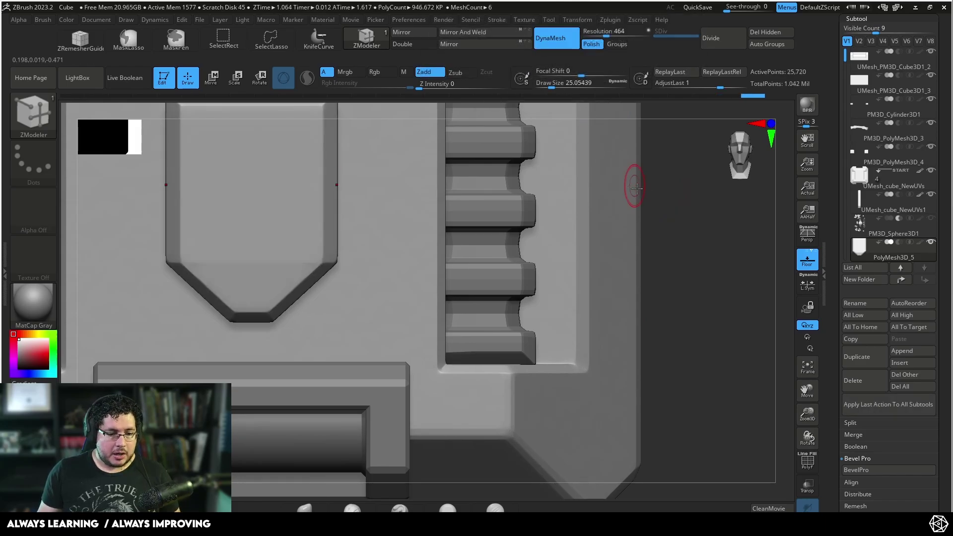
mouse_move(632, 183)
left_mouse_down()
mouse_move(623, 221)
mouse_move(531, 312)
mouse_move(529, 347)
mouse_move(617, 330)
mouse_move(633, 291)
left_mouse_up()
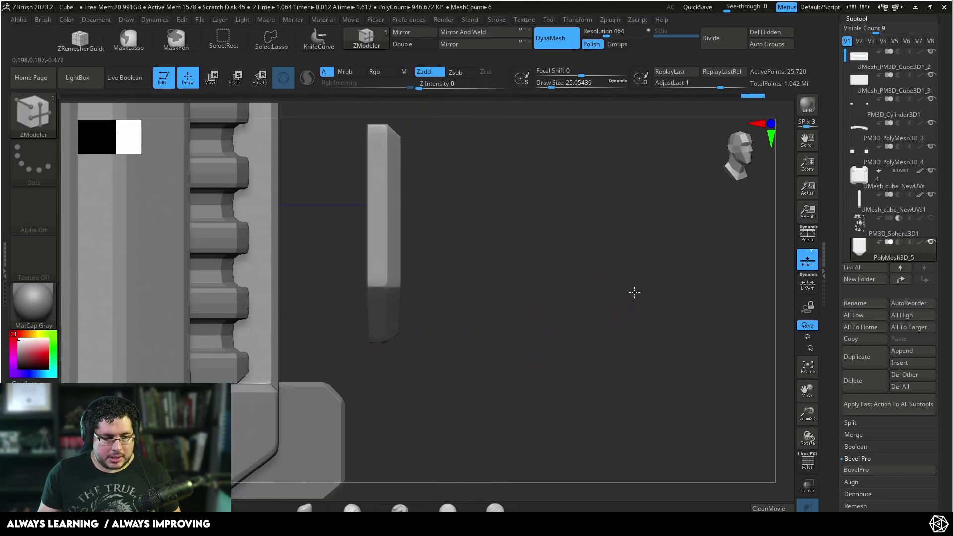
left_click_drag(597, 321, 546, 302)
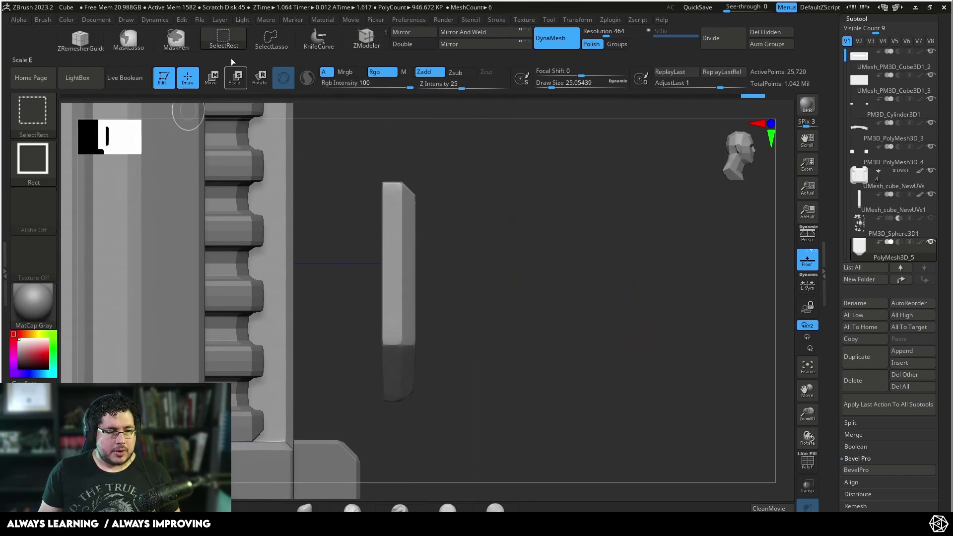
Slice the front and back off the detail piece with straight KnifeCurve cuts in side view, leaving a thin plate
left_click(308, 35)
mouse_move(443, 158)
left_mouse_down()
mouse_move(454, 496)
mouse_move(432, 484)
mouse_move(400, 485)
left_mouse_up()
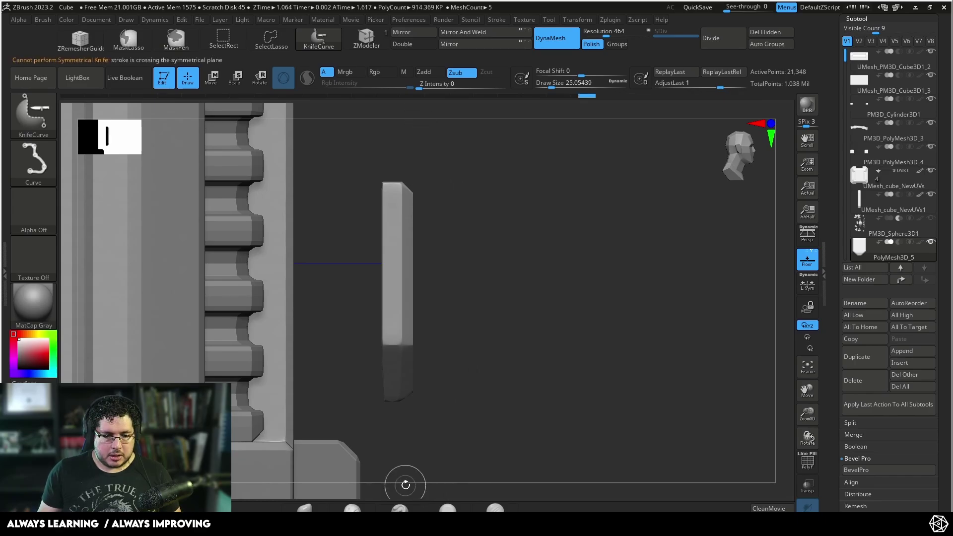
key("b")
key("z")
key("m")
key("b")
key("k")
key("c")
mouse_move(377, 449)
left_mouse_down()
mouse_move(365, 128)
mouse_move(374, 128)
left_mouse_up()
key("b")
key("z")
key("m")
mouse_move(491, 238)
left_mouse_down()
mouse_move(470, 238)
mouse_move(599, 288)
mouse_move(601, 247)
left_mouse_up()
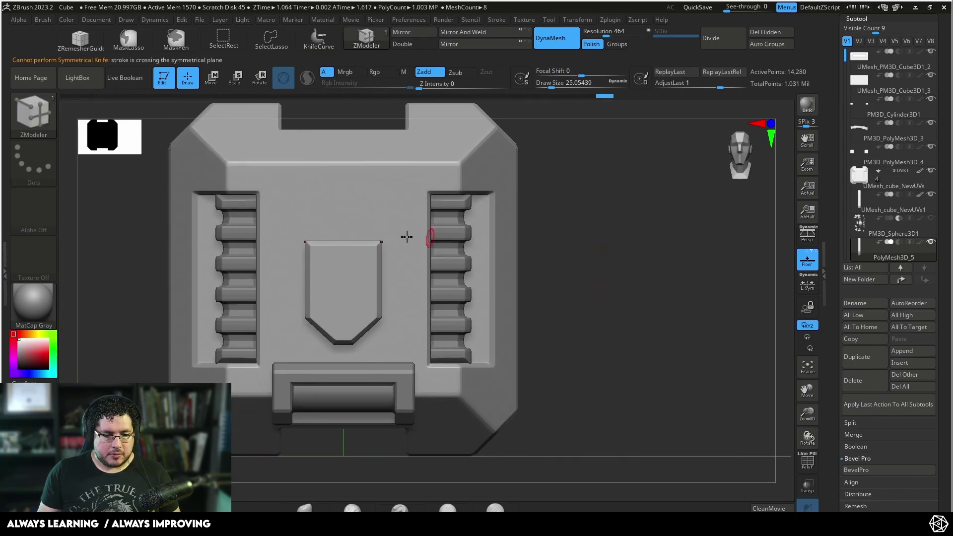
Shrink the plate, place it above the centre of the front panel, and set its gizmo pivot at the panel's centre
key("w")
left_click_drag(351, 229, 346, 156)
left_click_drag(345, 212, 350, 231)
left_click_drag(349, 162, 332, 208)
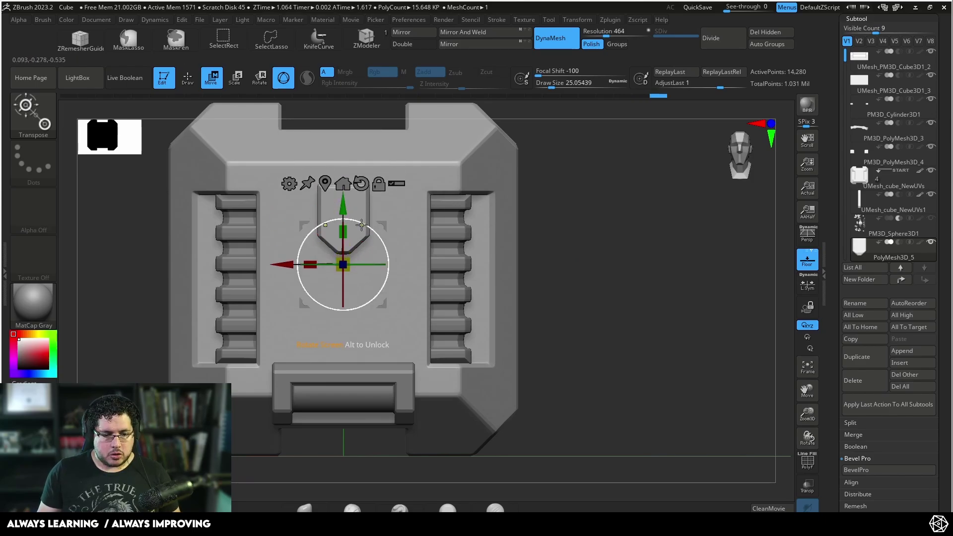
left_click_drag(362, 225, 399, 252)
key("ctrl+z")
key("ctrl+z")
key("ctrl+z")
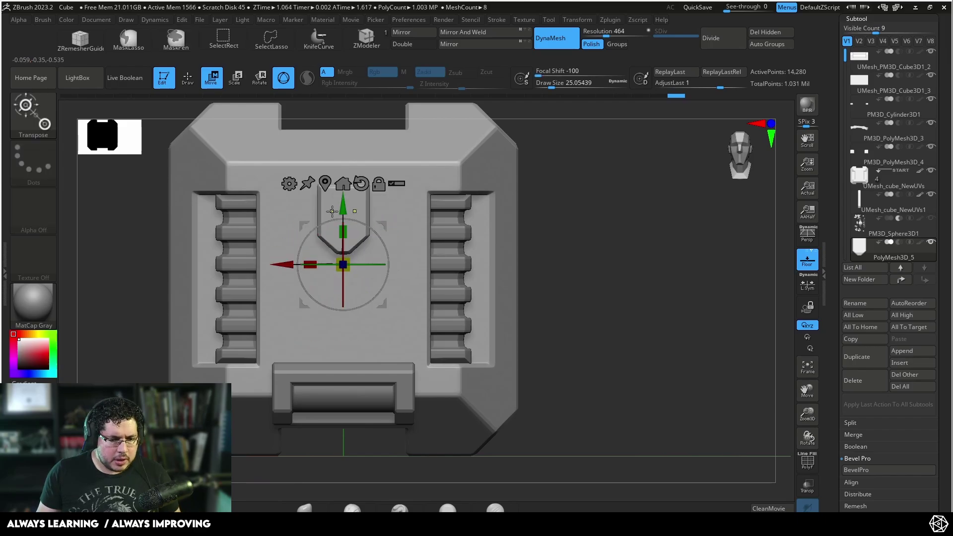
mouse_move(342, 215)
left_mouse_down()
mouse_move(342, 243)
mouse_move(342, 215)
left_mouse_up()
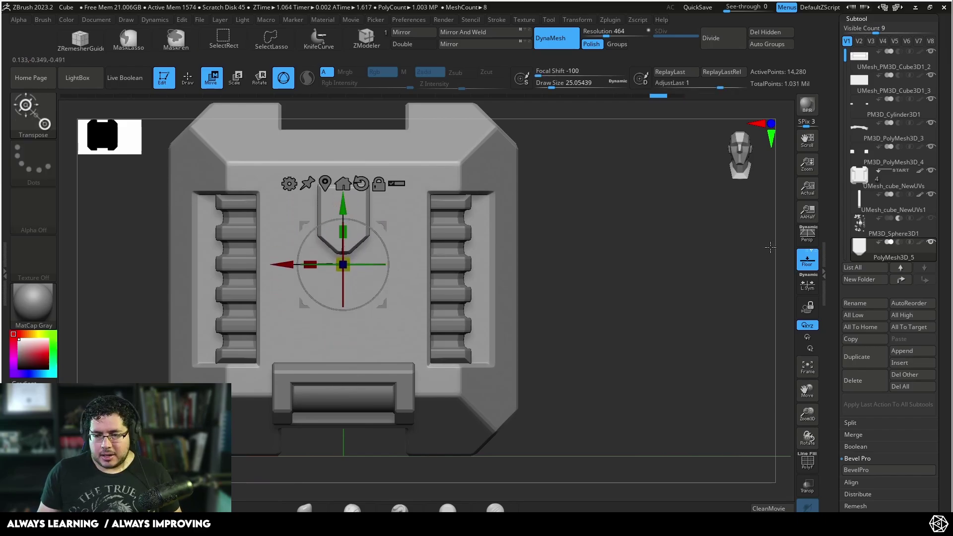
Duplicate the plate three times and rotate the copies around the panel centre to form a four-armed cross
left_click(858, 359)
left_click_drag(358, 224, 365, 302)
left_click(850, 361)
left_click(861, 353)
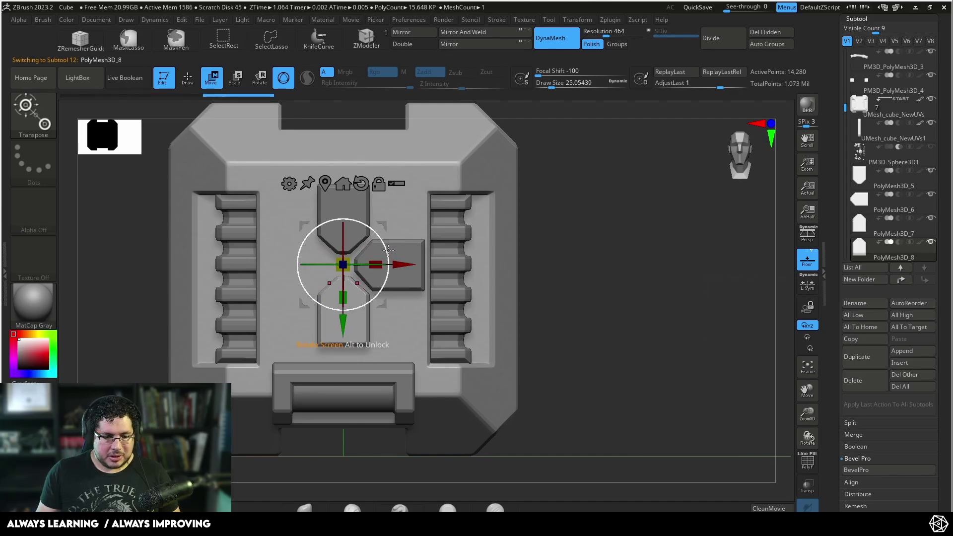
left_click_drag(389, 255, 361, 322)
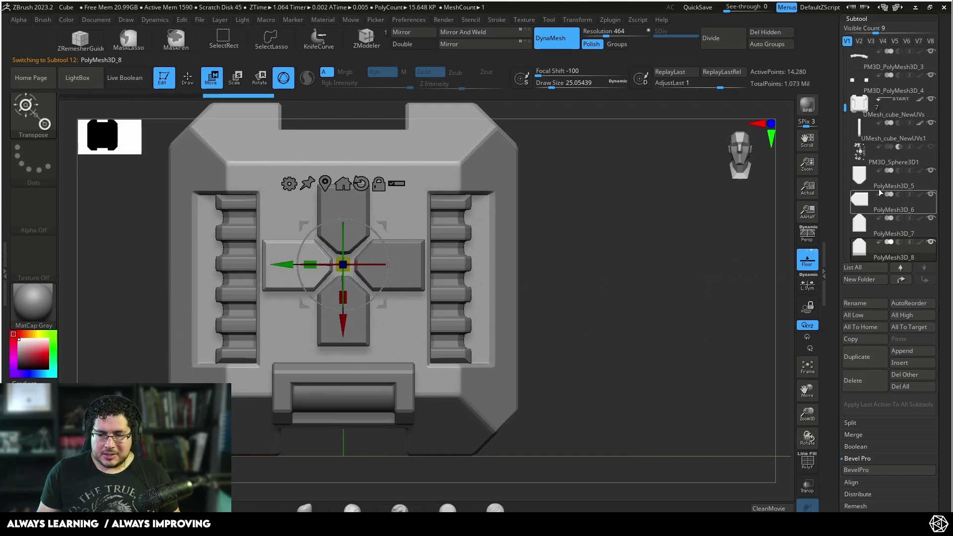
Merge the four plate subtools down into a single cross subtool, starting from the original plate PolyMesh3D_5
left_click(862, 178)
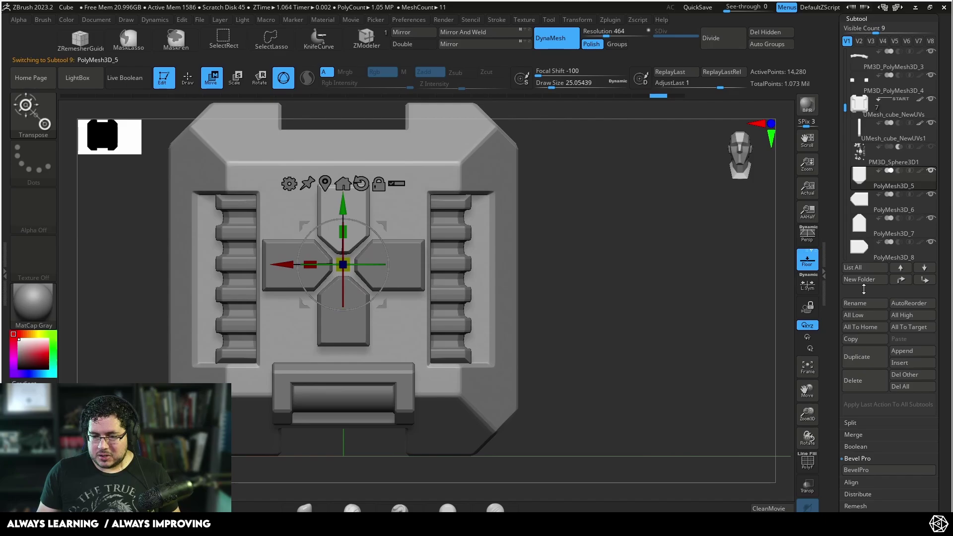
left_click(854, 436)
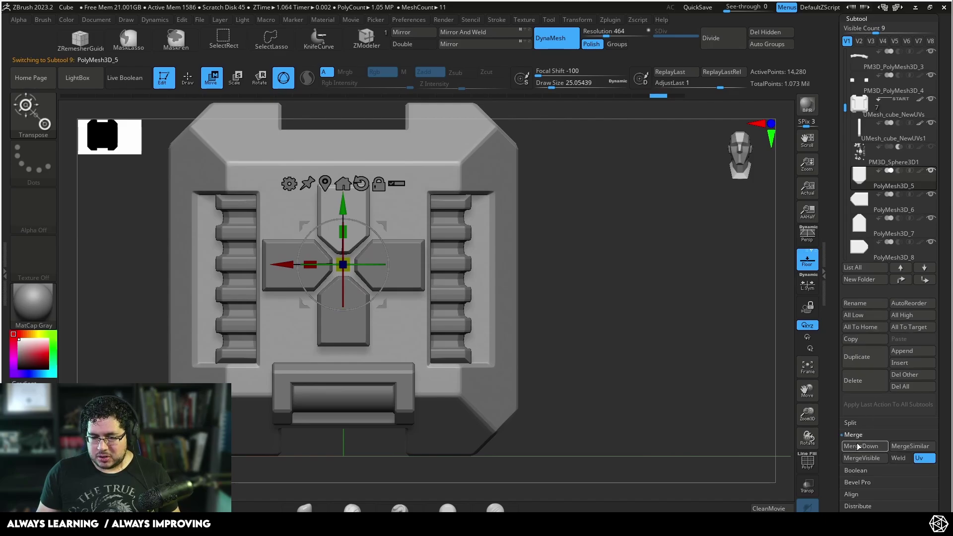
left_click(861, 445)
left_click(773, 464)
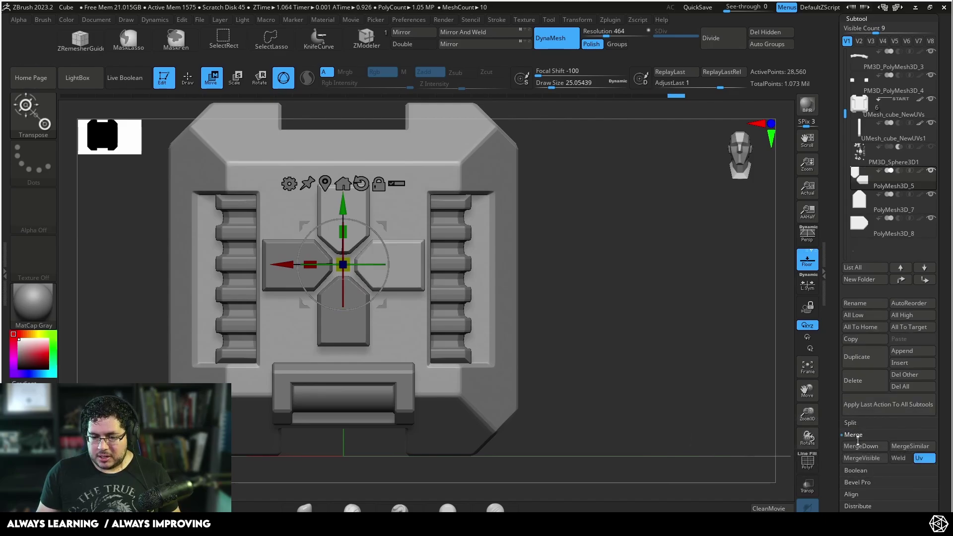
left_click(860, 446)
left_click(773, 470)
left_click(860, 446)
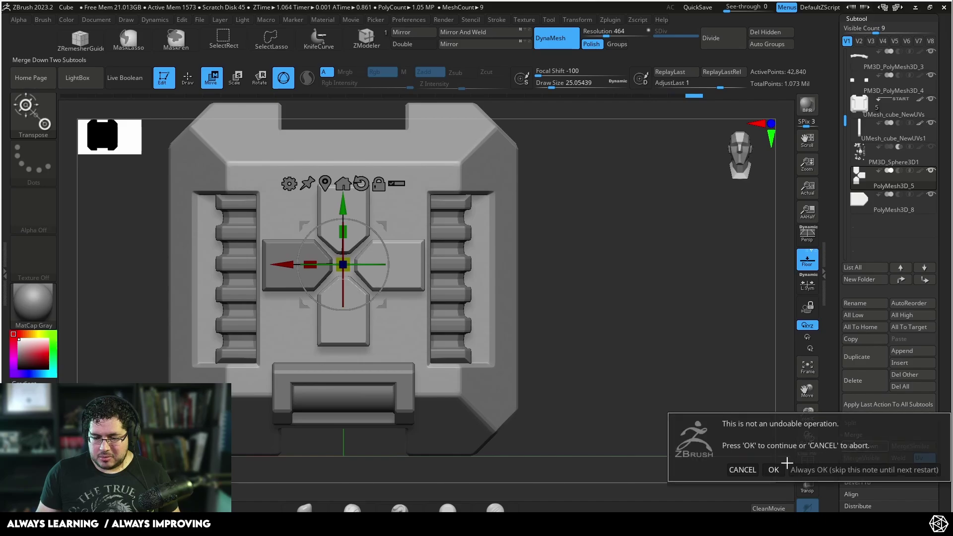
left_click(774, 469)
Move the merged cross about 0.24 back along Z into the case front and scale it down uniformly
left_click_drag(766, 436, 437, 270)
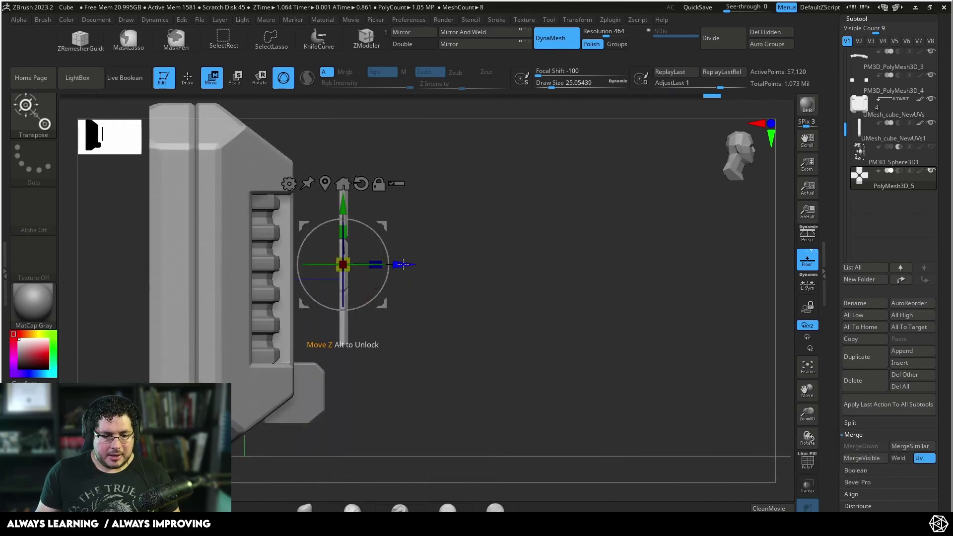
left_click_drag(377, 268, 356, 268)
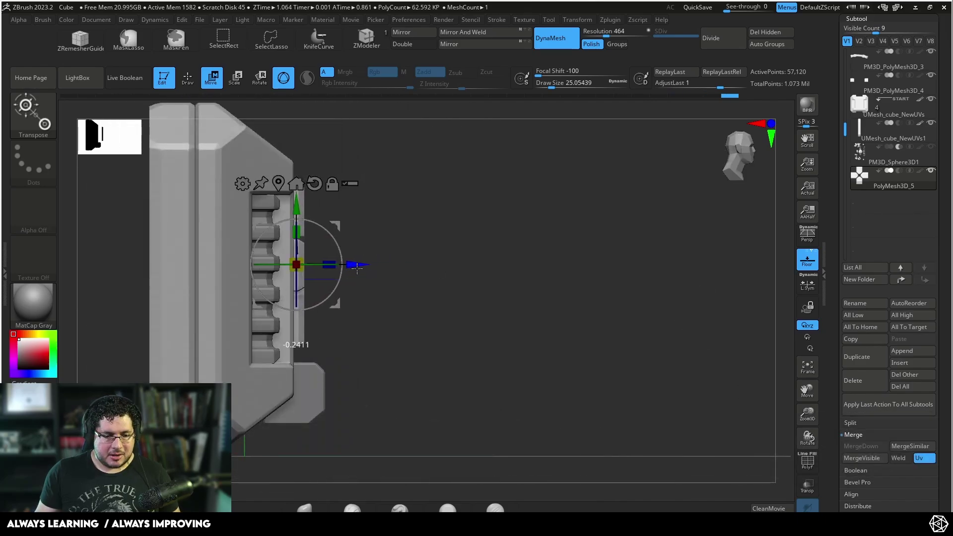
key("q")
left_click_drag(462, 251, 578, 263, "shift")
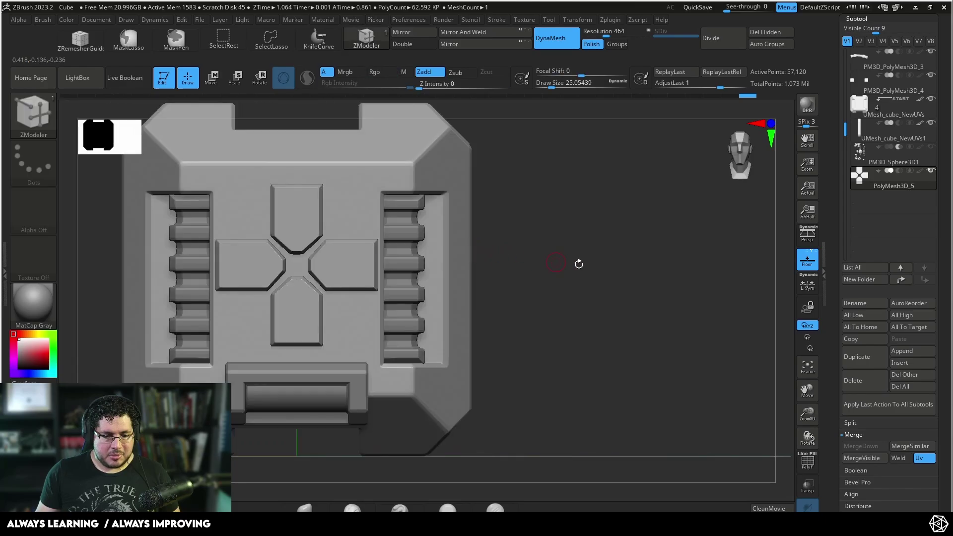
key("e")
left_click_drag(296, 264, 287, 271)
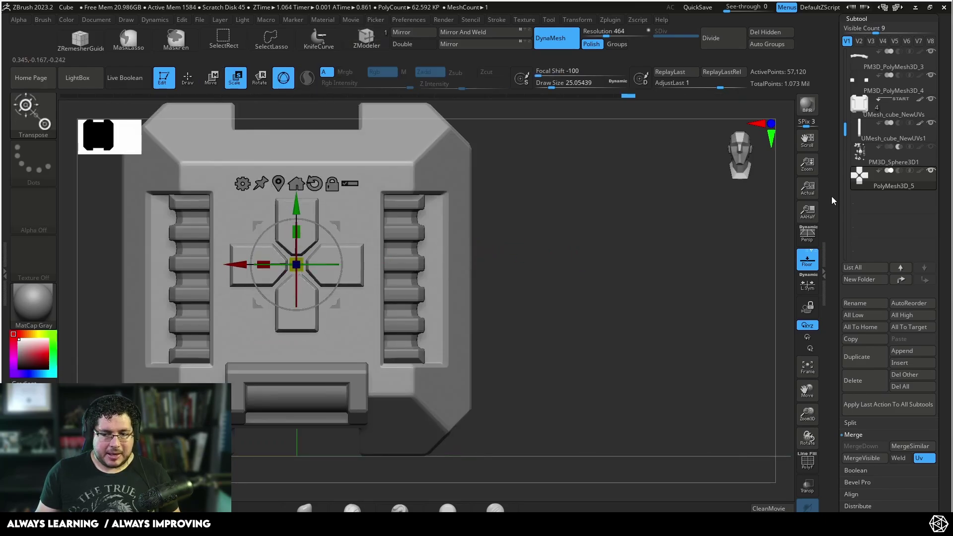
Show the hidden PM3D_Sphere3D1 cutter subtool and turn on Live Boolean to preview the cuts on the case
left_click(930, 148)
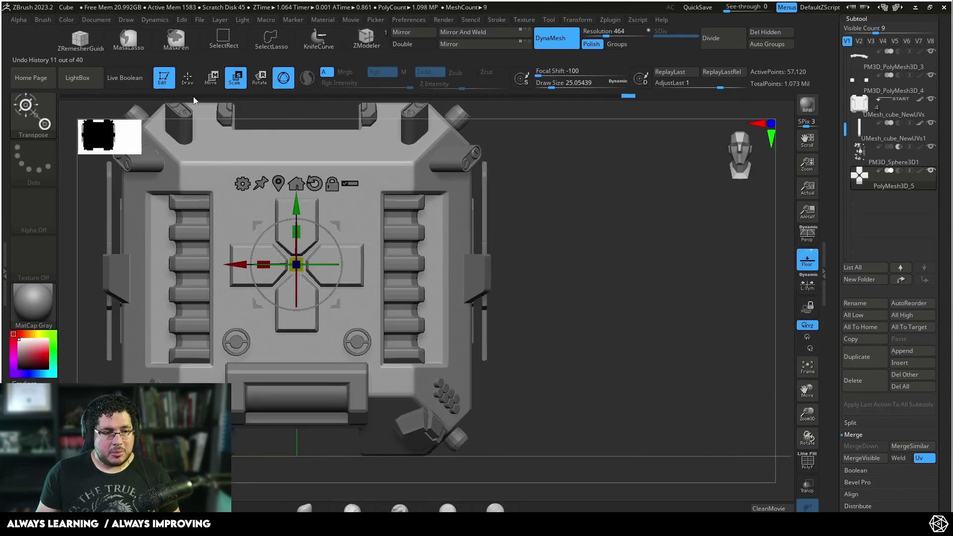
left_click(127, 78)
mouse_move(615, 202)
left_mouse_down("alt")
mouse_move(559, 215)
mouse_move(608, 212)
left_mouse_up("alt")
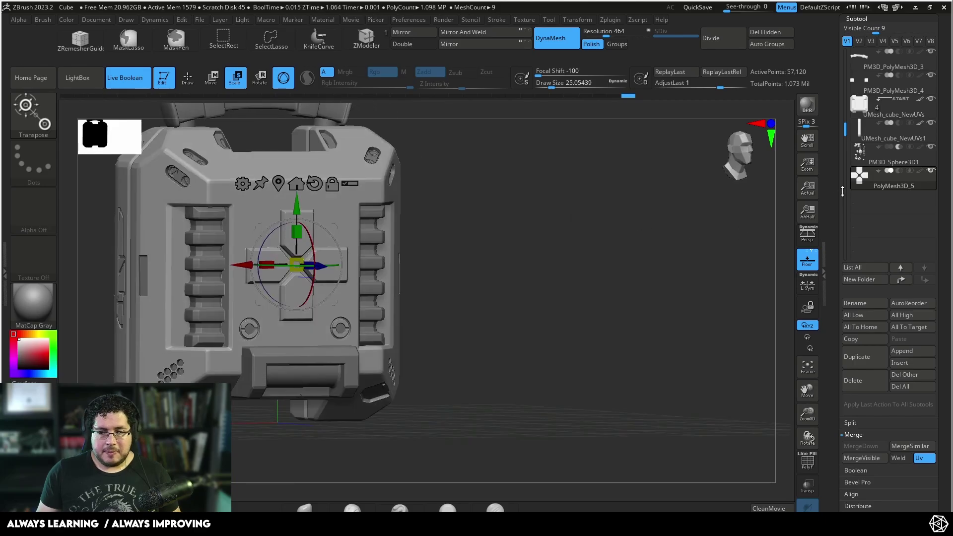
left_click_drag(570, 248, 790, 191)
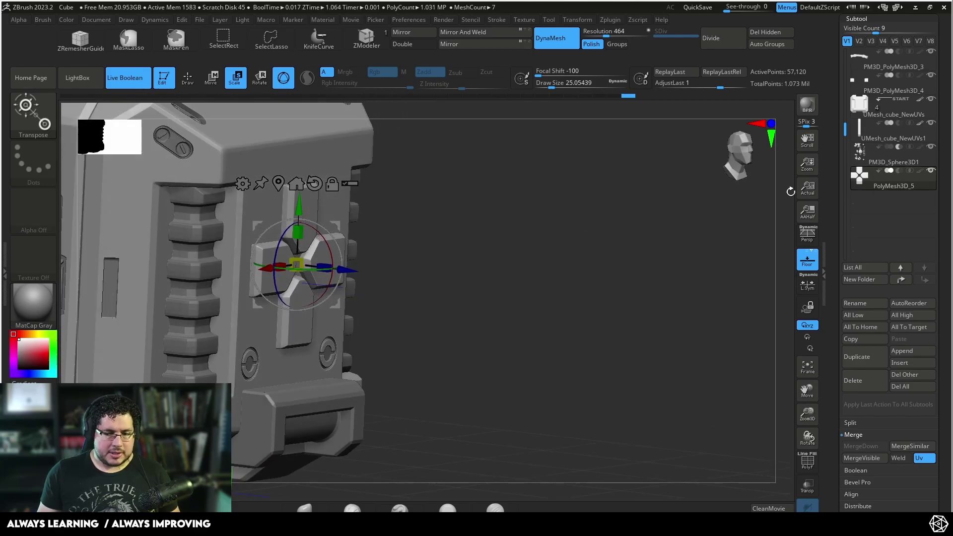
Thicken the cross along Z and enlarge it slightly on the front of the case
left_click_drag(518, 239, 496, 318)
left_click_drag(328, 268, 353, 272)
left_click_drag(705, 218, 516, 234)
left_click_drag(290, 271, 301, 276)
left_click_drag(516, 233, 535, 226, "shift")
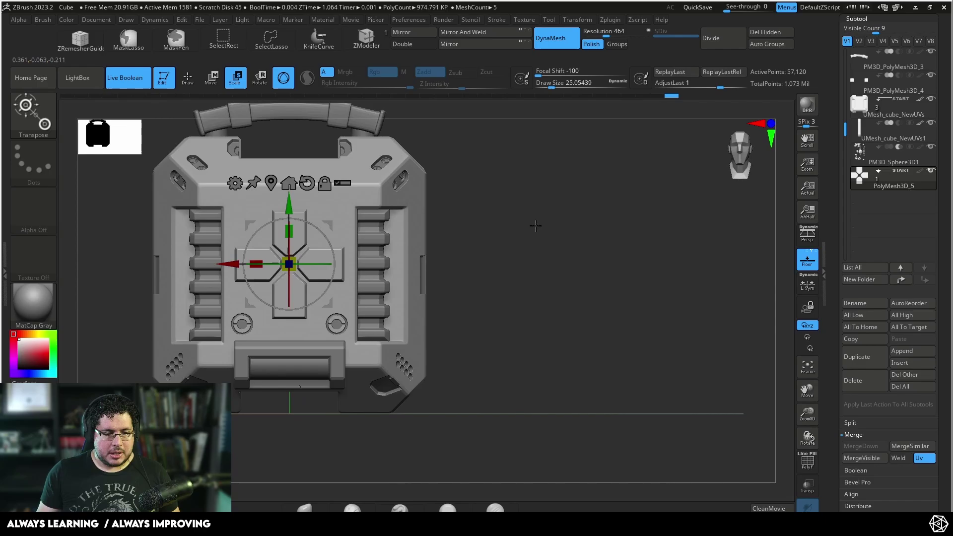
Duplicate the cross and set the original, PolyMesh3D_5, to Boolean subtraction so it cuts a recess into the case
left_click(885, 172)
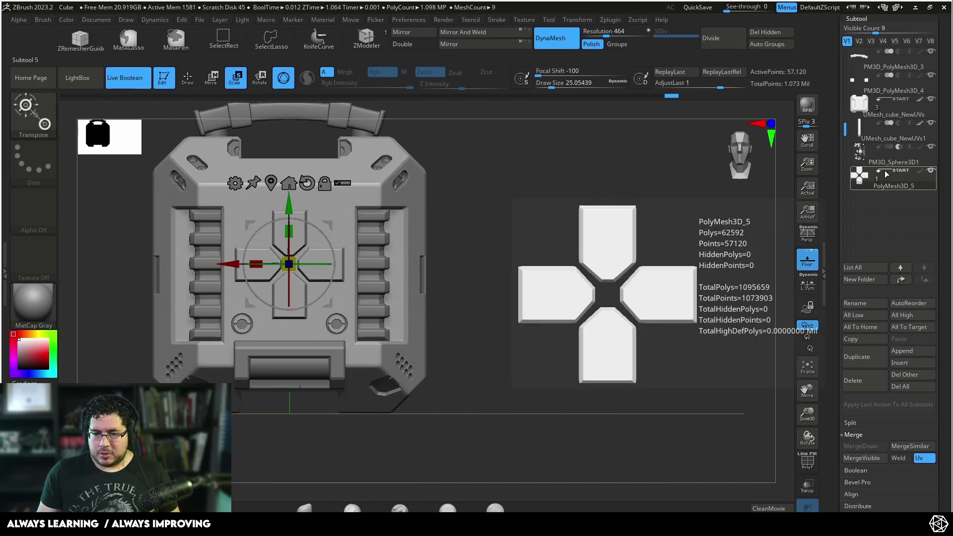
left_click(860, 357)
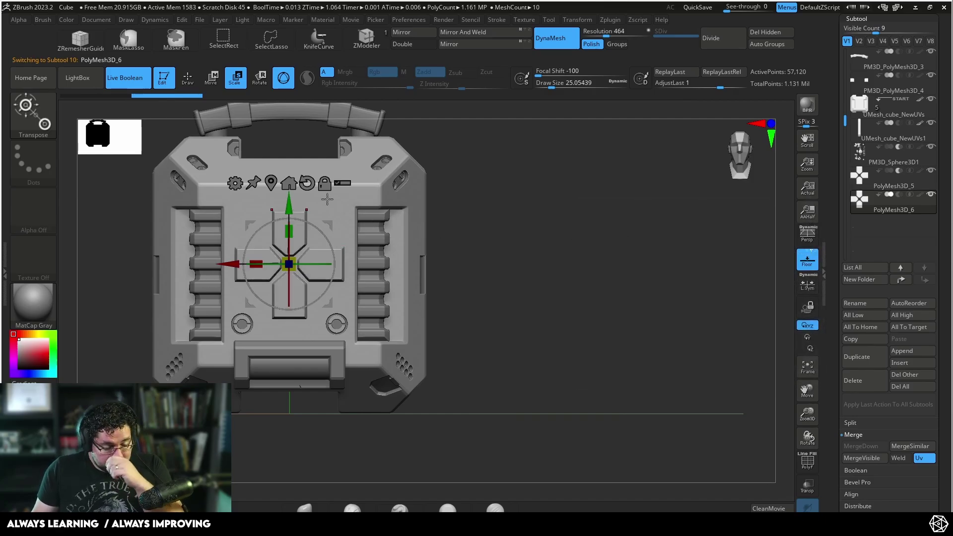
left_click_drag(294, 271, 308, 268)
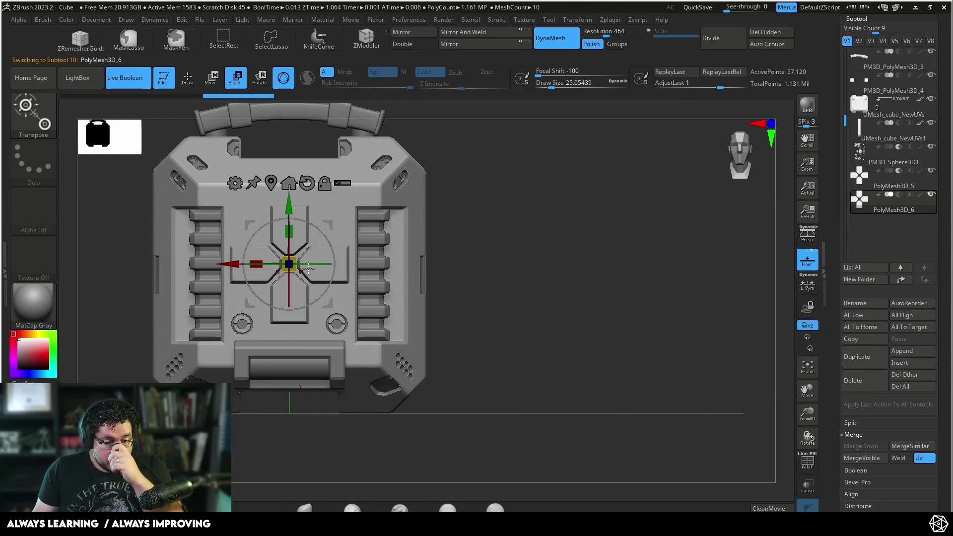
left_click(874, 181)
left_click_drag(587, 213, 820, 208)
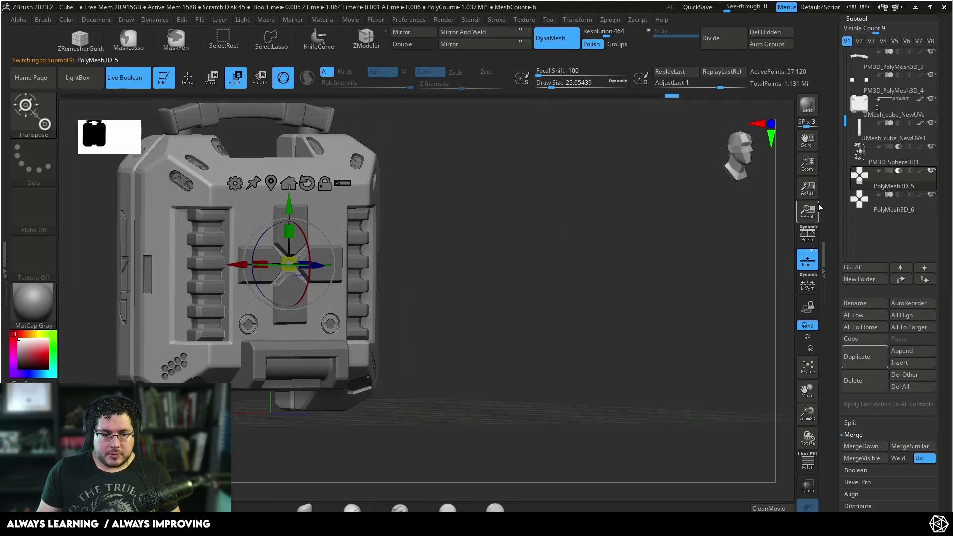
Scale the duplicated cross, PolyMesh3D_6, to about 0.84 so its arms sit inside the recess with a gap
left_click(860, 200)
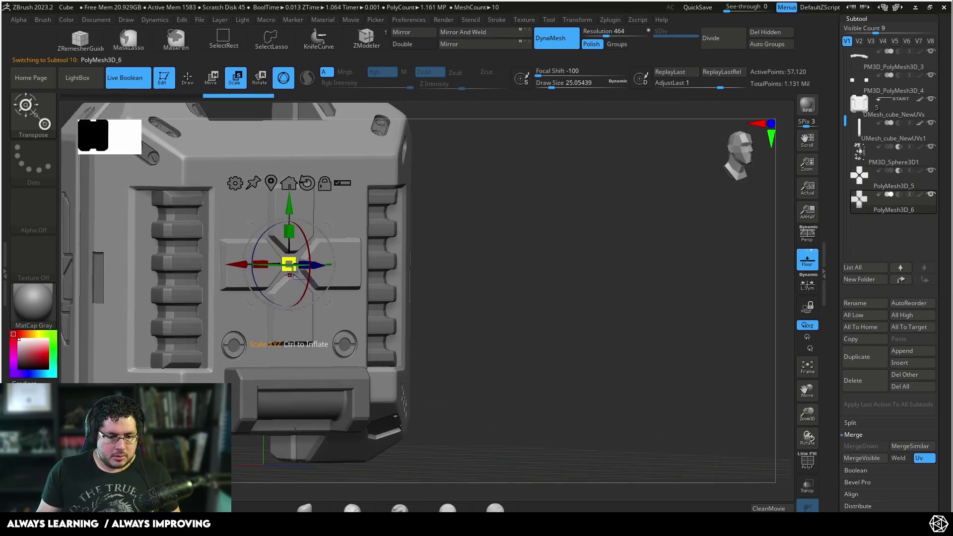
left_click_drag(291, 273, 245, 270)
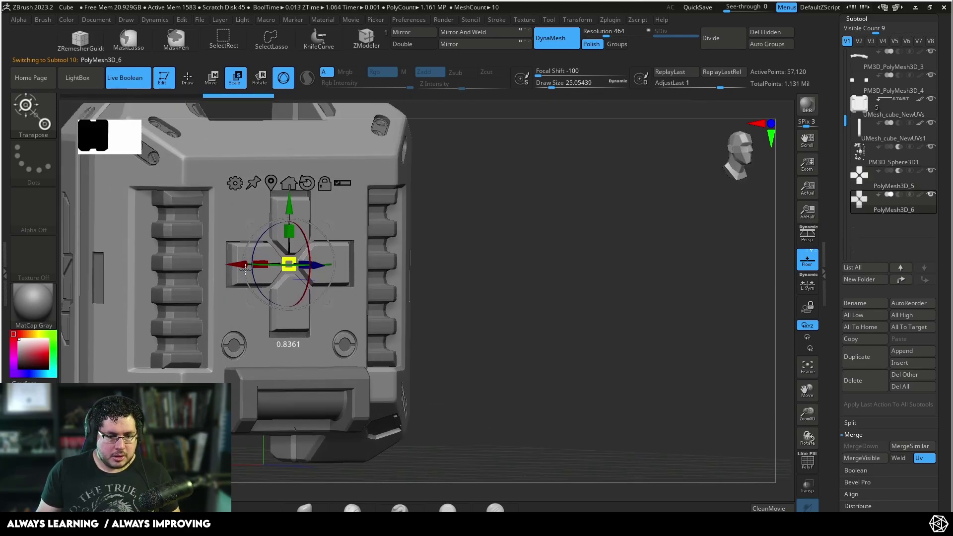
left_click_drag(668, 277, 506, 202, "shift")
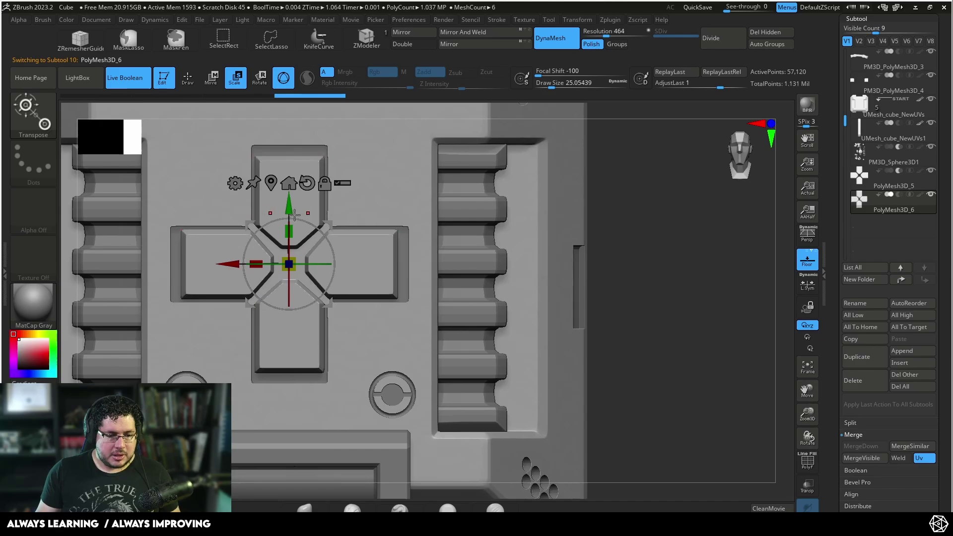
left_click_drag(675, 251, 625, 267)
left_click_drag(625, 266, 665, 265)
left_click_drag(460, 252, 453, 277)
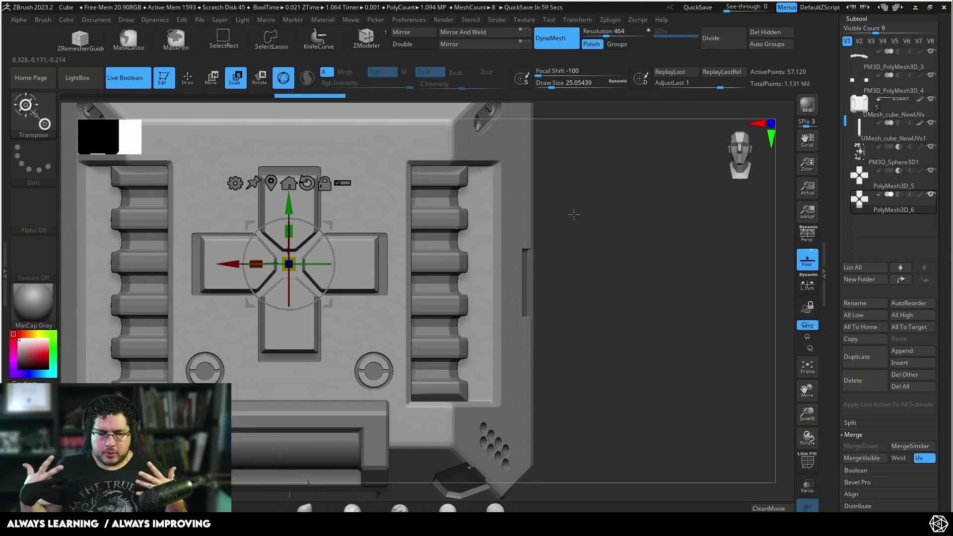
key("q")
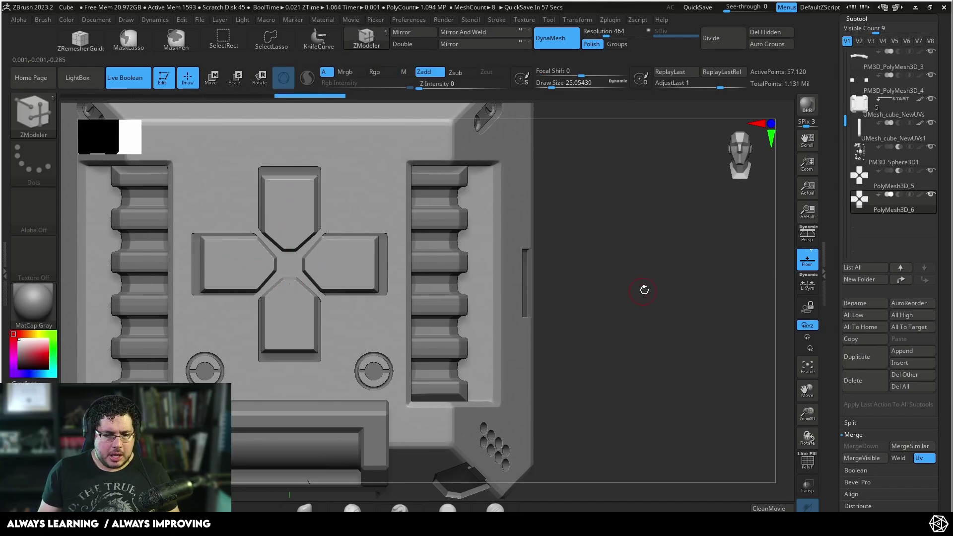
mouse_move(644, 289)
left_mouse_down("alt")
mouse_move(600, 272)
mouse_move(584, 299)
mouse_move(631, 301)
left_mouse_up("alt")
left_click_drag(649, 218, 572, 279)
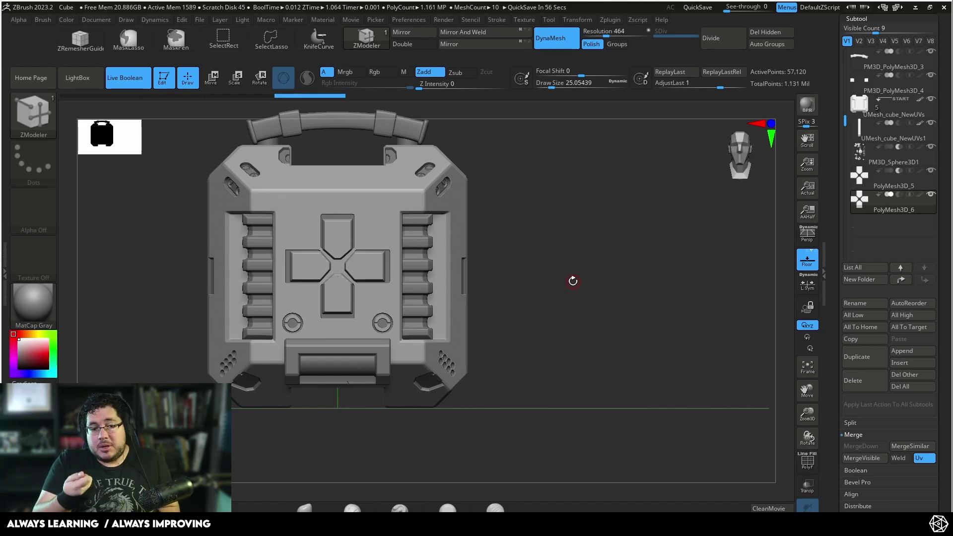
Select the front case body, UMesh_cube_NewUVs, and wear its upper front ridge with the TrimDynamic brush at draw size about 46
left_click(372, 198, "alt")
left_click_drag(551, 206, 591, 215)
left_click_drag(591, 215, 682, 284, "alt")
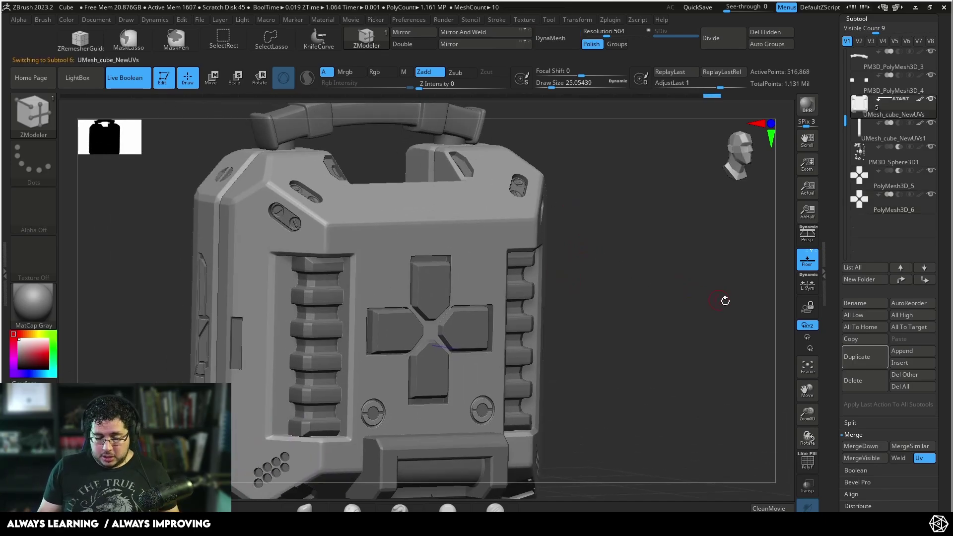
key("b")
key("t")
key("d")
key("space")
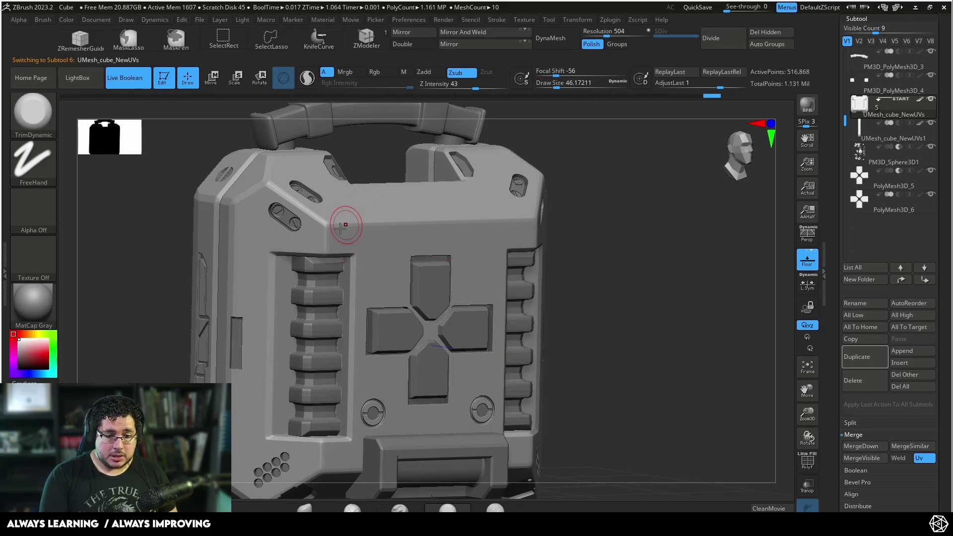
left_click_drag(331, 220, 344, 221)
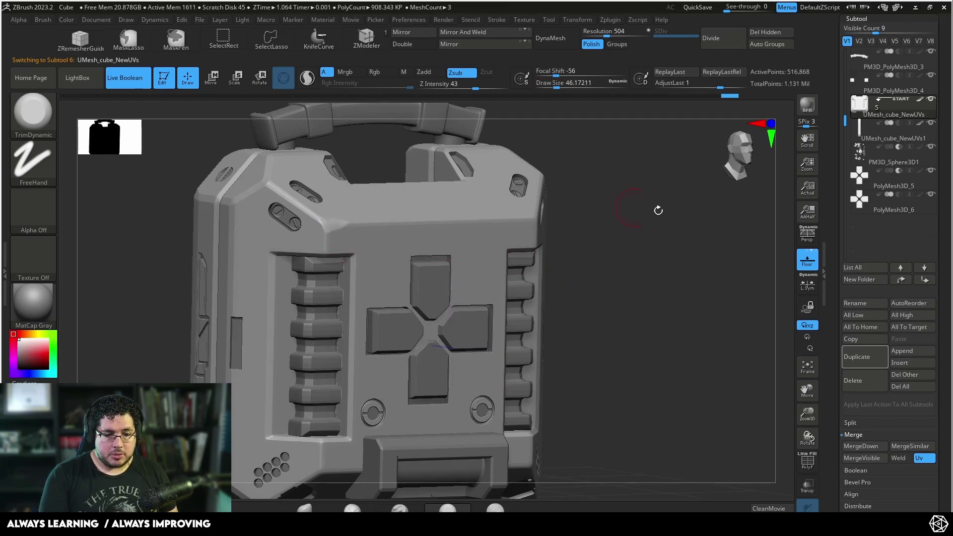
left_click_drag(656, 211, 603, 212)
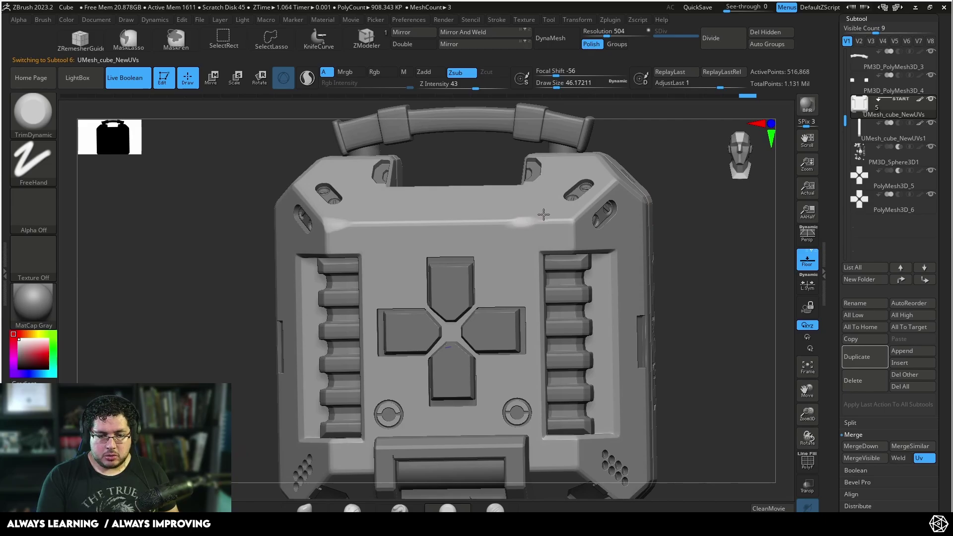
left_click_drag(697, 199, 640, 173)
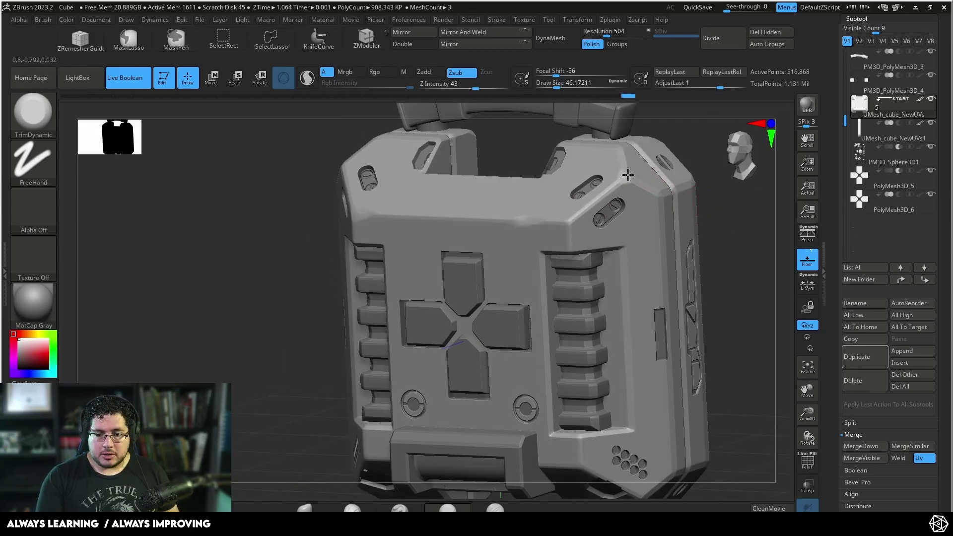
Gouge rough damage into the panel beside the ribbed grip and near the lower corner using ClayBuildup at draw size about 17, smoothing it slightly
left_click_drag(736, 294, 684, 240)
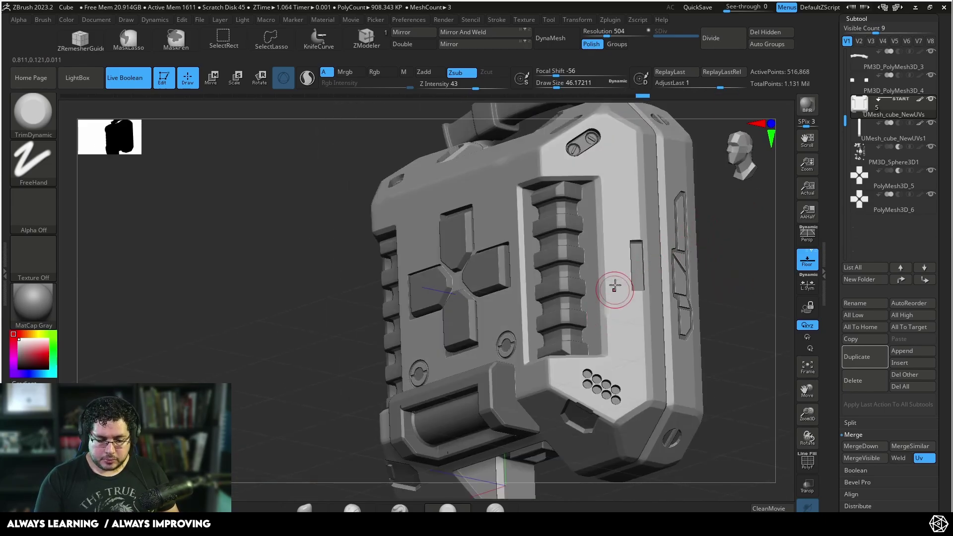
key("b")
key("c")
key("b")
key("space")
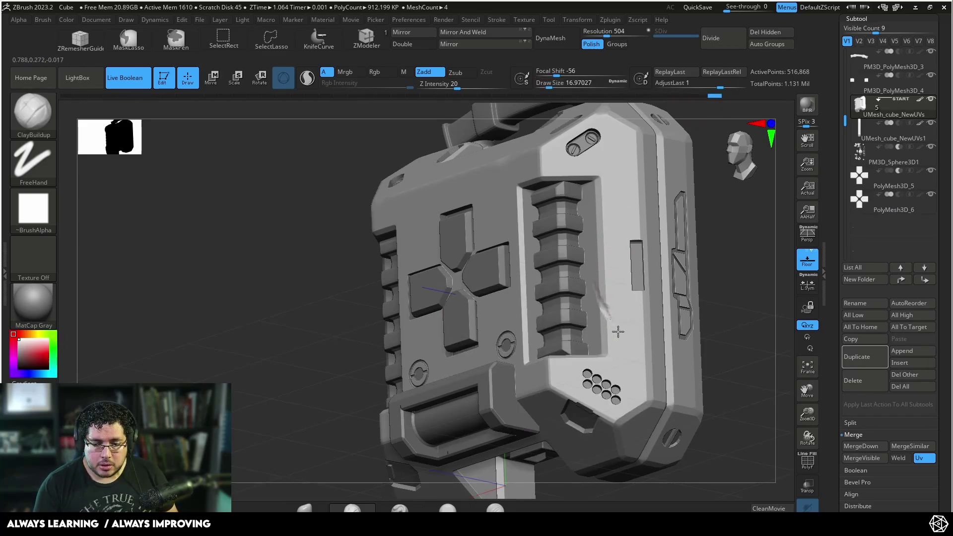
left_click_drag(750, 296, 750, 308)
left_click_drag(715, 298, 655, 285, "alt")
left_click_drag(600, 297, 604, 306, "shift")
mouse_move(667, 291)
left_mouse_down("alt")
mouse_move(673, 284)
mouse_move(440, 374)
left_mouse_up("alt")
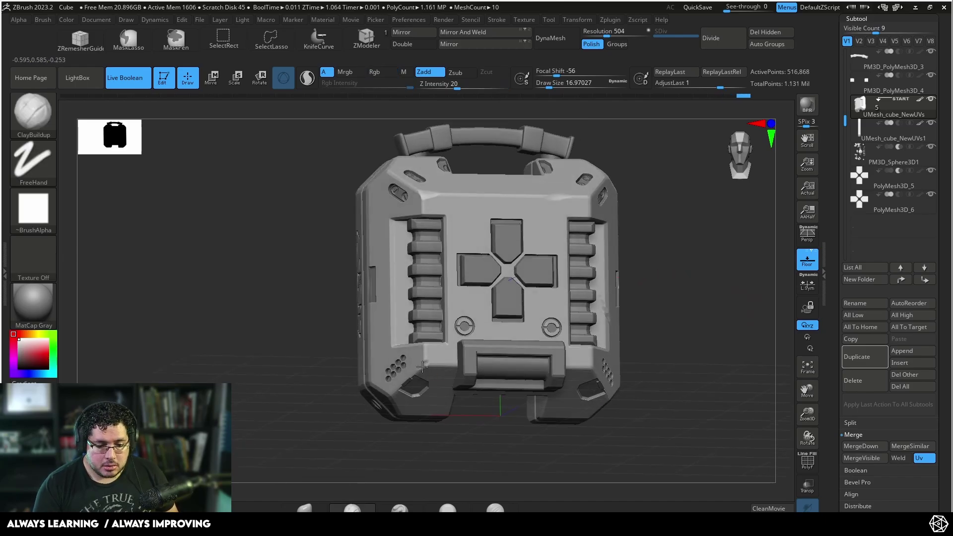
Carve a thin diagonal scratch across the upper front ridge of the case using DamStandard at draw size about 25
key("b")
key("d")
key("s")
key("space")
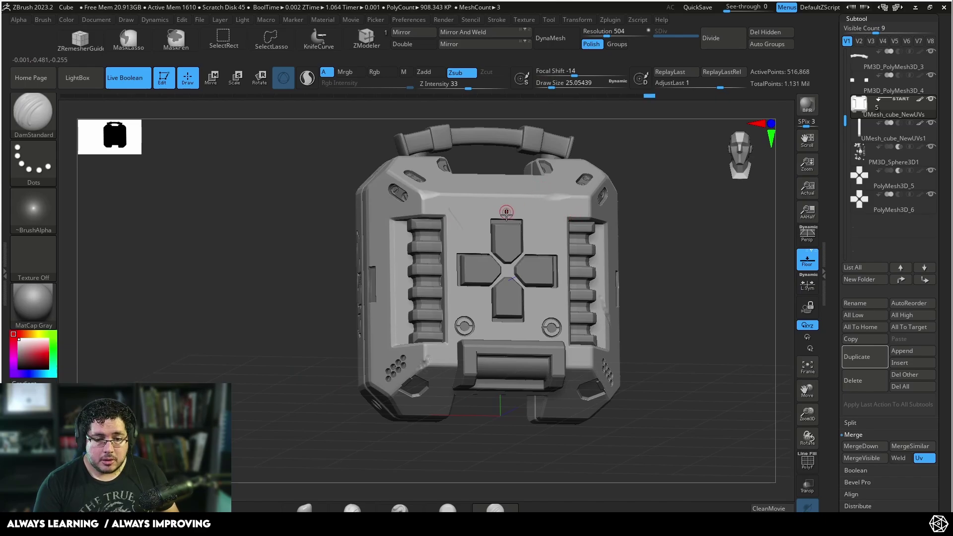
left_click_drag(638, 137, 595, 164, "shift")
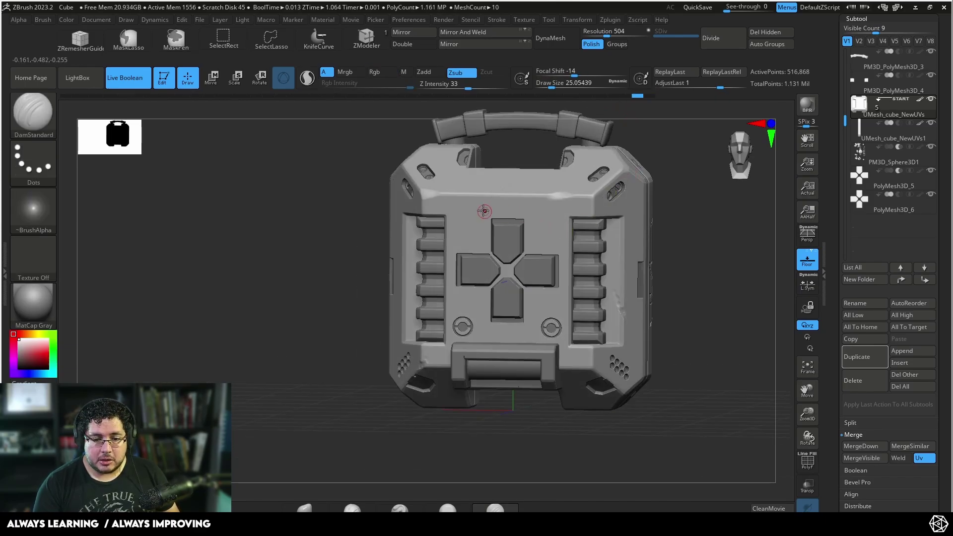
left_click_drag(684, 238, 632, 268)
mouse_move(632, 268)
right_mouse_down()
mouse_move(688, 180)
mouse_move(503, 309)
right_mouse_up()
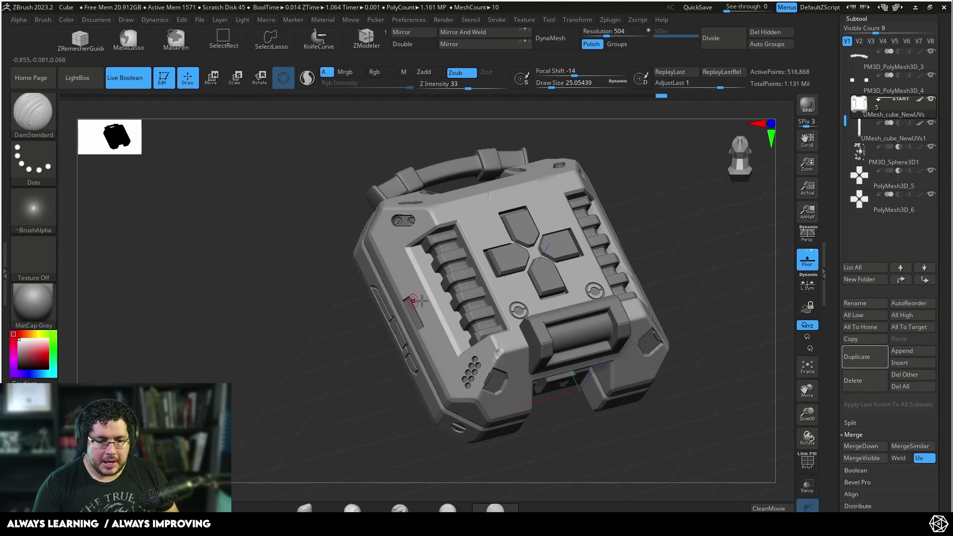
Wear the front edges around the scratches and grip recesses with TrimDynamic at draw size about 31
left_click_drag(697, 406, 755, 308)
scroll(739, 297, "up", 3)
key("b")
key("t")
key("d")
right_click(613, 256)
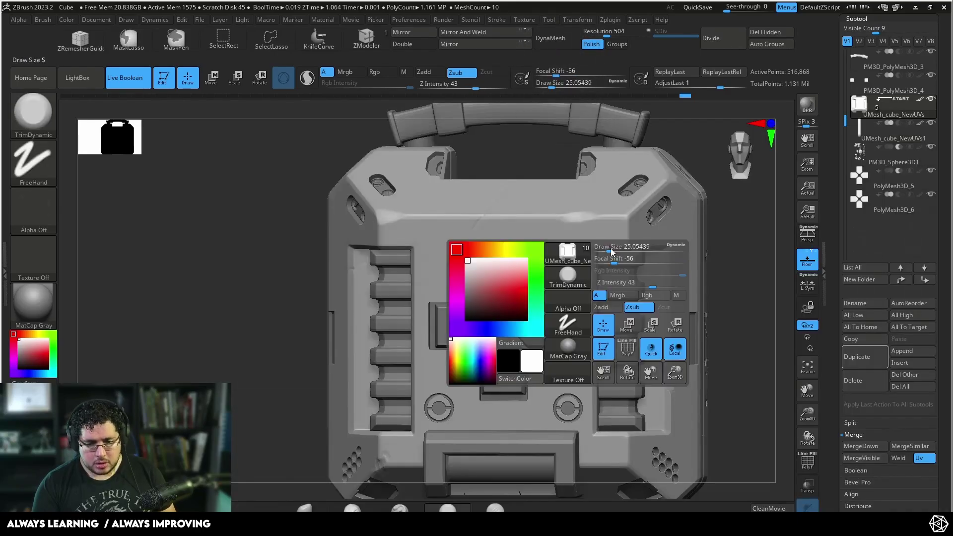
right_click_drag(613, 256, 612, 230)
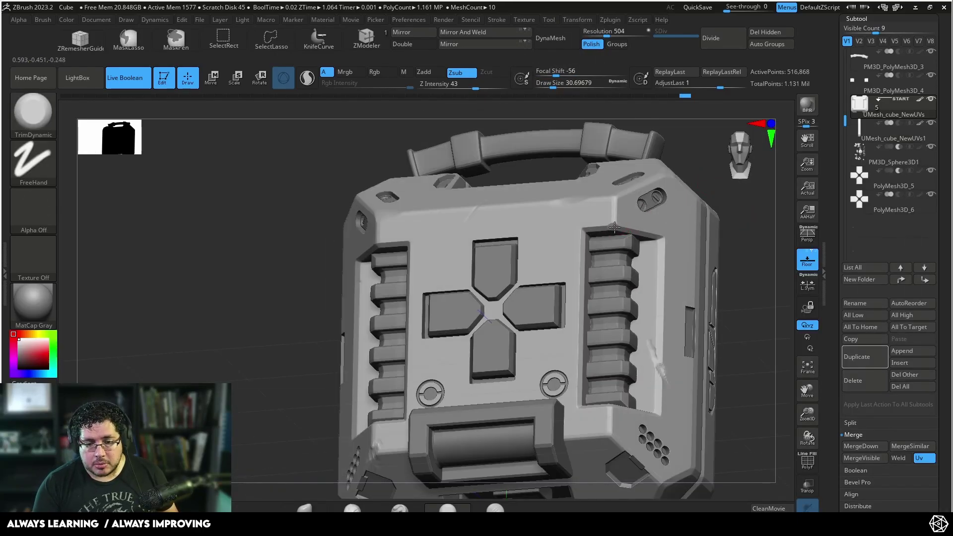
right_click_drag(617, 222, 715, 247)
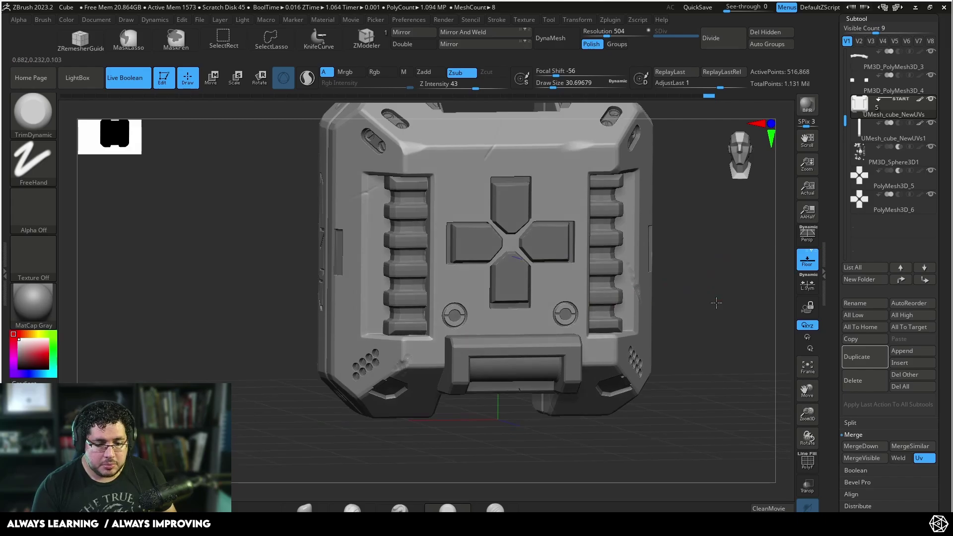
right_click_drag(624, 304, 633, 320)
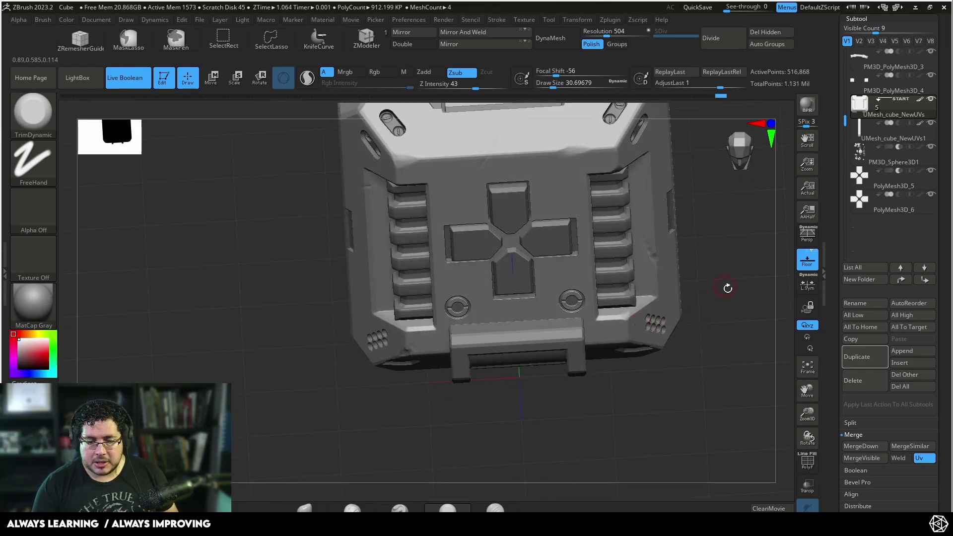
right_click_drag(725, 284, 602, 310)
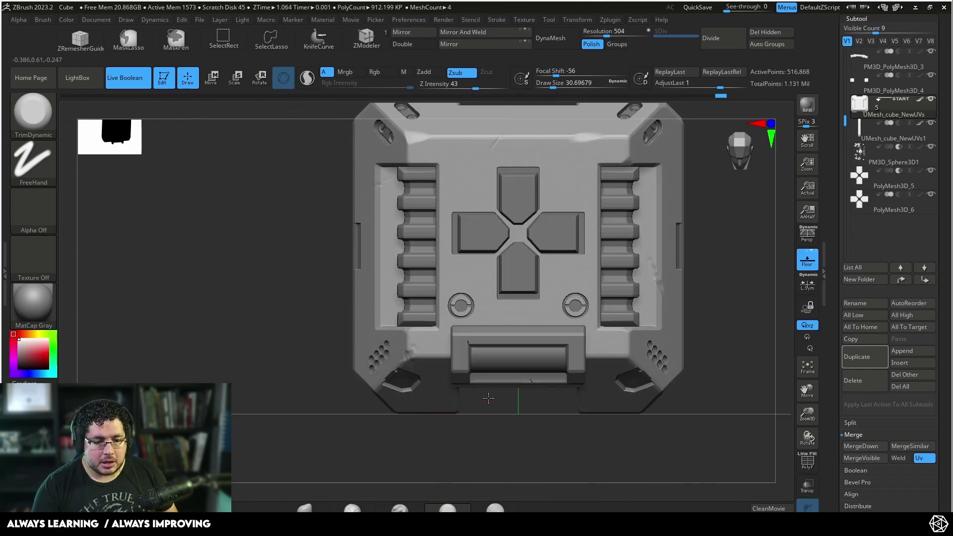
Enlarge the TrimDynamic draw size to about 41 and flatten the lower corner edges of the front case body
mouse_move(769, 266)
right_mouse_down()
mouse_move(703, 327)
mouse_move(640, 310)
right_mouse_up()
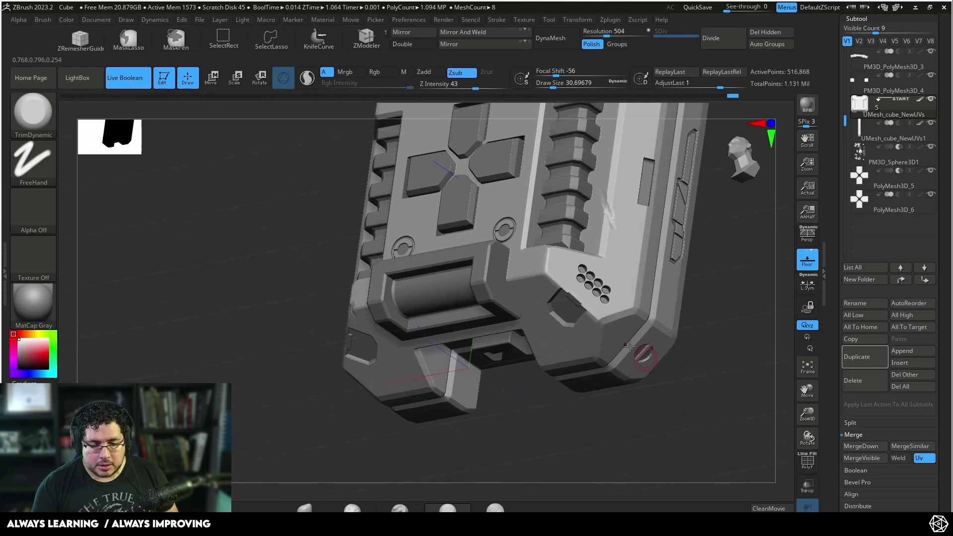
key("space")
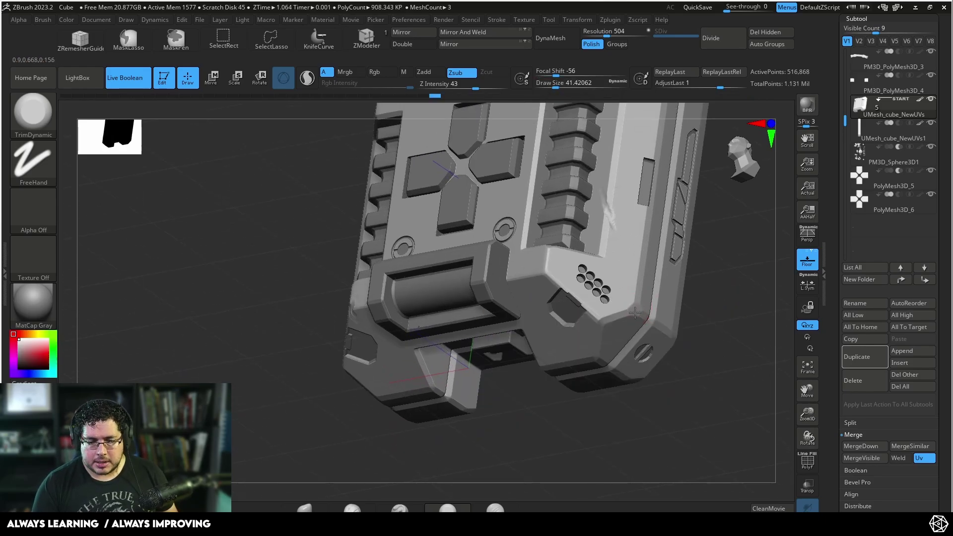
left_click_drag(731, 314, 675, 198)
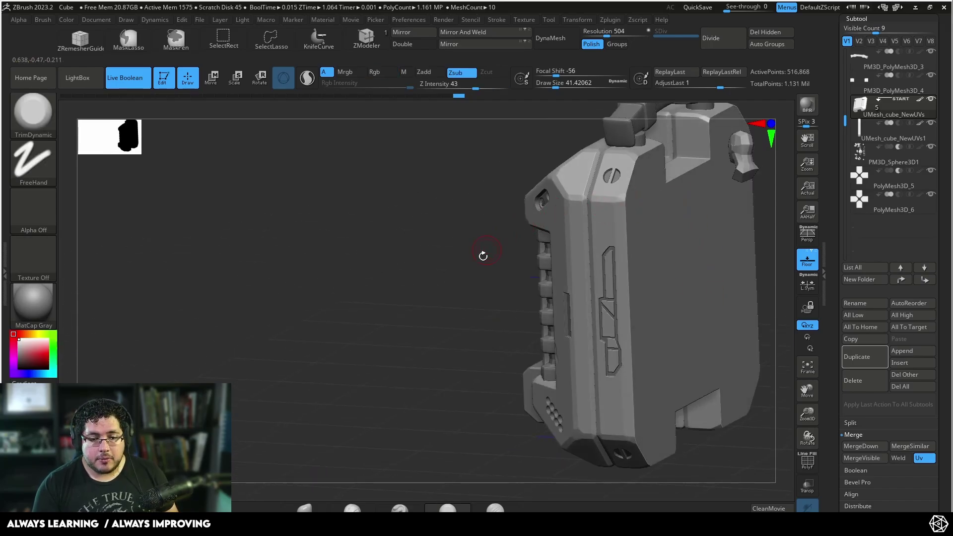
Make the back half of the case, UMesh_cube_NewUVs1, the active subtool and turn to its side edges
left_click_drag(485, 257, 602, 213)
left_click(602, 213, "alt")
left_click_drag(679, 201, 629, 187)
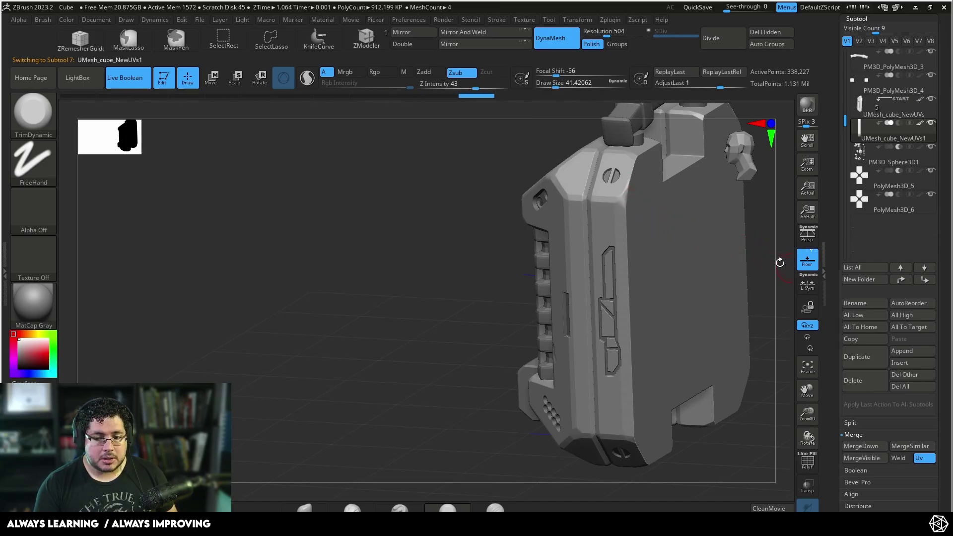
Subdivide the handle, PM3D_PolyMesh3D_3, up to SDiv 3 and trim its collar edge with TrimDynamic at draw size 28.75
left_click_drag(778, 260, 710, 296)
left_click(511, 235, "alt")
key("ctrl+d")
key("ctrl+d")
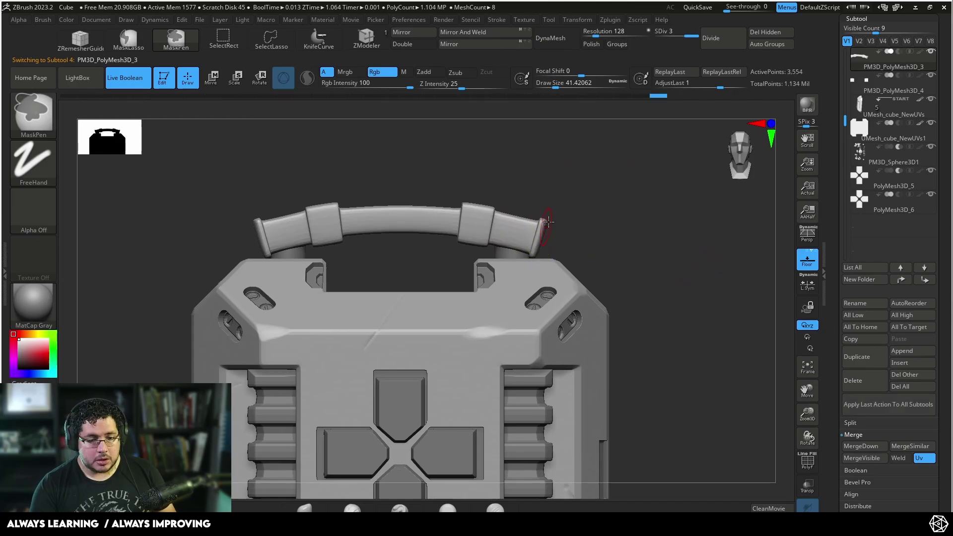
mouse_move(566, 201)
left_mouse_down()
mouse_move(550, 233)
mouse_move(570, 198)
mouse_move(446, 225)
left_mouse_up()
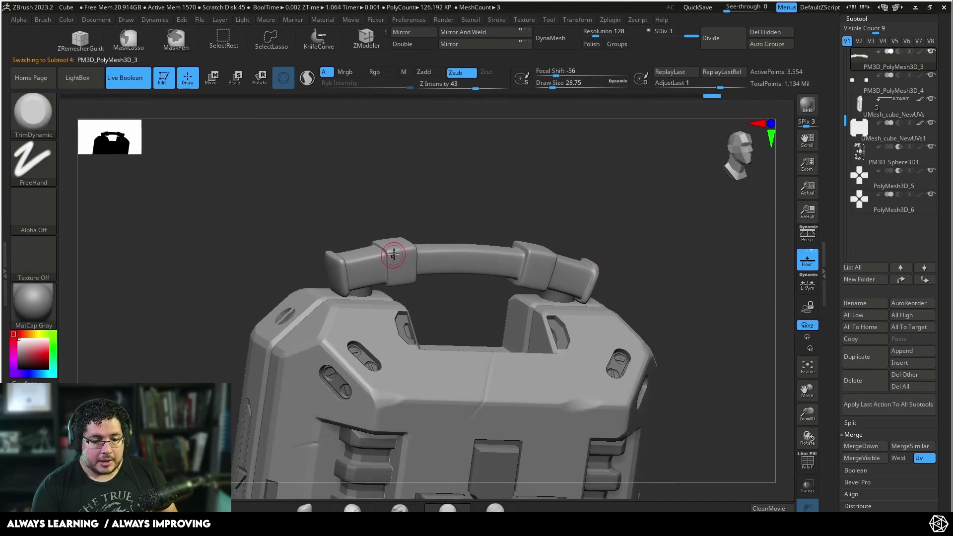
mouse_move(393, 254)
left_mouse_down()
mouse_move(404, 243)
mouse_move(392, 255)
mouse_move(389, 247)
left_mouse_up()
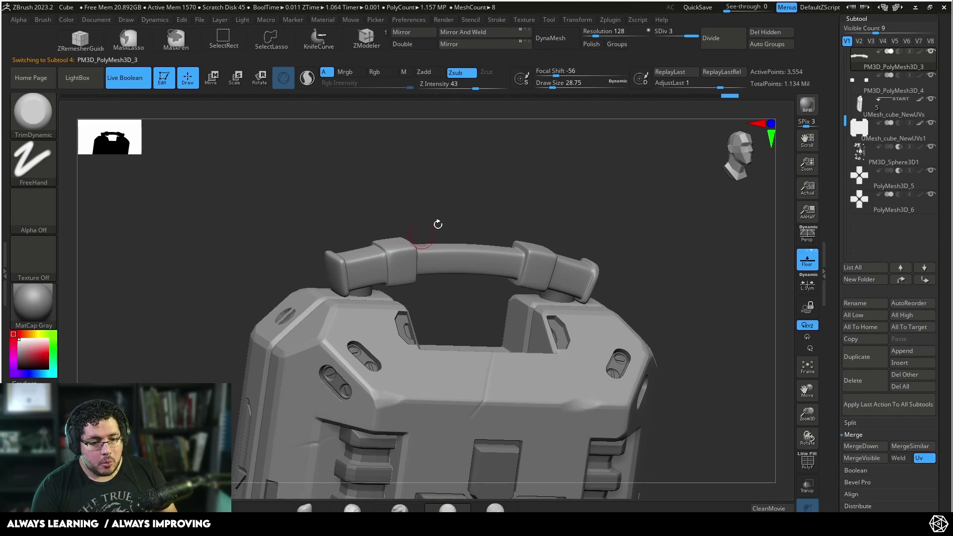
Reselect the front case body and chip more of its front edges and corners with TrimDynamic at draw size about 35
left_click_drag(436, 223, 570, 213, "shift")
left_click_drag(666, 251, 666, 275, "alt")
mouse_move(666, 361)
left_mouse_down("alt")
mouse_move(663, 272)
mouse_move(642, 274)
left_mouse_up("alt")
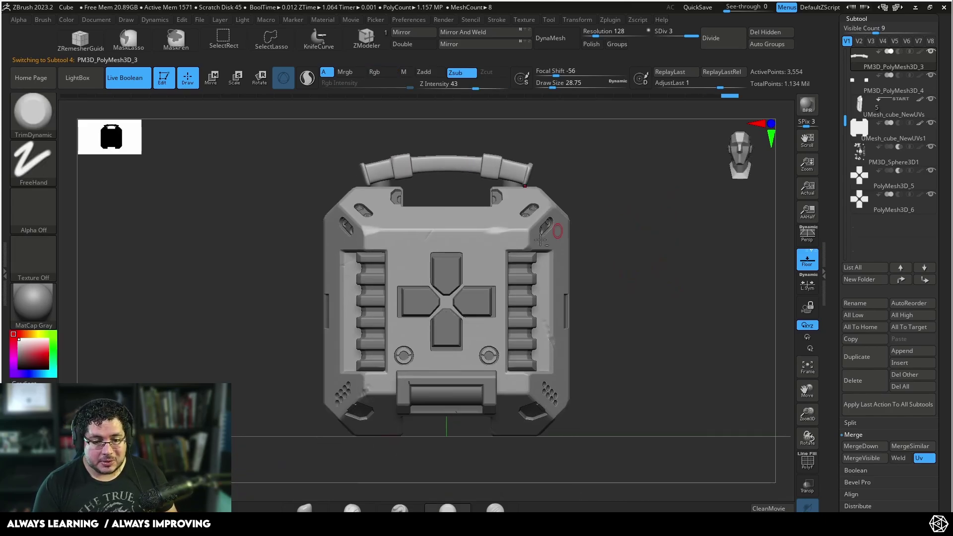
left_click(495, 235, "alt")
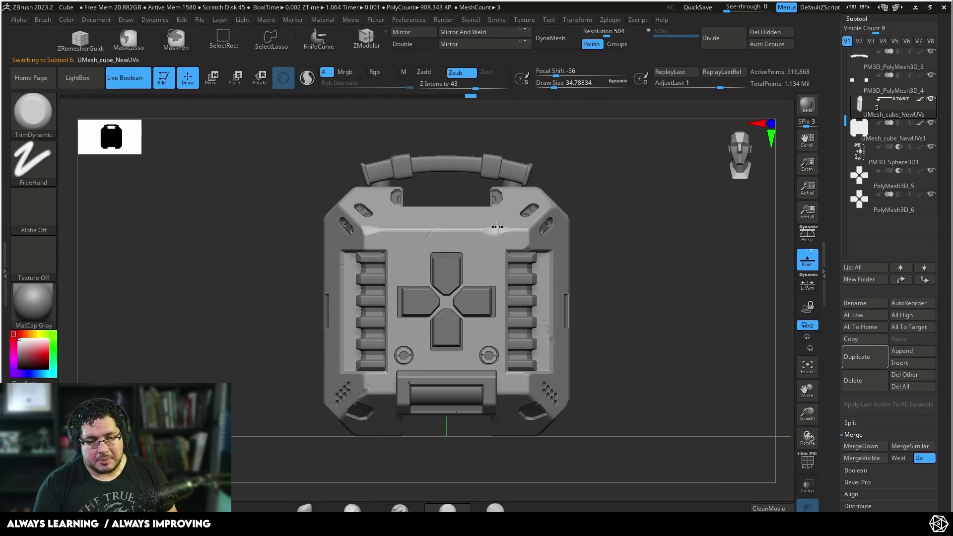
left_click_drag(640, 234, 617, 183, "alt")
left_click_drag(610, 285, 603, 337, "alt")
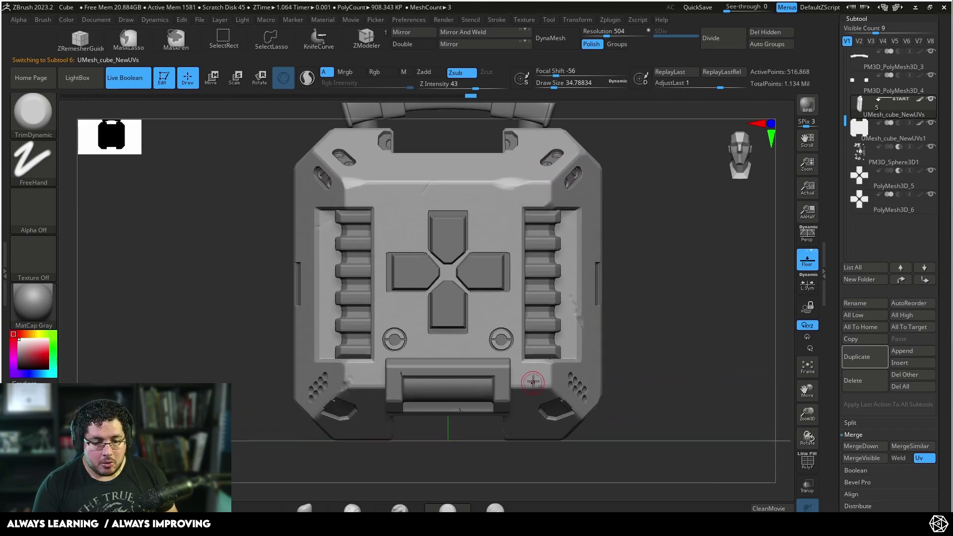
left_click_drag(663, 300, 701, 241)
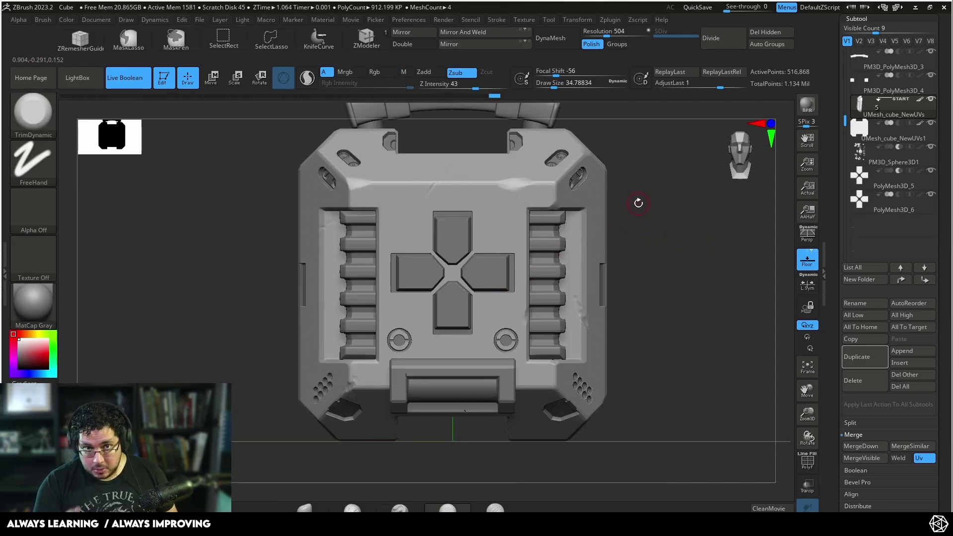
left_click_drag(642, 238, 648, 272)
left_click_drag(617, 321, 649, 313, "alt")
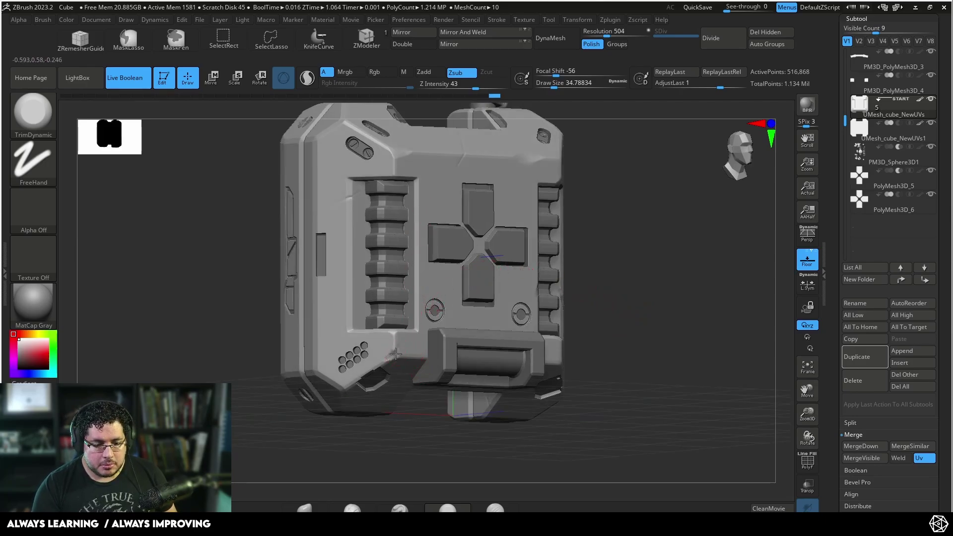
key("f")
left_click_drag(650, 270, 681, 340)
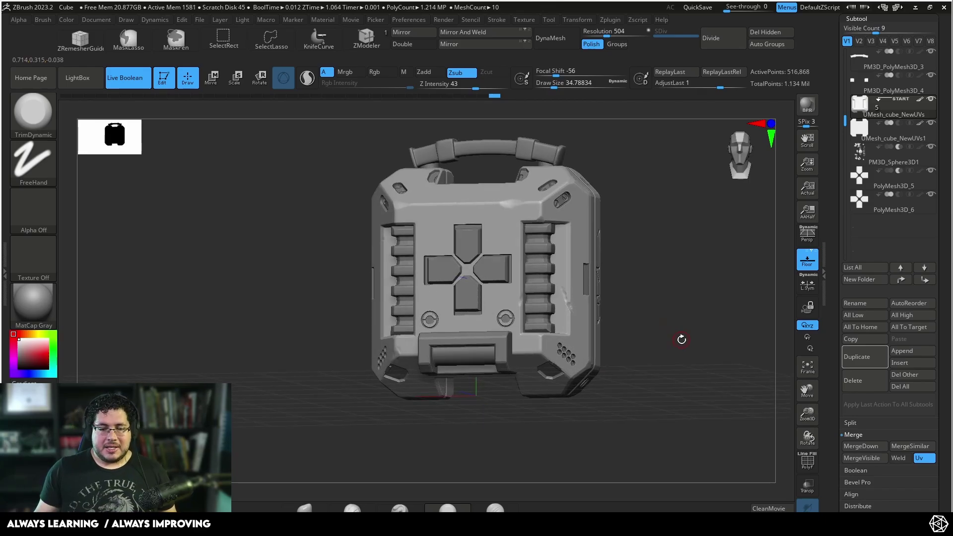
Select the ribbed grips, PM3D_PolyMesh3D_4, and subdivide them up to SDiv 5
left_click_drag(647, 216, 666, 305)
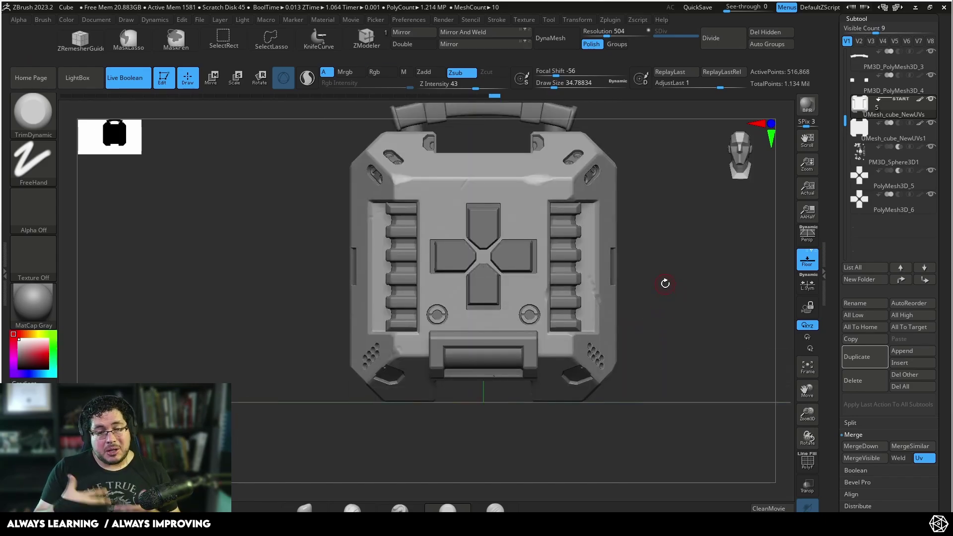
left_click(578, 267, "alt")
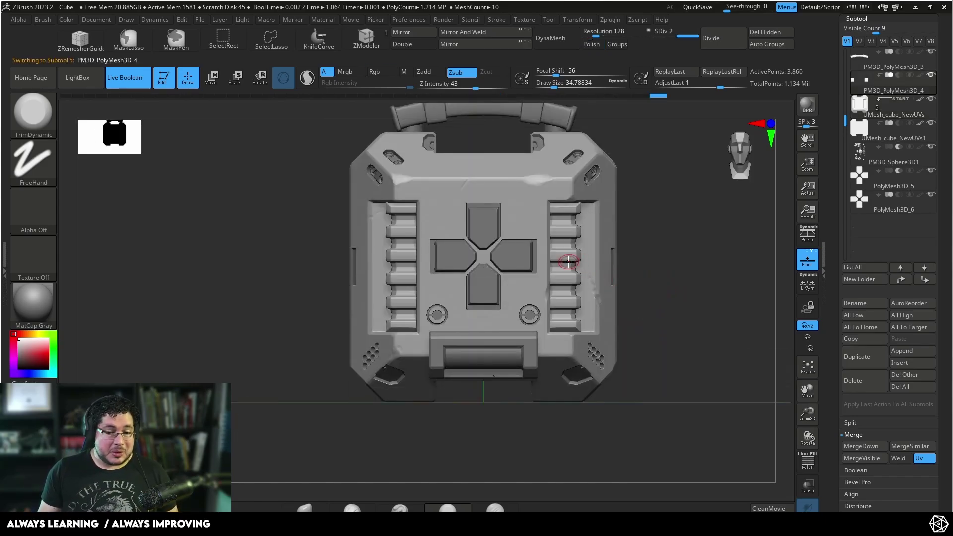
left_click_drag(674, 306, 679, 287)
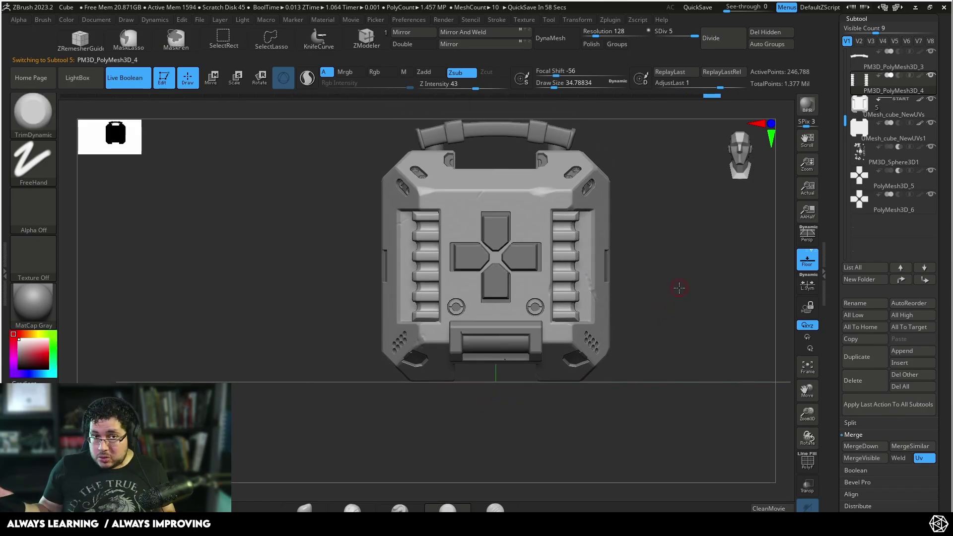
left_click_drag(661, 275, 591, 316)
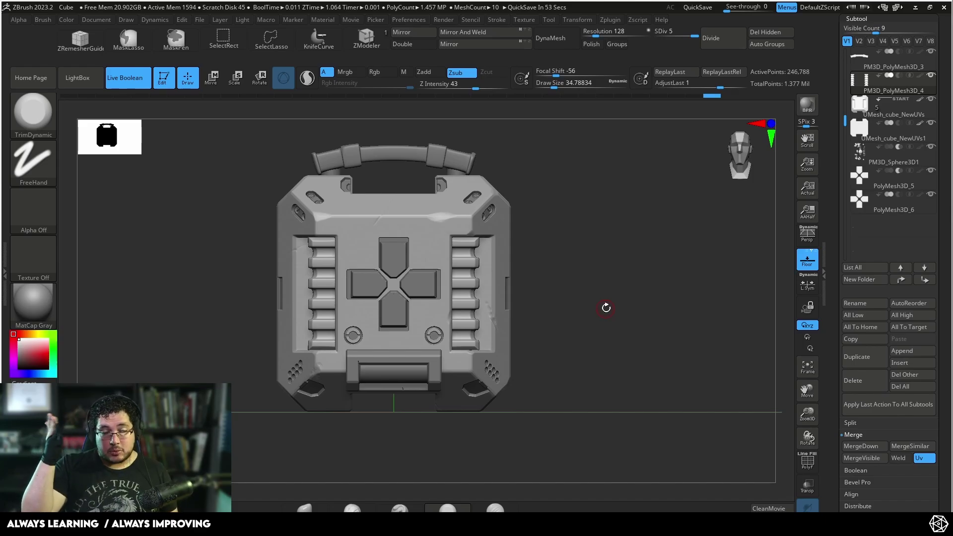
left_click_drag(606, 307, 665, 326, "alt")
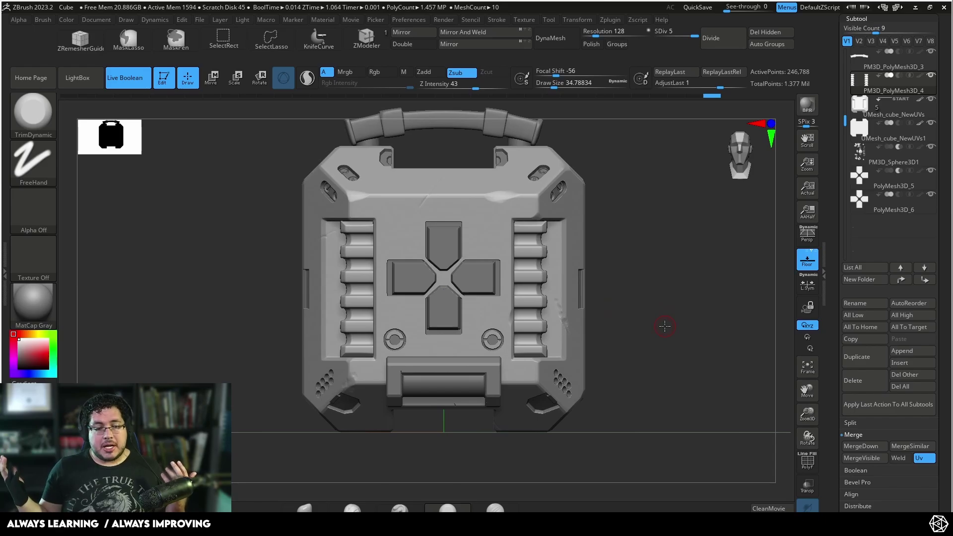